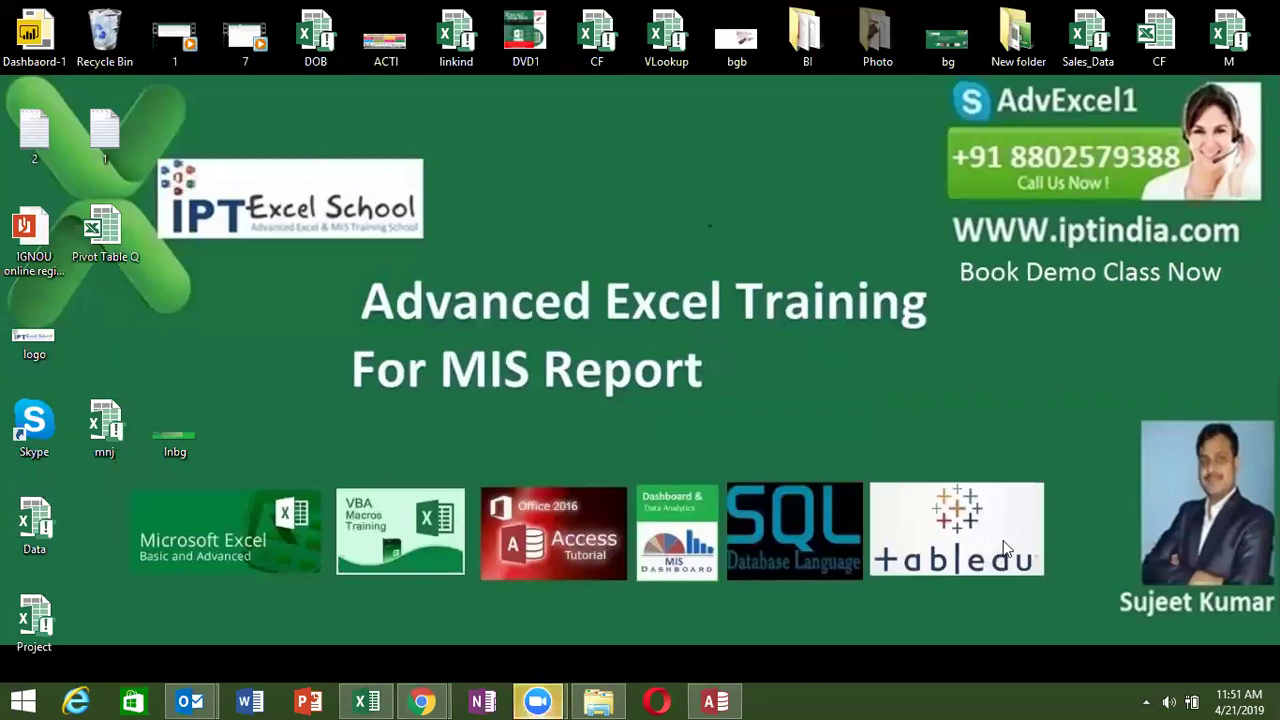
Bring the Access window showing the Data table in Design view to the front
{"action": "left_click", "coordinate": [708, 700]}
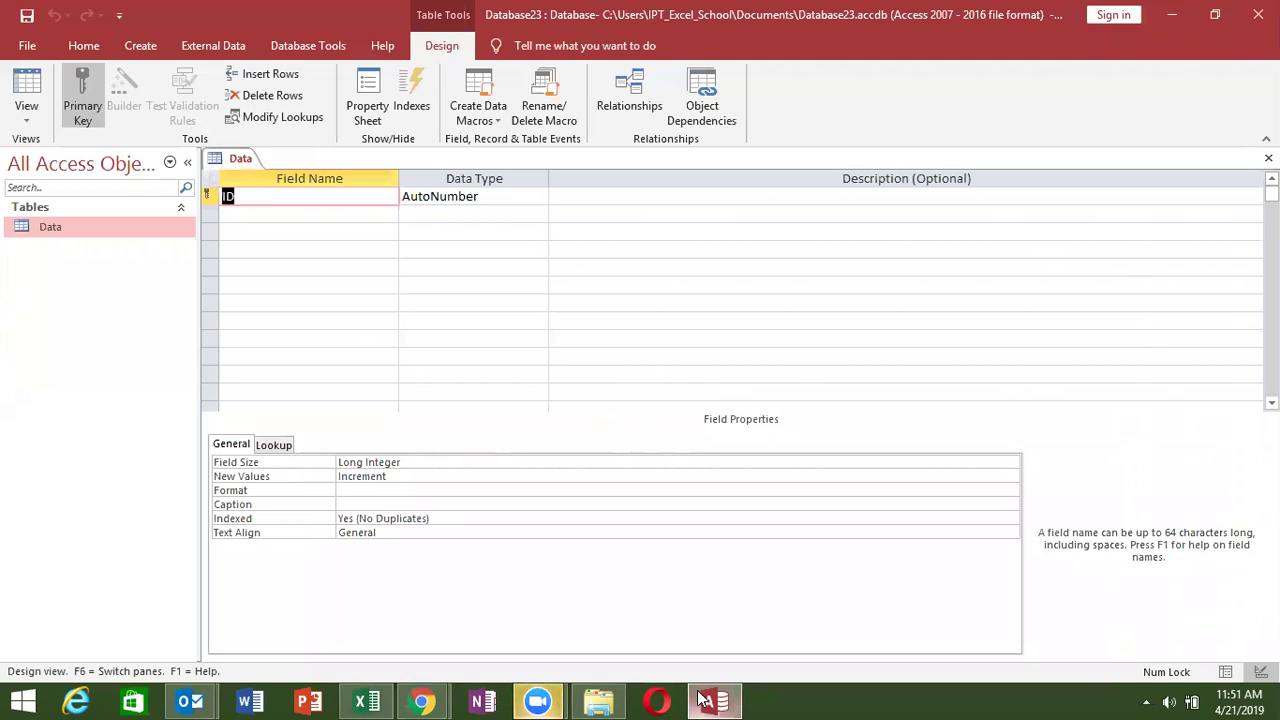
Add a C_Name field to the Data table, keeping the Short Text type
{"action": "key", "text": "Tab"}
{"action": "key", "text": "Tab"}
{"action": "key", "text": "Tab"}
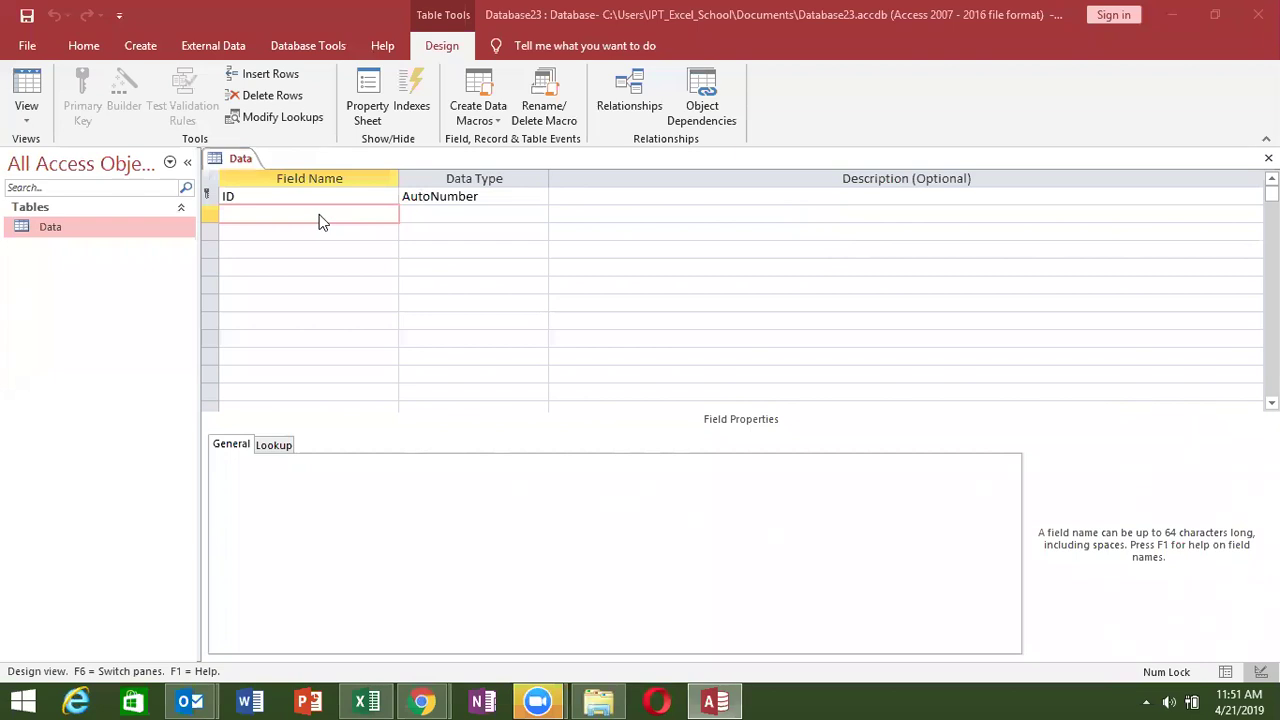
{"action": "left_click", "coordinate": [253, 221]}
{"action": "type", "text": "C_"}
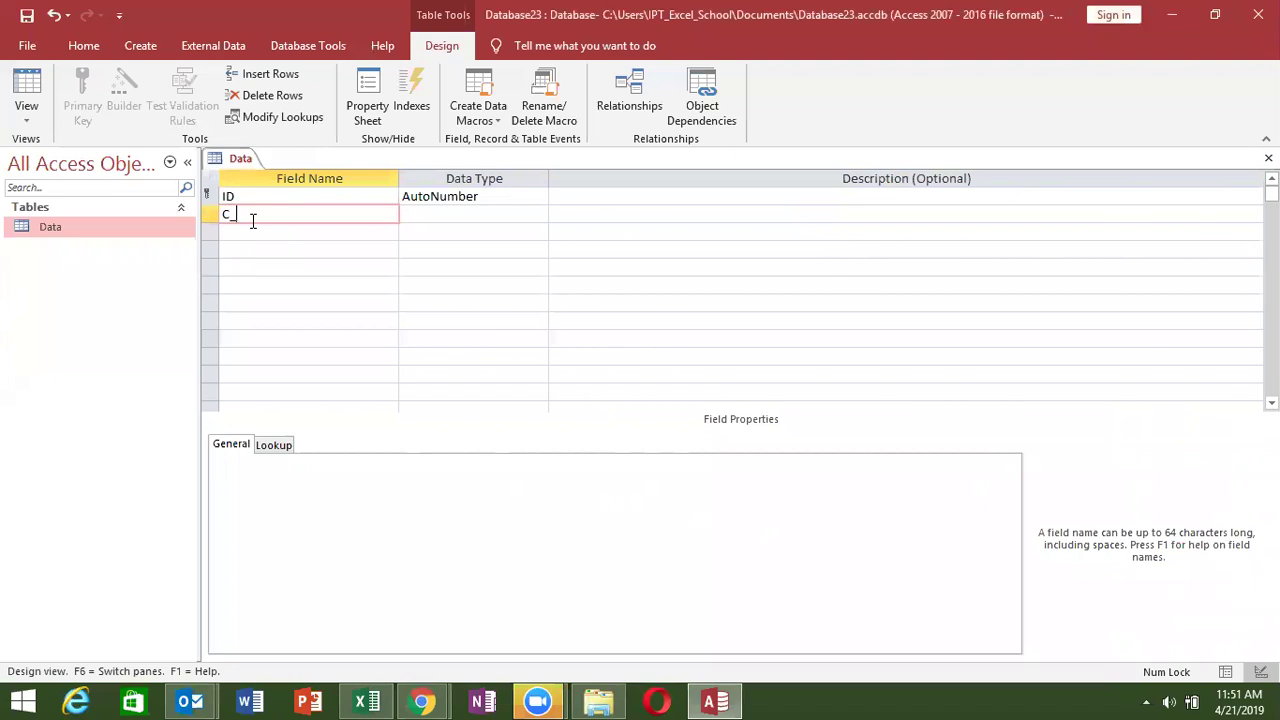
{"action": "type", "text": "Name"}
{"action": "key", "text": "Tab"}
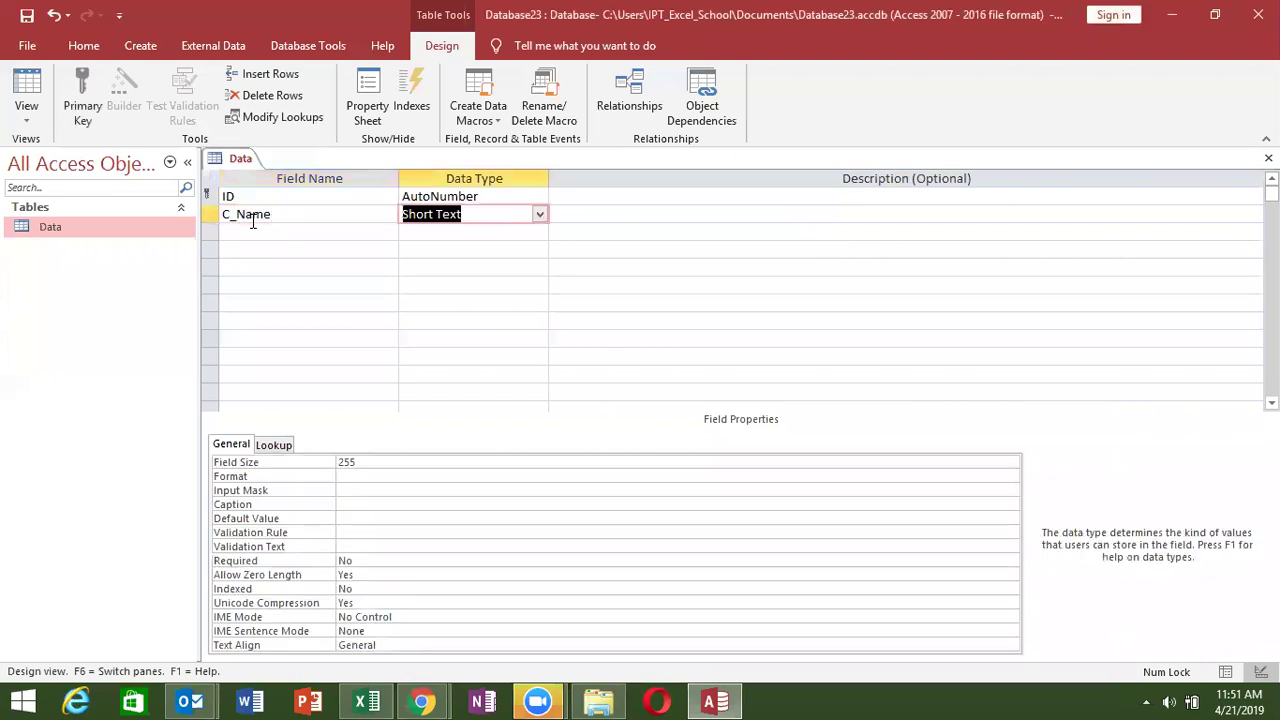
{"action": "key", "text": "Tab"}
{"action": "key", "text": "Tab"}
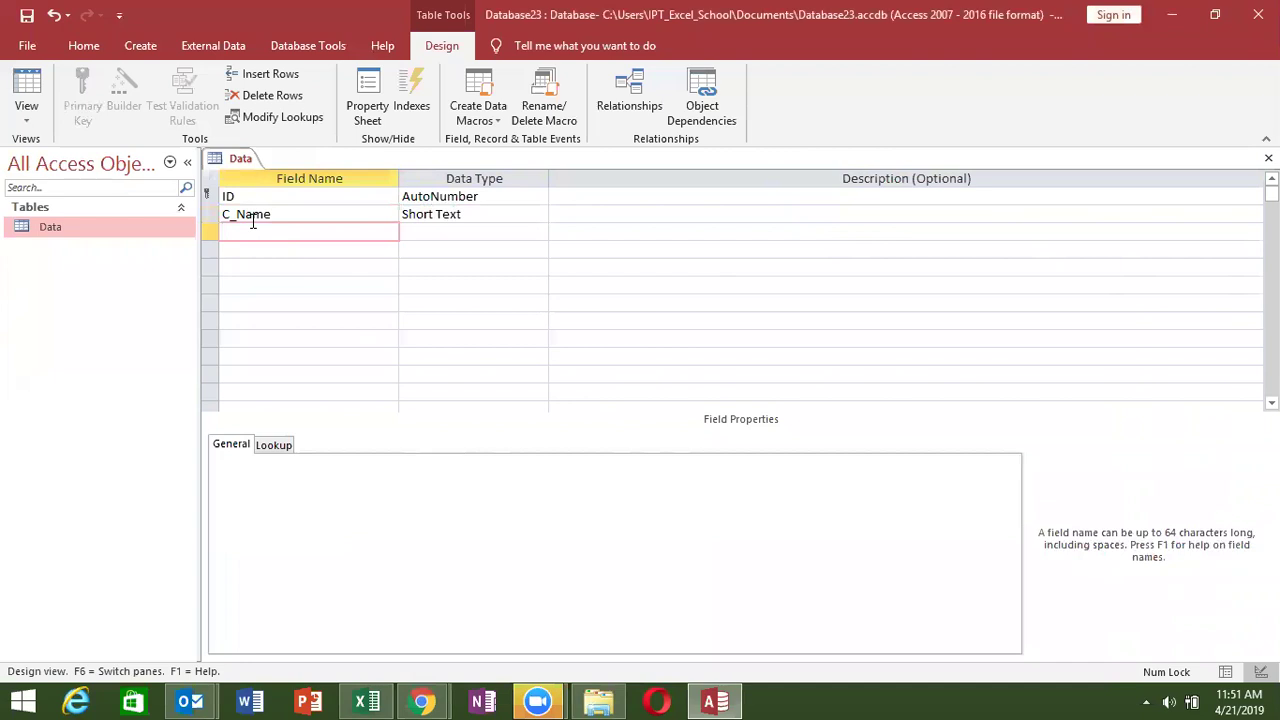
Add a P_Date field with the Date/Time data type, since Date is reserved
{"action": "type", "text": "Date"}
{"action": "key", "text": "Tab"}
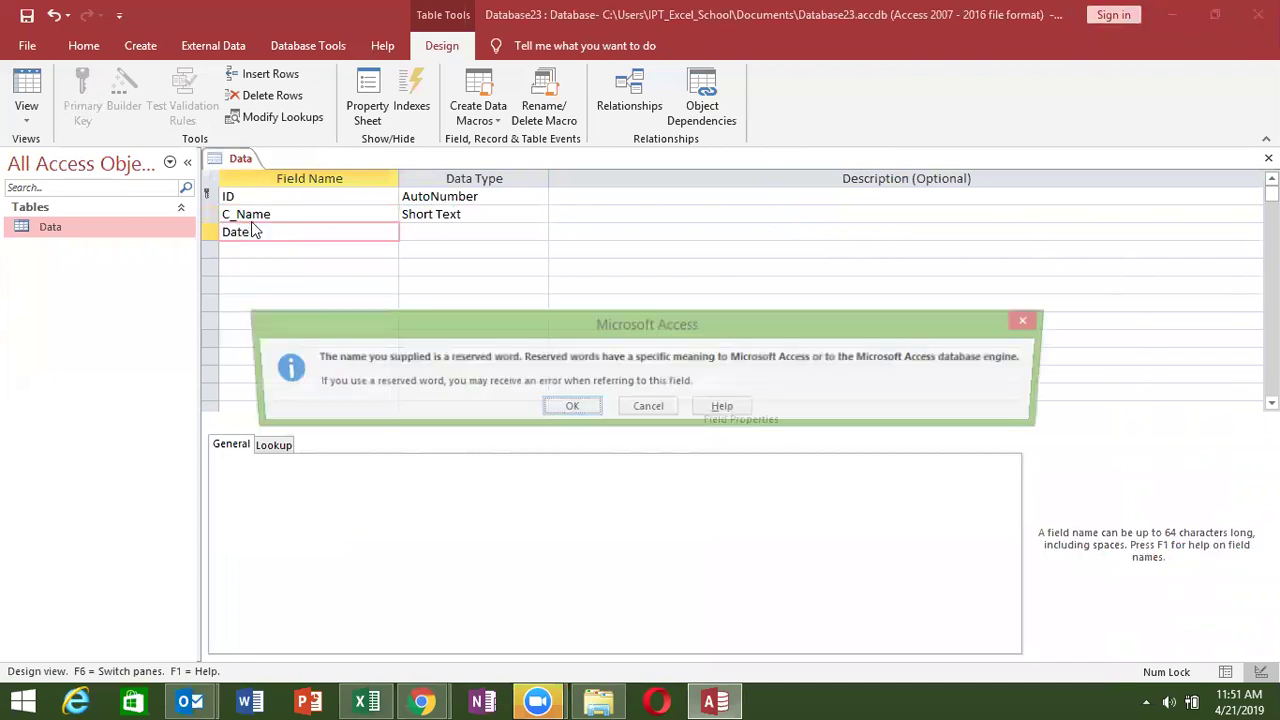
{"action": "key", "text": "Escape"}
{"action": "key", "text": "BackSpace"}
{"action": "key", "text": "BackSpace"}
{"action": "key", "text": "BackSpace"}
{"action": "key", "text": "BackSpace"}
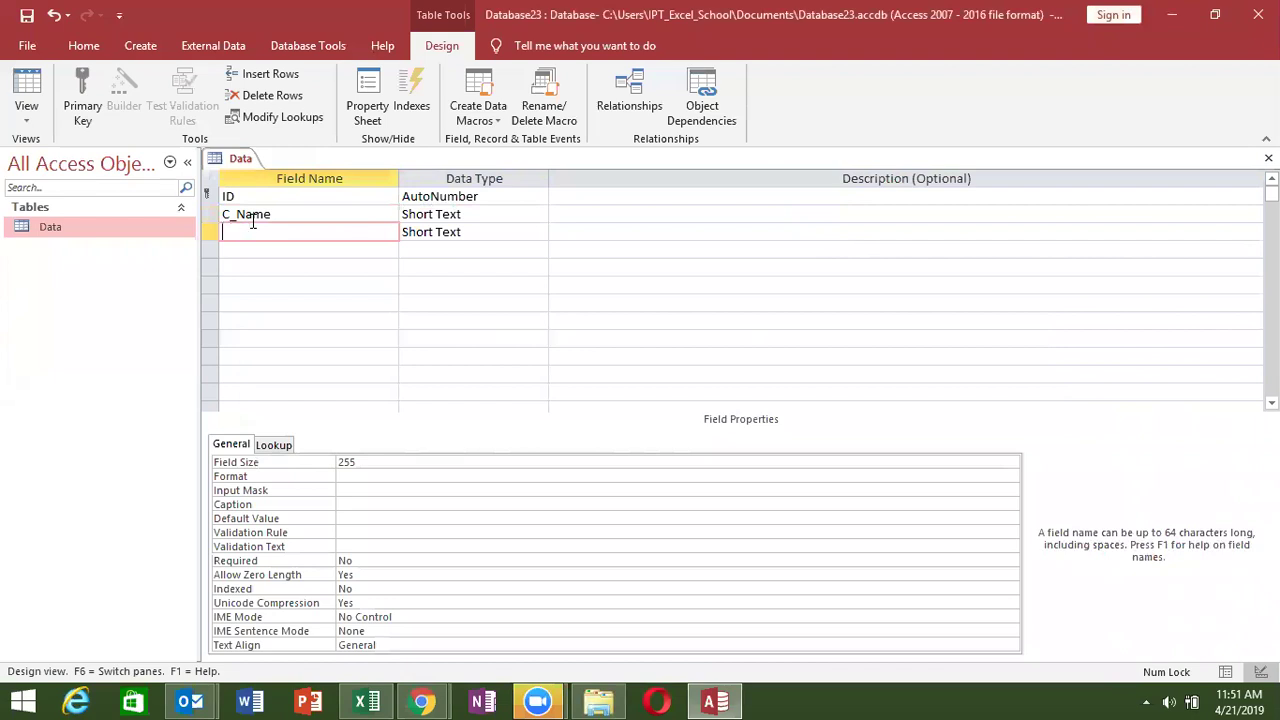
{"action": "type", "text": "P_Date"}
{"action": "key", "text": "Tab"}
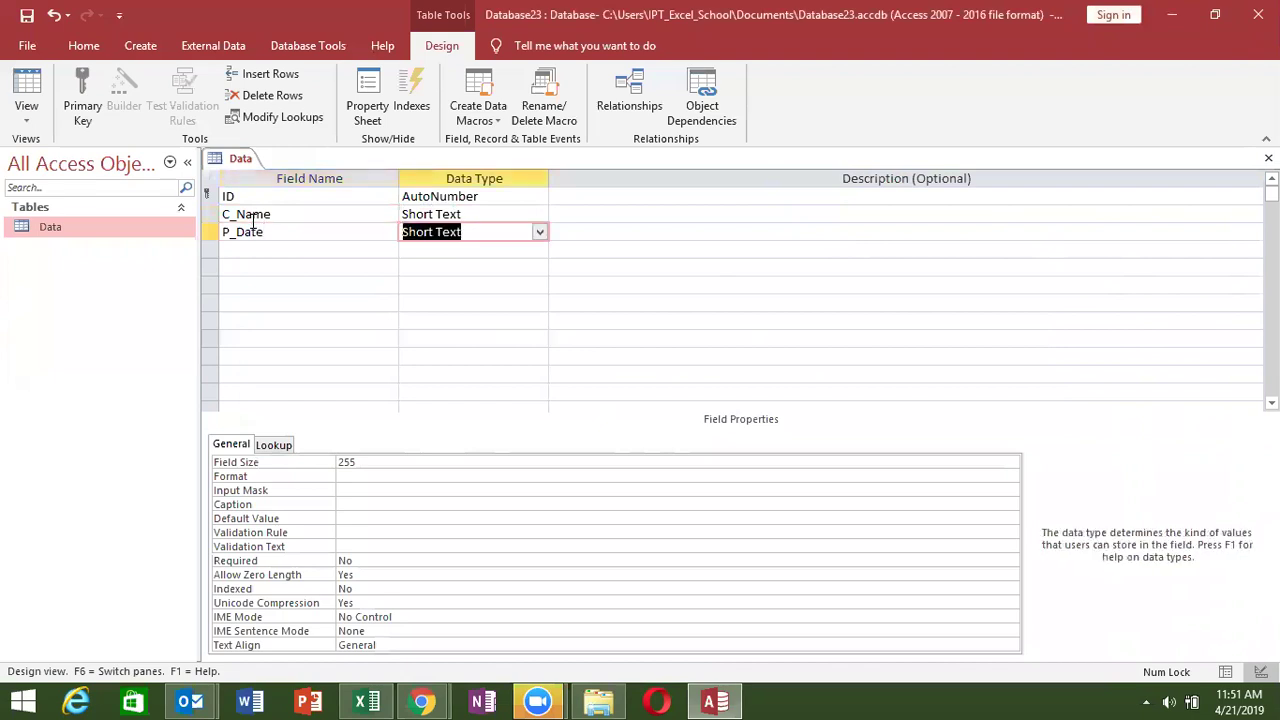
{"action": "left_click", "coordinate": [540, 234]}
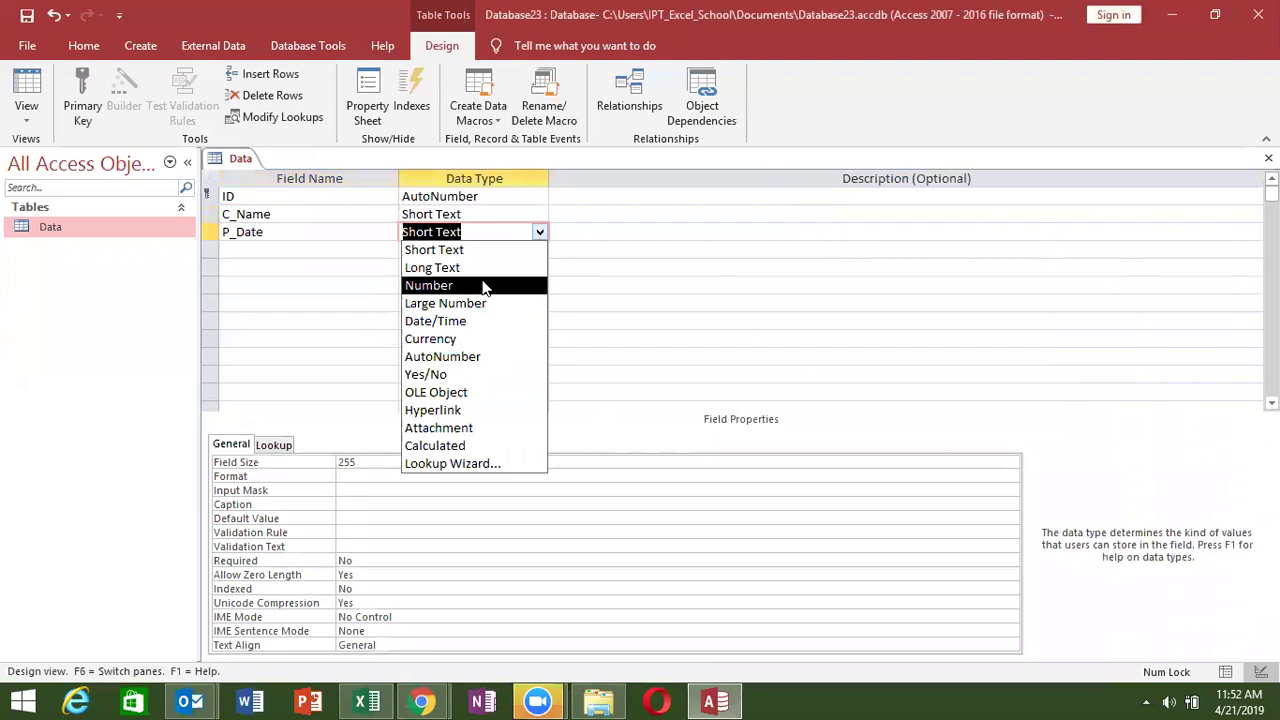
{"action": "left_click", "coordinate": [478, 321]}
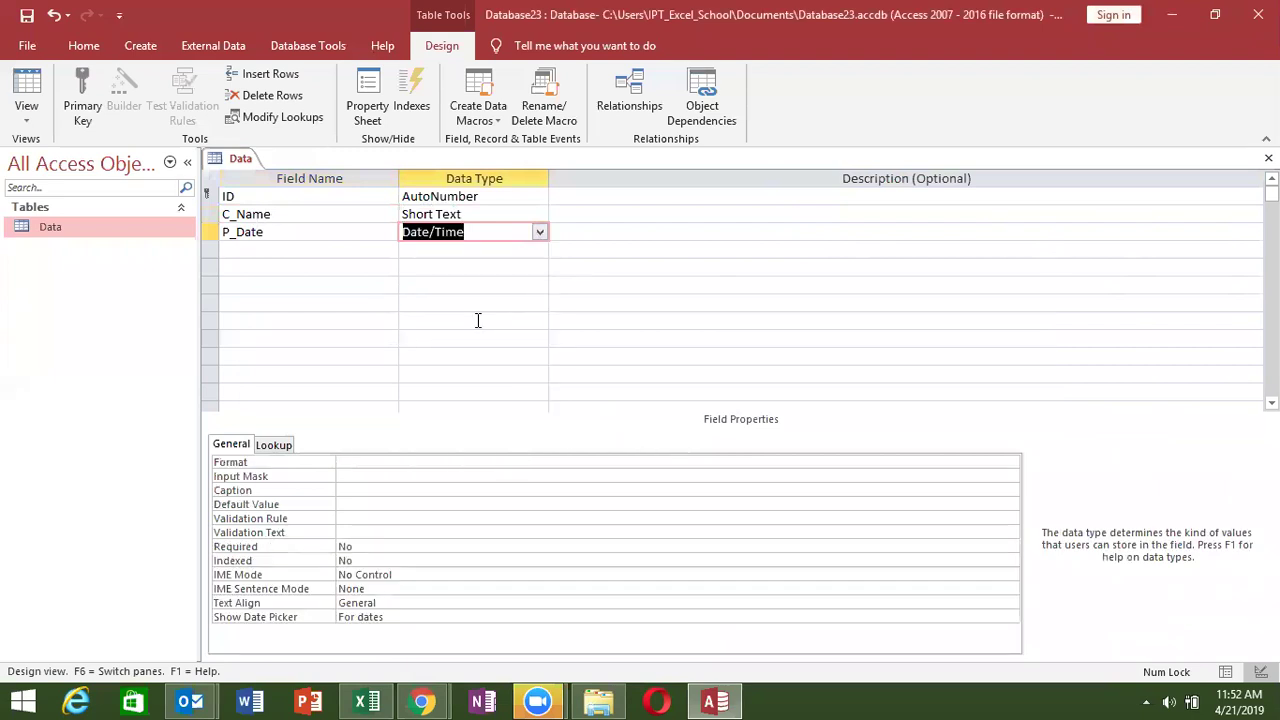
Add a Qty field with the Number data type
{"action": "left_click", "coordinate": [350, 251]}
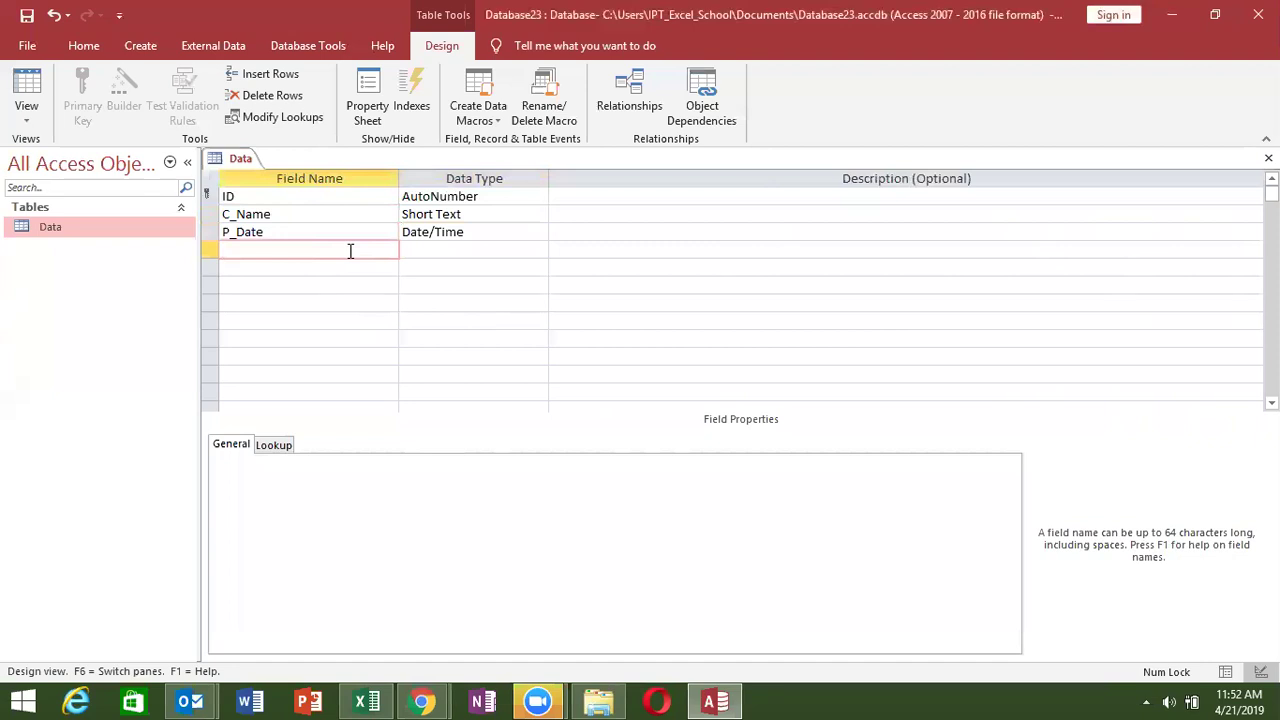
{"action": "type", "text": "P"}
{"action": "key", "text": "BackSpace"}
{"action": "type", "text": "C"}
{"action": "key", "text": "BackSpace"}
{"action": "type", "text": "Qty"}
{"action": "key", "text": "Tab"}
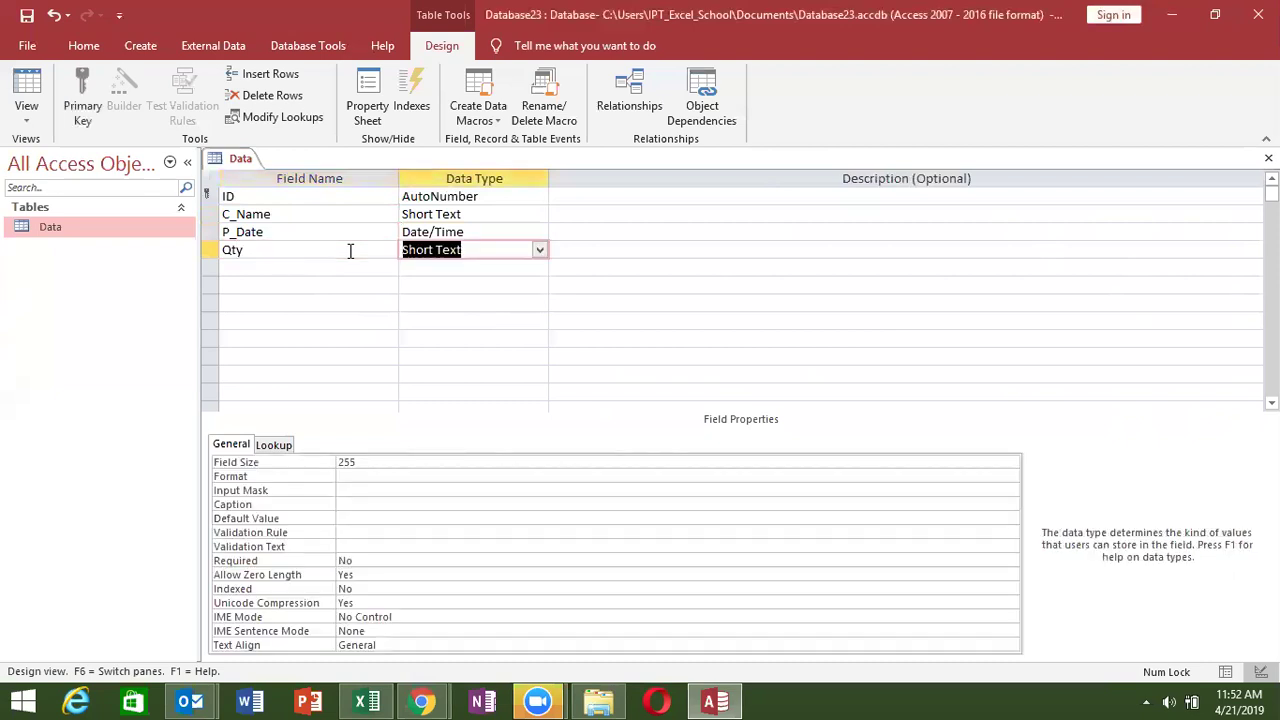
{"action": "type", "text": "n"}
{"action": "key", "text": "Tab"}
Add an Mrp field with the Number data type, then name the next field Amt
{"action": "key", "text": "Tab"}
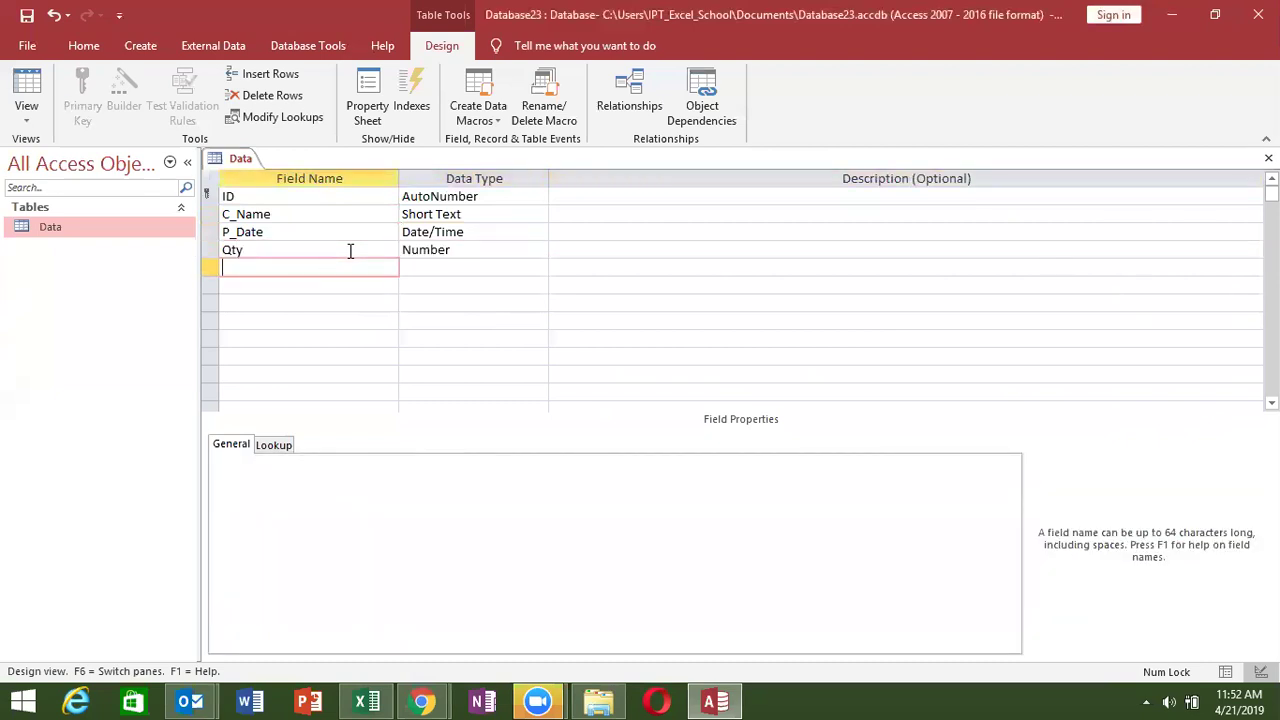
{"action": "type", "text": "Mrp"}
{"action": "key", "text": "Tab"}
{"action": "type", "text": "n"}
{"action": "key", "text": "Tab"}
{"action": "key", "text": "Tab"}
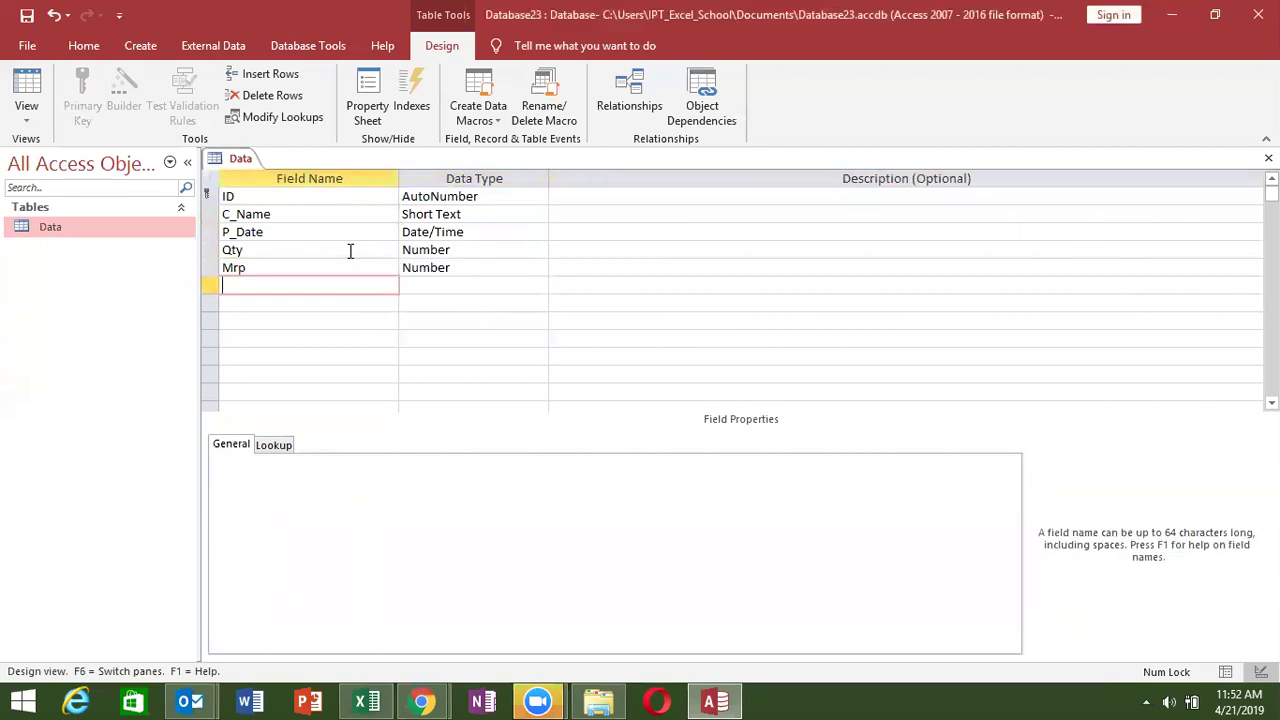
{"action": "type", "text": "Amt"}
{"action": "key", "text": "Tab"}
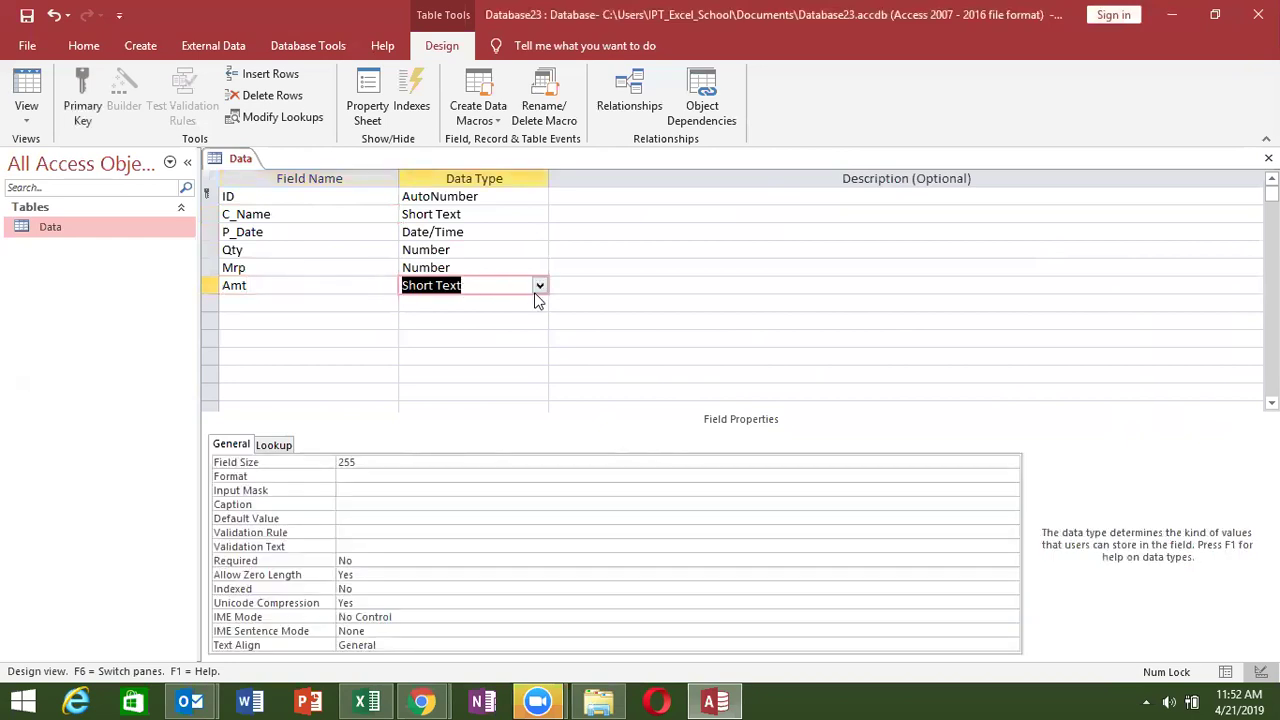
Make Amt a Calculated field with the expression =[qty]*[mrp]
{"action": "left_click", "coordinate": [536, 290]}
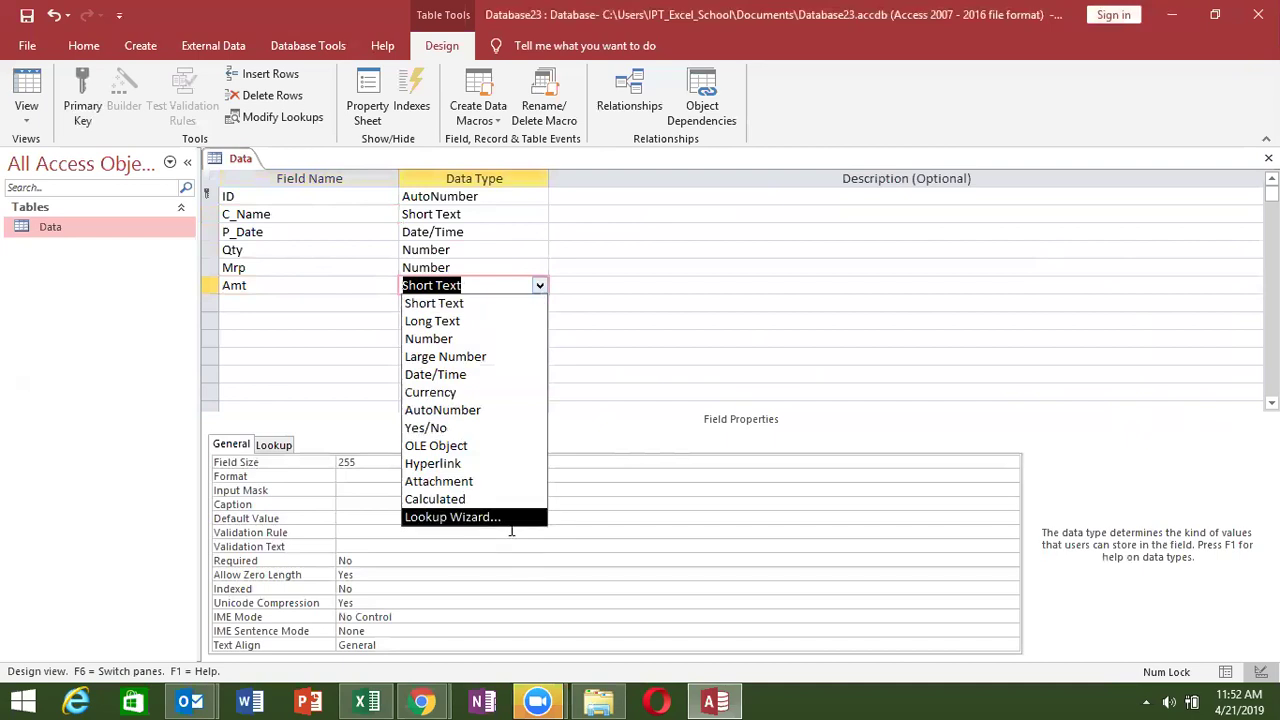
{"action": "left_click", "coordinate": [478, 506]}
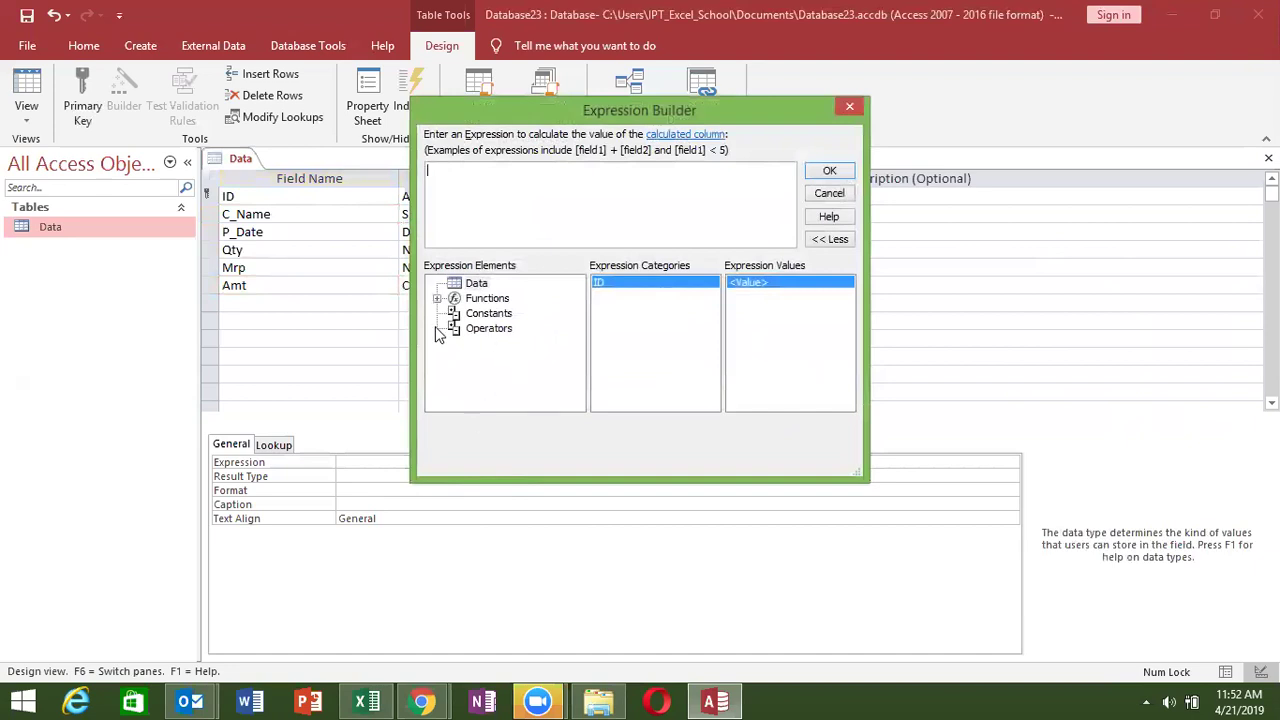
{"action": "type", "text": "="}
{"action": "type", "text": "["}
{"action": "type", "text": "qty"}
{"action": "type", "text": "]*"}
{"action": "type", "text": "[mrp]"}
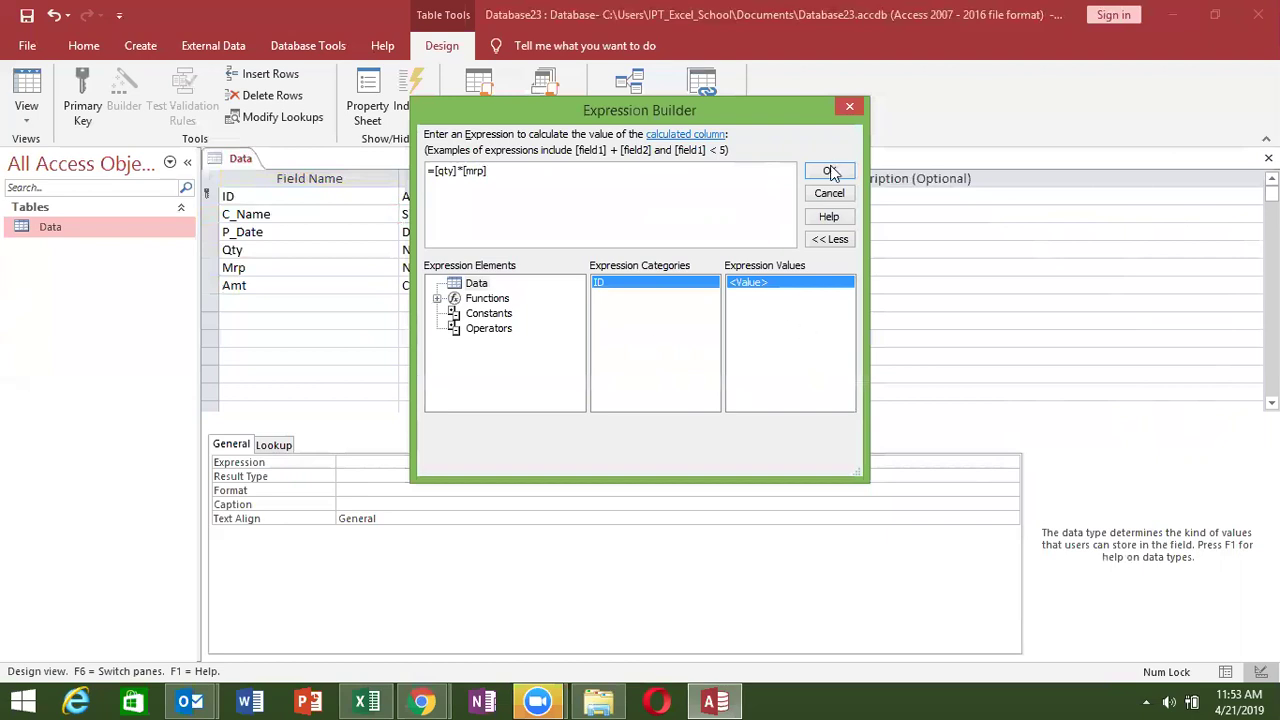
{"action": "left_click", "coordinate": [829, 172]}
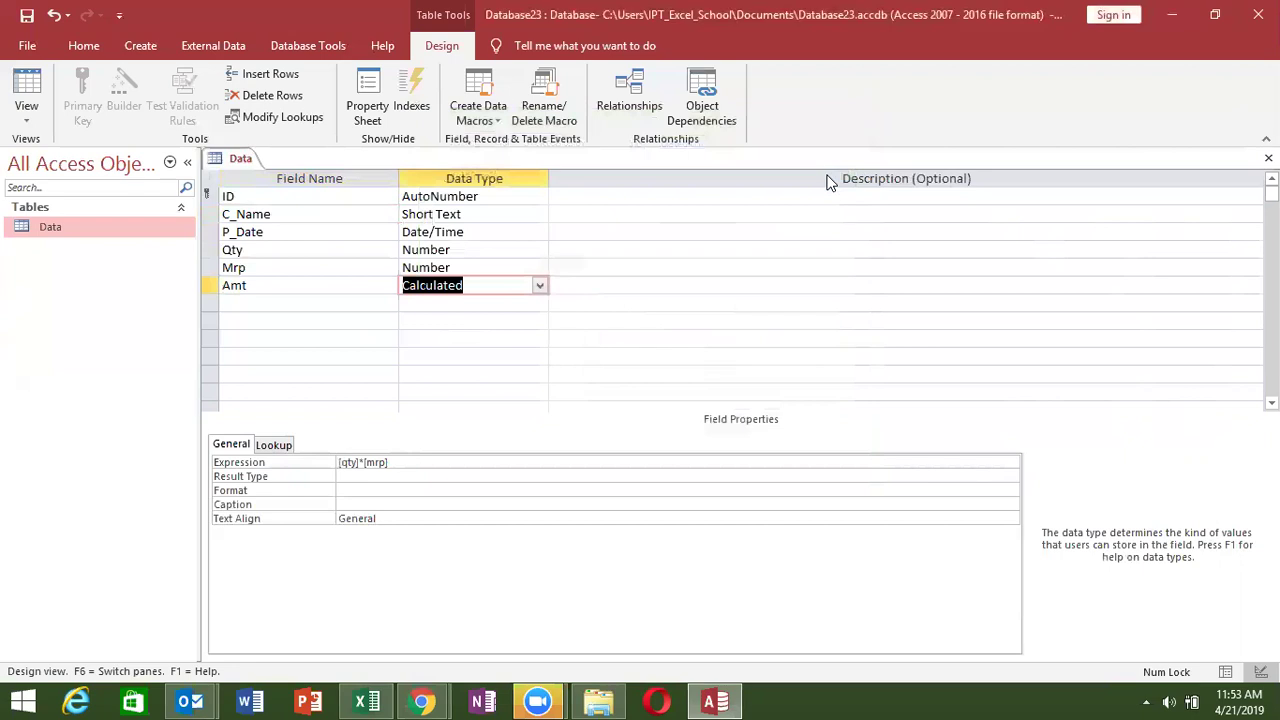
{"action": "left_click", "coordinate": [312, 296]}
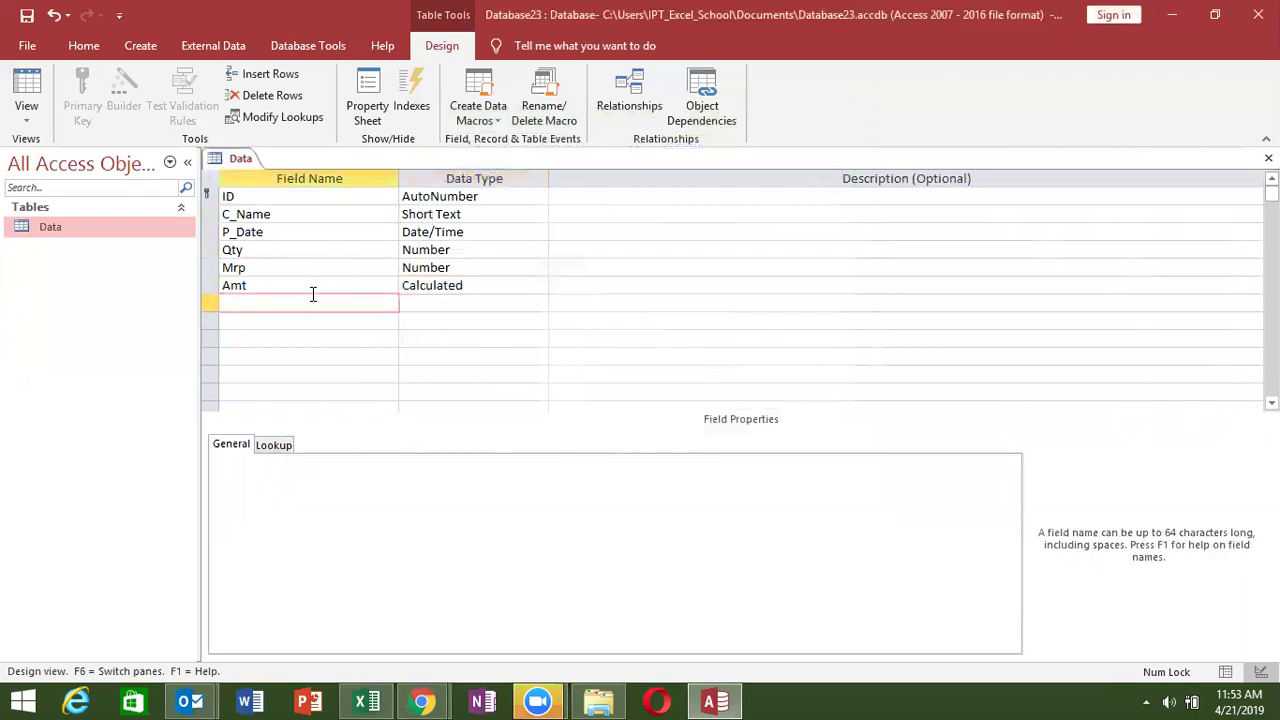
Add a Calculated Tax field, trying [amt]*18% and dismissing the invalid-syntax error
{"action": "type", "text": "Tax"}
{"action": "key", "text": "Tab"}
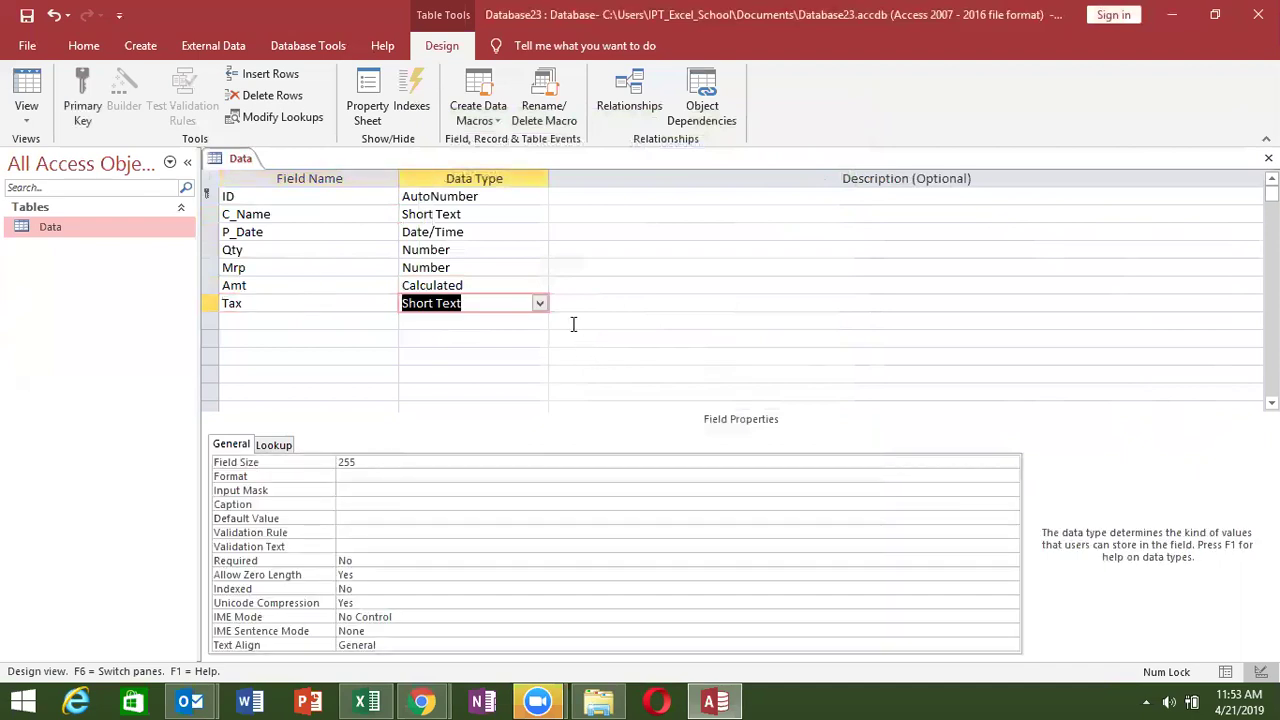
{"action": "left_click", "coordinate": [538, 304]}
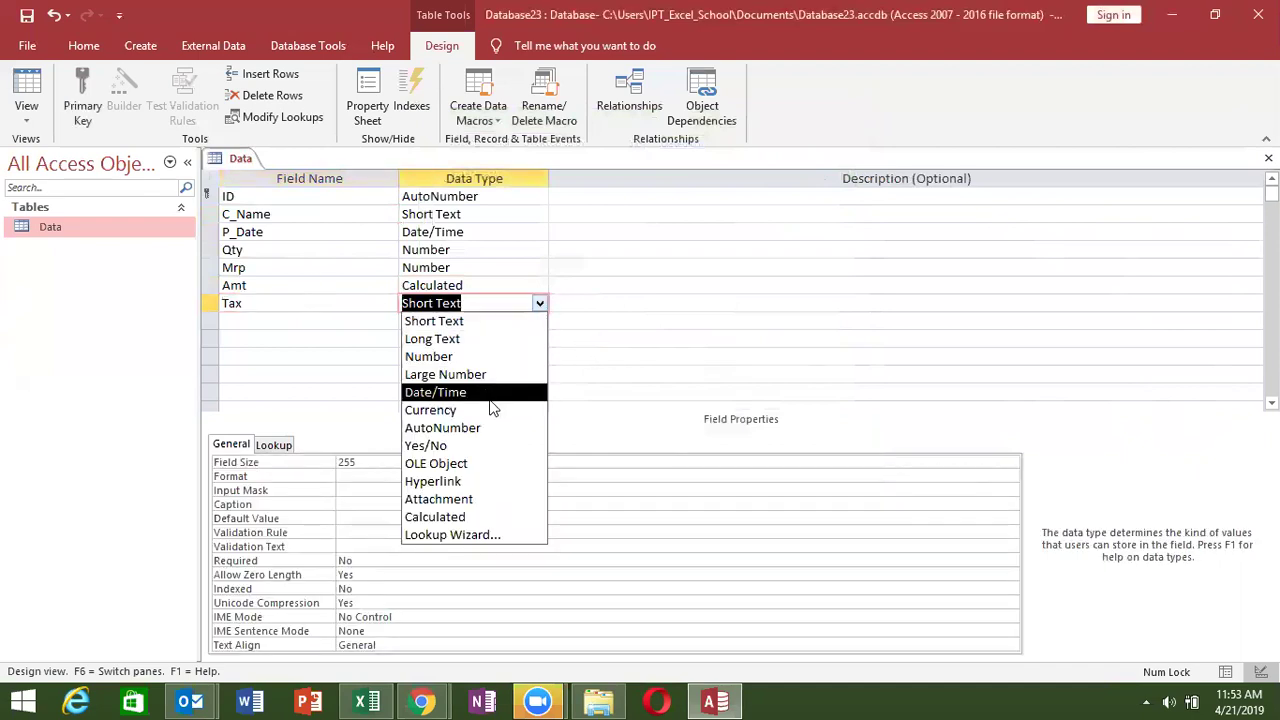
{"action": "left_click", "coordinate": [466, 516]}
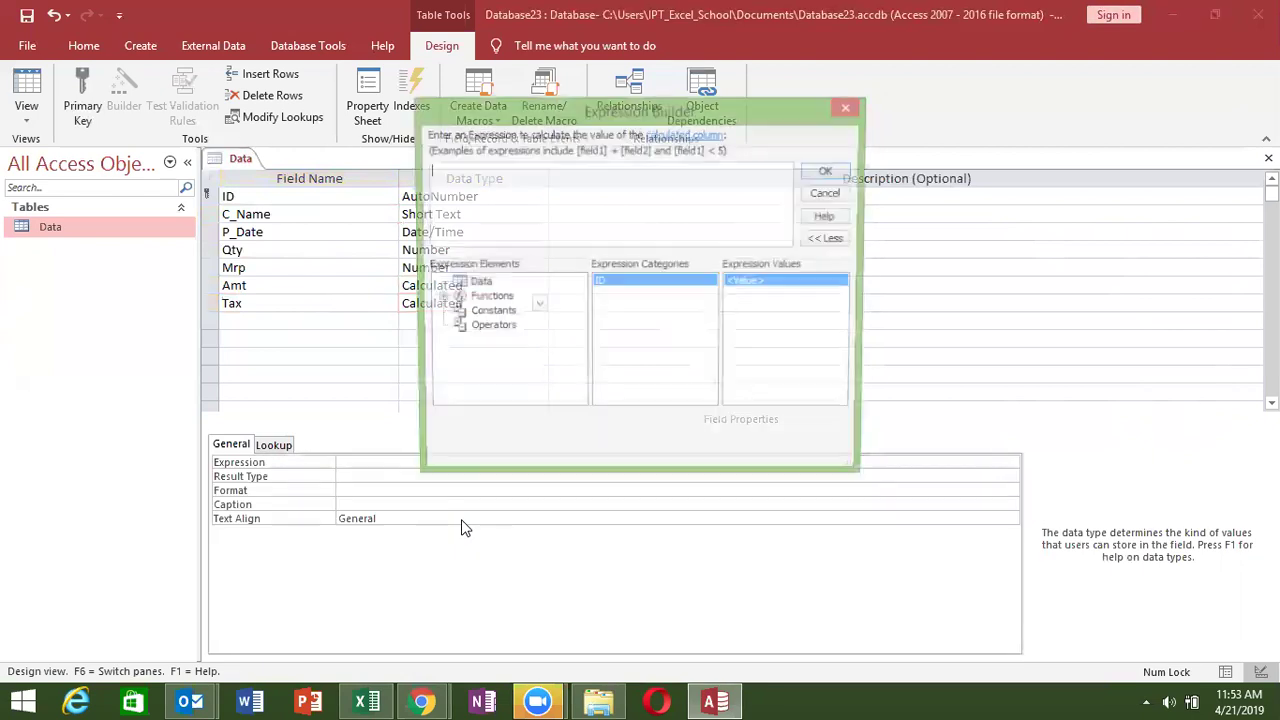
{"action": "type", "text": "[Amt"}
{"action": "key", "text": "BackSpace"}
{"action": "key", "text": "BackSpace"}
{"action": "key", "text": "BackSpace"}
{"action": "key", "text": "BackSpace"}
{"action": "type", "text": "=Amt"}
{"action": "key", "text": "BackSpace"}
{"action": "key", "text": "BackSpace"}
{"action": "key", "text": "BackSpace"}
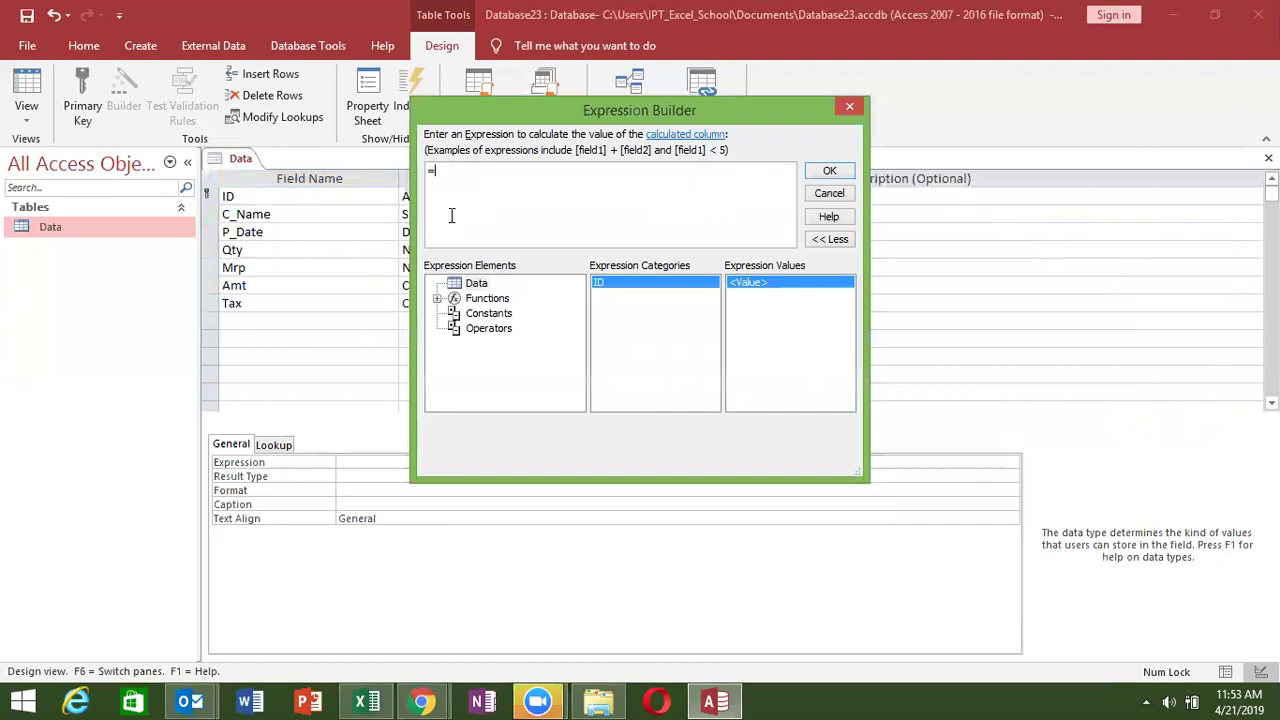
{"action": "type", "text": "[amt]*18%"}
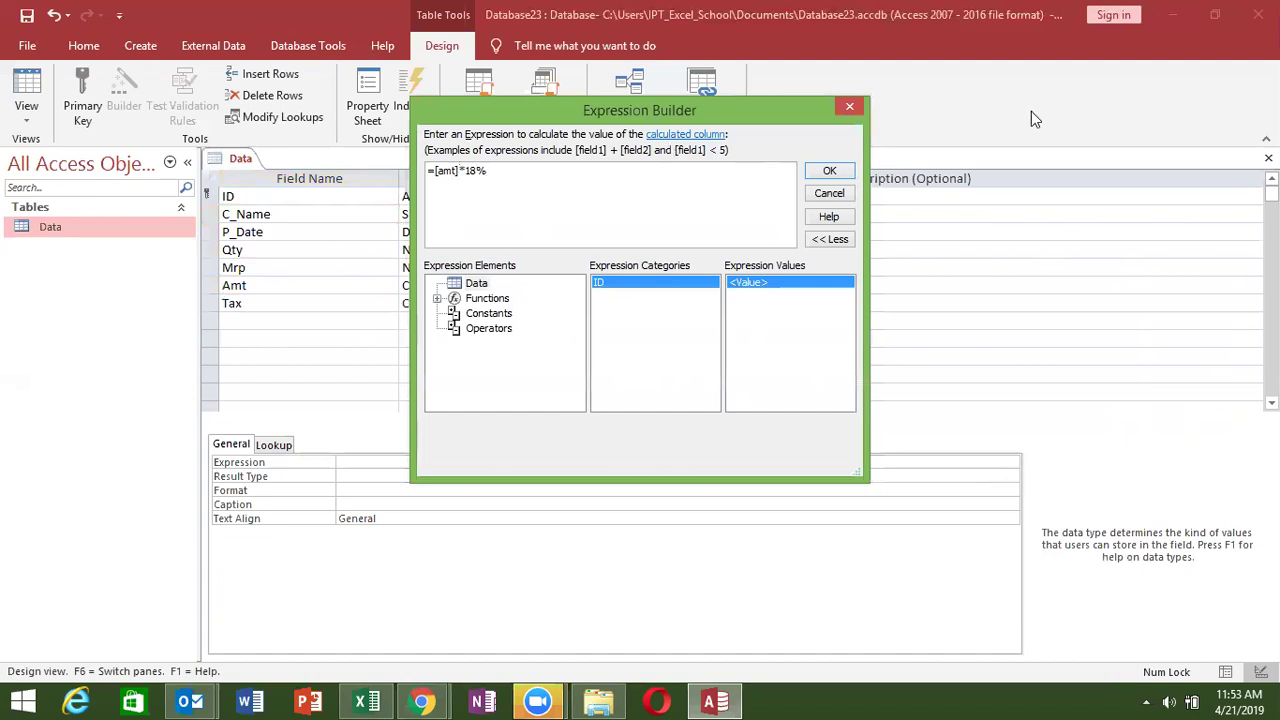
{"action": "left_click", "coordinate": [840, 174]}
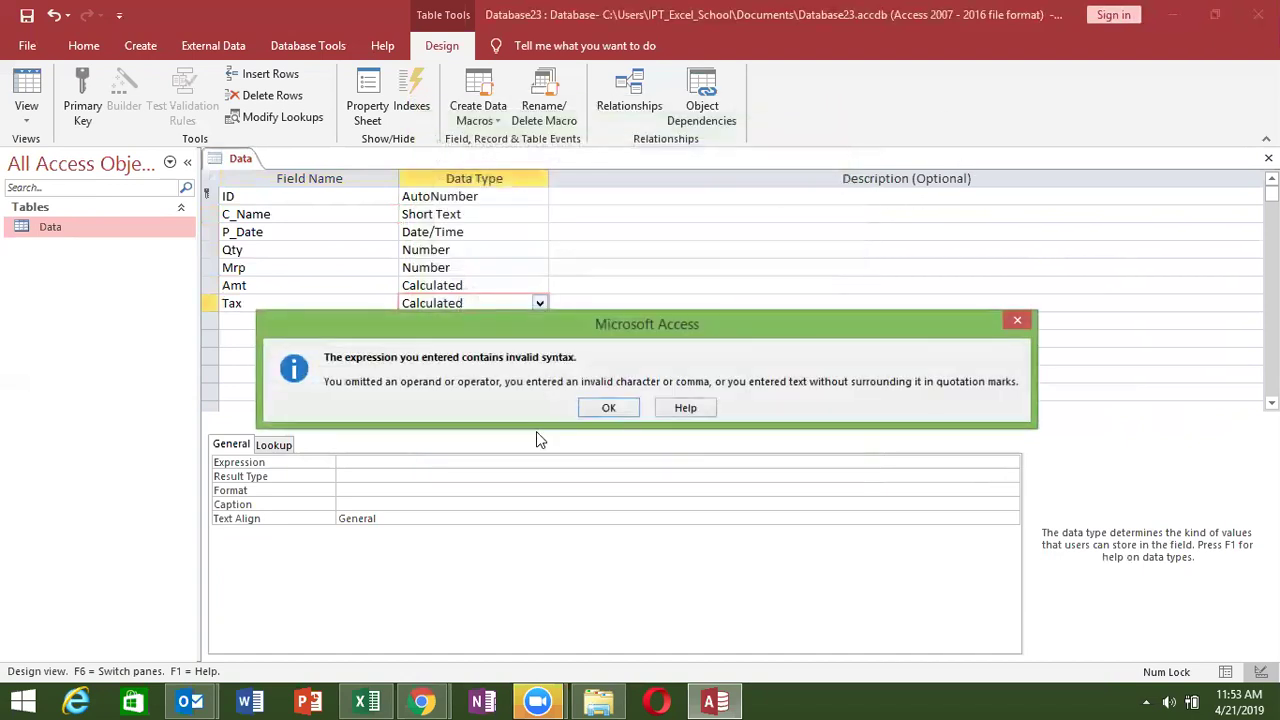
{"action": "left_click", "coordinate": [608, 409]}
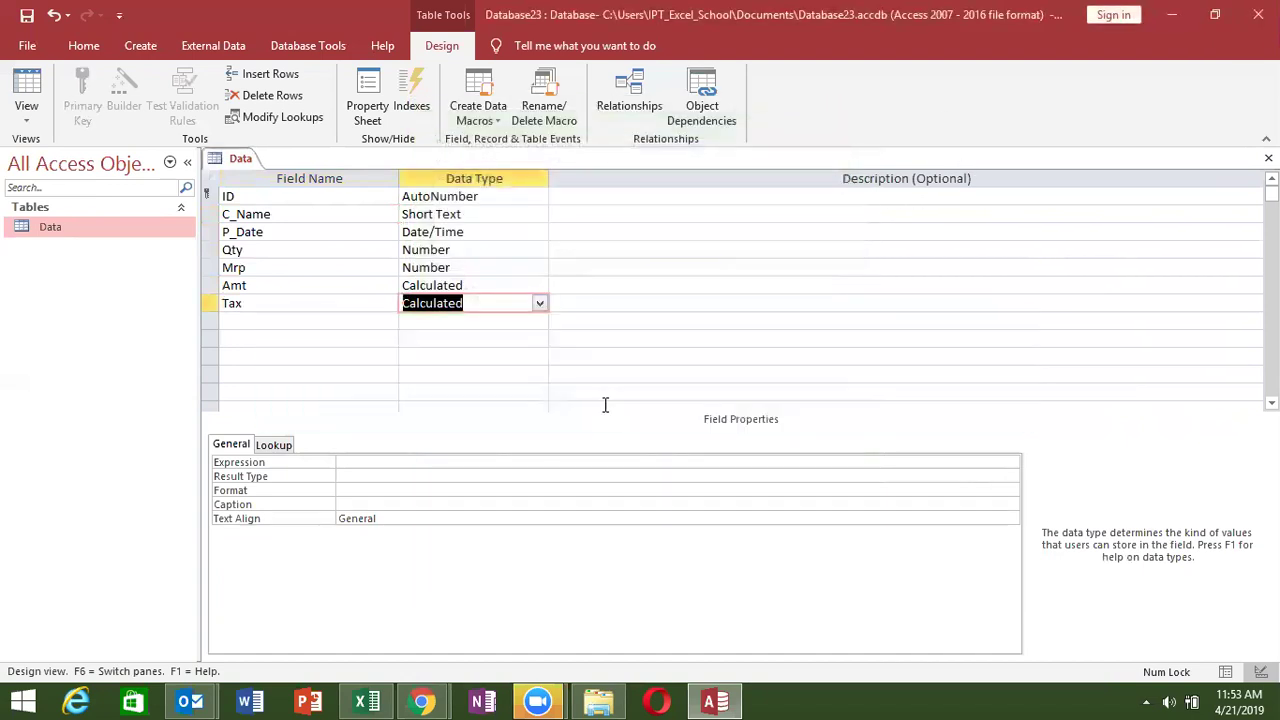
Enter =[mrp]*0.18 as Tax's expression directly in the field properties
{"action": "left_click", "coordinate": [346, 462]}
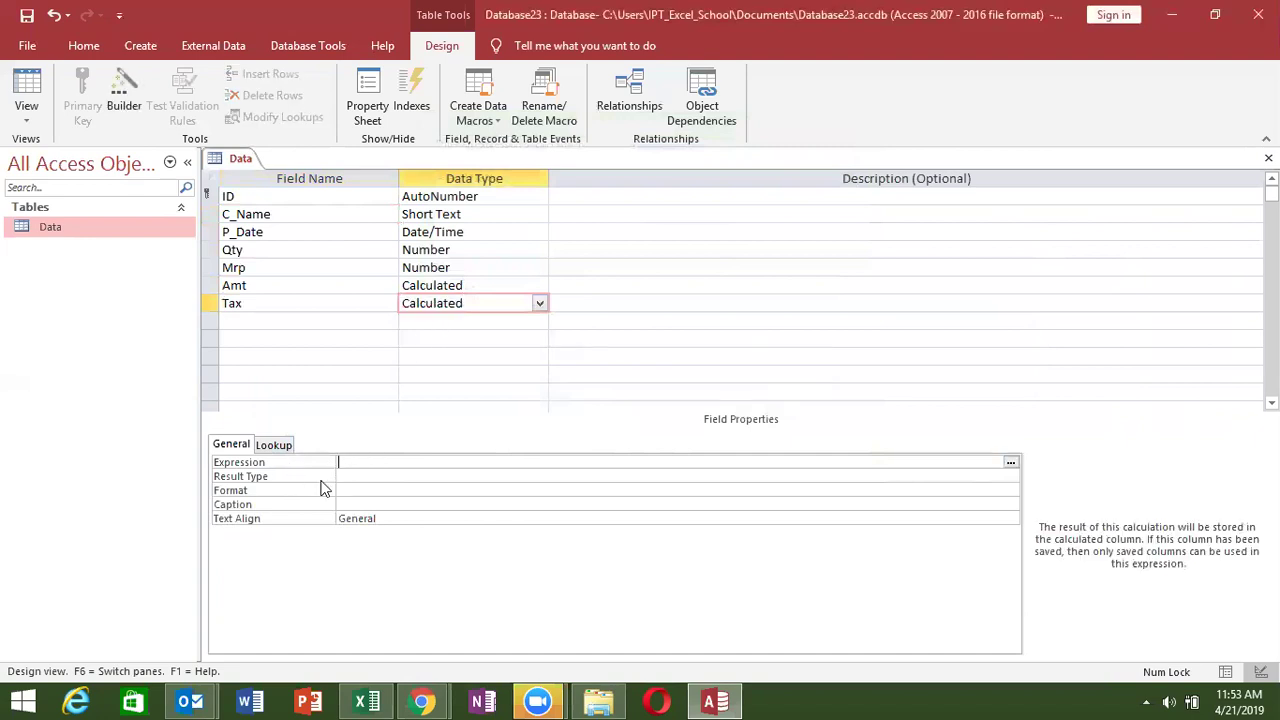
{"action": "type", "text": "="}
{"action": "type", "text": "[mep"}
{"action": "key", "text": "BackSpace"}
{"action": "key", "text": "BackSpace"}
{"action": "type", "text": "rp"}
{"action": "type", "text": "]*0.1"}
{"action": "type", "text": "8"}
{"action": "key", "text": "Return"}
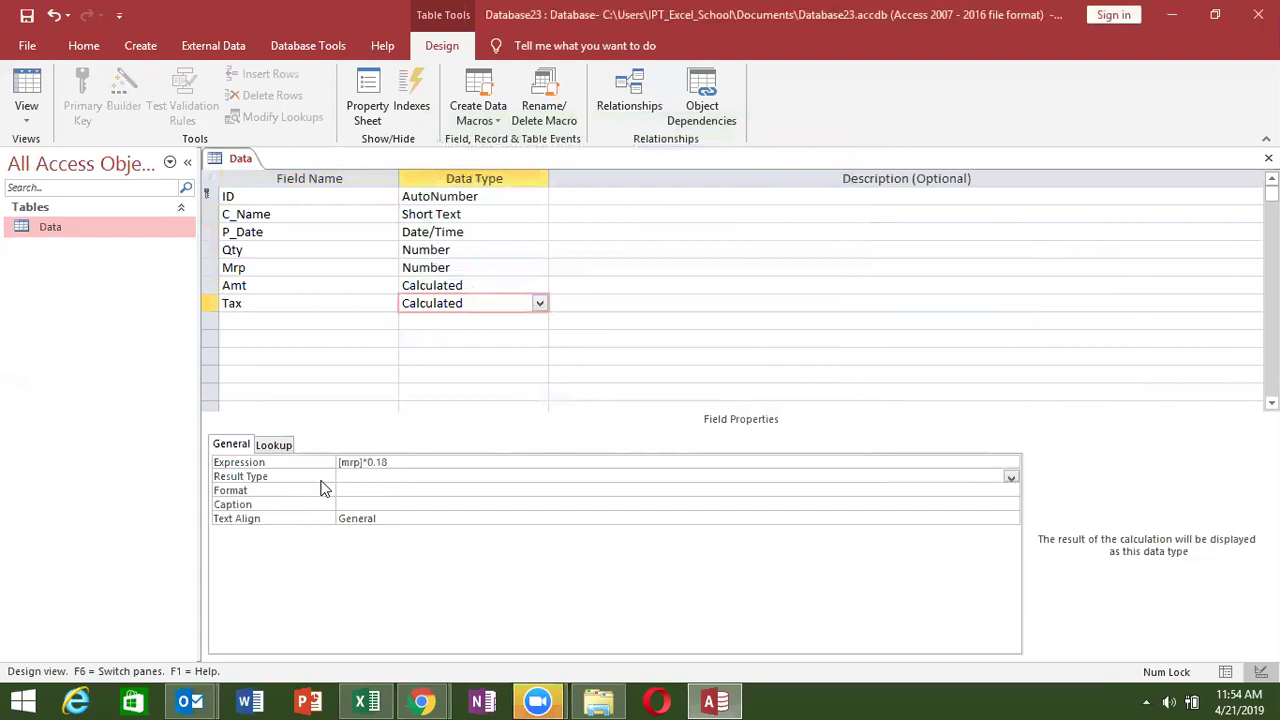
{"action": "left_click", "coordinate": [304, 336]}
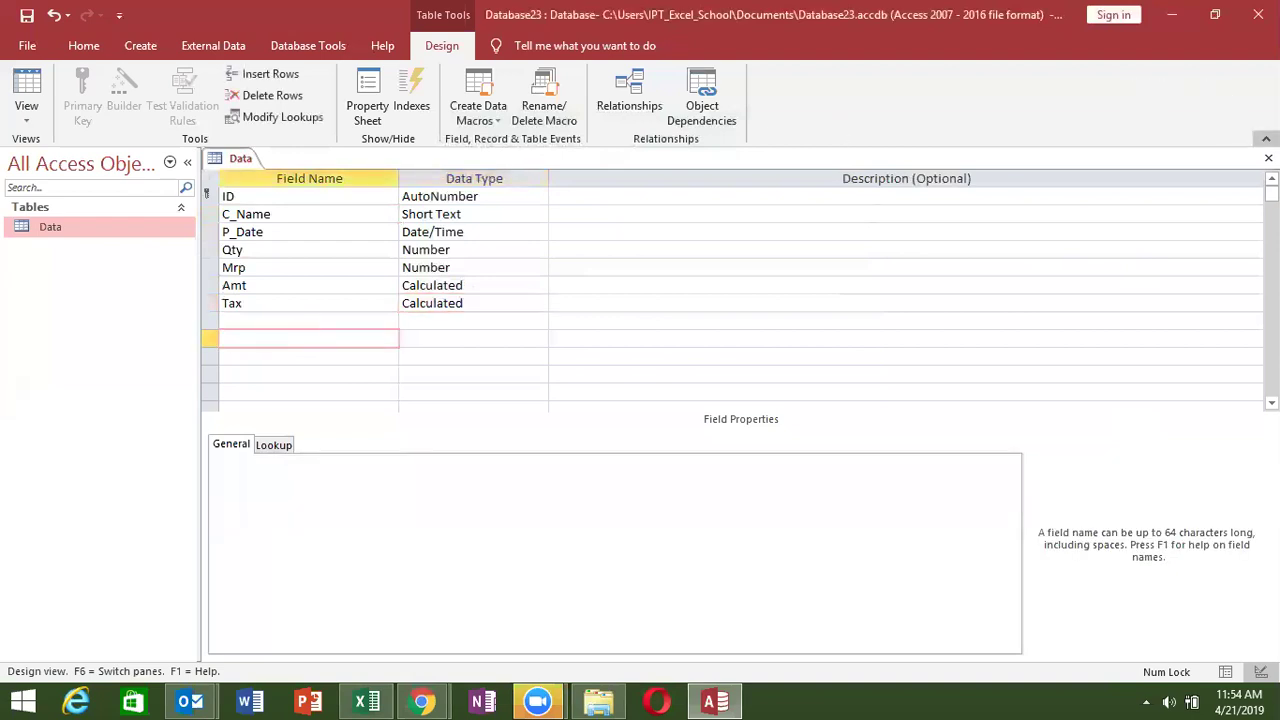
Save the design, open the Data table, and enter a customer name with today's date 4/21/2019
{"action": "left_click", "coordinate": [1268, 158]}
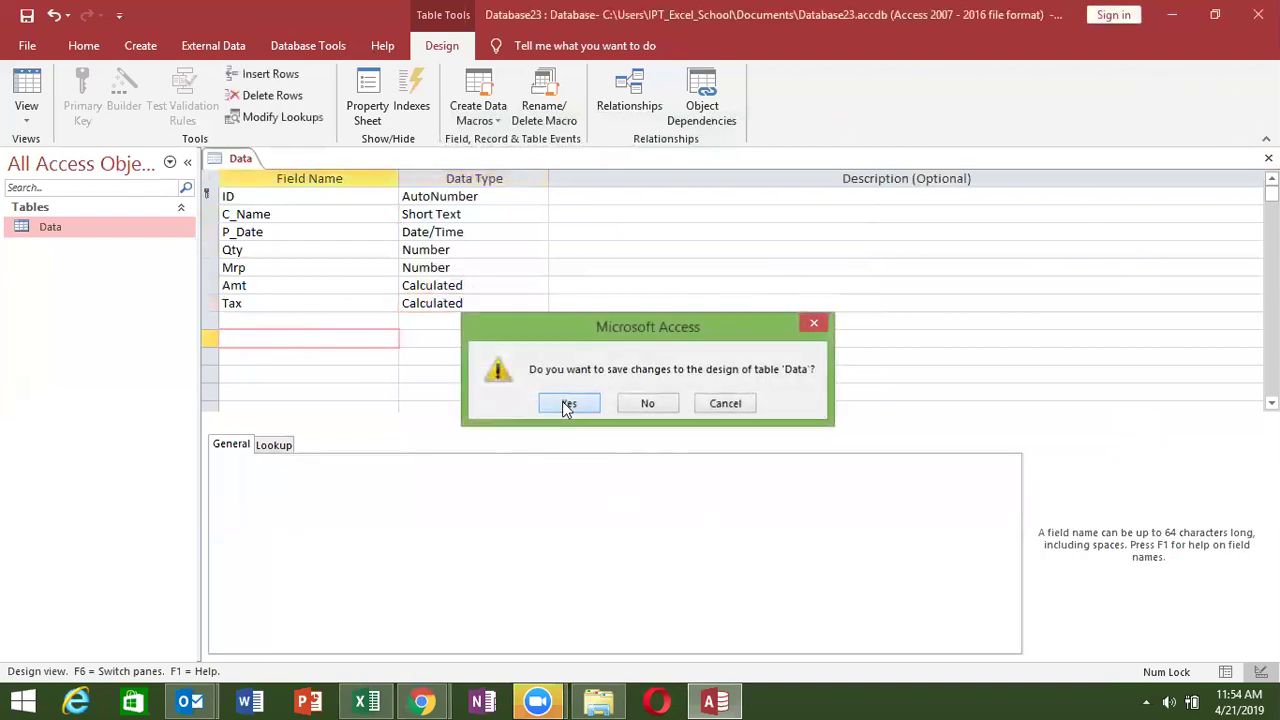
{"action": "left_click", "coordinate": [566, 404]}
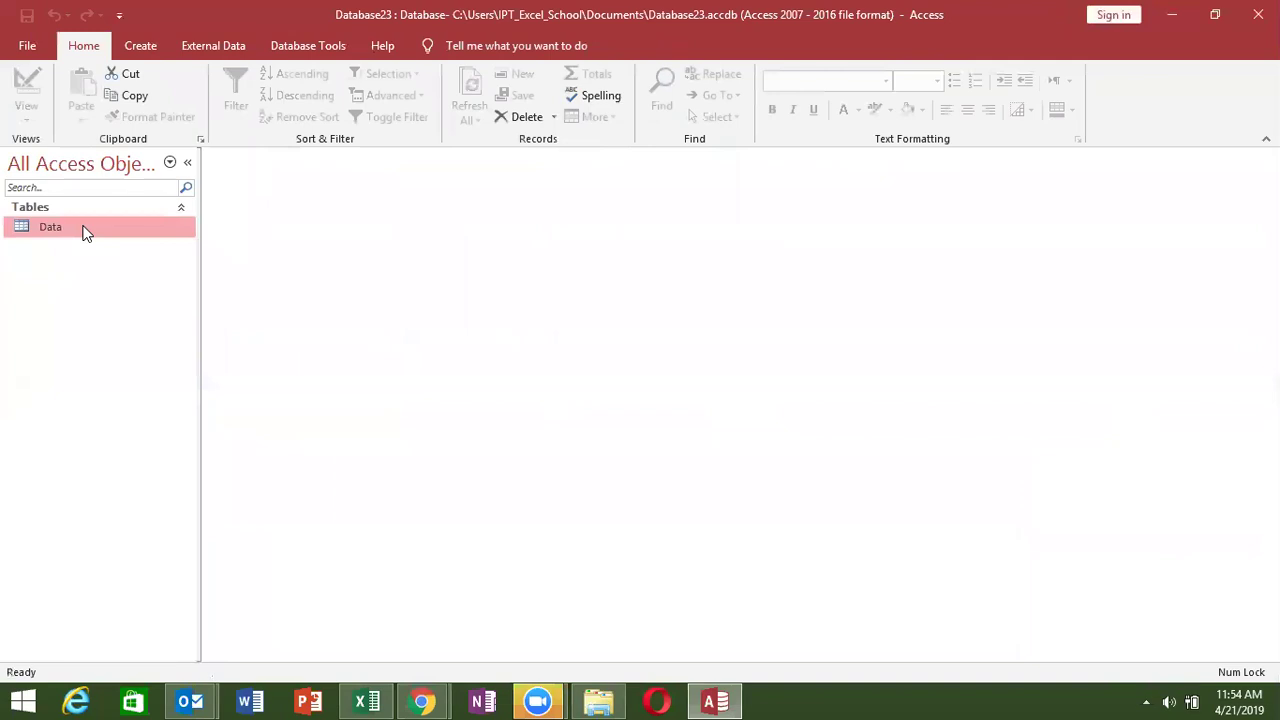
{"action": "double_click", "coordinate": [50, 227]}
{"action": "left_click", "coordinate": [335, 199]}
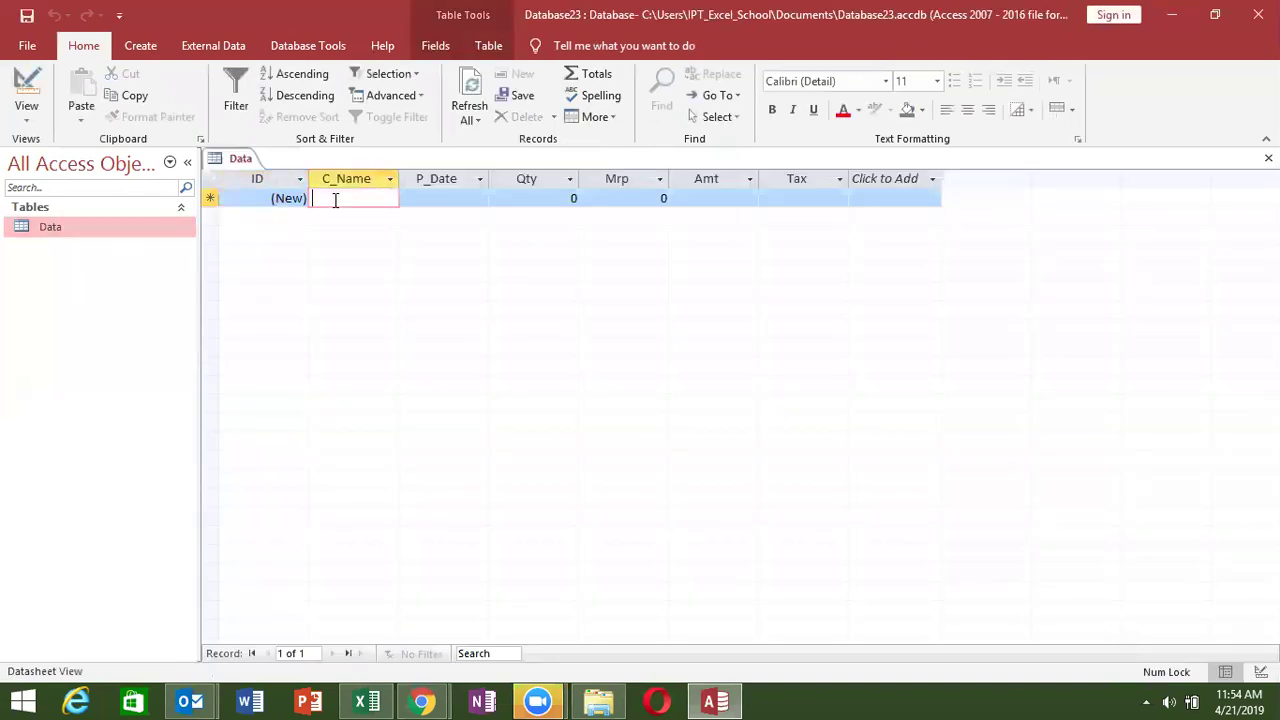
{"action": "type", "text": "Puja"}
{"action": "key", "text": "Tab"}
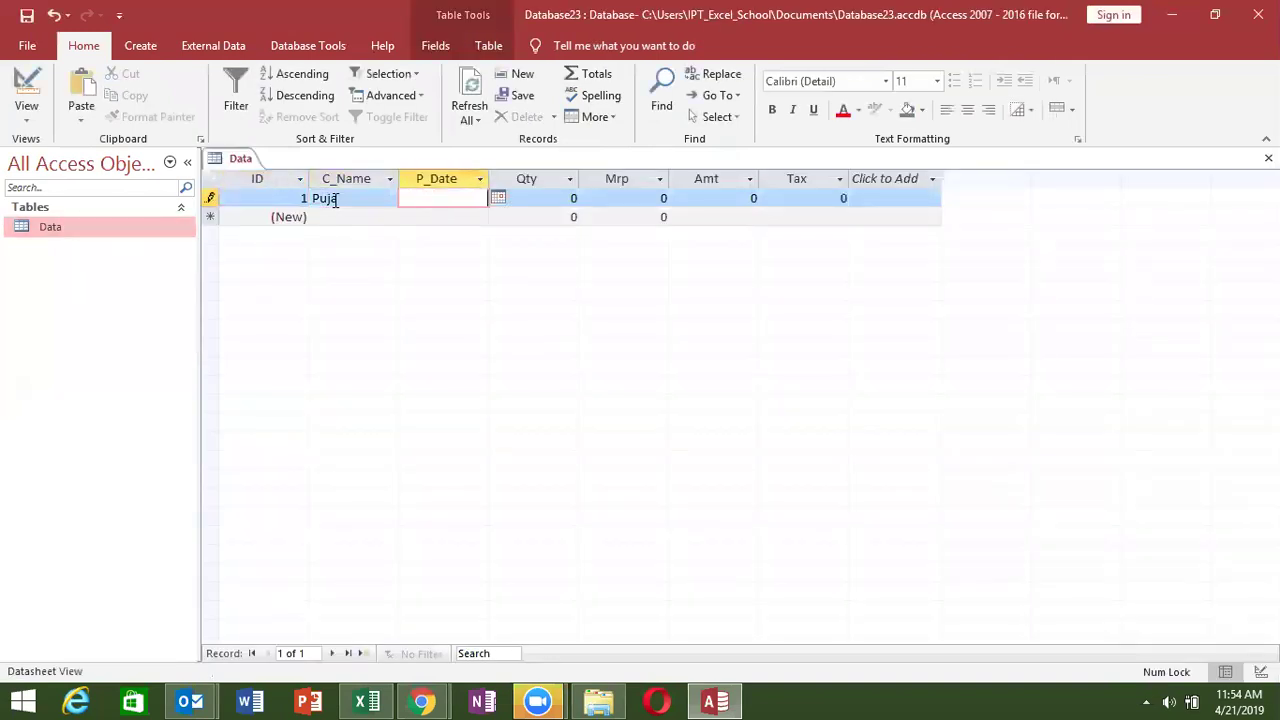
{"action": "left_click", "coordinate": [498, 199]}
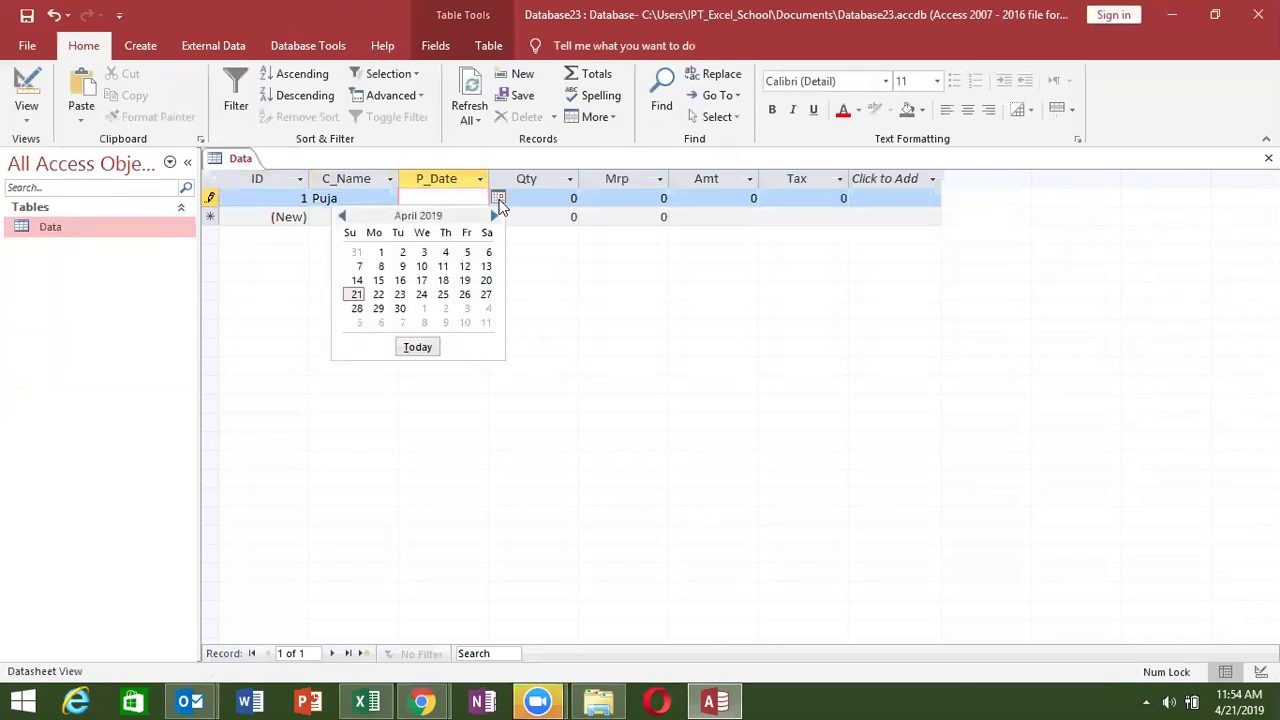
{"action": "left_click", "coordinate": [417, 348]}
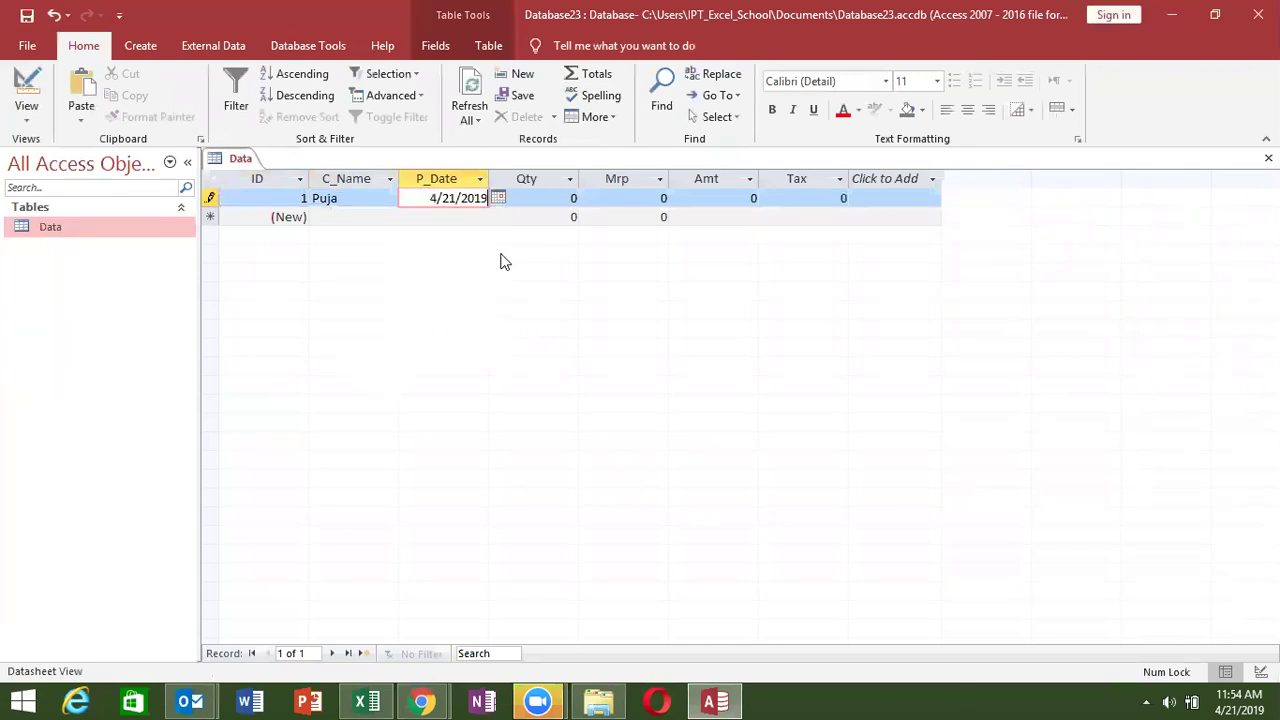
Enter Qty 20 and Mrp 45 so Amt calculates 900 and Tax 8.1
{"action": "double_click", "coordinate": [551, 198]}
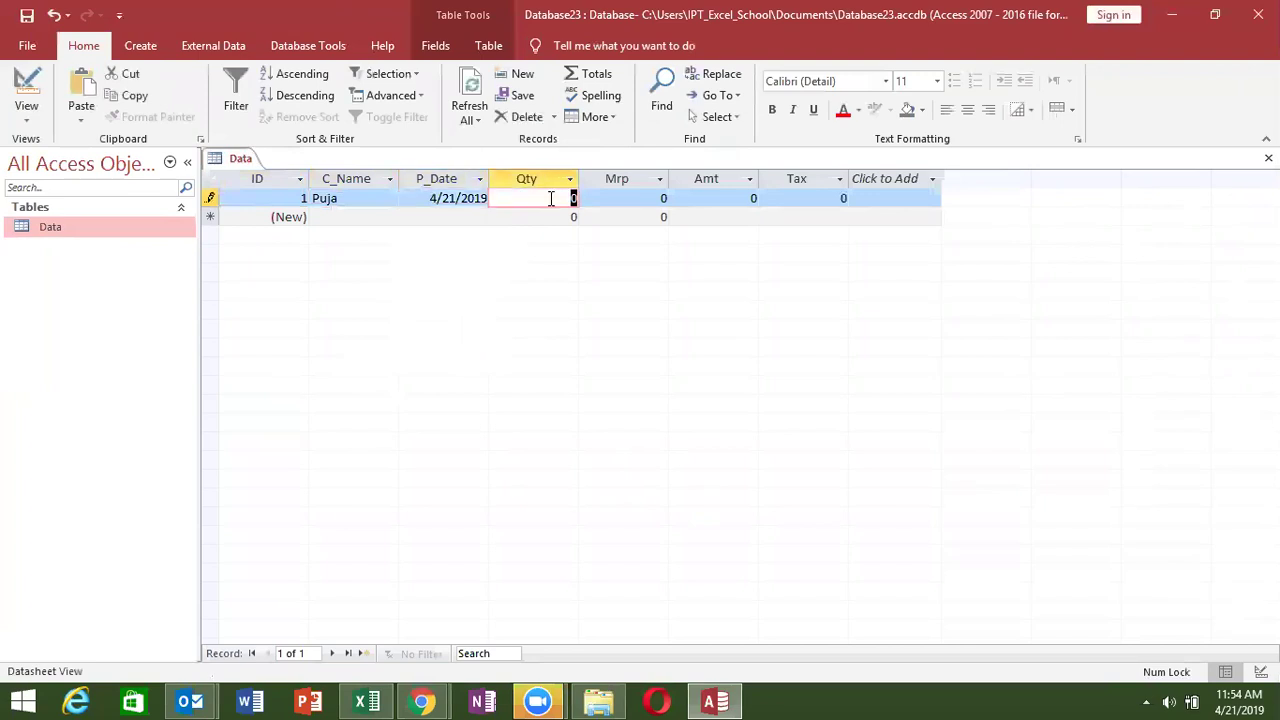
{"action": "type", "text": "20"}
{"action": "key", "text": "Tab"}
{"action": "type", "text": "45"}
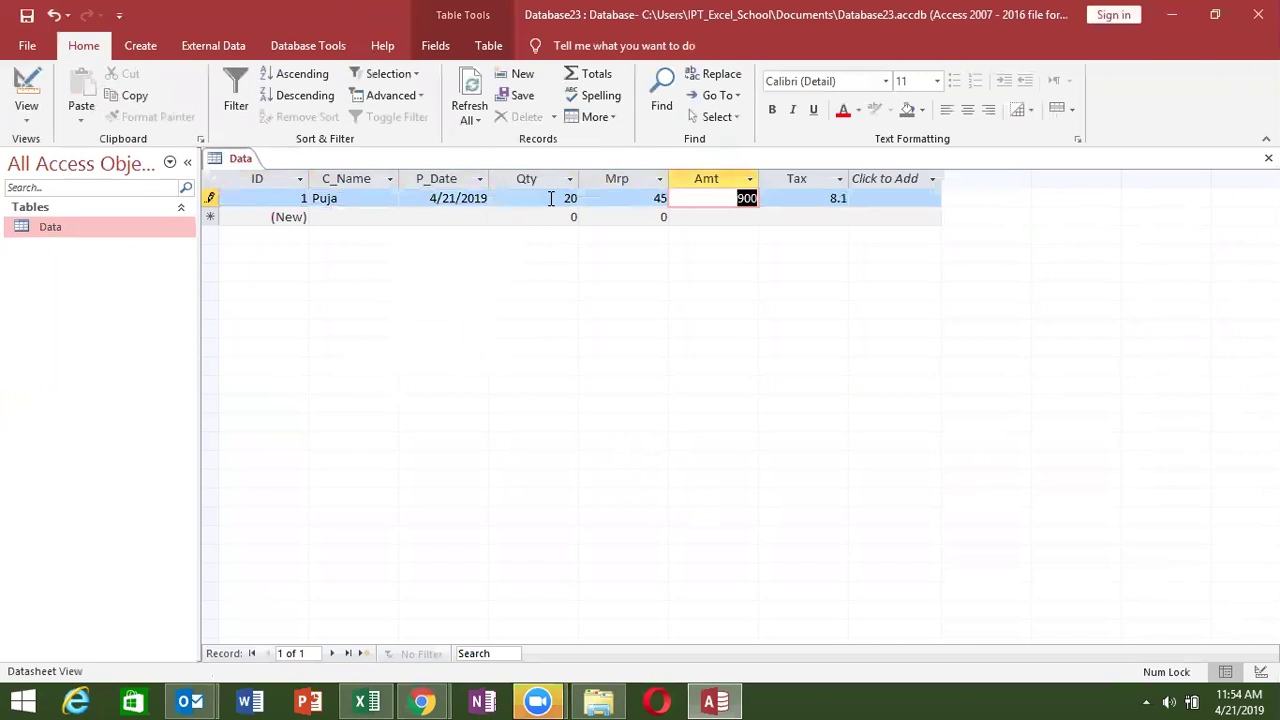
{"action": "key", "text": "Tab"}
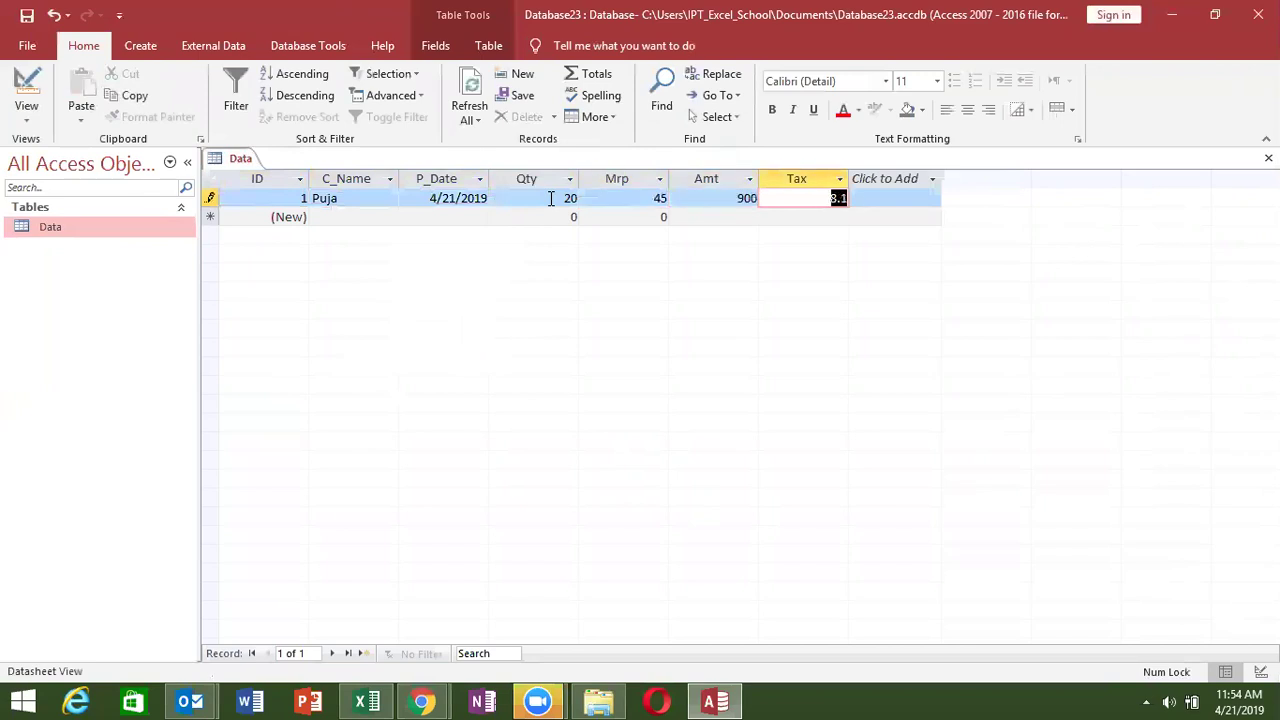
{"action": "key", "text": "shift+Tab"}
{"action": "key", "text": "Tab"}
{"action": "key", "text": "shift+Tab"}
{"action": "key", "text": "Tab"}
{"action": "key", "text": "shift+Tab"}
{"action": "key", "text": "Tab"}
Reopen the Data table in Design view and add a Calculated G_Total field
{"action": "left_click", "coordinate": [1268, 158]}
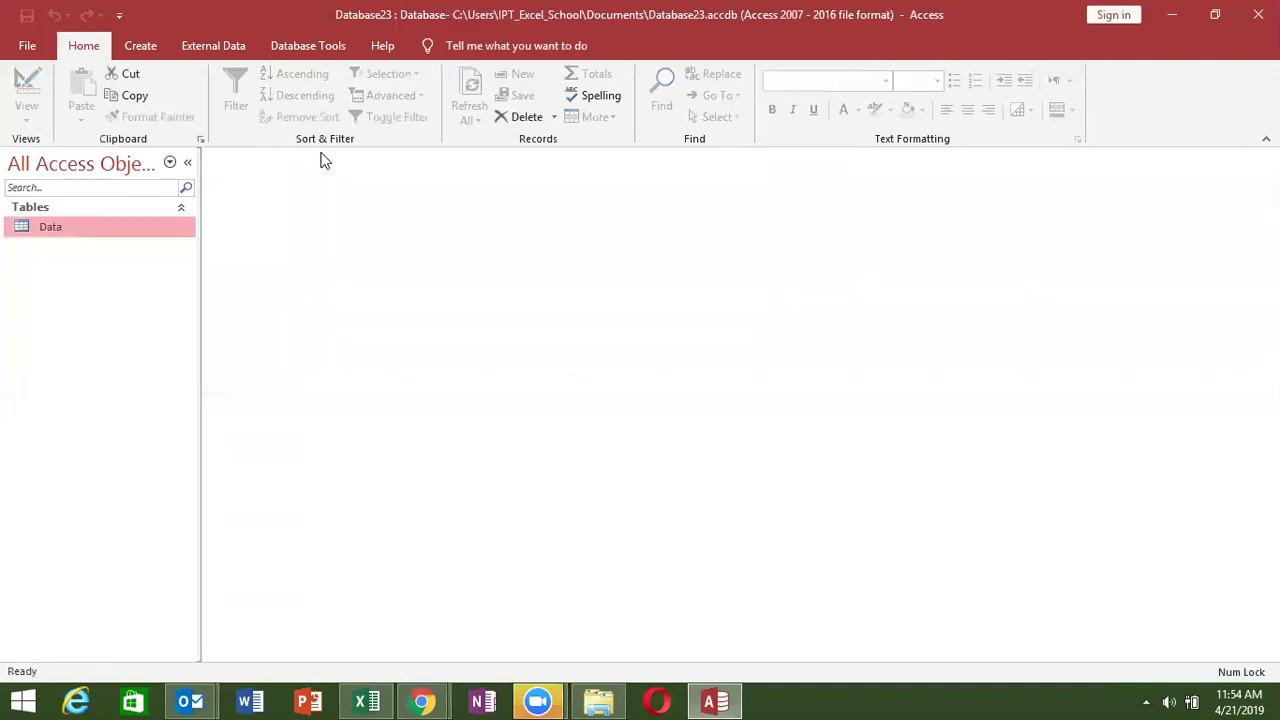
{"action": "right_click", "coordinate": [176, 227]}
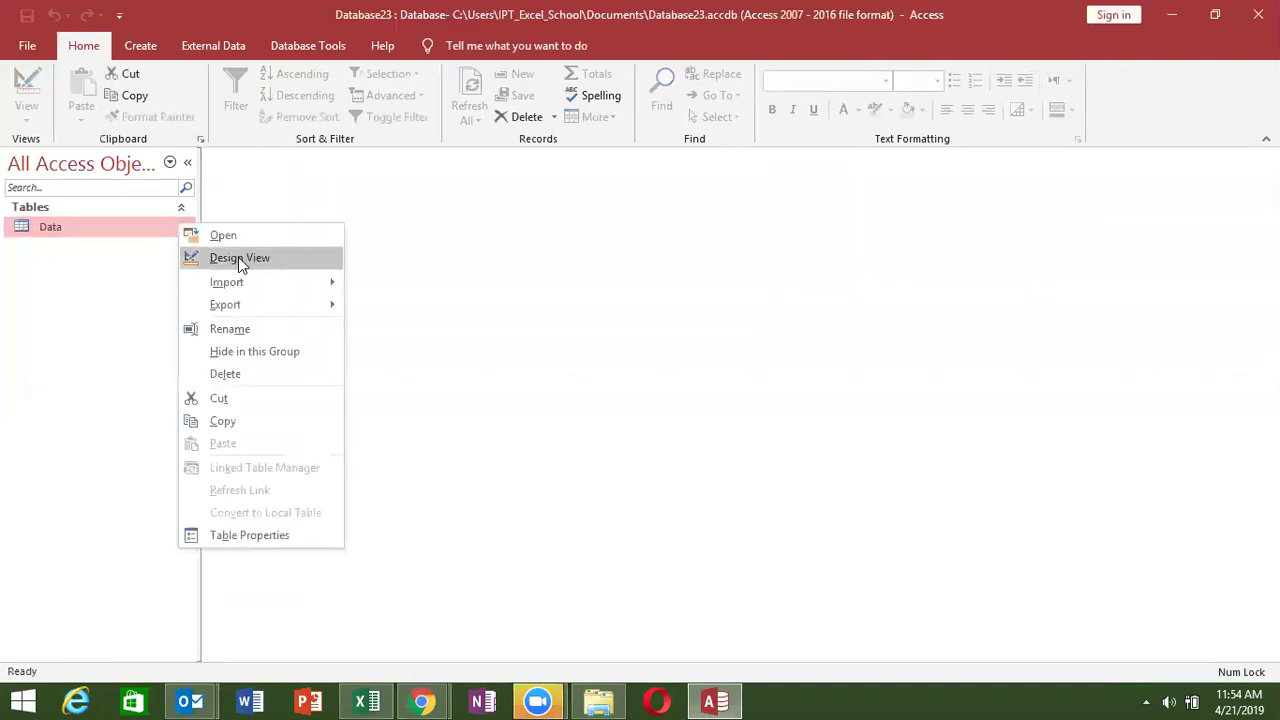
{"action": "left_click", "coordinate": [238, 257]}
{"action": "left_click", "coordinate": [245, 318]}
{"action": "type", "text": "G"}
{"action": "type", "text": "_Te"}
{"action": "type", "text": "ta"}
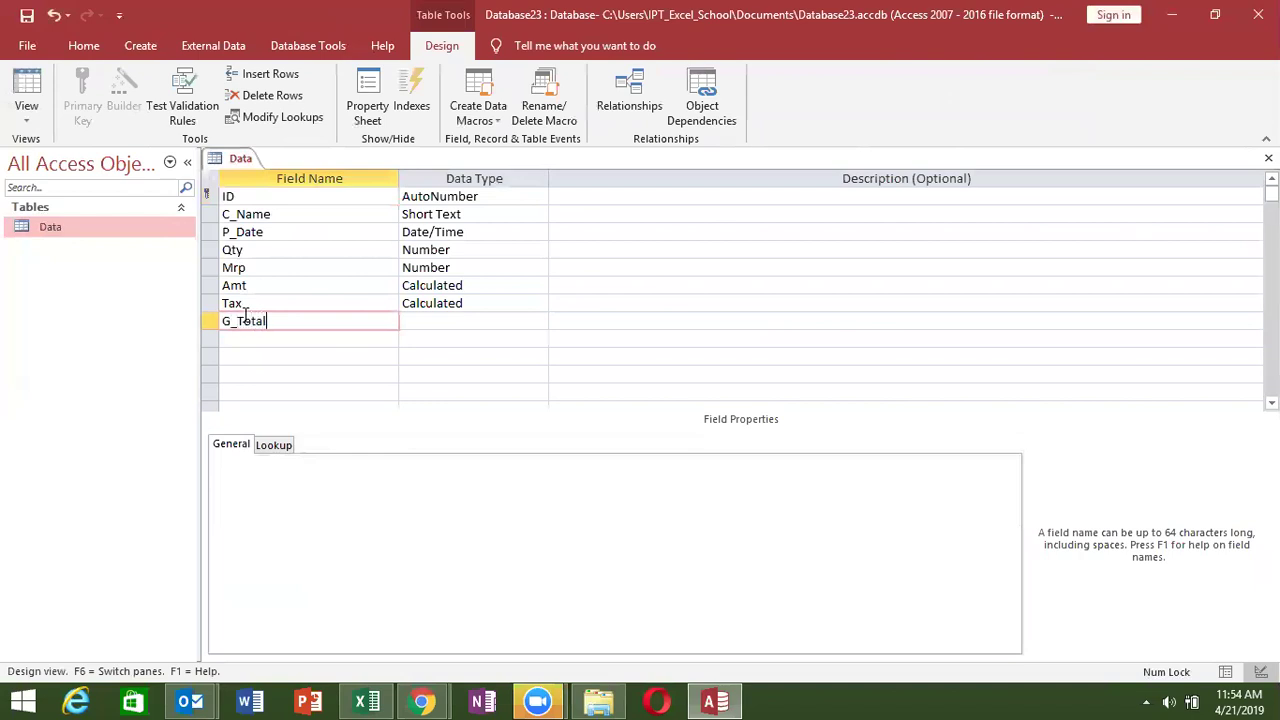
{"action": "type", "text": "l"}
{"action": "key", "text": "Tab"}
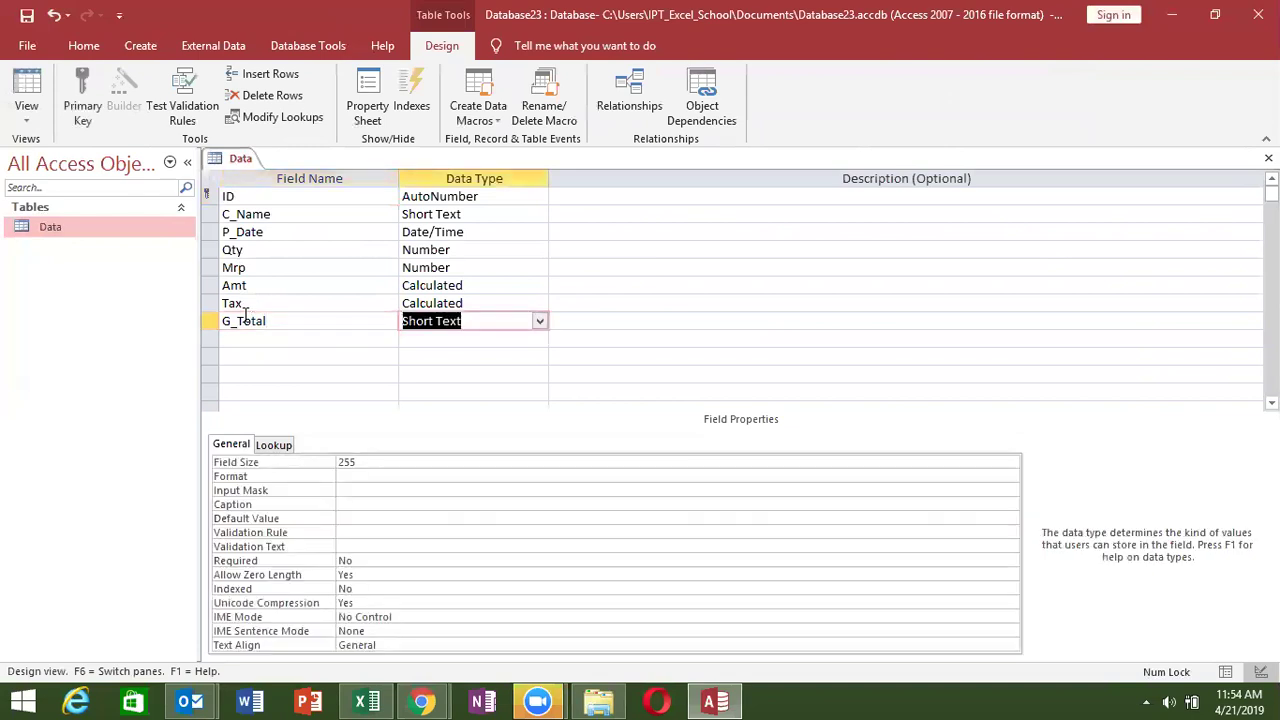
{"action": "type", "text": "c"}
{"action": "type", "text": "alculated"}
{"action": "key", "text": "Tab"}
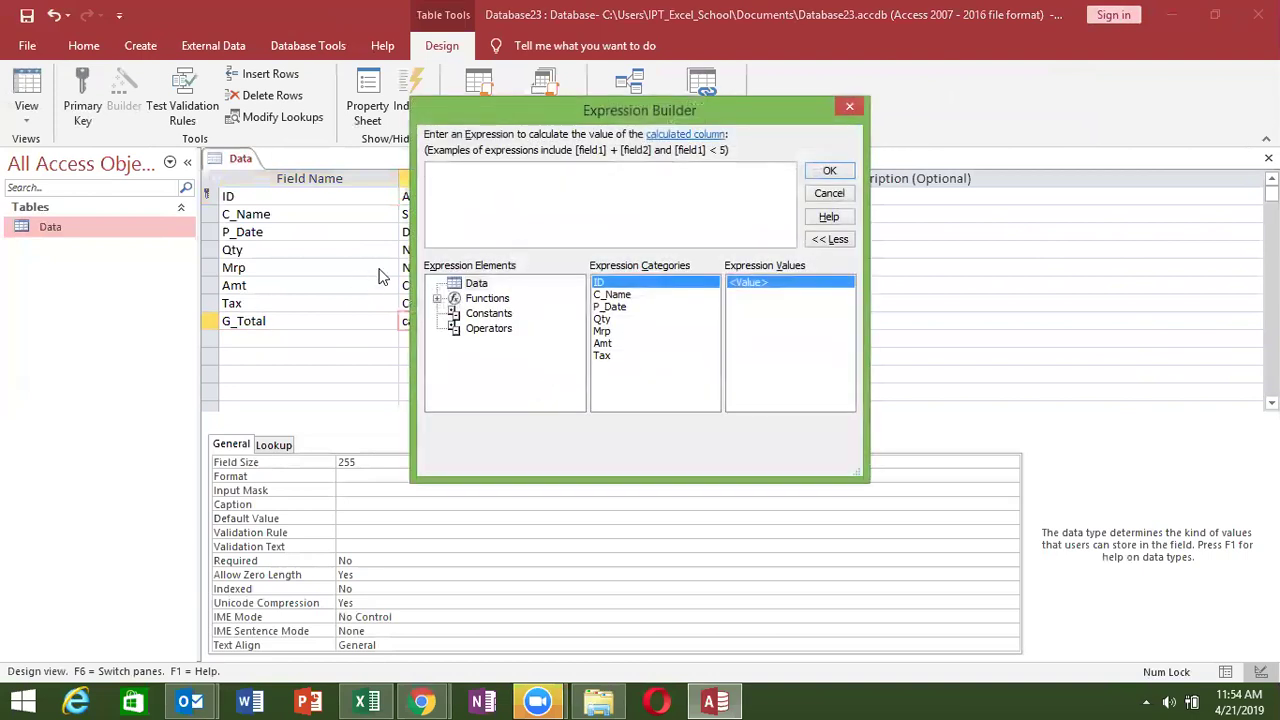
Build G_Total's expression as =[Amt]+[Tax] using the field suggestions
{"action": "type", "text": "="}
{"action": "type", "text": "["}
{"action": "type", "text": "amt"}
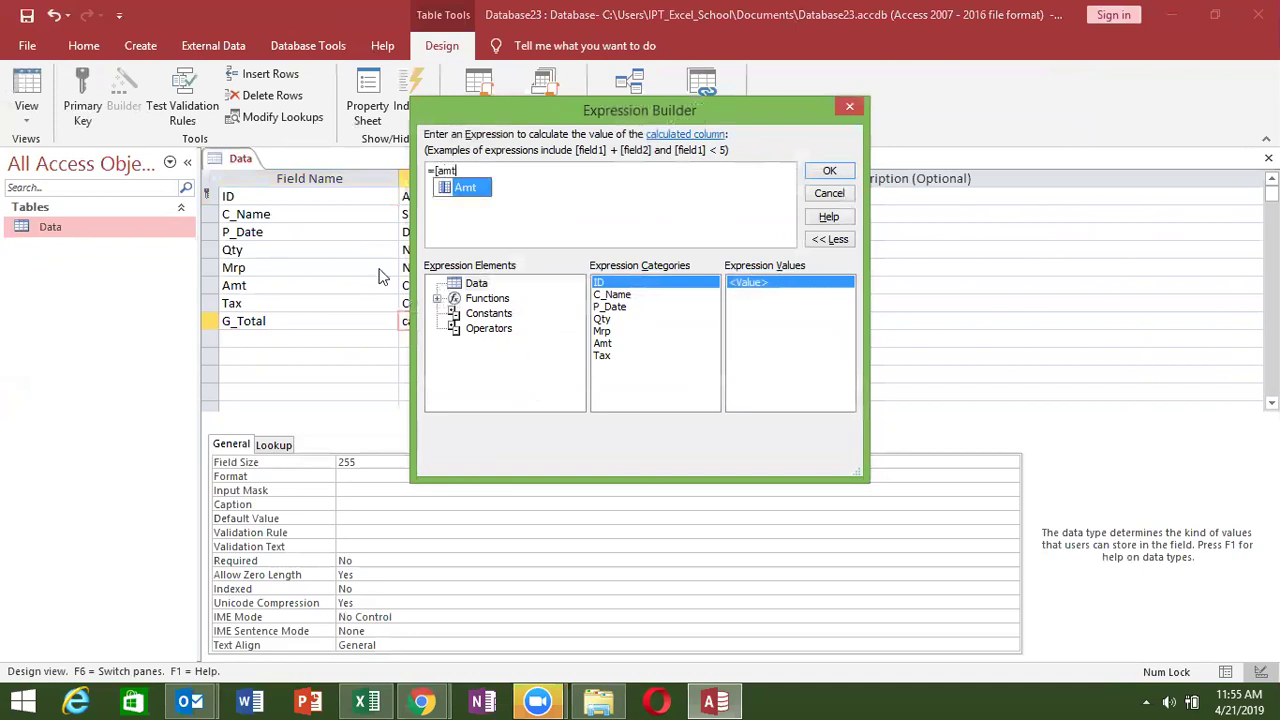
{"action": "key", "text": "Tab"}
{"action": "type", "text": "+"}
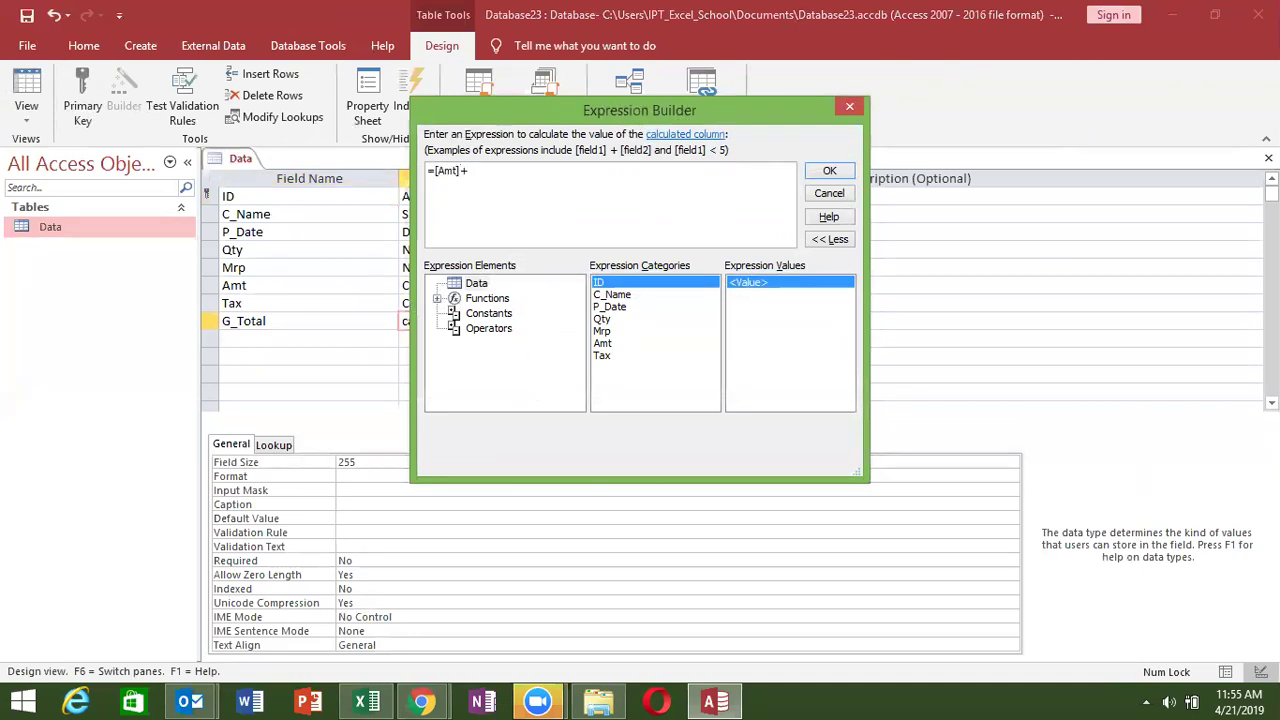
{"action": "type", "text": "ta"}
{"action": "key", "text": "Down"}
{"action": "key", "text": "Tab"}
Wrap G_Total's expression in the Math Round function as Round([Amt]+[Tax],0)
{"action": "left_click", "coordinate": [437, 300]}
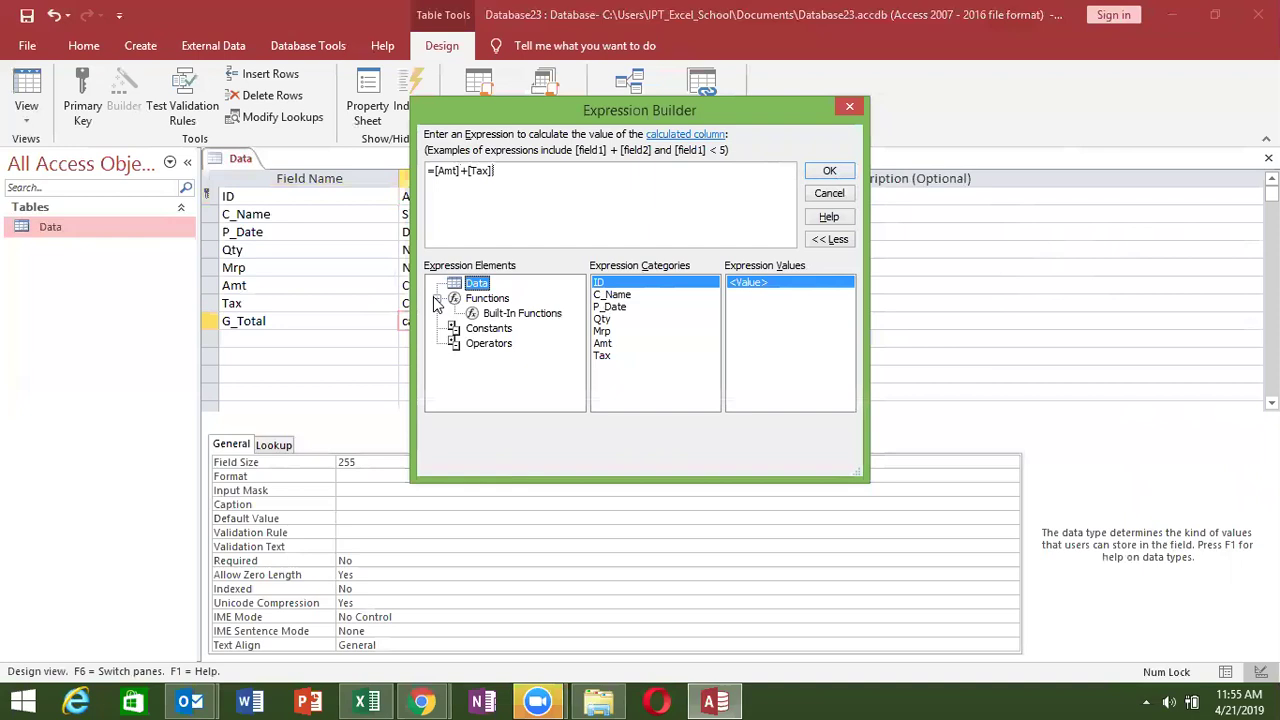
{"action": "left_click", "coordinate": [490, 315]}
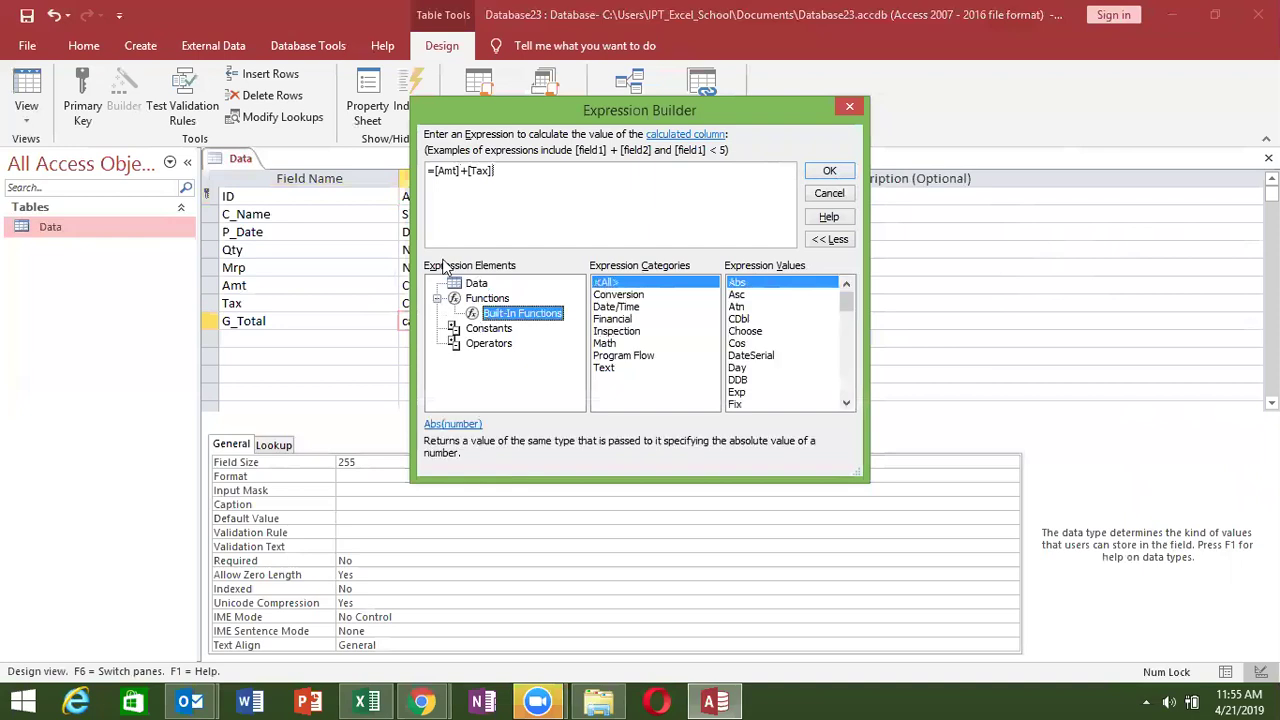
{"action": "left_click", "coordinate": [434, 173]}
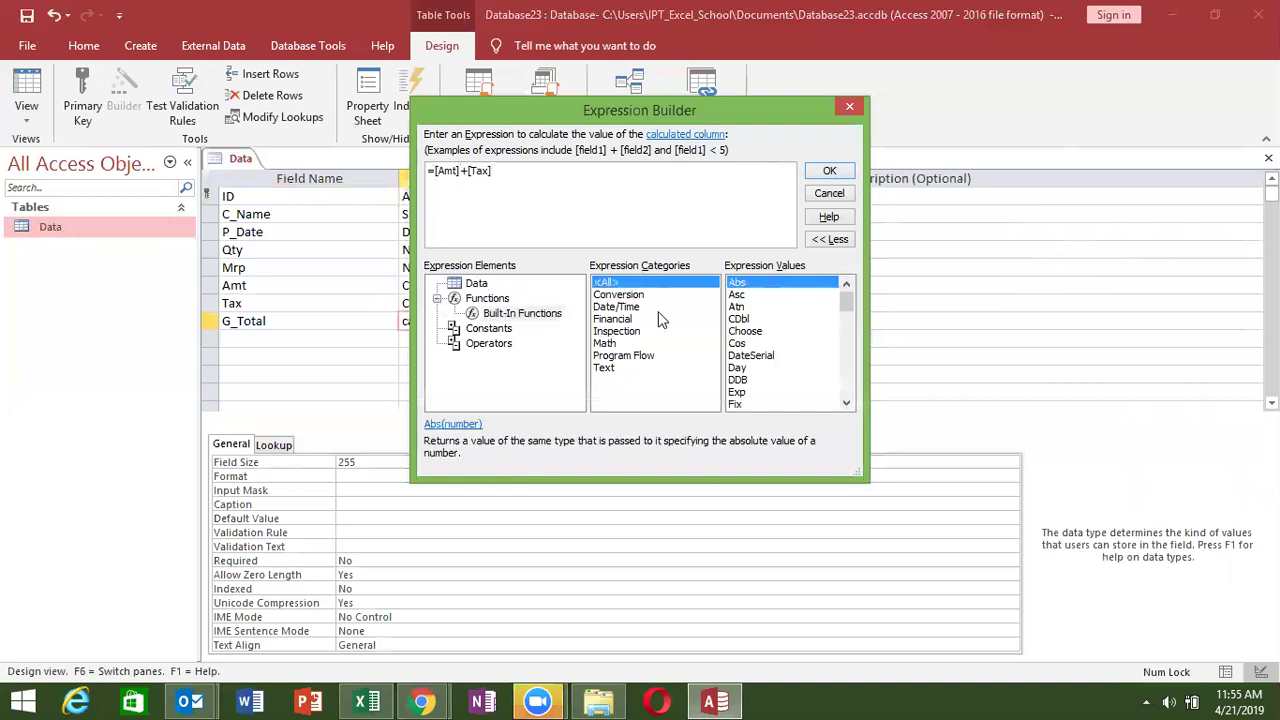
{"action": "left_click", "coordinate": [612, 344]}
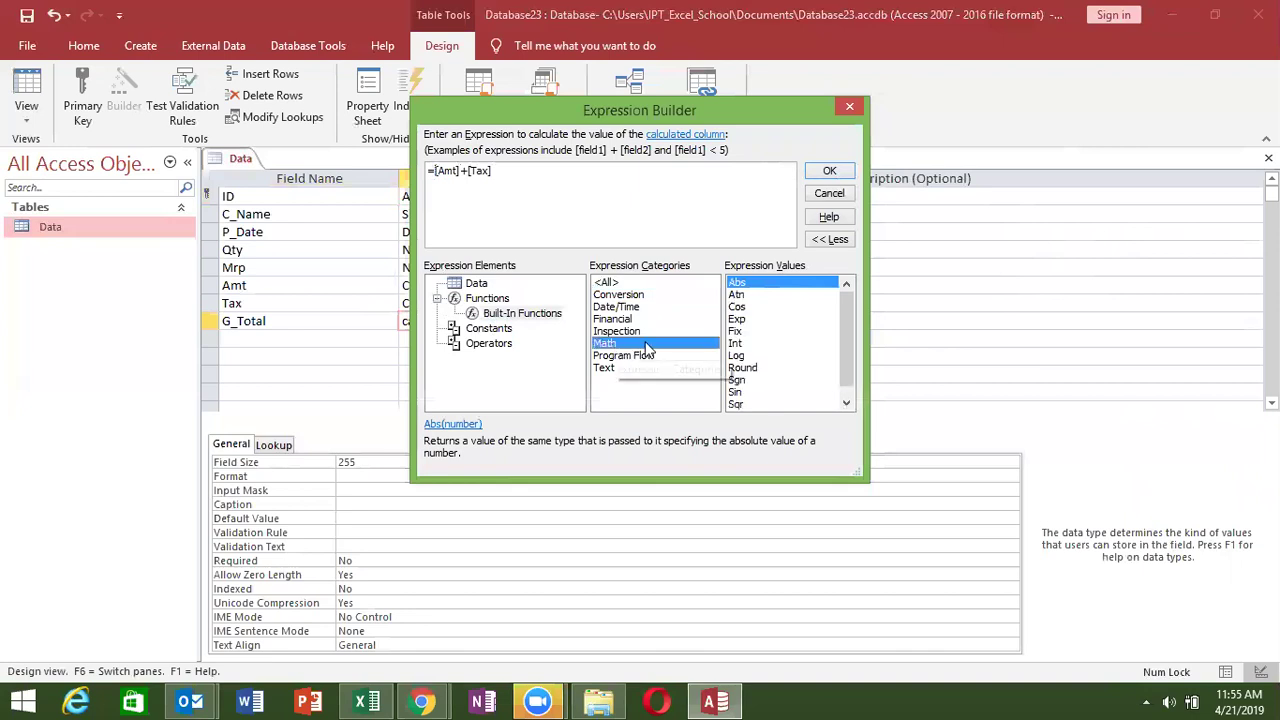
{"action": "left_click", "coordinate": [762, 368]}
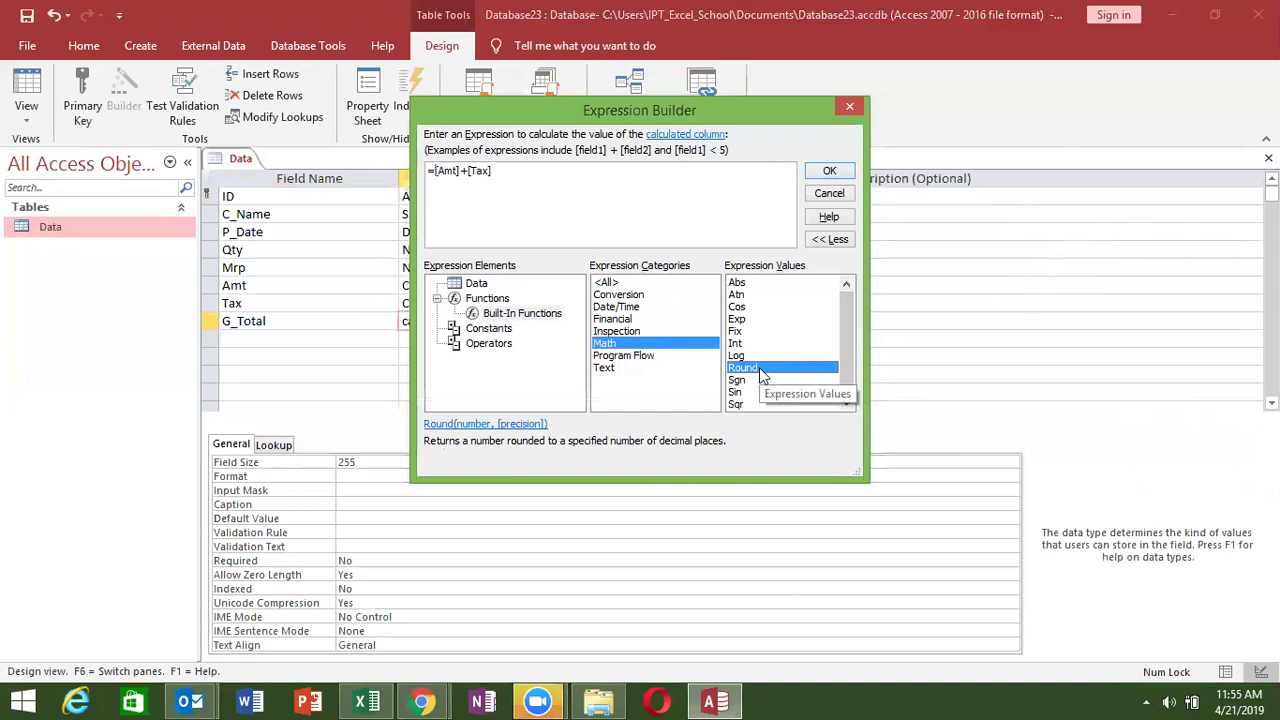
{"action": "double_click", "coordinate": [762, 369]}
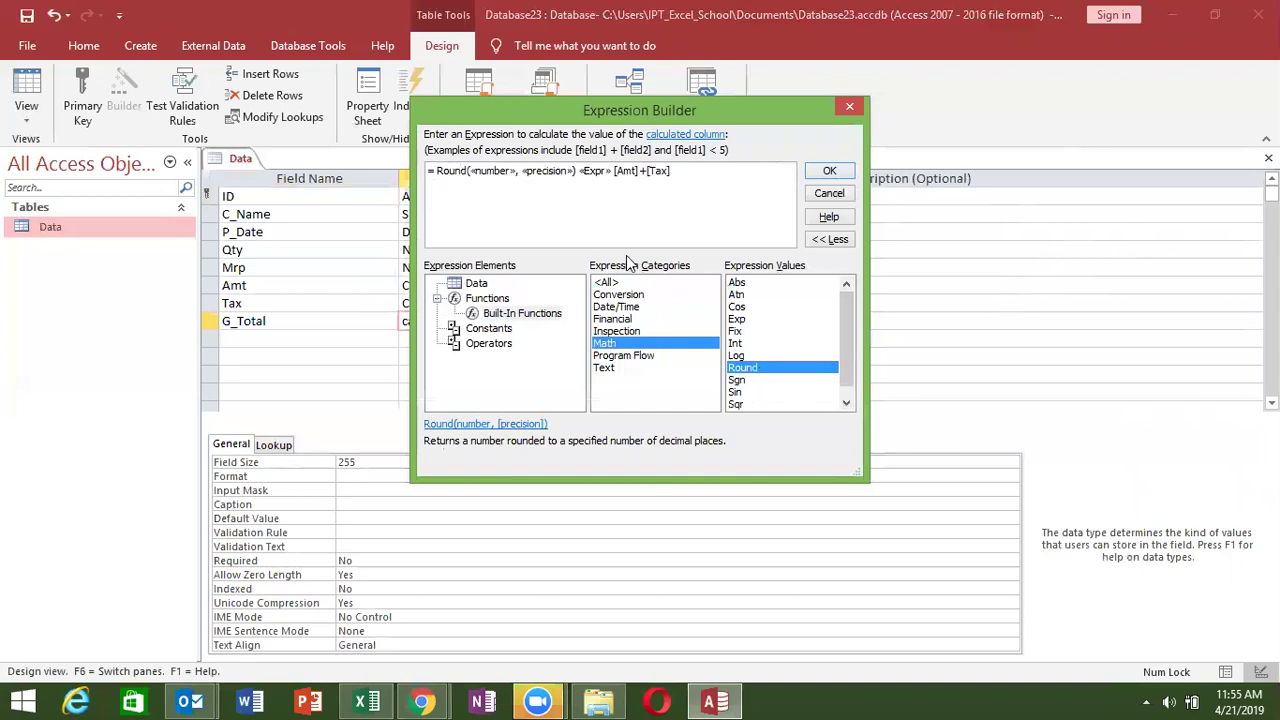
{"action": "left_click", "coordinate": [496, 193]}
{"action": "key", "text": "Delete"}
{"action": "key", "text": "Delete"}
{"action": "key", "text": "Delete"}
{"action": "key", "text": "Delete"}
{"action": "key", "text": "Delete"}
{"action": "key", "text": "Delete"}
{"action": "key", "text": "Delete"}
{"action": "key", "text": "Delete"}
{"action": "key", "text": "Delete"}
{"action": "key", "text": "Delete"}
{"action": "key", "text": "Delete"}
{"action": "key", "text": "Delete"}
{"action": "key", "text": "Delete"}
{"action": "key", "text": "Delete"}
{"action": "key", "text": "Delete"}
{"action": "key", "text": "Delete"}
{"action": "key", "text": "Delete"}
{"action": "key", "text": "Delete"}
{"action": "key", "text": "Delete"}
{"action": "key", "text": "Delete"}
{"action": "key", "text": "Delete"}
{"action": "key", "text": "Delete"}
{"action": "key", "text": "Delete"}
{"action": "left_click", "coordinate": [547, 174]}
{"action": "type", "text": ")"}
{"action": "type", "text": ",0"}
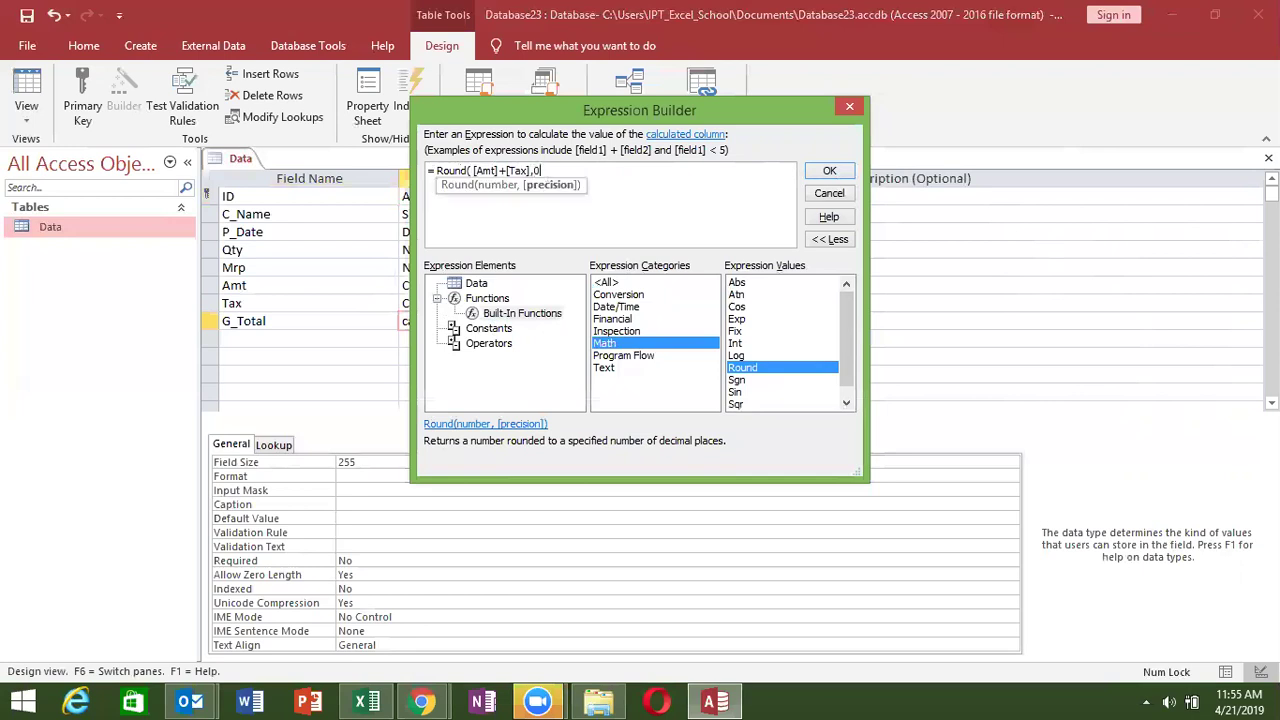
{"action": "type", "text": ")"}
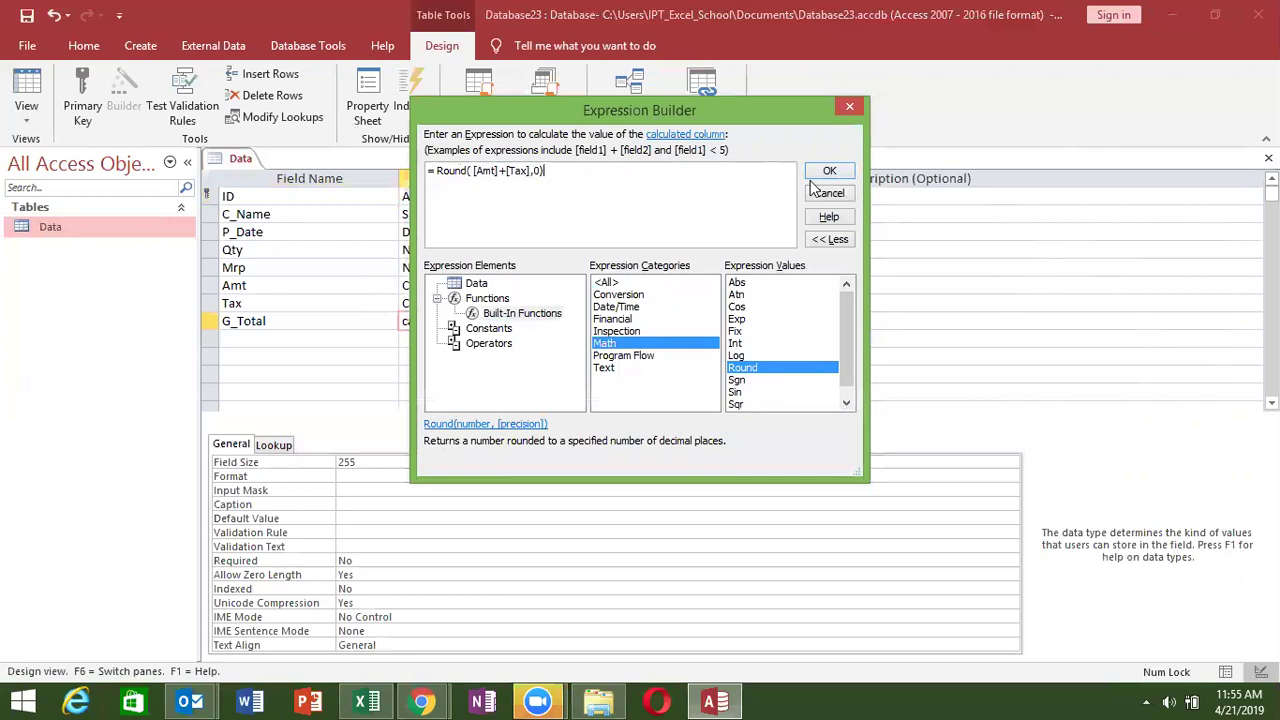
{"action": "left_click", "coordinate": [829, 171]}
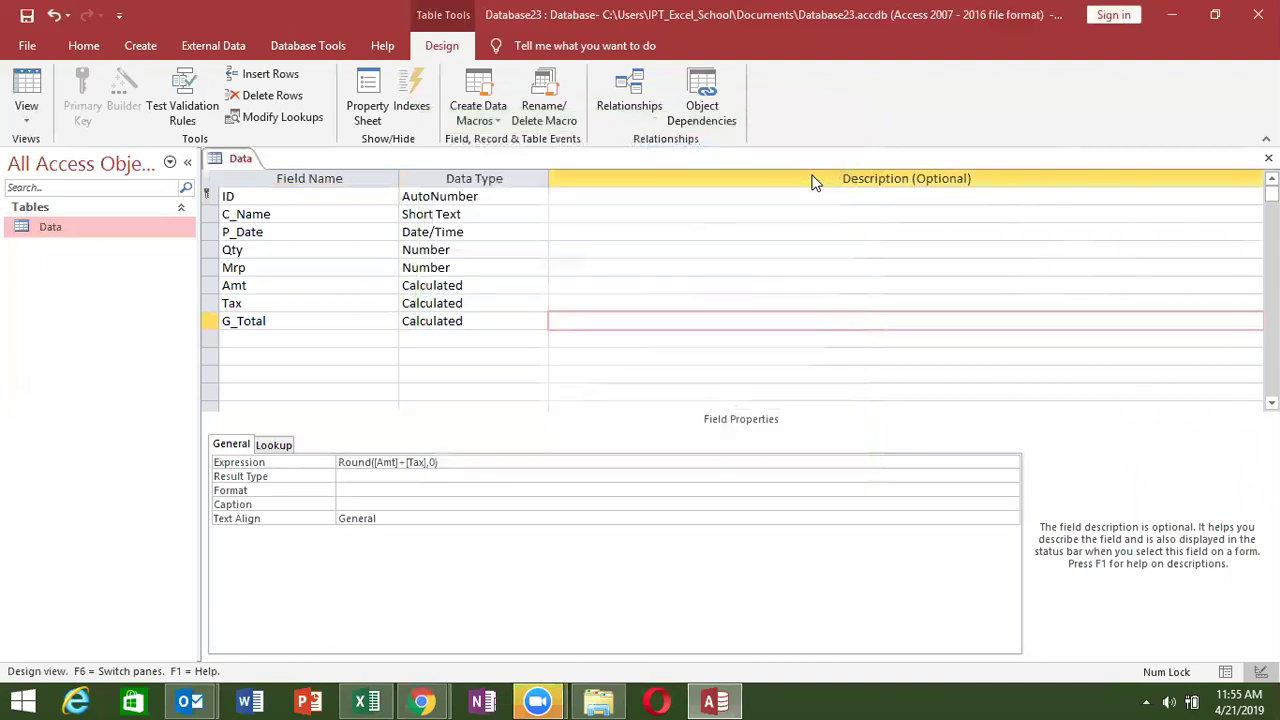
Close and save the Data table design so G_Total shows 908 for the record
{"action": "left_click", "coordinate": [311, 338]}
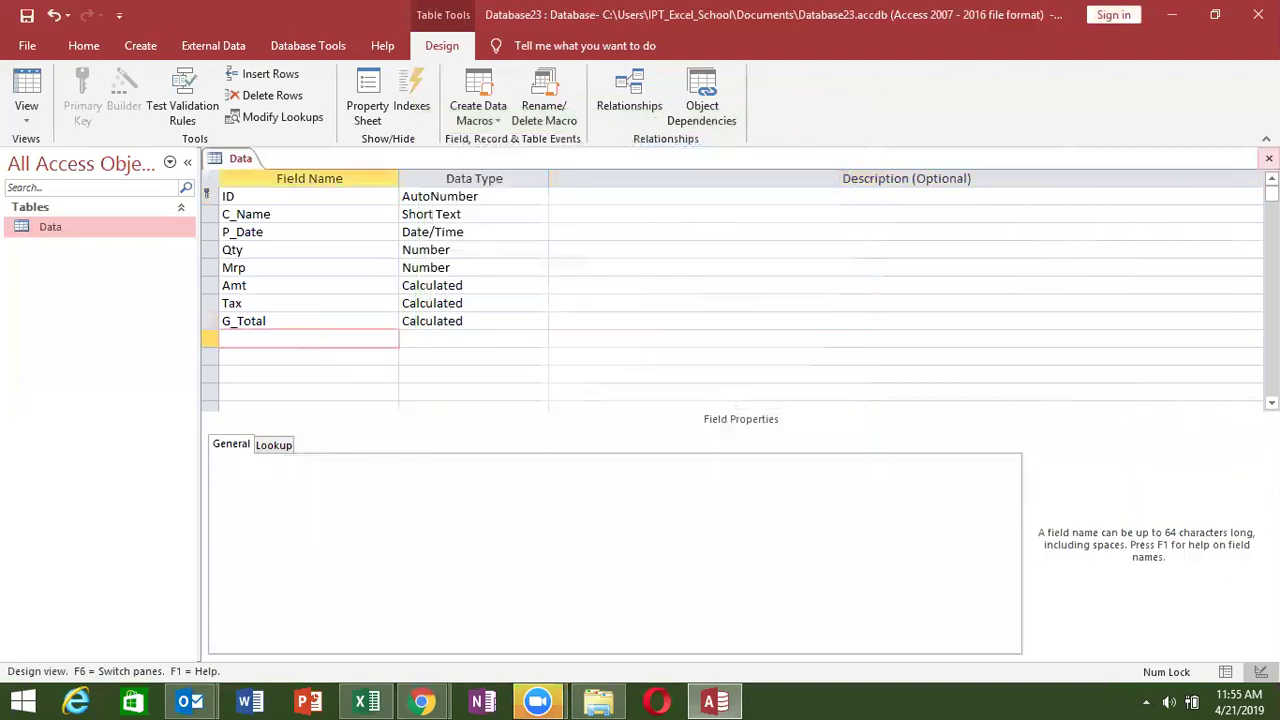
{"action": "left_click", "coordinate": [1268, 158]}
{"action": "left_click", "coordinate": [569, 403]}
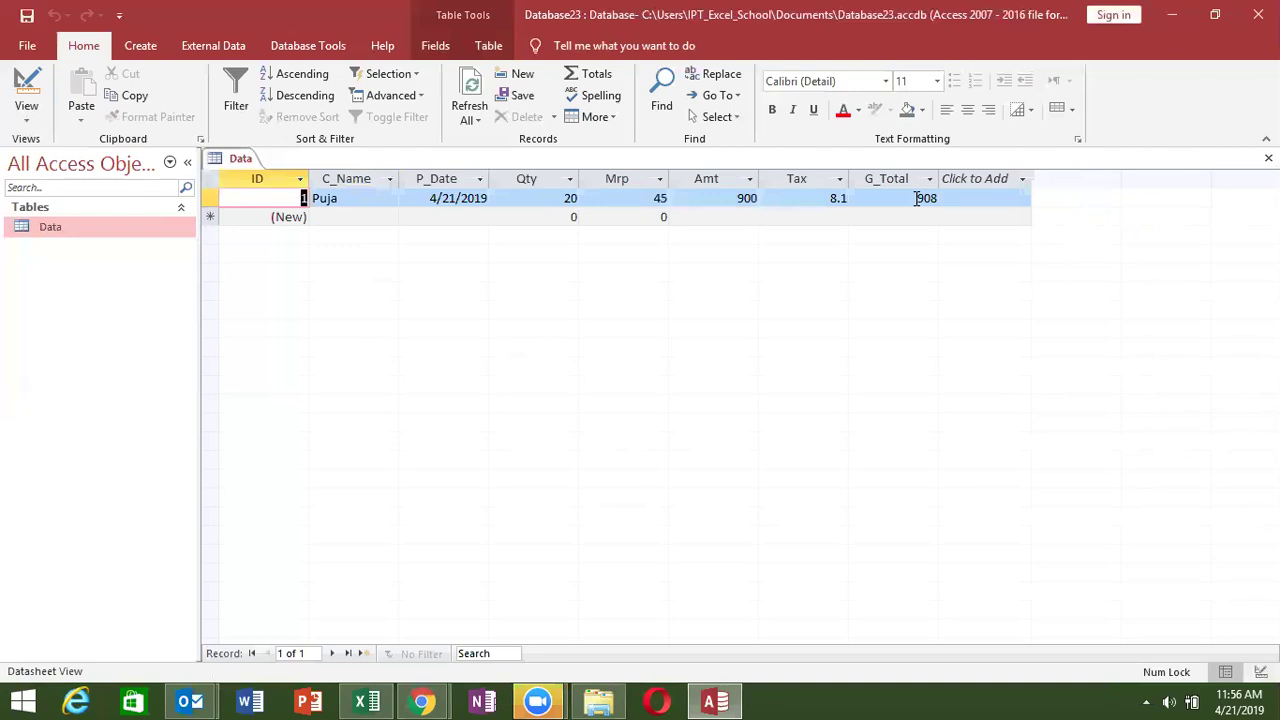
Reopen the Data table in Design view and check G_Total's data type, leaving it unchanged
{"action": "left_click", "coordinate": [84, 227]}
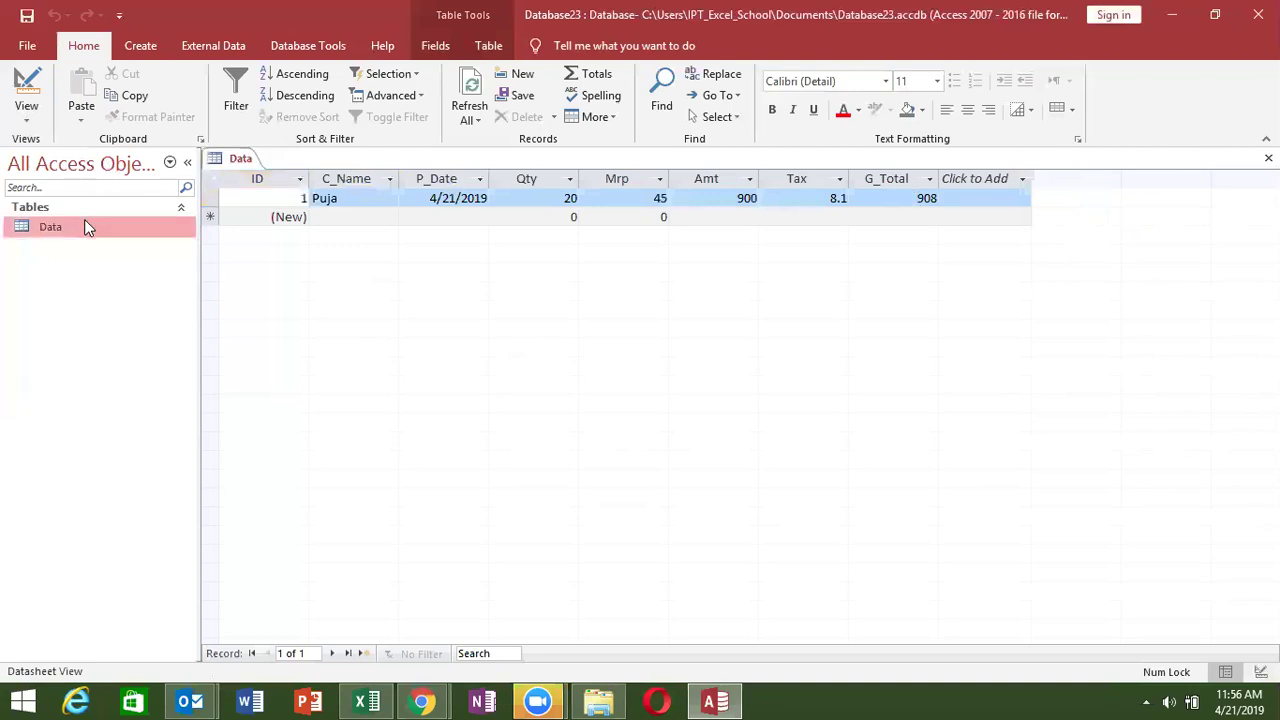
{"action": "right_click", "coordinate": [84, 227]}
{"action": "left_click", "coordinate": [137, 259]}
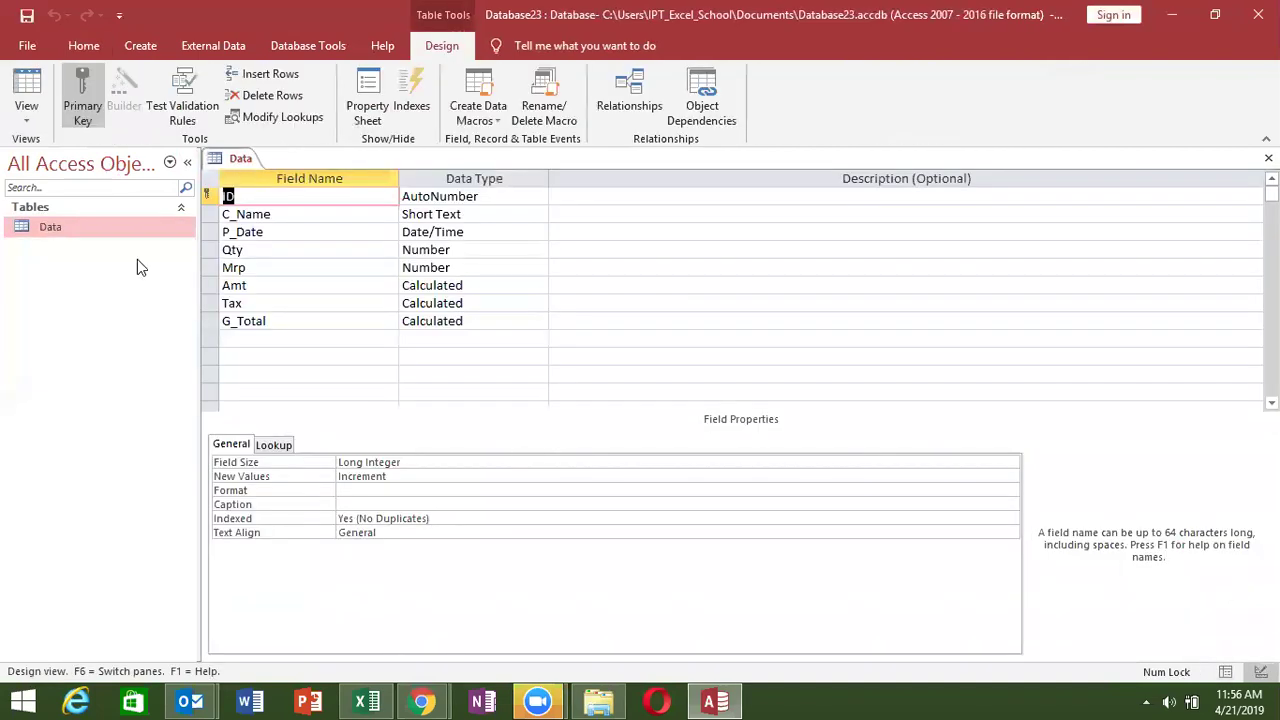
{"action": "left_click", "coordinate": [448, 321]}
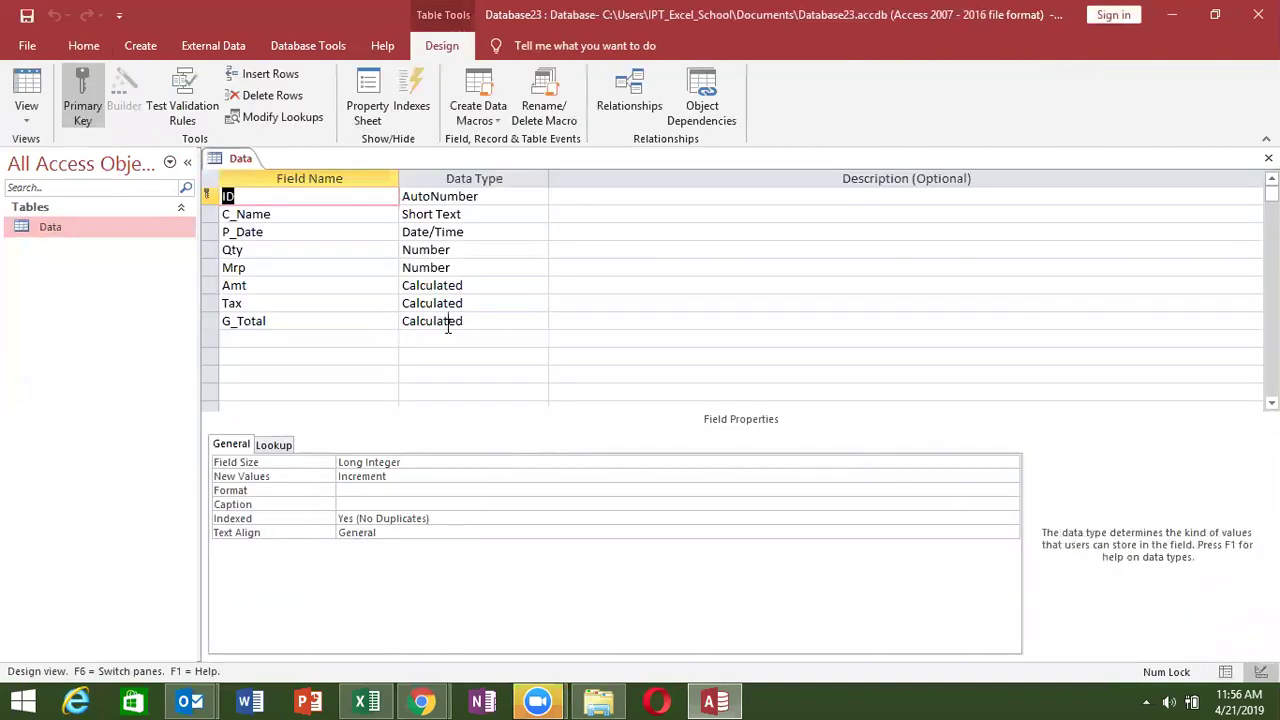
{"action": "left_click", "coordinate": [539, 321]}
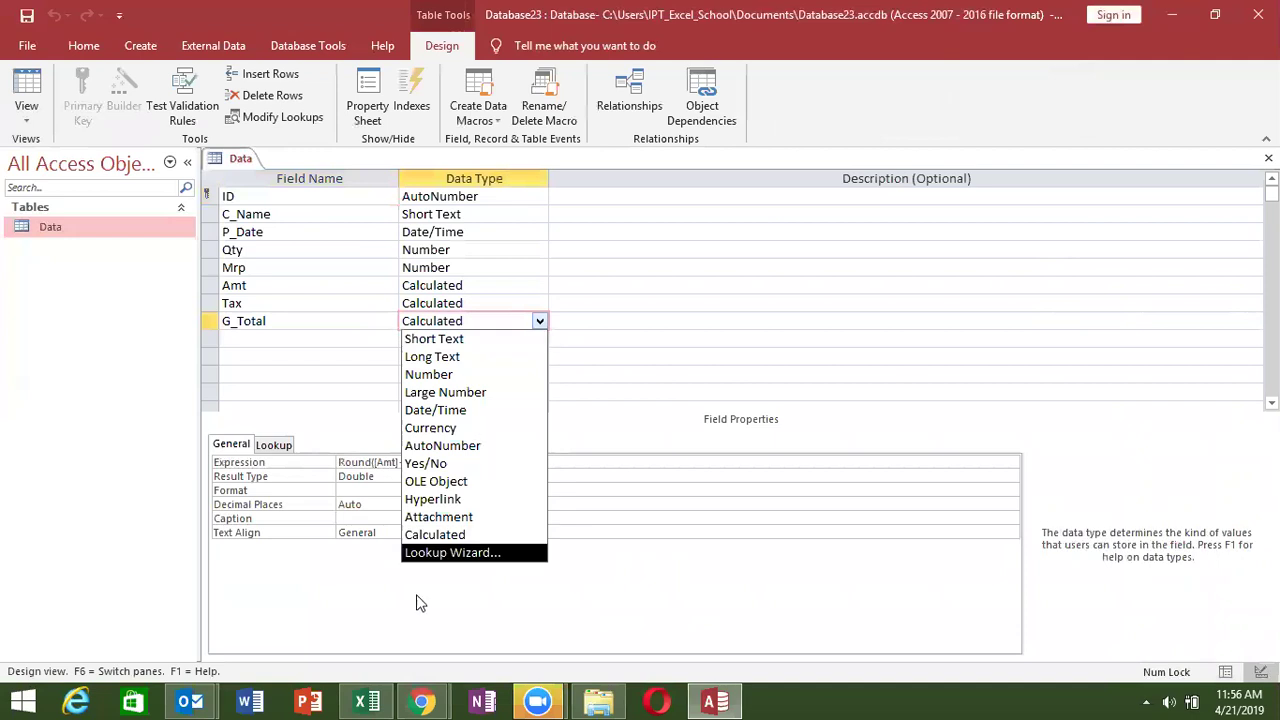
{"action": "left_click", "coordinate": [641, 418]}
Add an S_Month field set to Calculated, since Month is a reserved word
{"action": "left_click", "coordinate": [290, 338]}
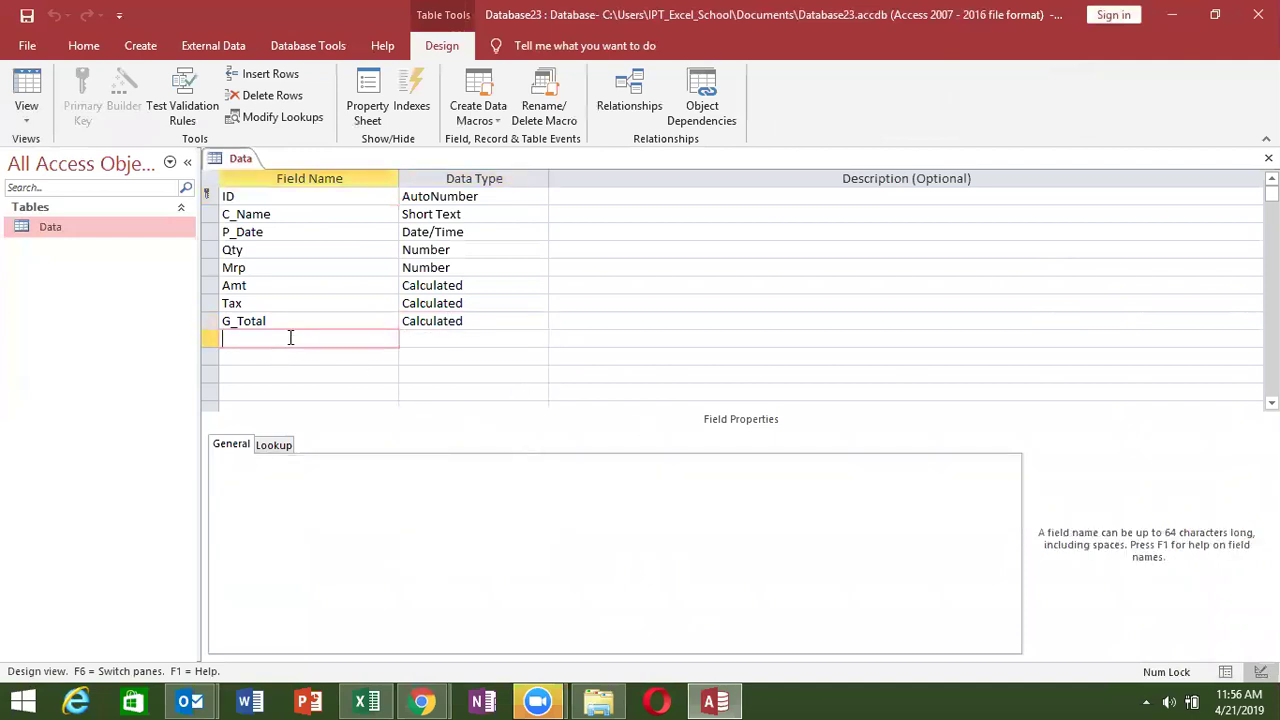
{"action": "type", "text": "Month"}
{"action": "key", "text": "Tab"}
{"action": "key", "text": "Escape"}
{"action": "key", "text": "BackSpace"}
{"action": "key", "text": "BackSpace"}
{"action": "key", "text": "BackSpace"}
{"action": "key", "text": "BackSpace"}
{"action": "key", "text": "BackSpace"}
{"action": "type", "text": "S"}
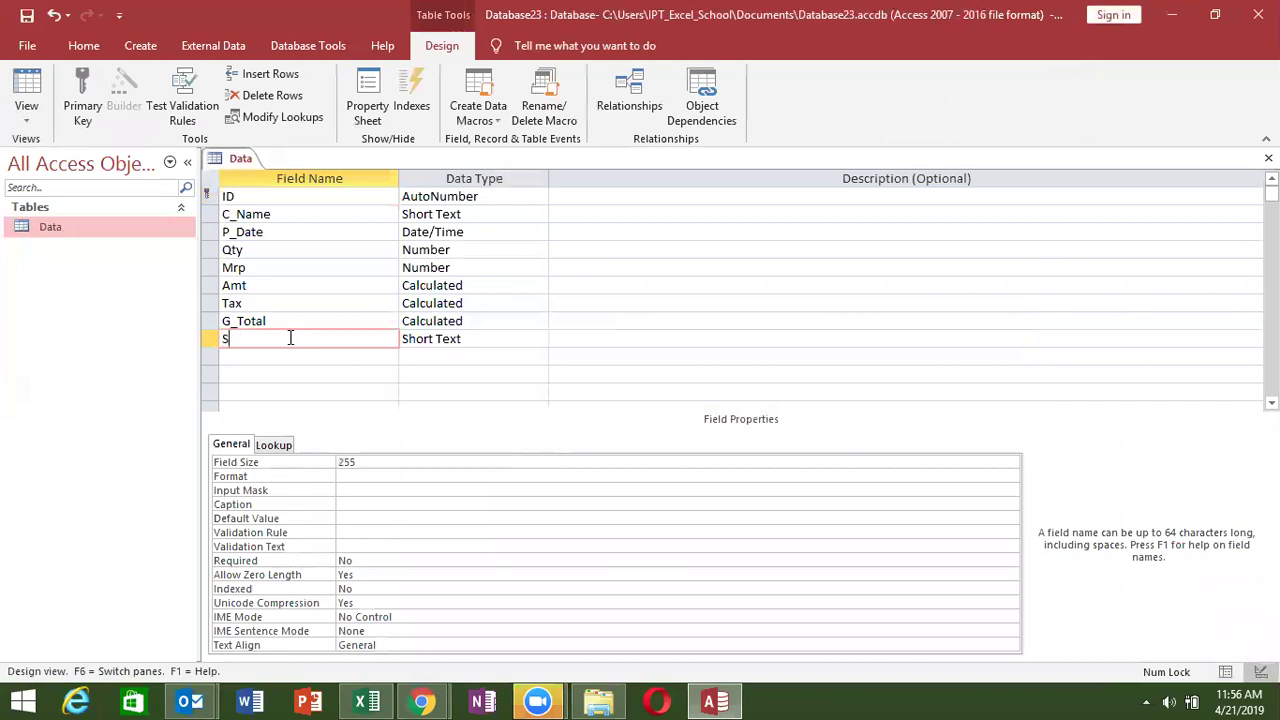
{"action": "type", "text": "_Mo"}
{"action": "key", "text": "BackSpace"}
{"action": "type", "text": "onth"}
{"action": "key", "text": "Tab"}
{"action": "type", "text": "ca"}
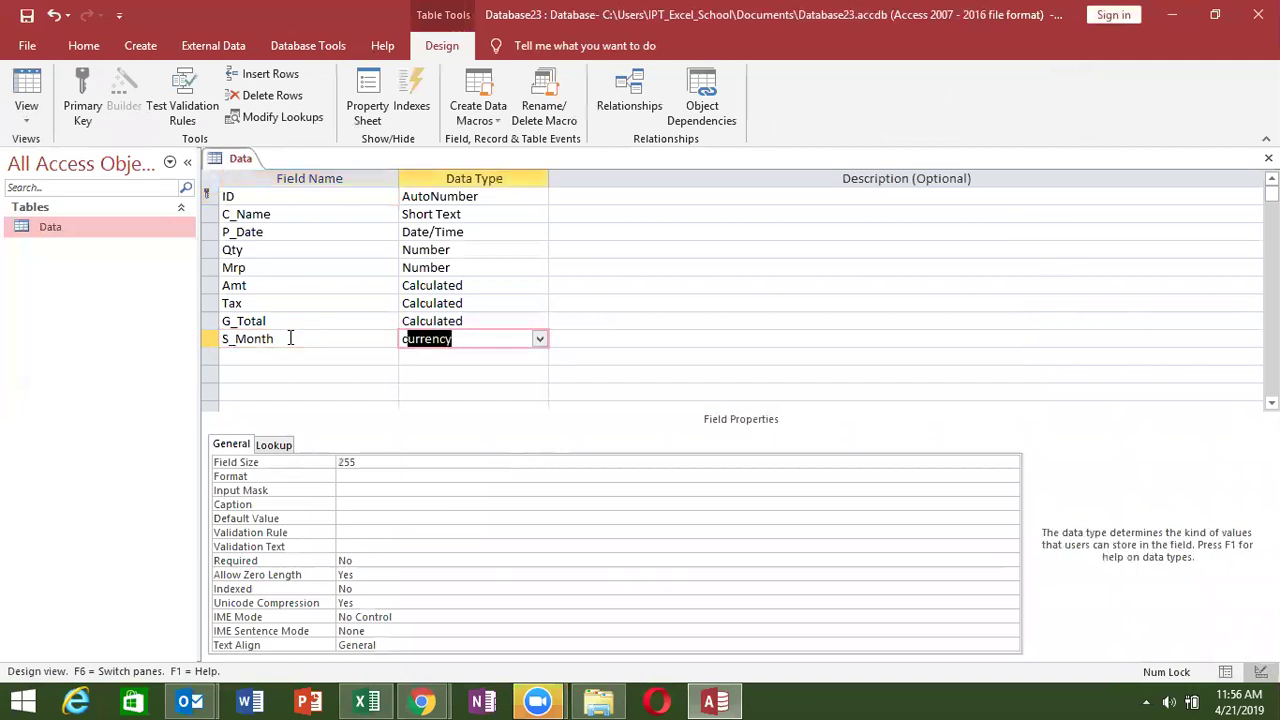
{"action": "key", "text": "Tab"}
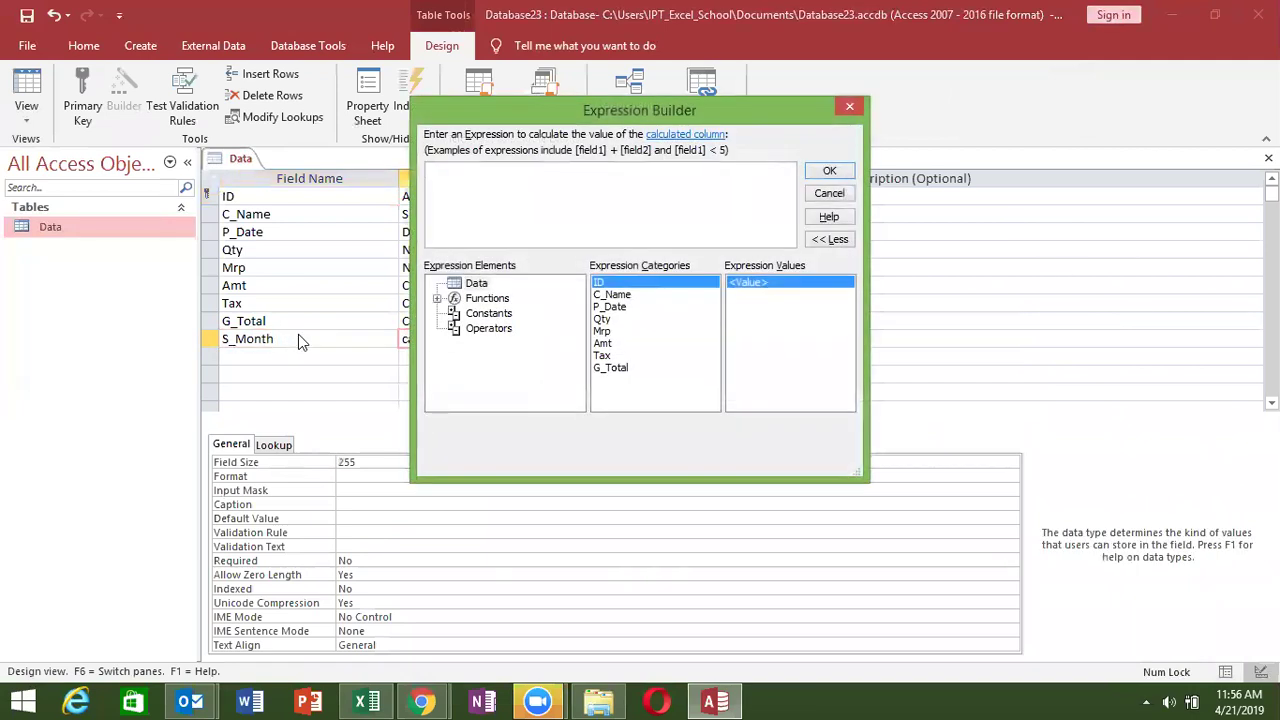
Browse the Built-In Functions categories from Conversion through Math and Program Flow to Text
{"action": "left_click", "coordinate": [436, 299]}
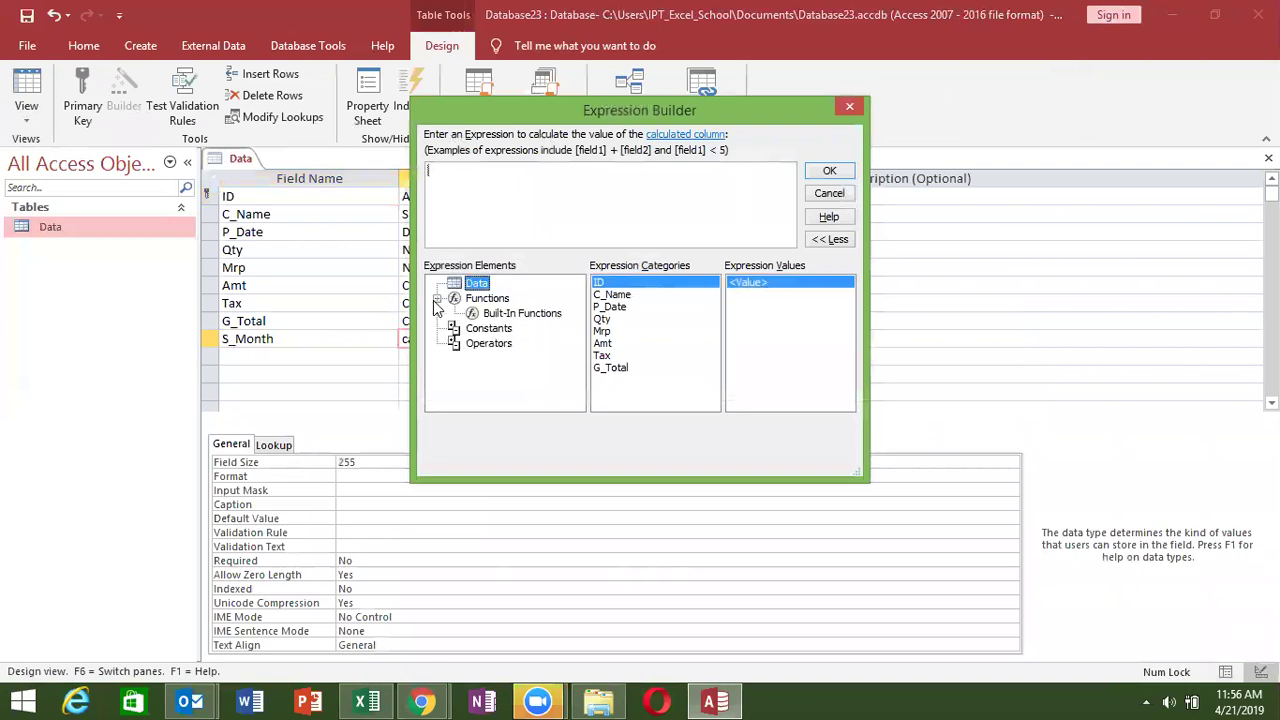
{"action": "left_click", "coordinate": [490, 314]}
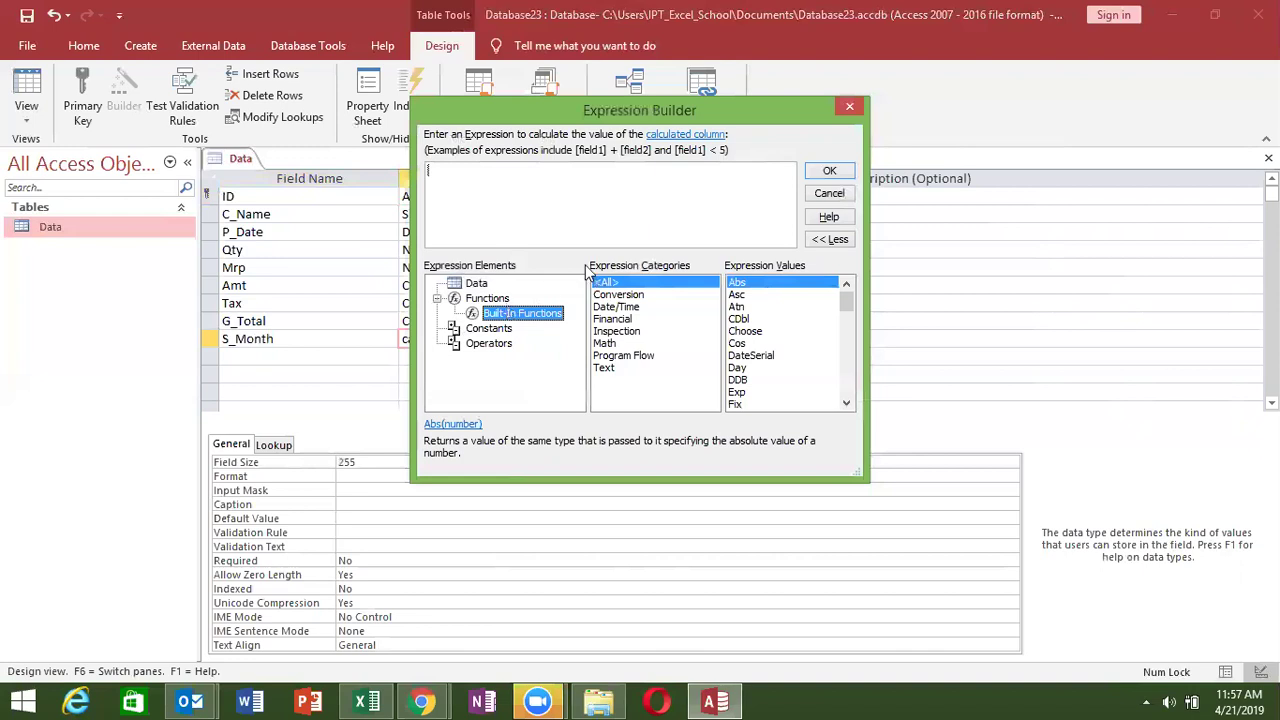
{"action": "left_click", "coordinate": [606, 296]}
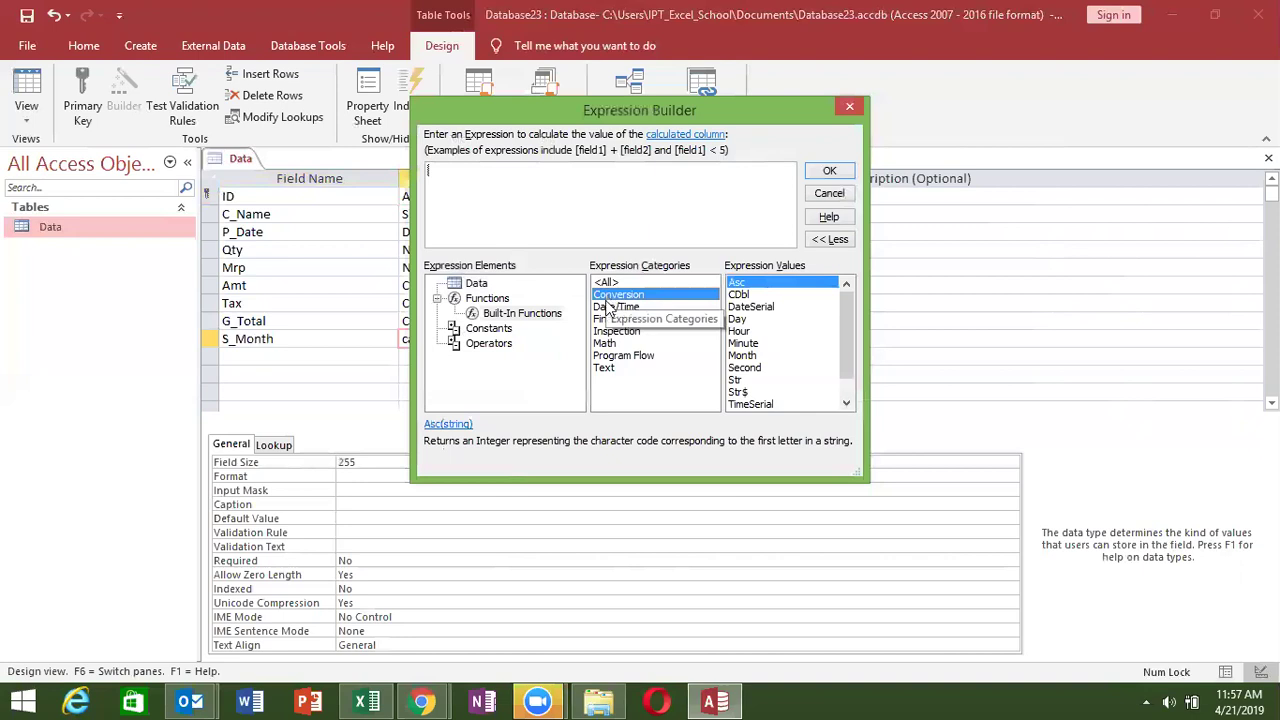
{"action": "left_click", "coordinate": [609, 307]}
{"action": "left_click", "coordinate": [606, 319]}
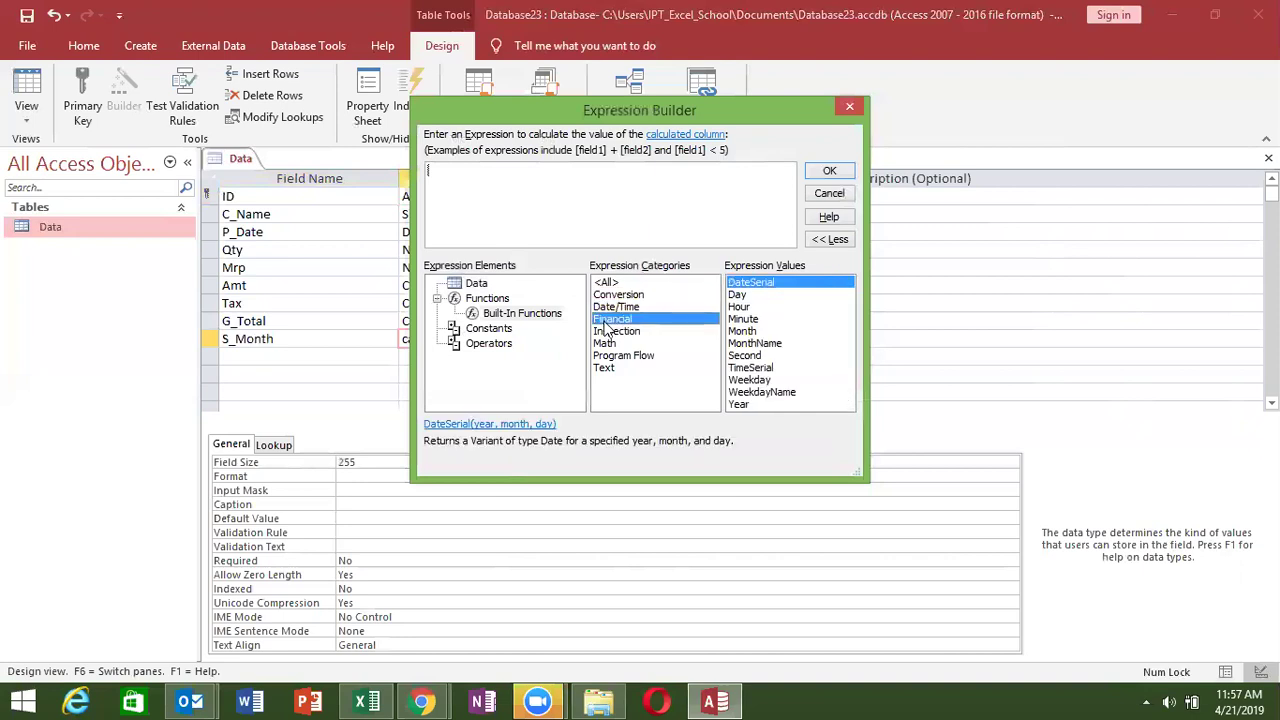
{"action": "left_click", "coordinate": [606, 331]}
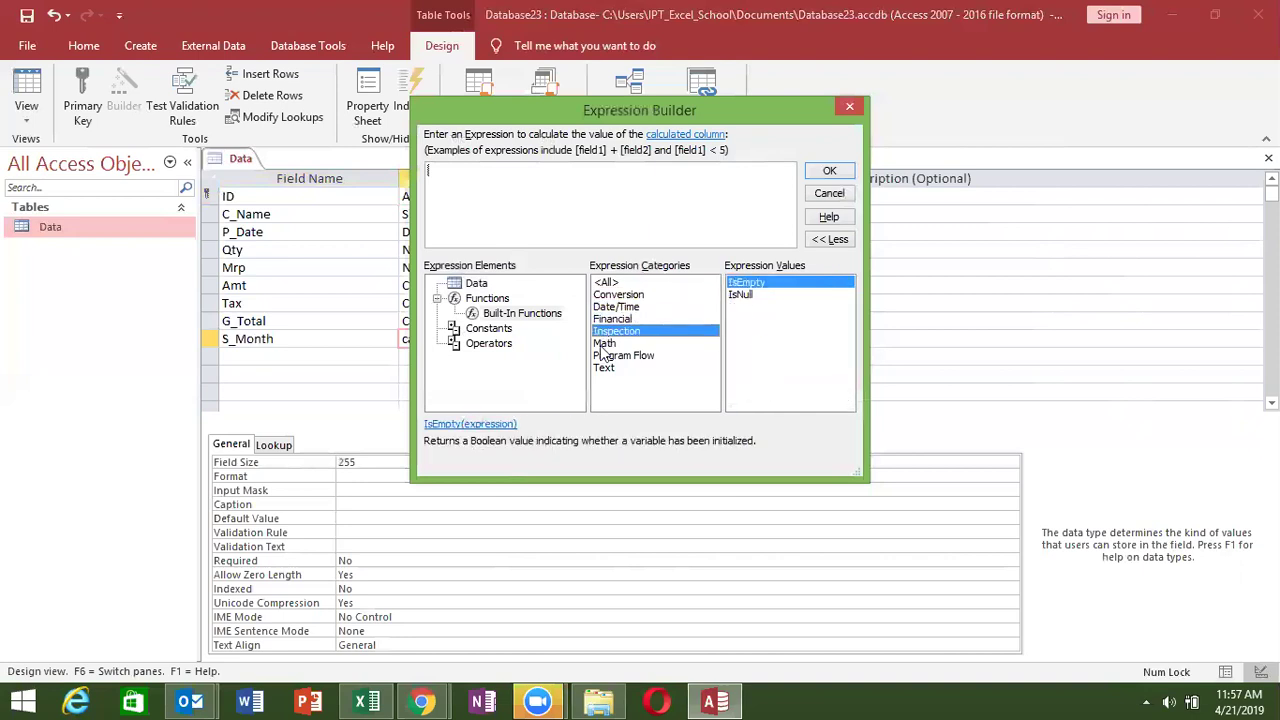
{"action": "left_click", "coordinate": [604, 345]}
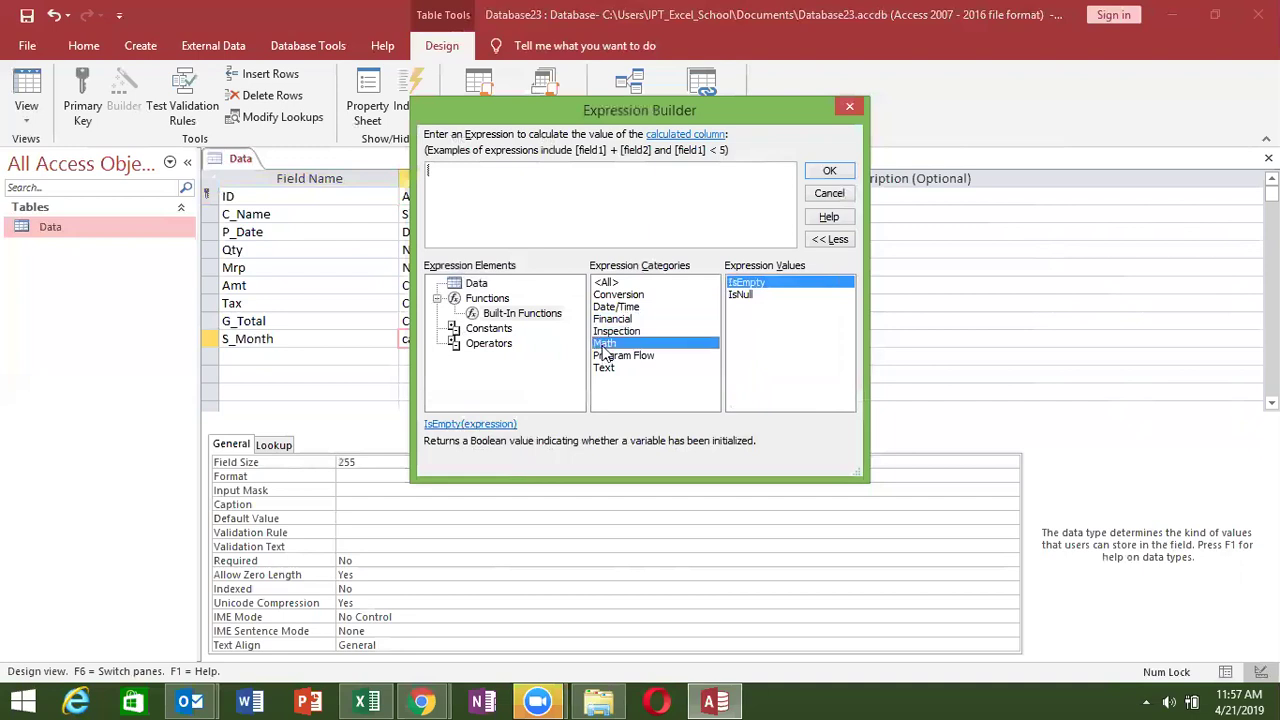
{"action": "left_click", "coordinate": [605, 358]}
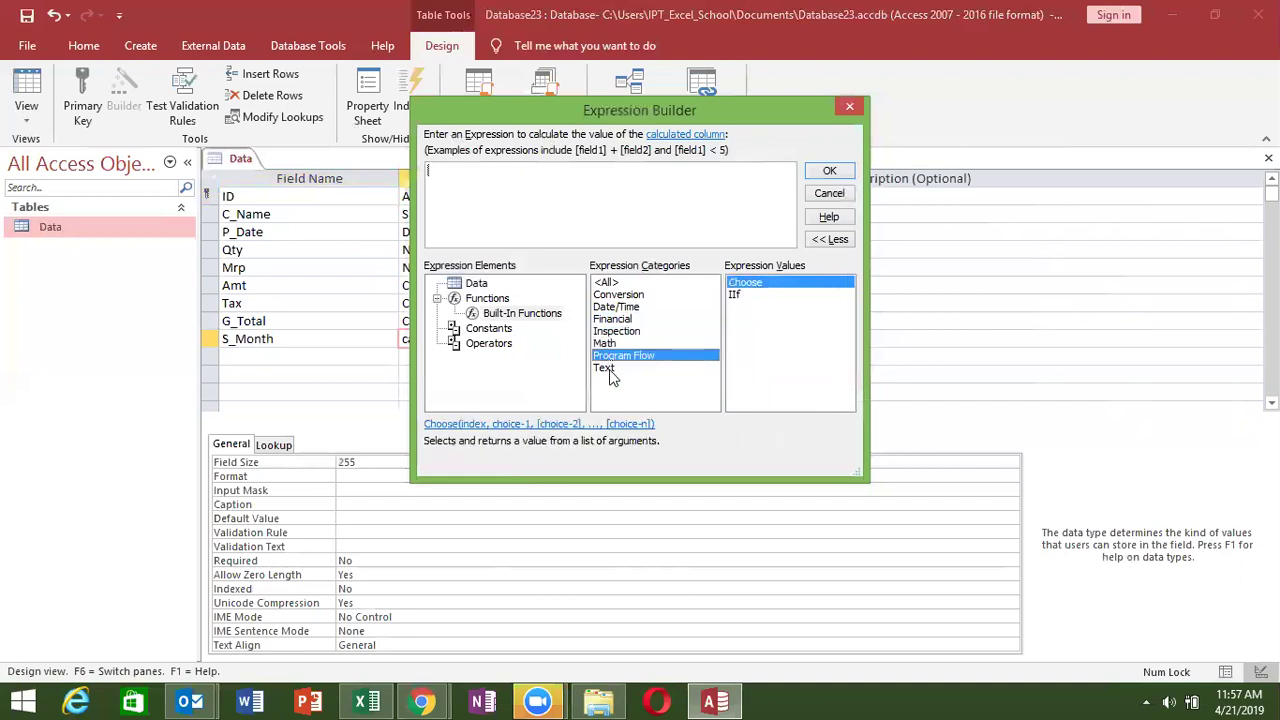
{"action": "left_click", "coordinate": [604, 369]}
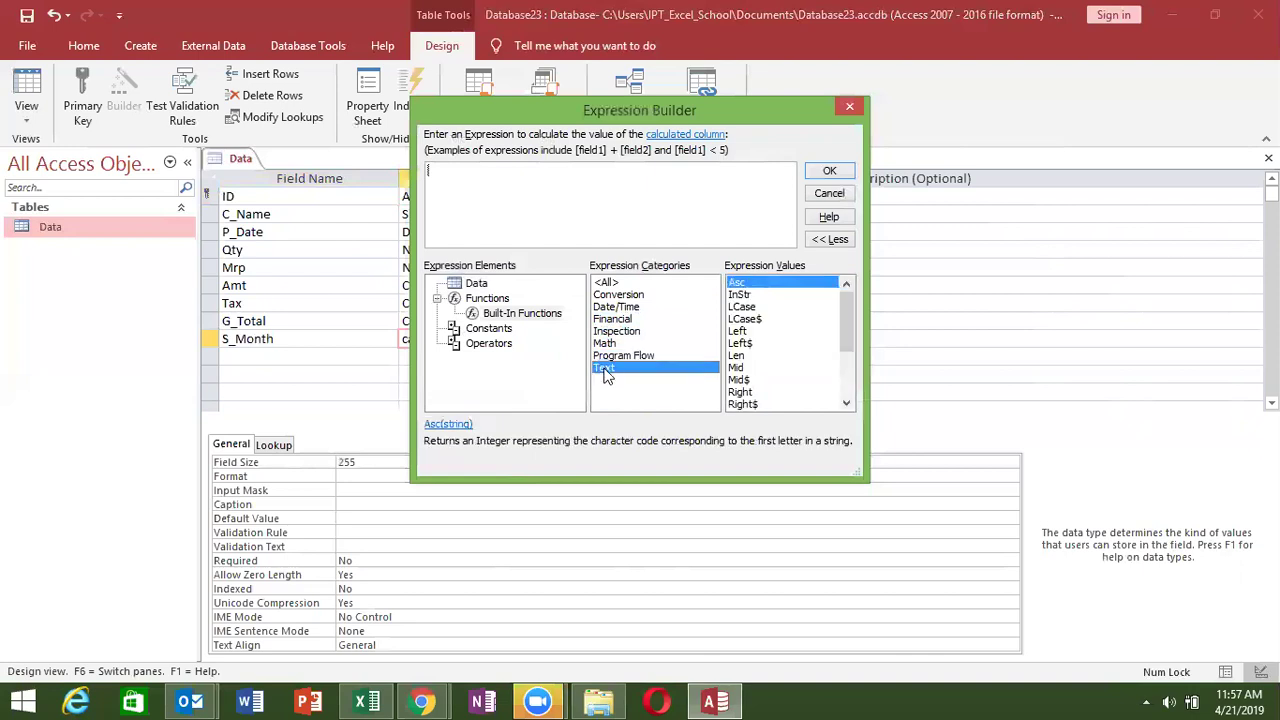
Review the Conversion functions CDbl, Day, DateSerial and Hour, then insert Minute into the expression
{"action": "left_click", "coordinate": [640, 296]}
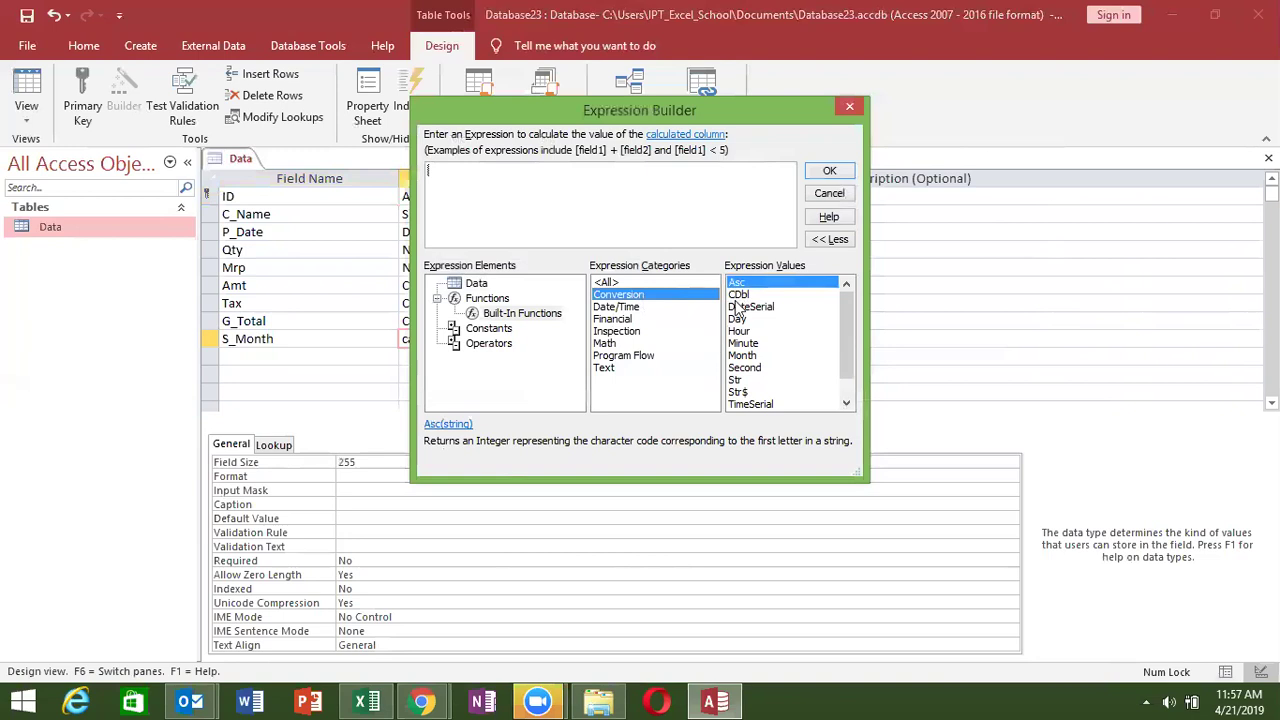
{"action": "left_click", "coordinate": [736, 296]}
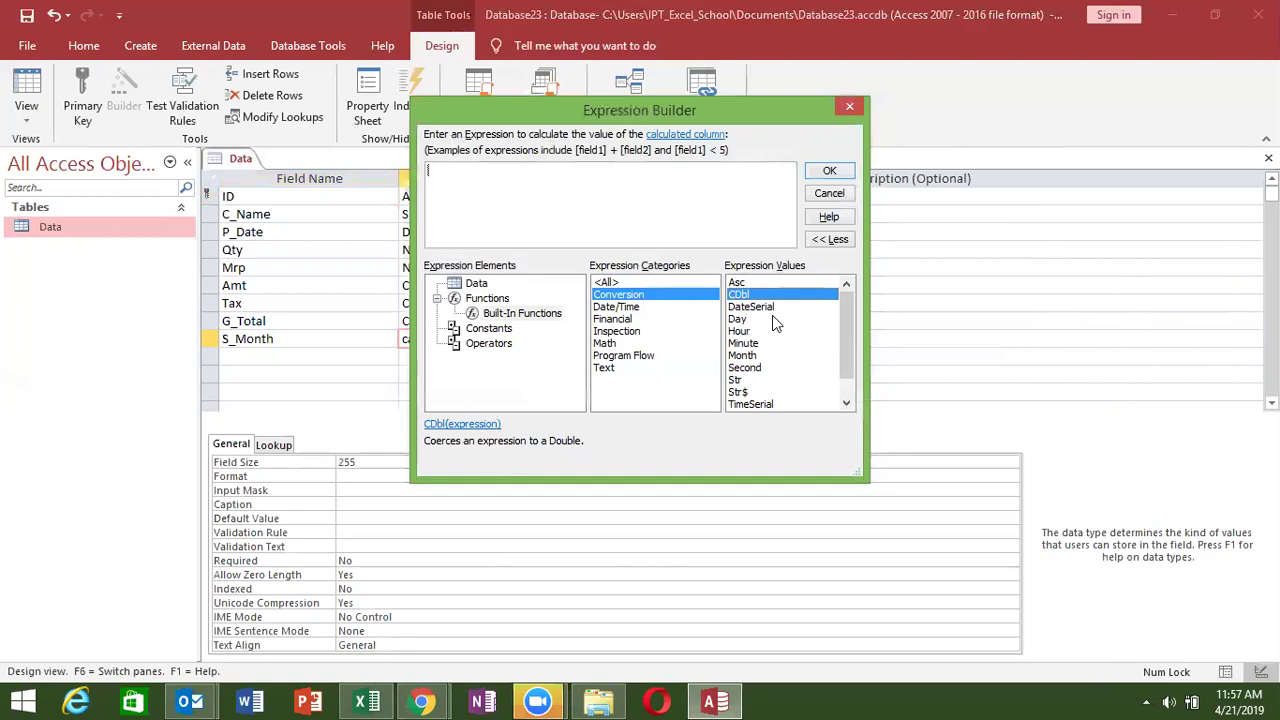
{"action": "left_click", "coordinate": [767, 319]}
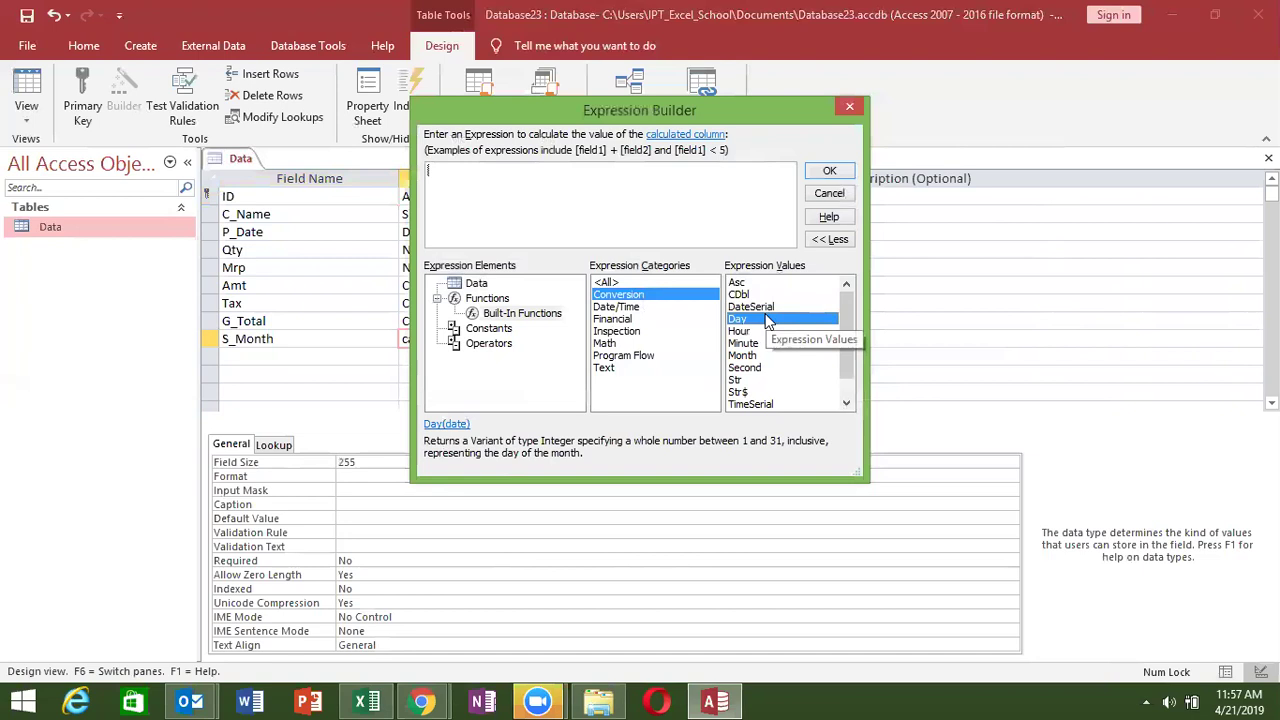
{"action": "left_click", "coordinate": [767, 309]}
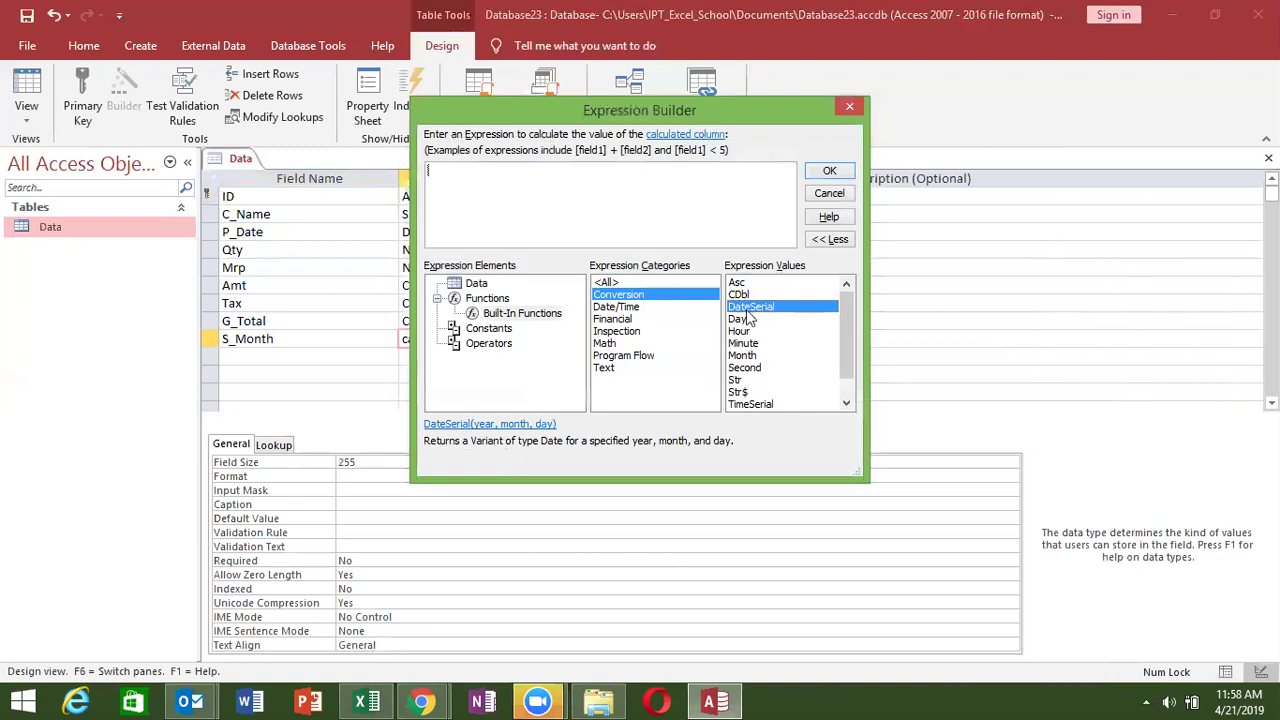
{"action": "left_click", "coordinate": [741, 320]}
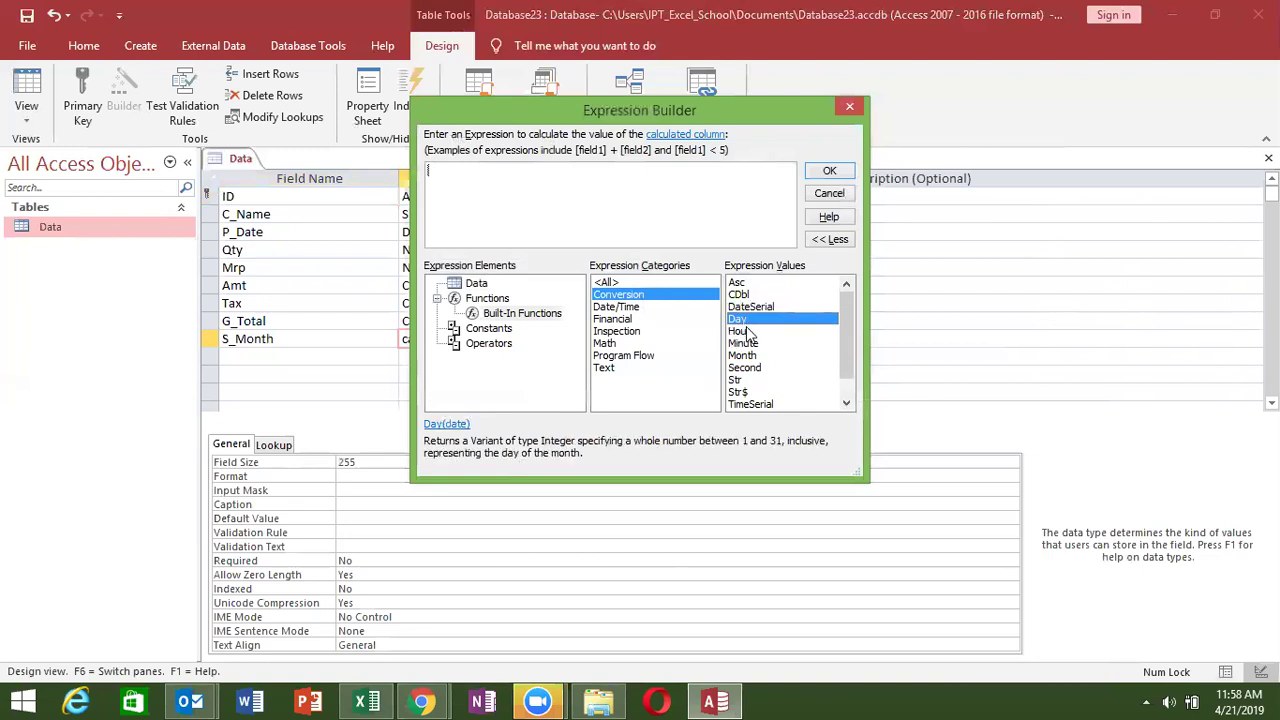
{"action": "left_click", "coordinate": [746, 331]}
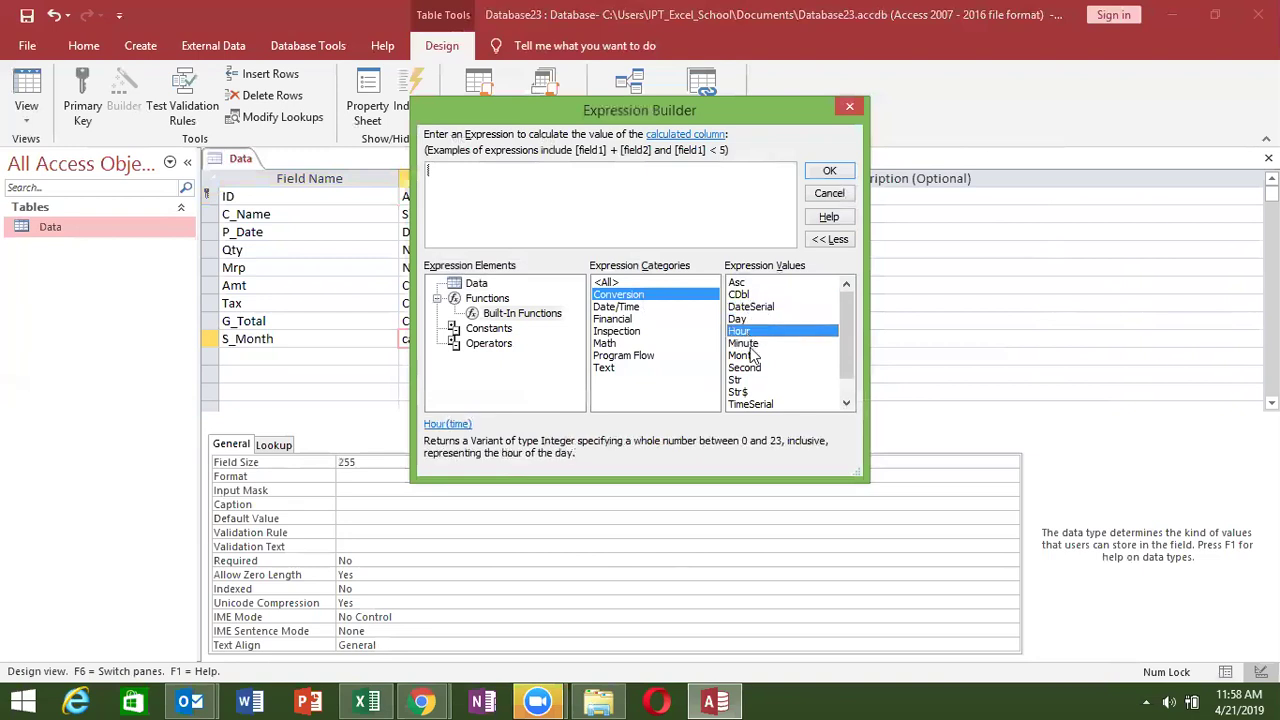
{"action": "double_click", "coordinate": [751, 344]}
{"action": "left_click", "coordinate": [750, 356]}
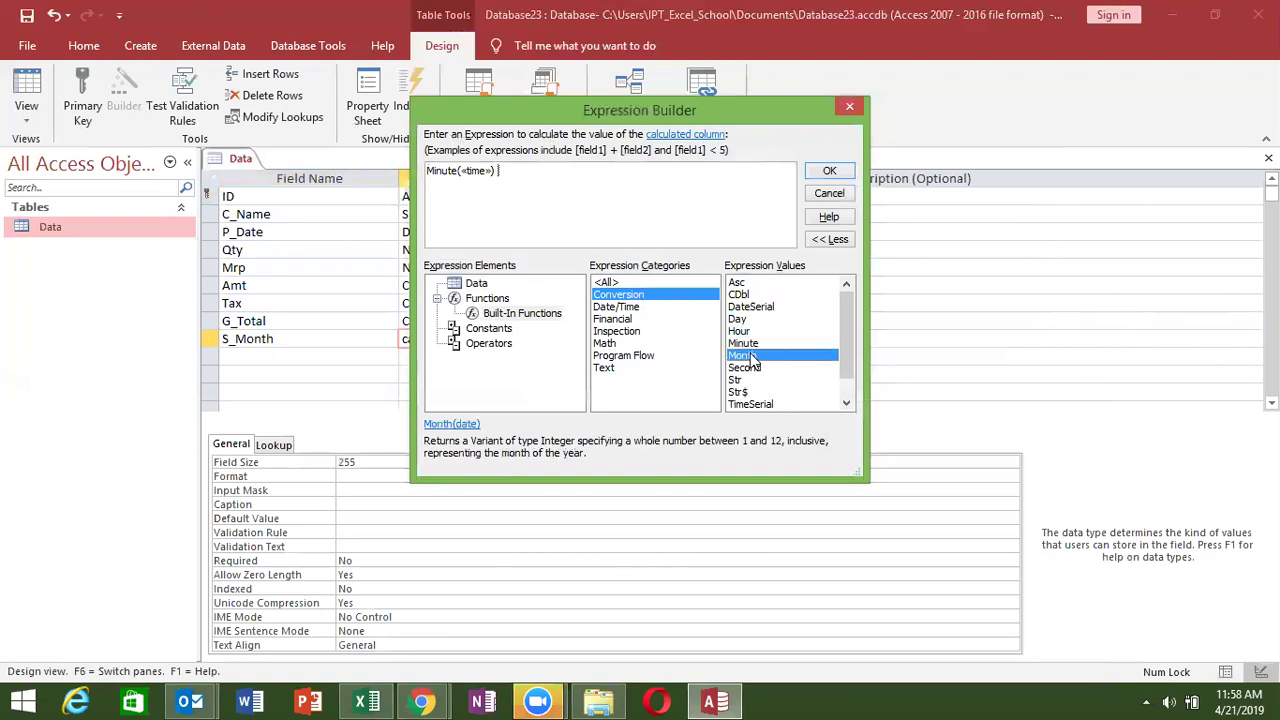
{"action": "left_click", "coordinate": [746, 368]}
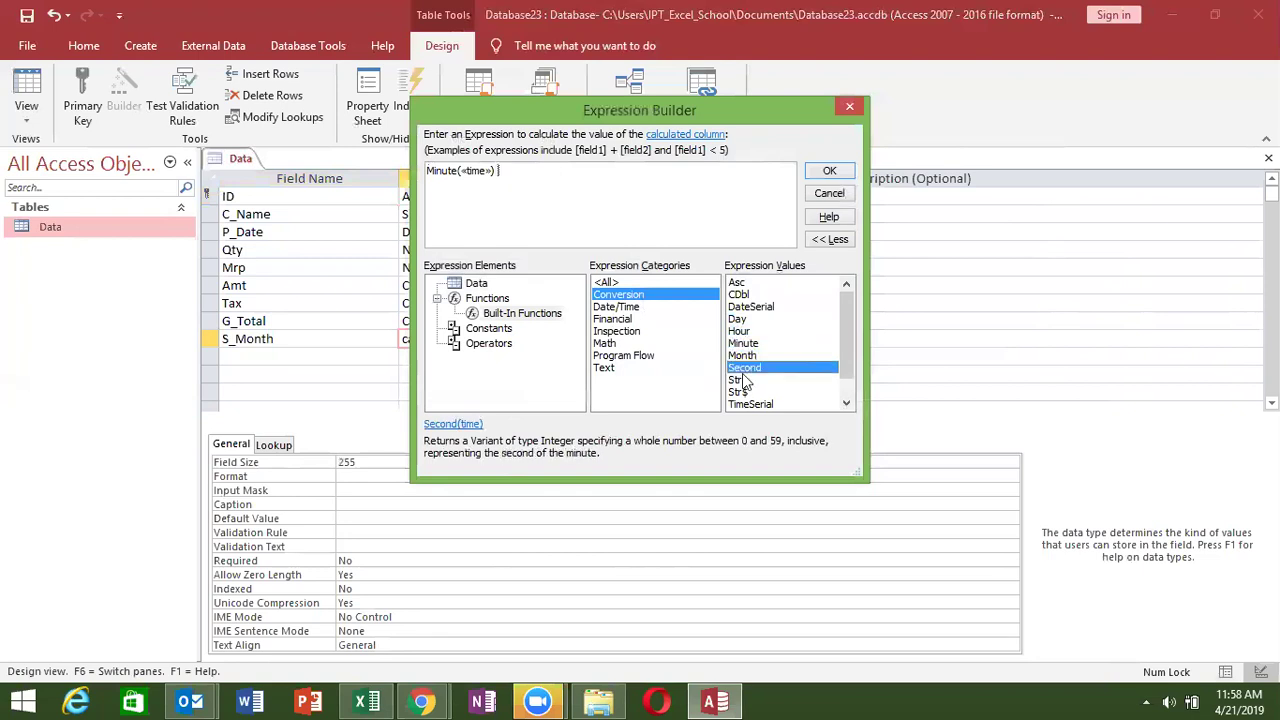
{"action": "left_click", "coordinate": [739, 296]}
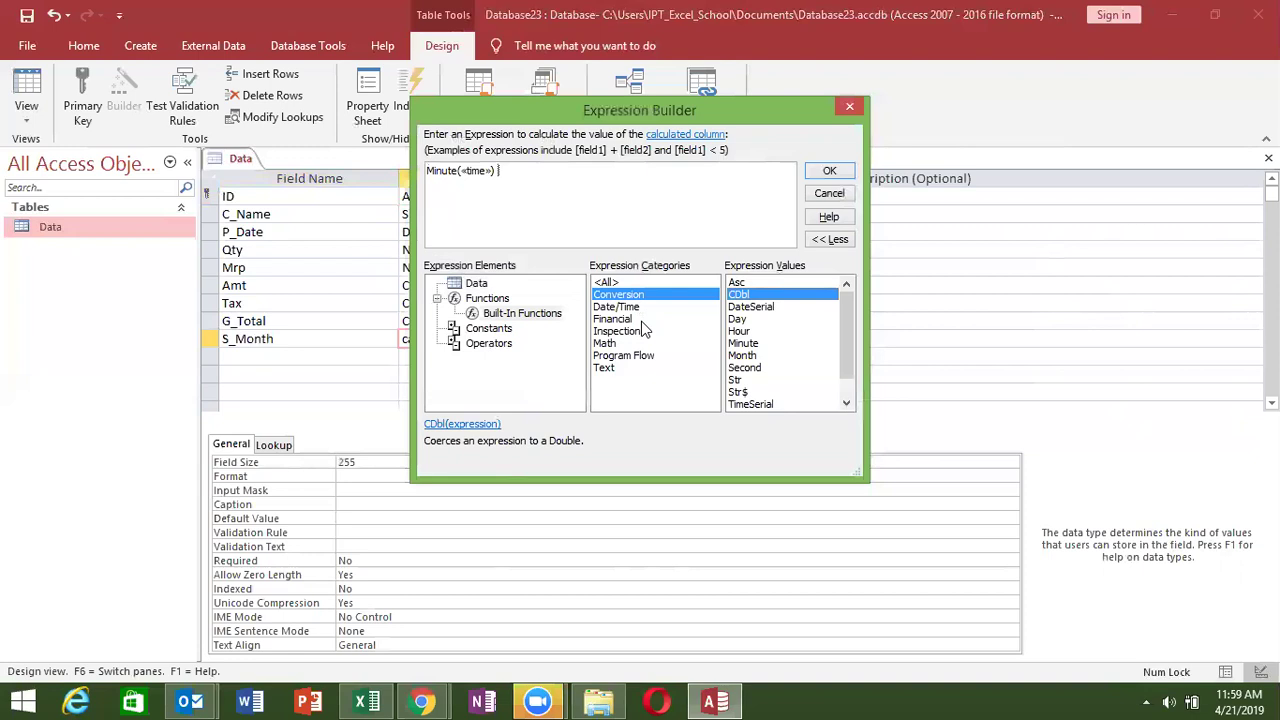
Read the Str, Str$, TimeSerial, Weekday and Year descriptions, then list the Date/Time functions
{"action": "left_click", "coordinate": [760, 383]}
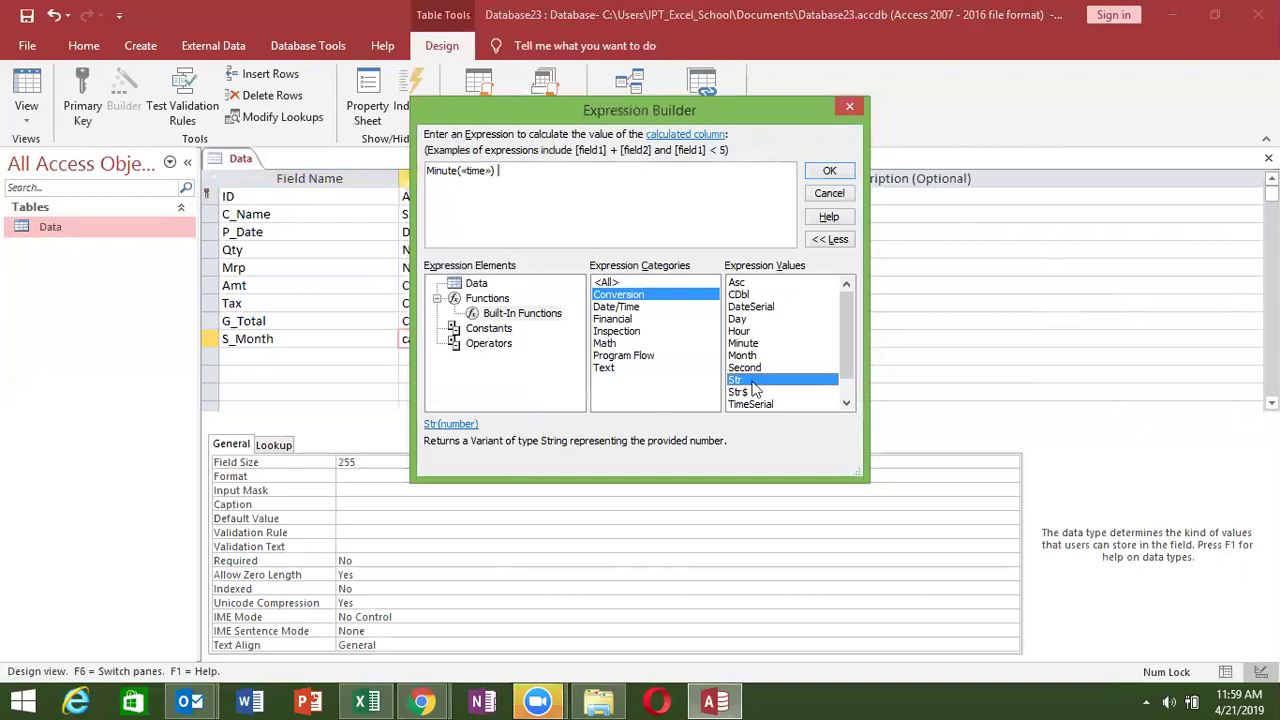
{"action": "left_click", "coordinate": [757, 392]}
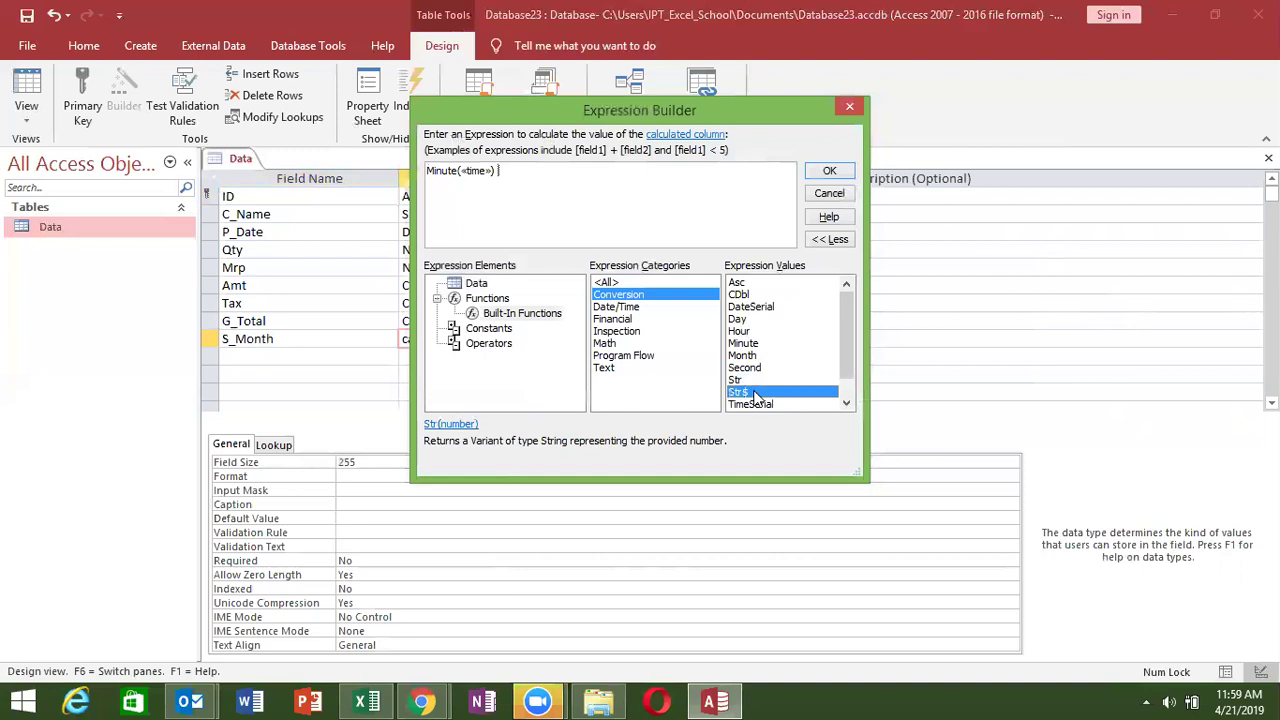
{"action": "left_click", "coordinate": [845, 403]}
{"action": "left_click", "coordinate": [845, 403]}
{"action": "left_click", "coordinate": [845, 404]}
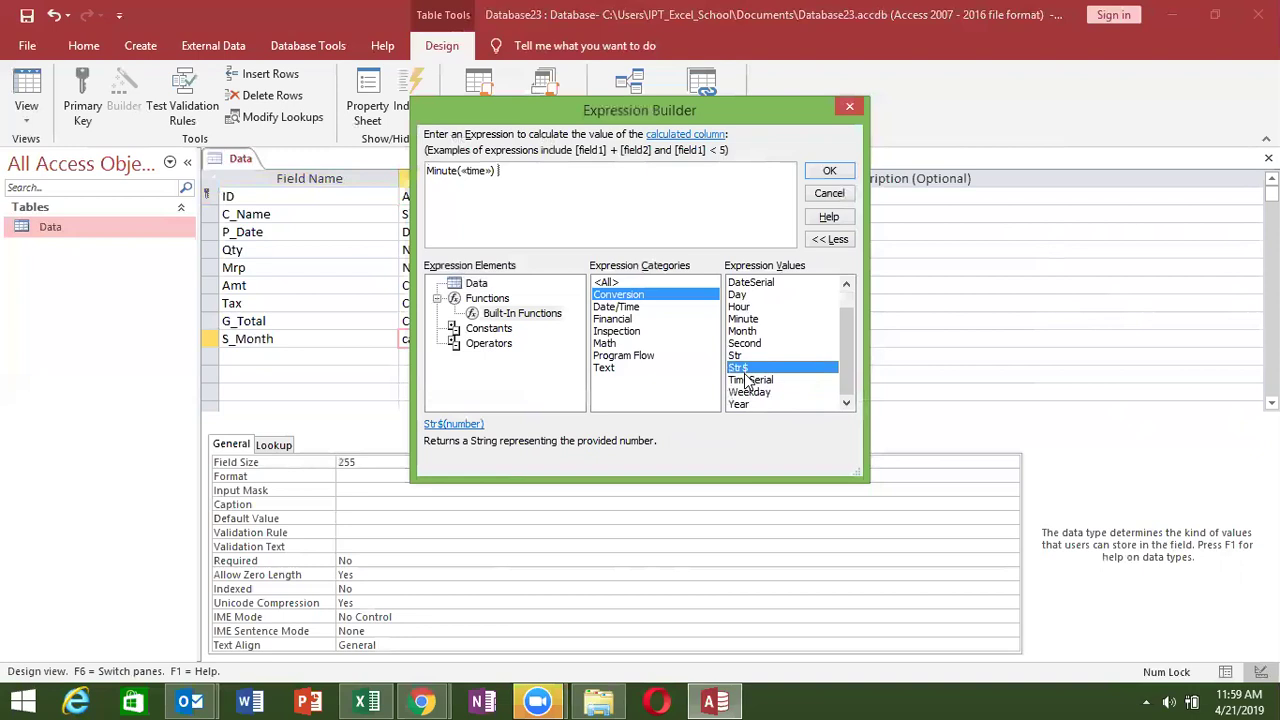
{"action": "left_click", "coordinate": [750, 382]}
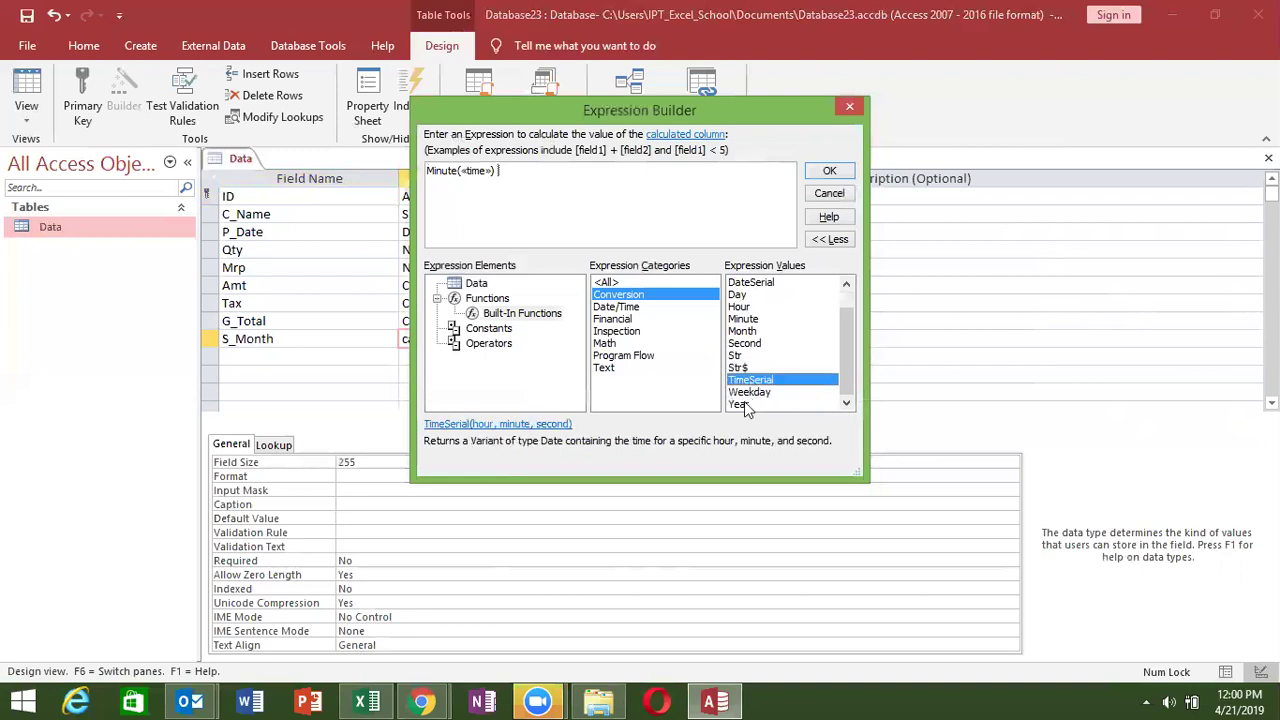
{"action": "left_click", "coordinate": [746, 394]}
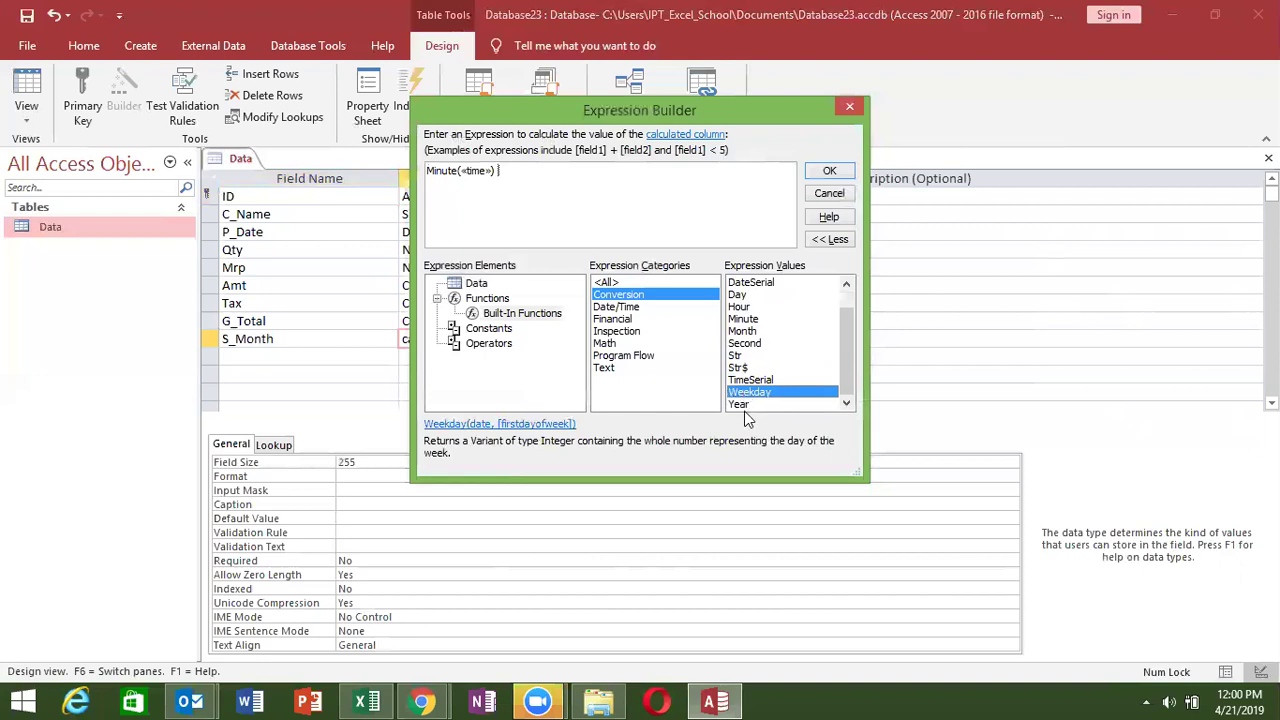
{"action": "left_click", "coordinate": [744, 407]}
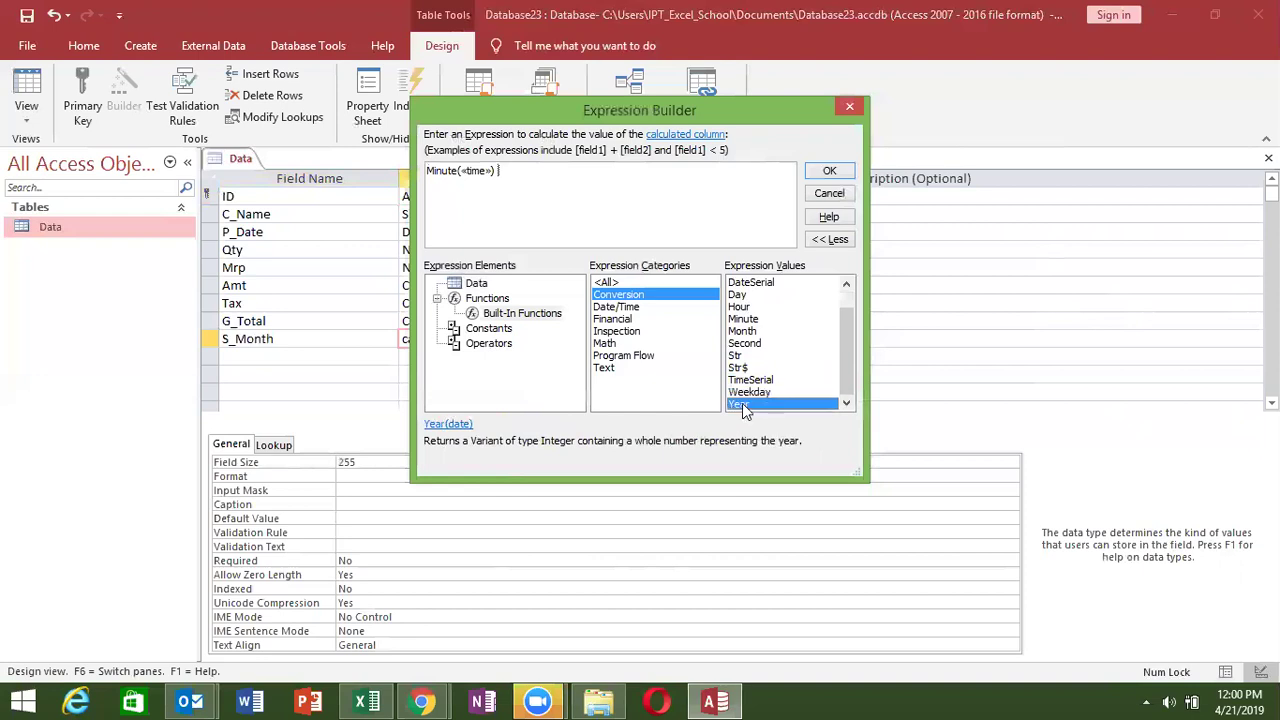
{"action": "left_click", "coordinate": [627, 309]}
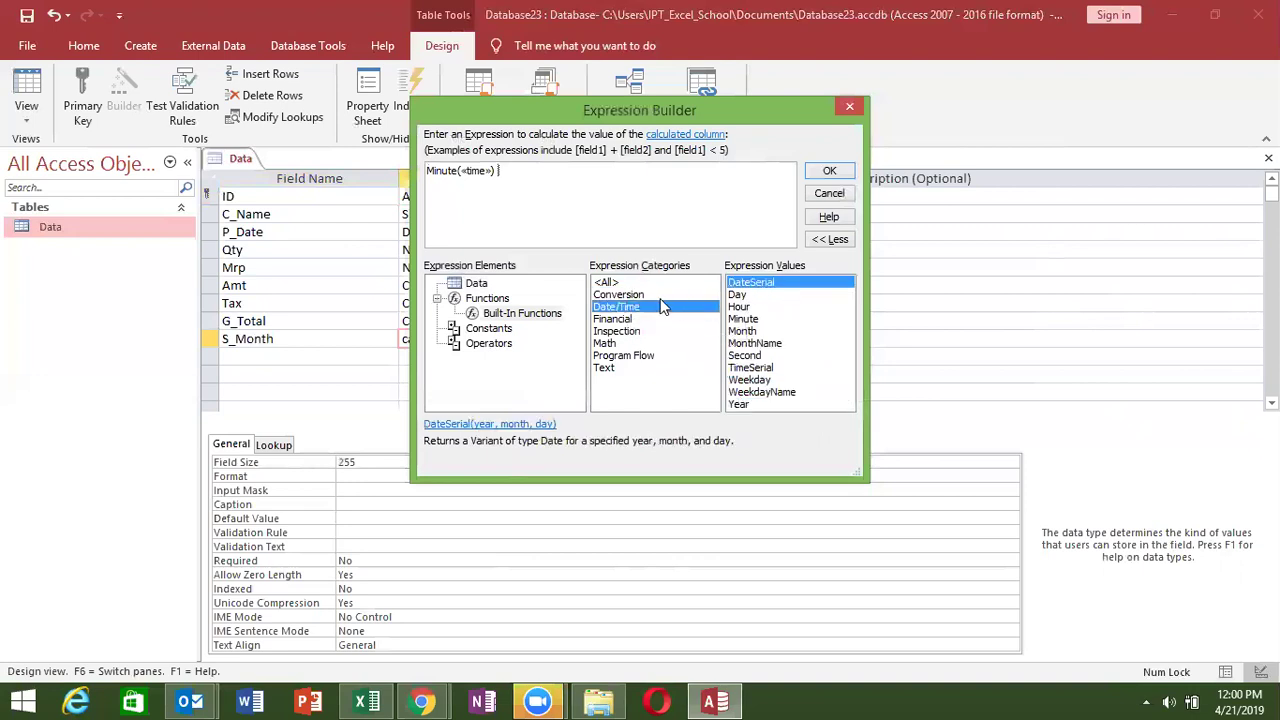
Read Day, Hour, TimeSerial, Weekday, WeekdayName and Year descriptions, then list the Financial functions
{"action": "left_click", "coordinate": [737, 295]}
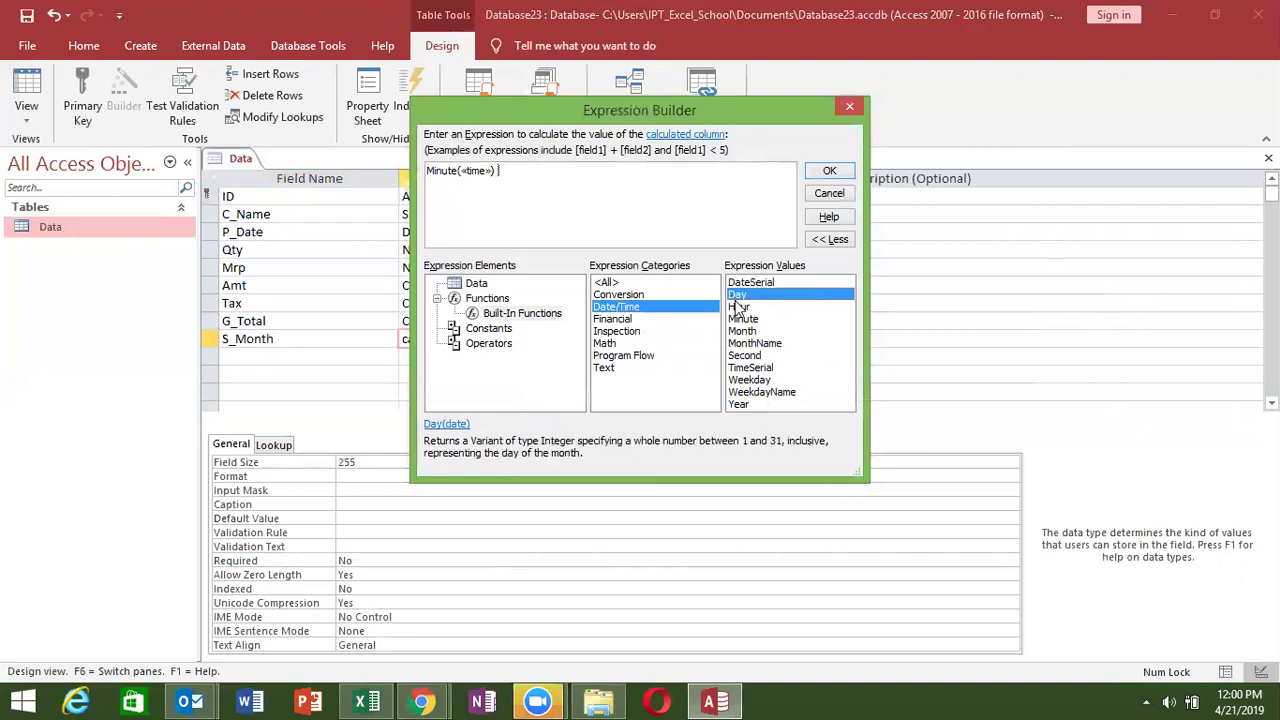
{"action": "left_click", "coordinate": [740, 307]}
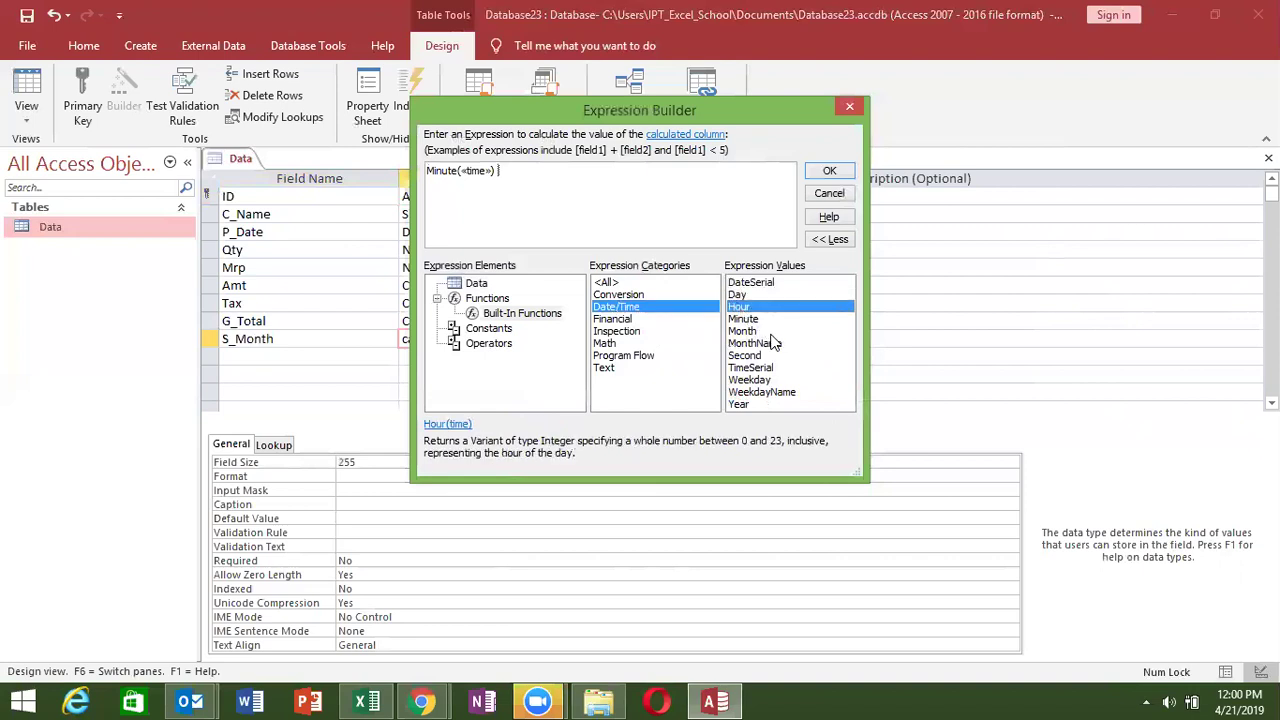
{"action": "left_click", "coordinate": [784, 369]}
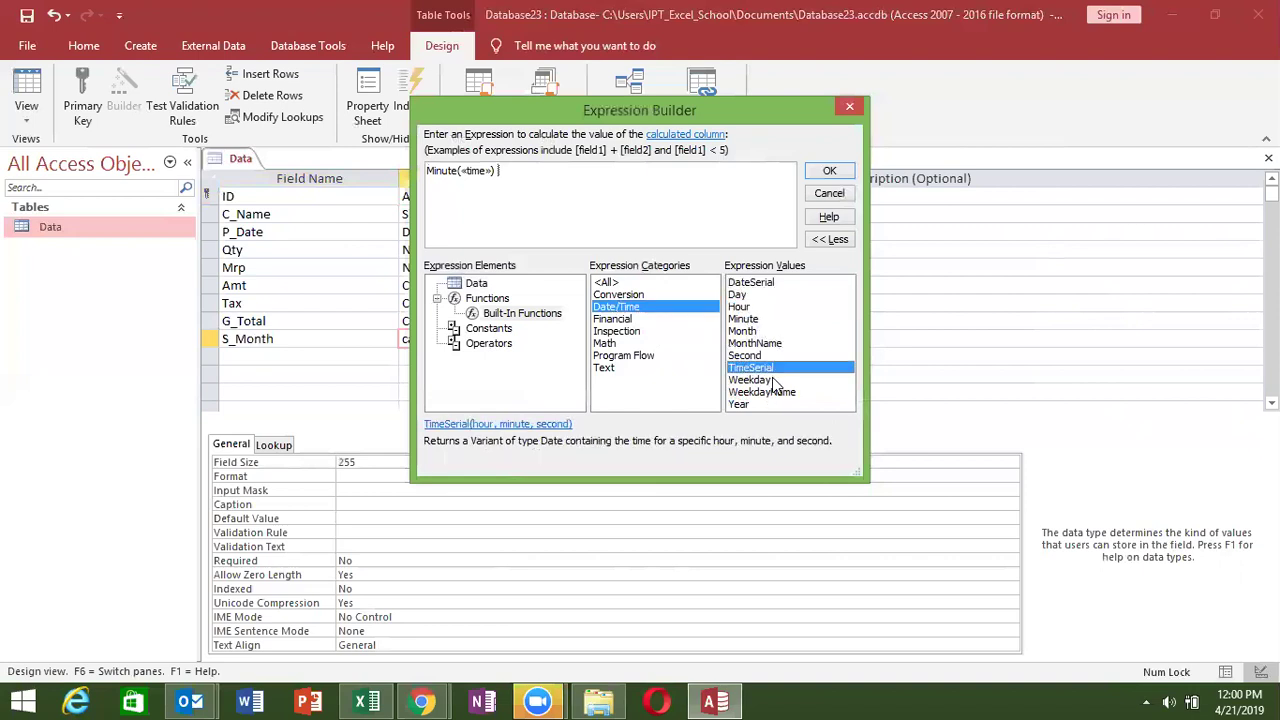
{"action": "left_click", "coordinate": [775, 382]}
{"action": "left_click", "coordinate": [785, 394]}
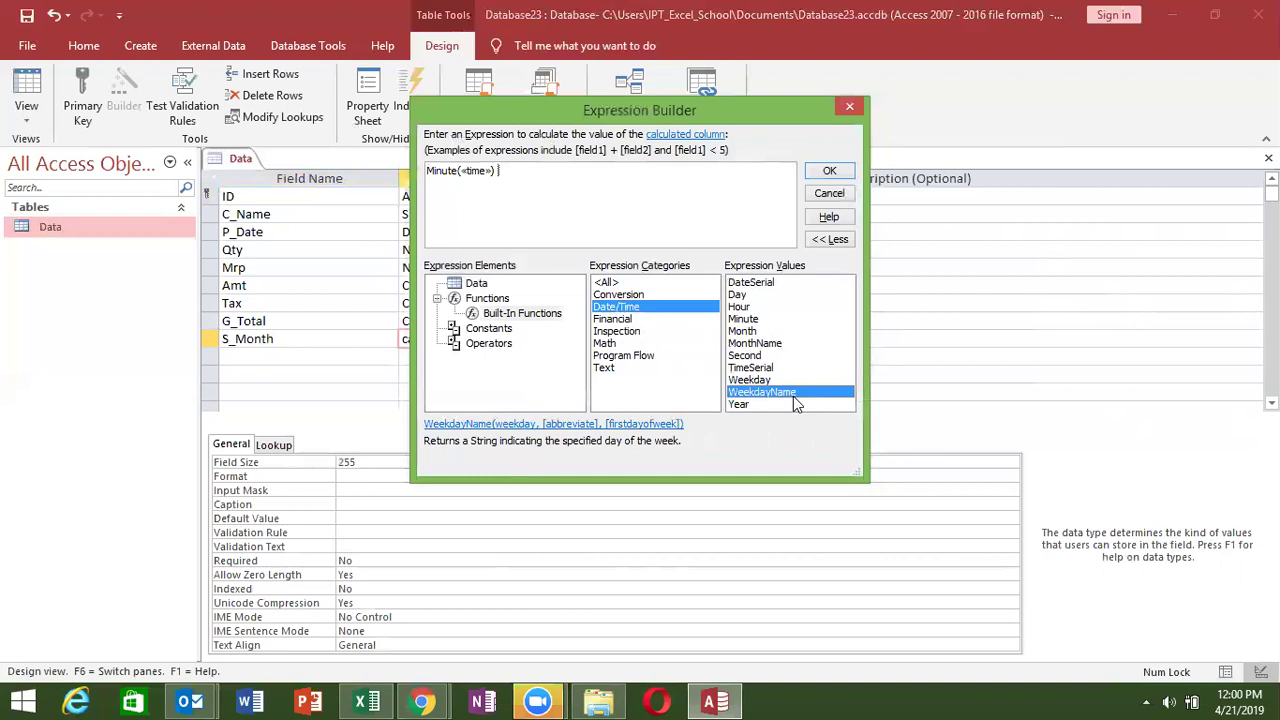
{"action": "left_click", "coordinate": [753, 406]}
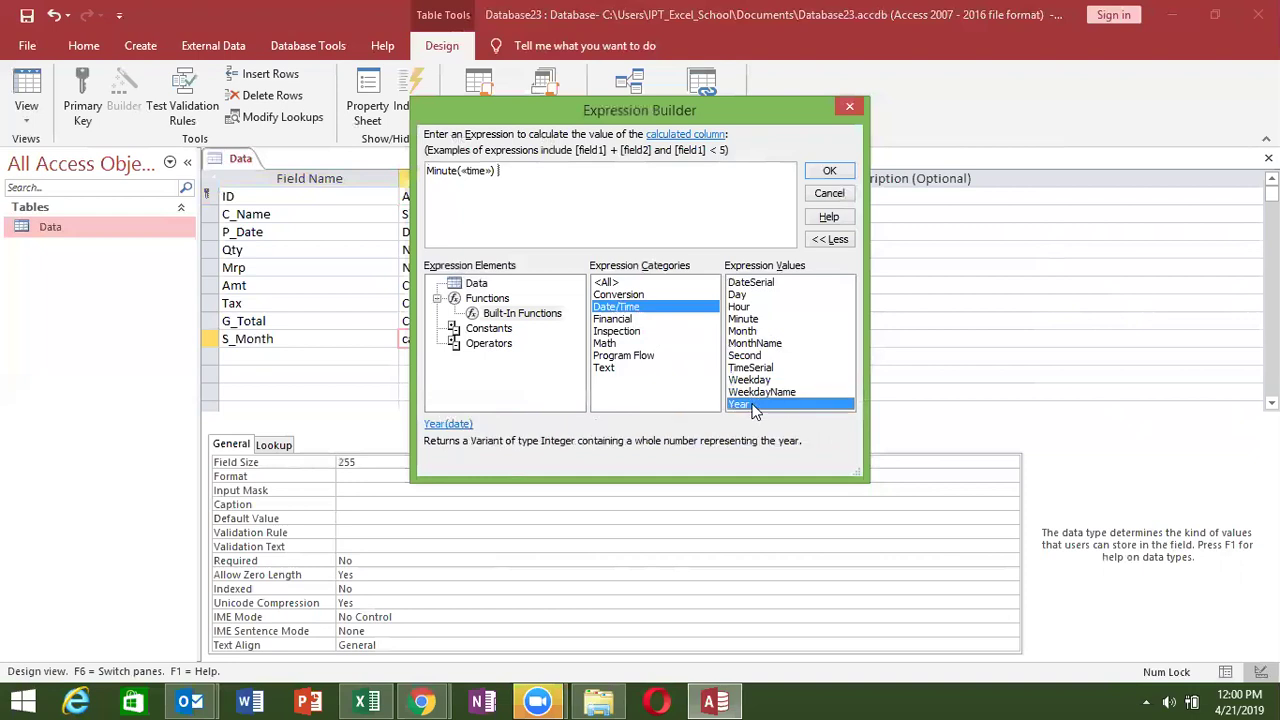
{"action": "left_click", "coordinate": [628, 320]}
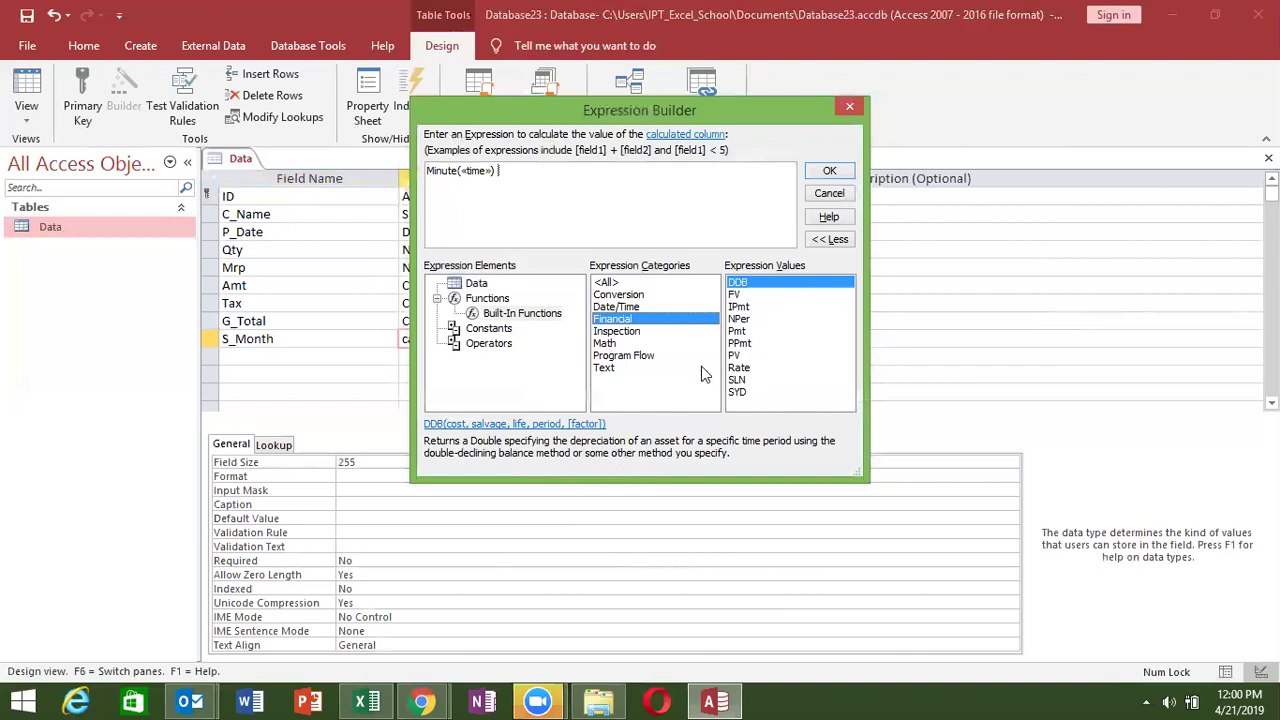
Glance at the Inspection functions, then list the Math functions such as Abs, Round and Sqr
{"action": "left_click", "coordinate": [638, 333]}
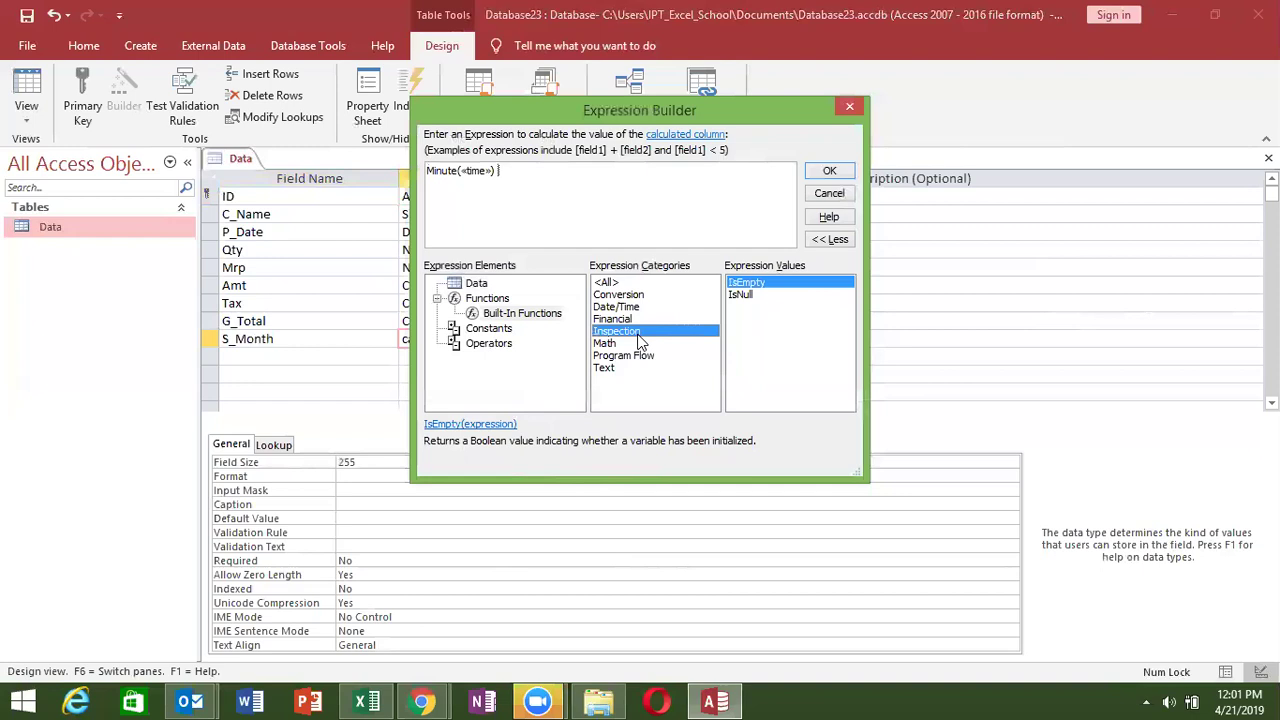
{"action": "left_click", "coordinate": [628, 346]}
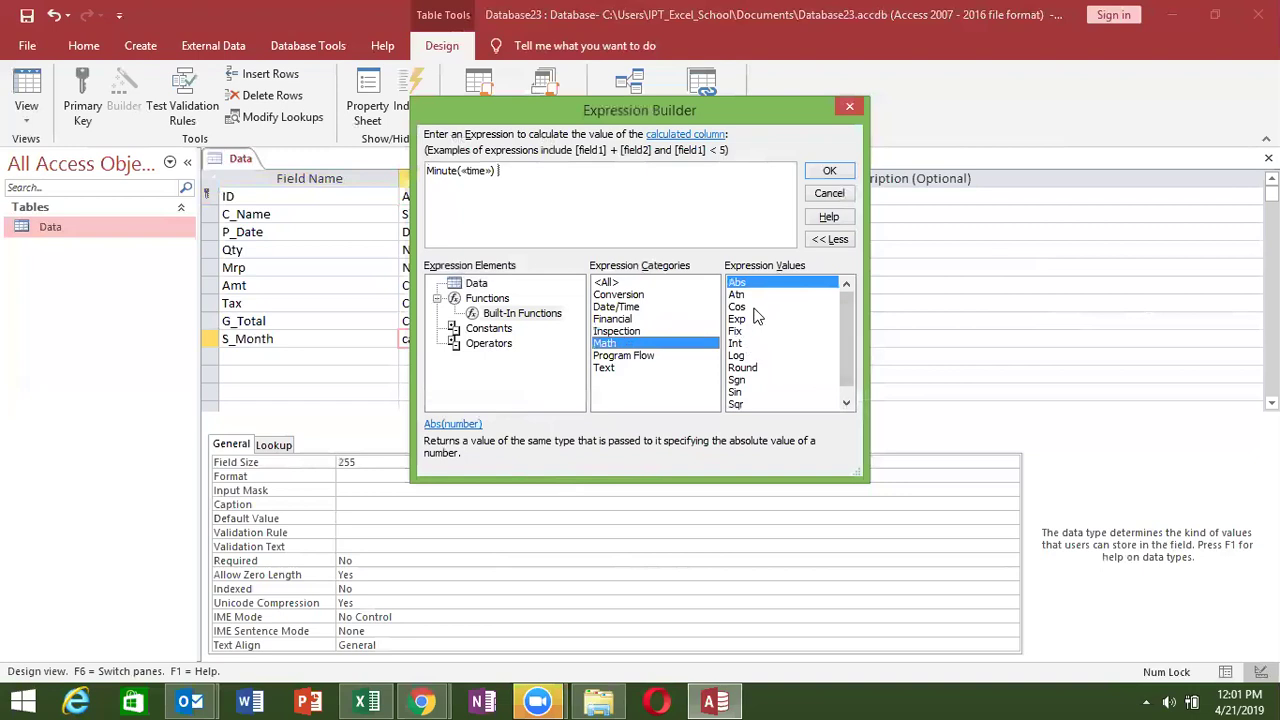
Read the Exp, Fix, Int, Log, Round, Sgn, Sin, Sqr and Tan descriptions, then list Program Flow functions
{"action": "left_click", "coordinate": [755, 320]}
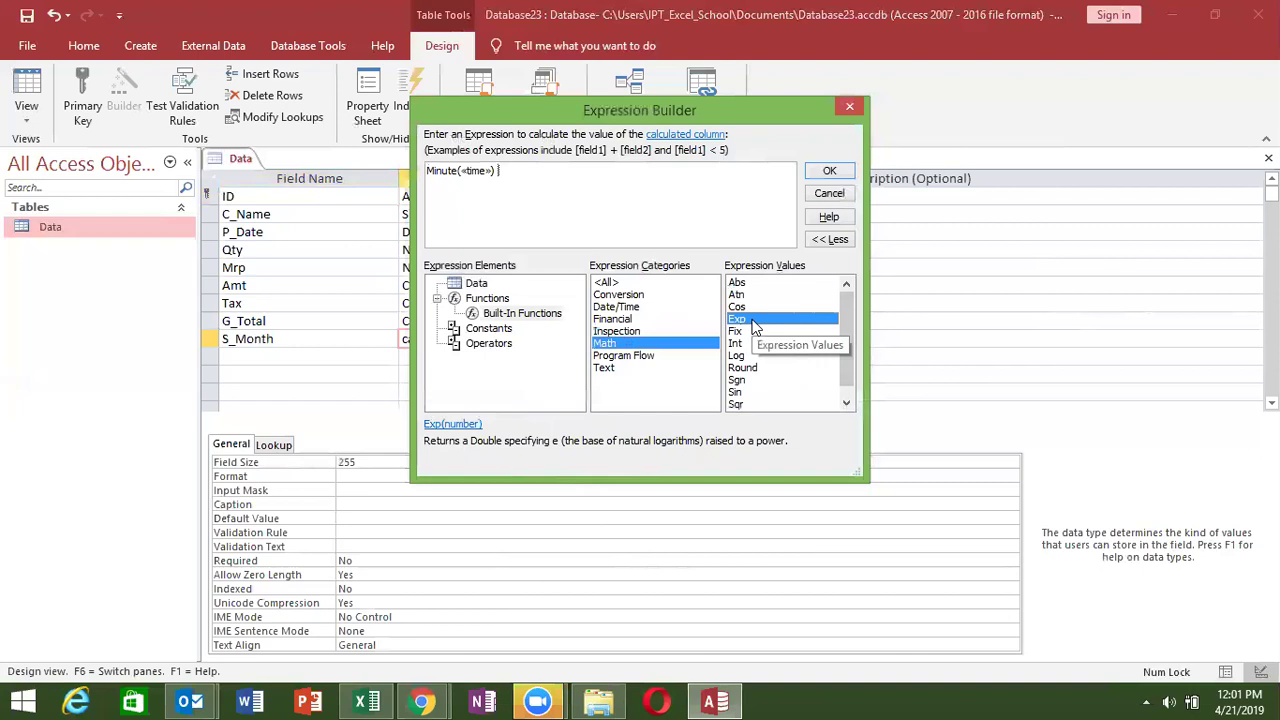
{"action": "left_click", "coordinate": [754, 332]}
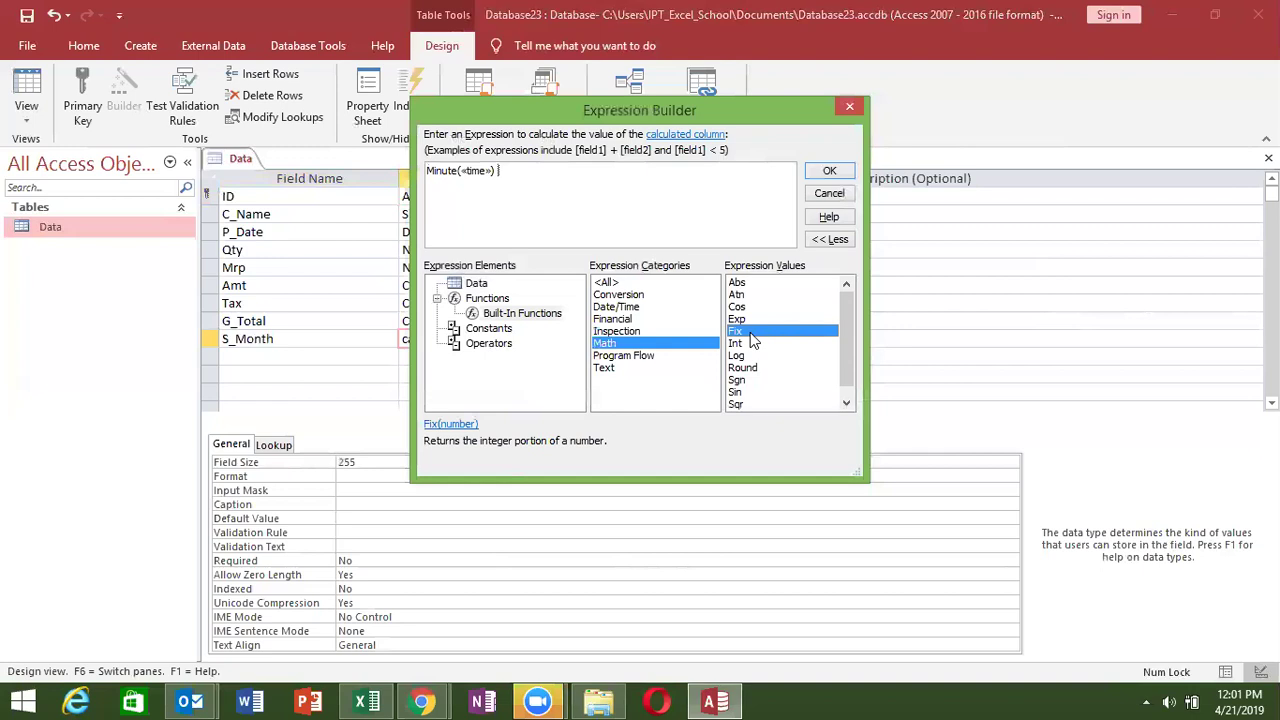
{"action": "left_click", "coordinate": [750, 346]}
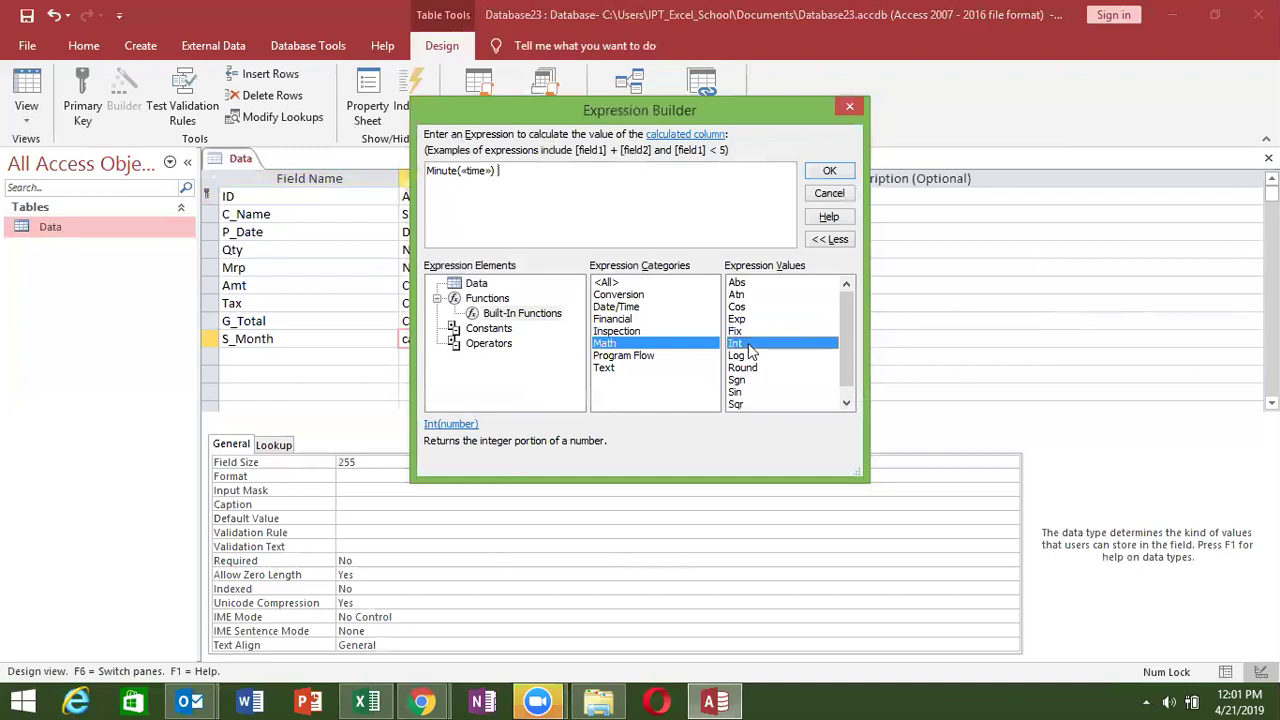
{"action": "left_click", "coordinate": [750, 358]}
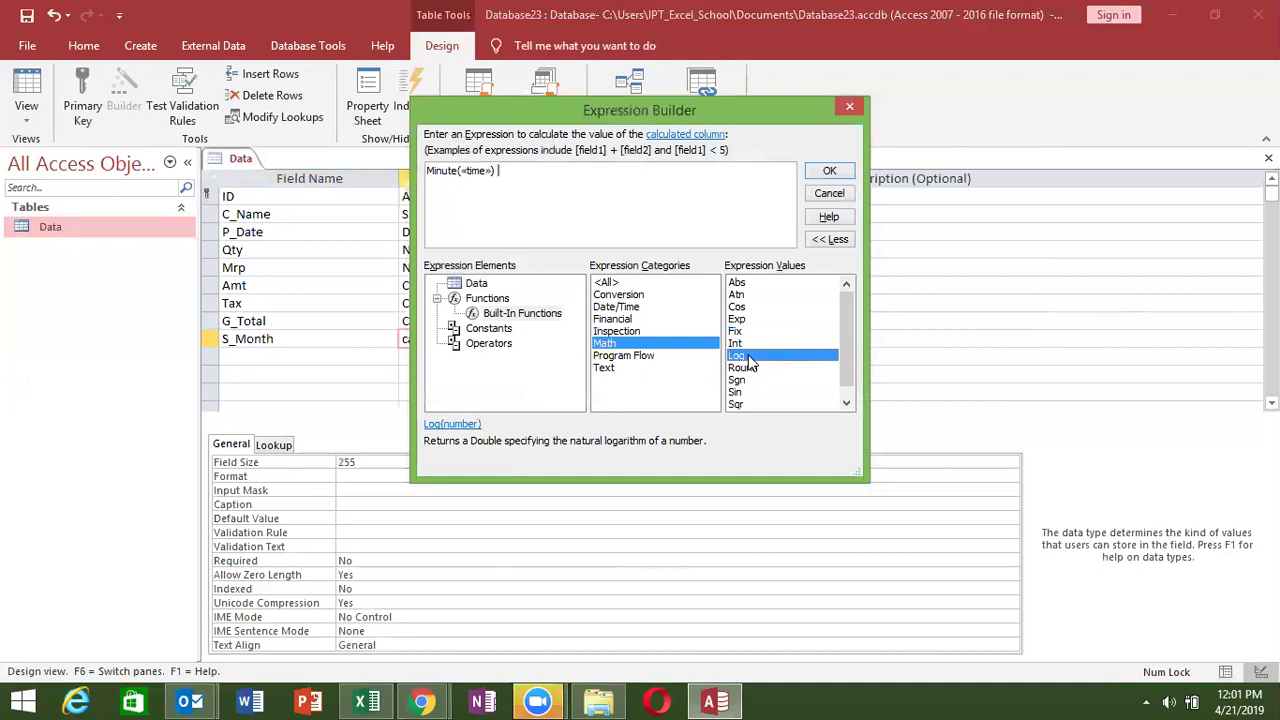
{"action": "left_click", "coordinate": [754, 367]}
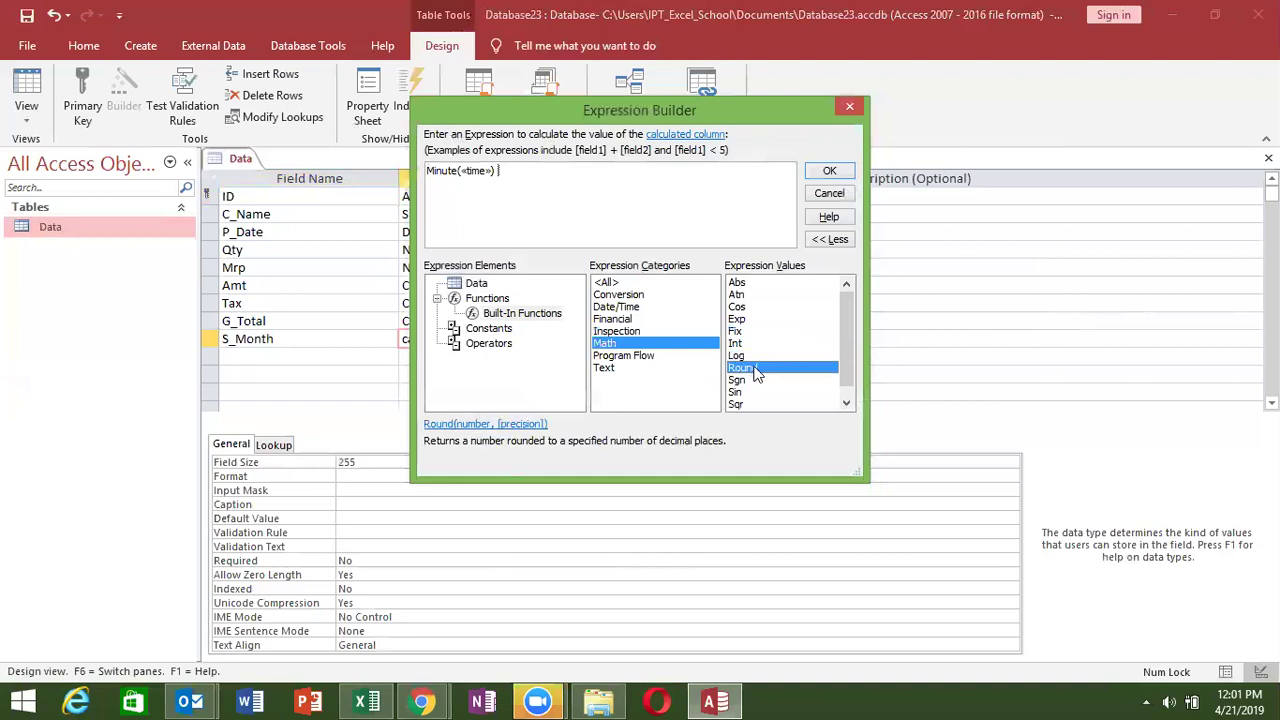
{"action": "left_click", "coordinate": [740, 381]}
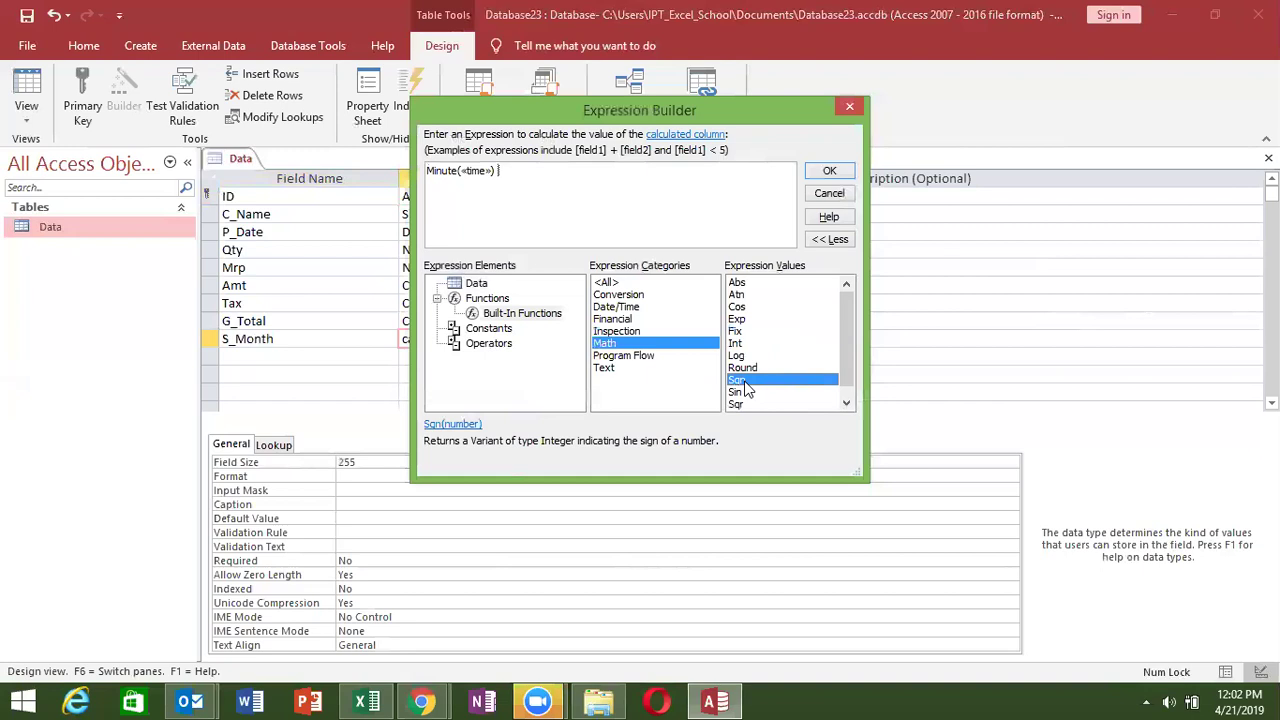
{"action": "left_click", "coordinate": [737, 394]}
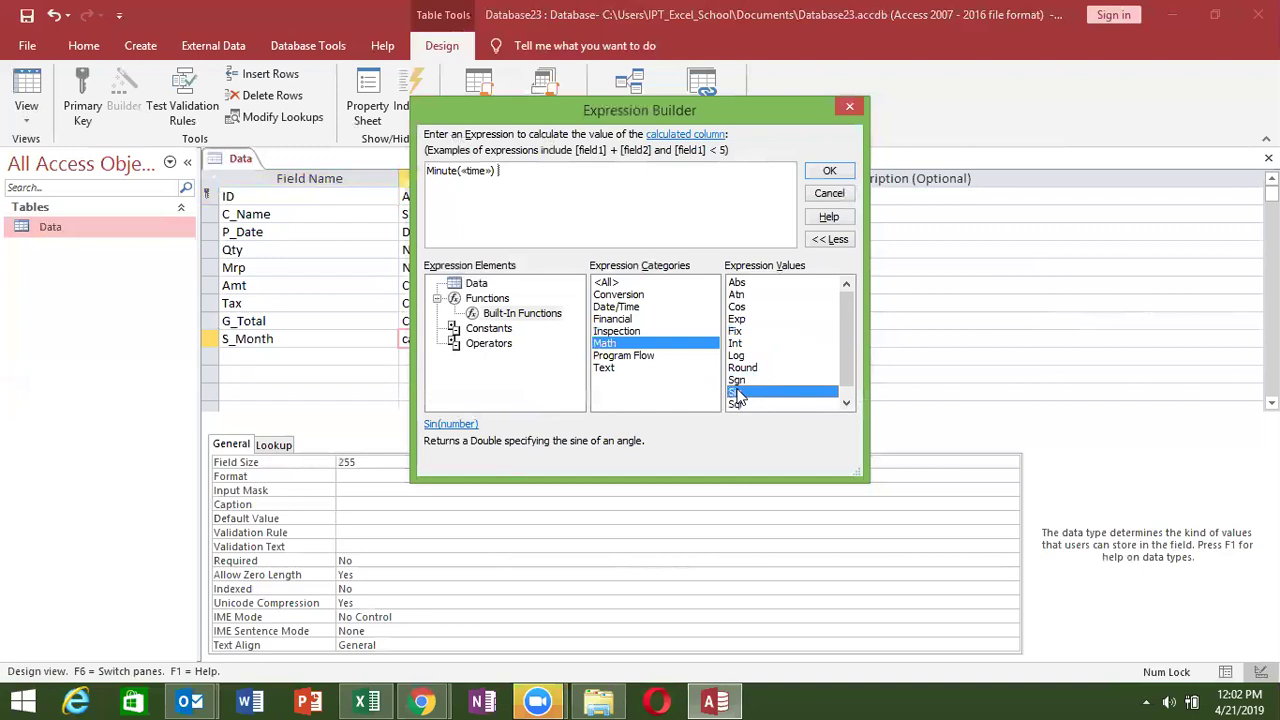
{"action": "left_click", "coordinate": [738, 405]}
{"action": "left_click", "coordinate": [847, 402]}
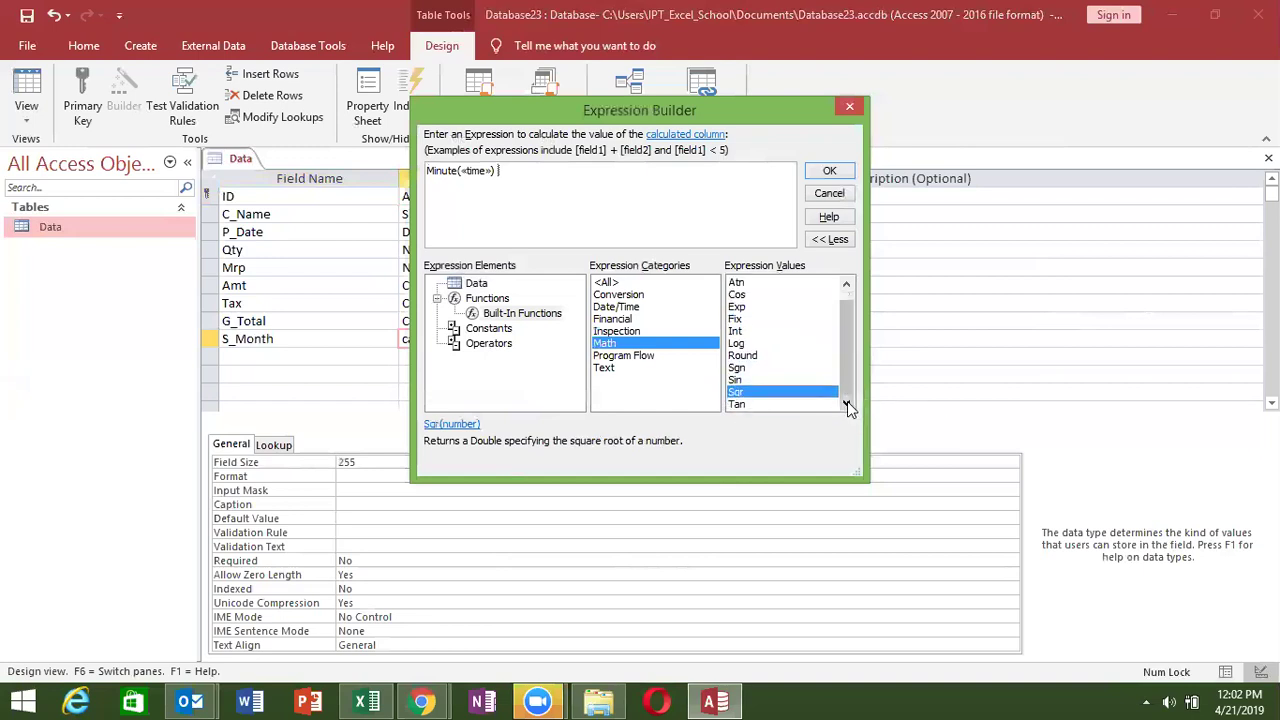
{"action": "left_click", "coordinate": [789, 406]}
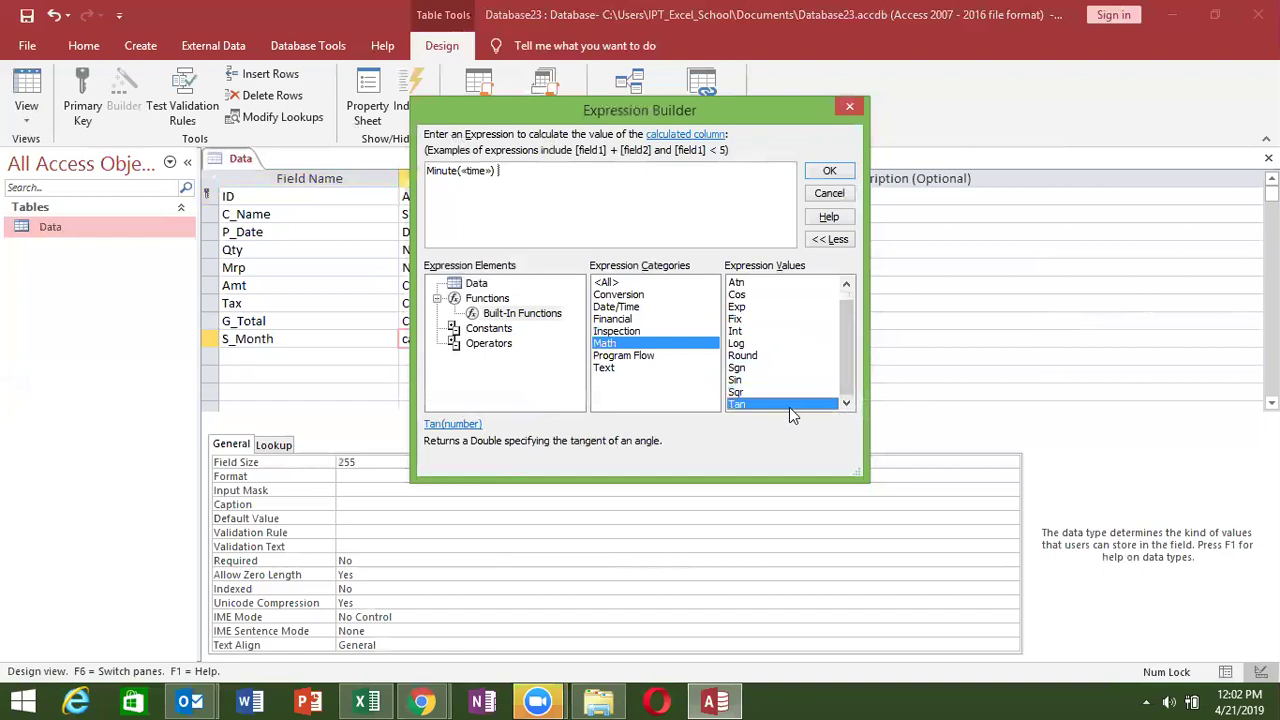
{"action": "left_click", "coordinate": [602, 356]}
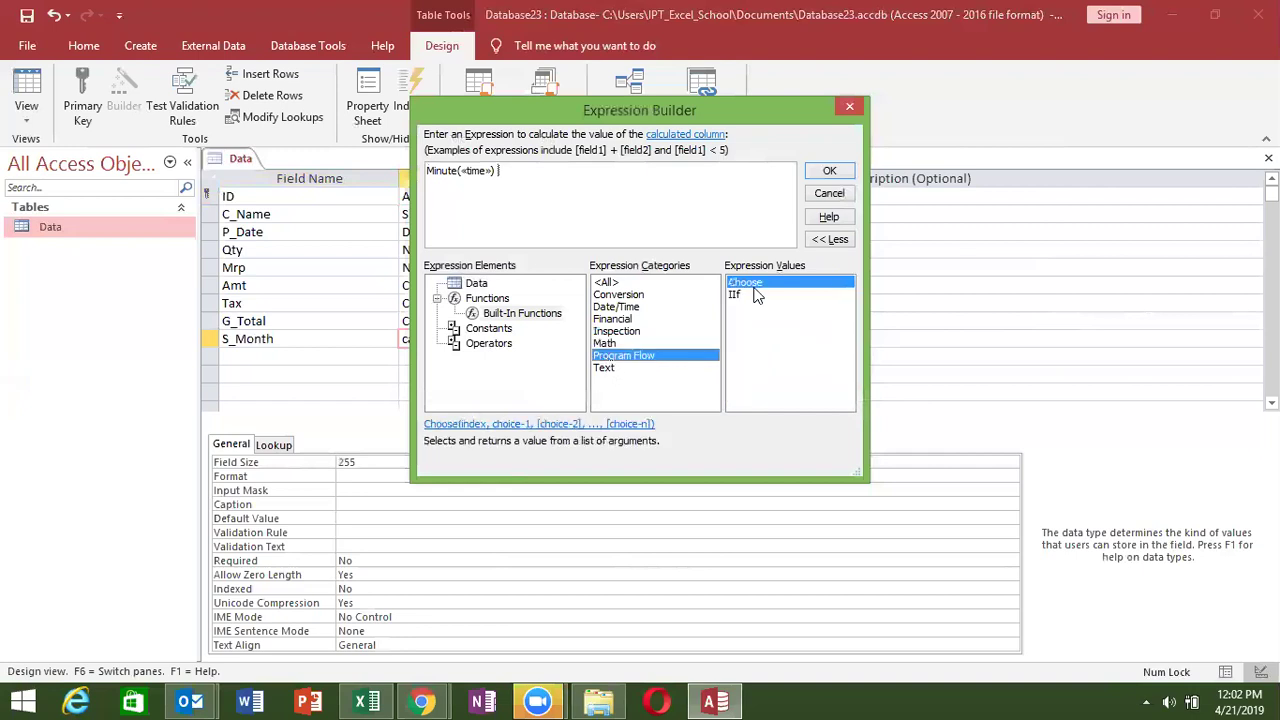
Check the IIf function's syntax, then list Text functions such as Asc, InStr, Left and Mid
{"action": "left_click", "coordinate": [748, 293]}
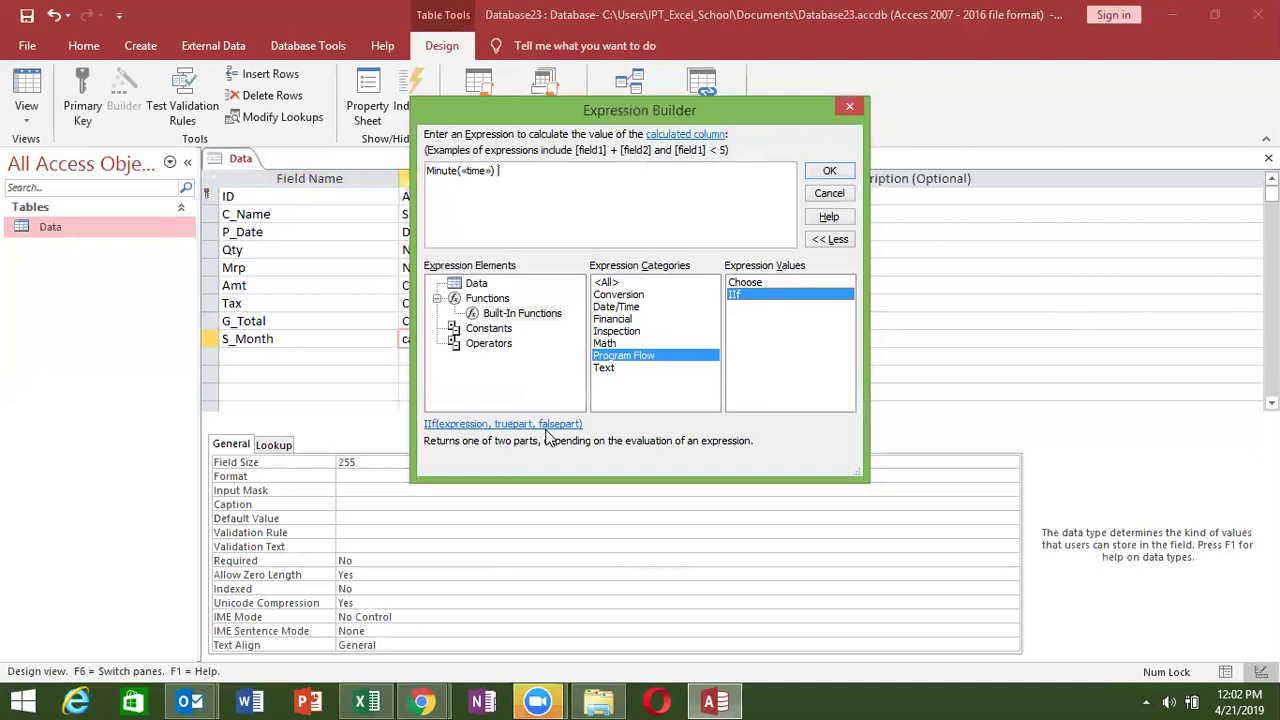
{"action": "left_click", "coordinate": [610, 367]}
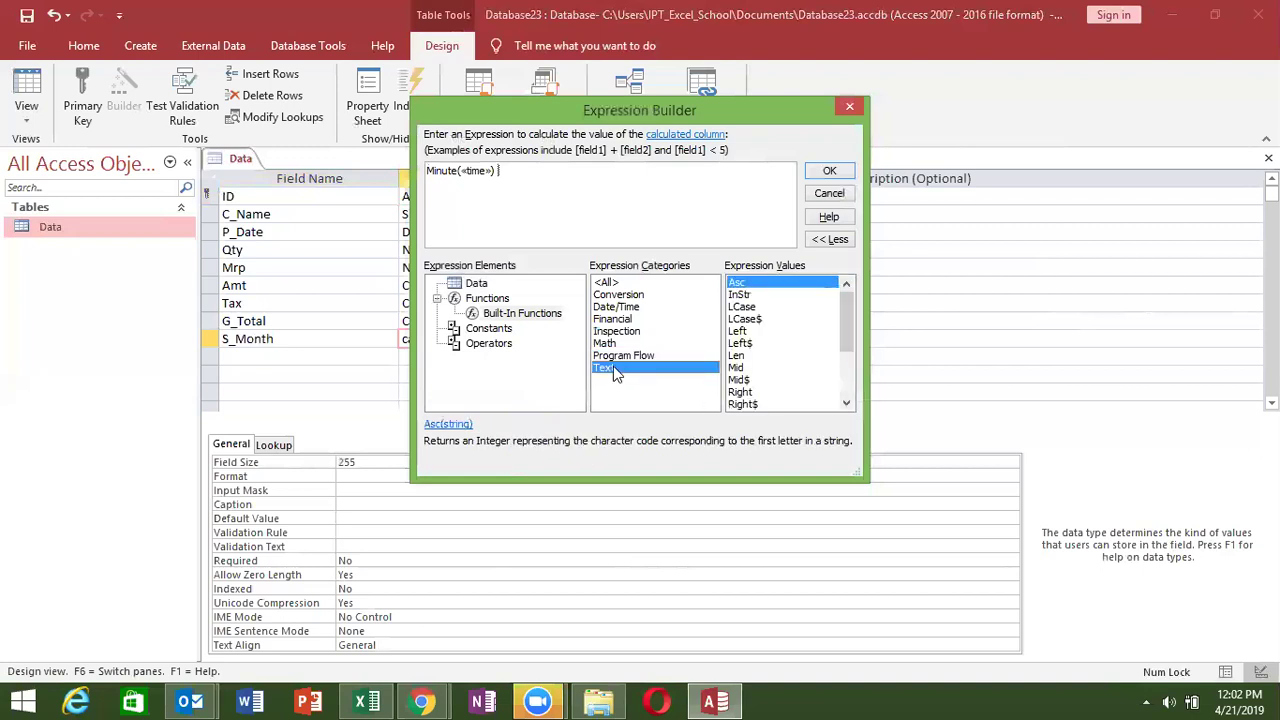
Look up the syntax of InStr, LCase and Left, scrolling the function list
{"action": "left_click", "coordinate": [741, 295]}
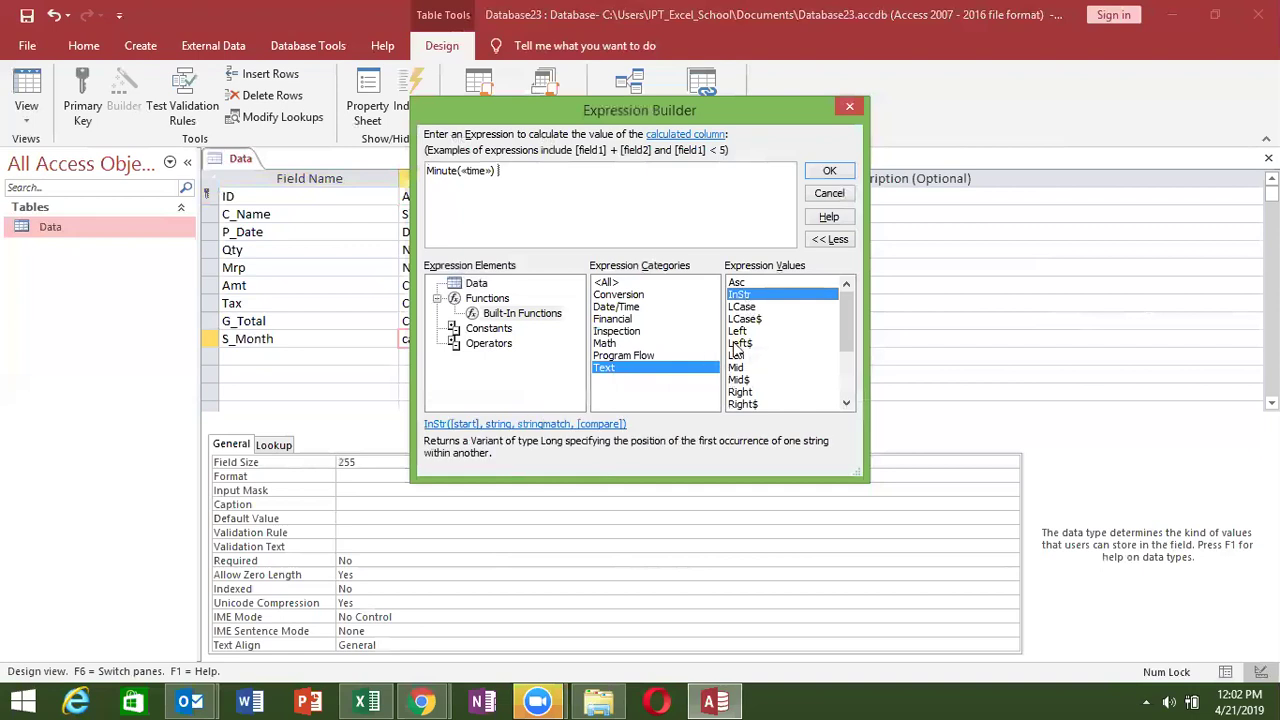
{"action": "left_click", "coordinate": [751, 306]}
{"action": "left_click", "coordinate": [751, 331]}
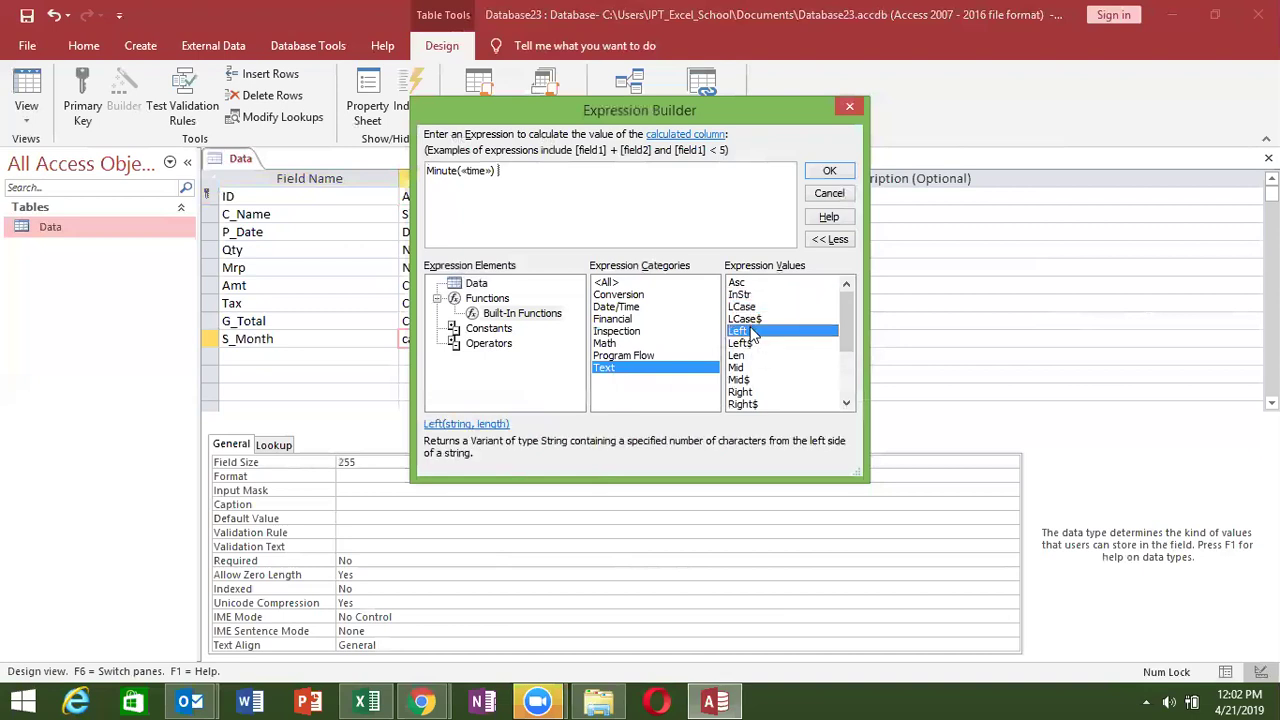
{"action": "left_click", "coordinate": [846, 403]}
{"action": "left_click", "coordinate": [846, 403]}
{"action": "left_click", "coordinate": [847, 404]}
{"action": "left_click", "coordinate": [847, 404]}
{"action": "left_click", "coordinate": [847, 404]}
{"action": "left_click", "coordinate": [847, 404]}
{"action": "left_click", "coordinate": [847, 404]}
{"action": "left_click", "coordinate": [847, 330]}
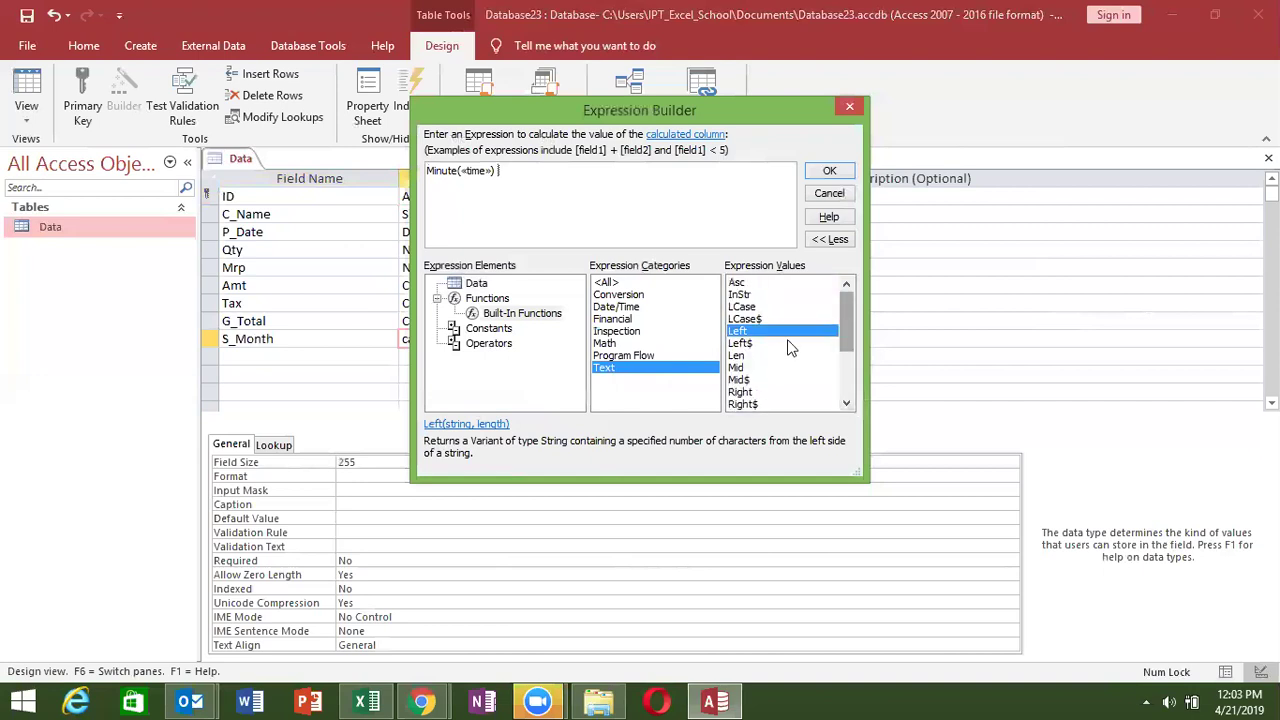
Compare Left with Left$, then check the syntax of Mid$, Mid, Right and Right$
{"action": "left_click", "coordinate": [741, 345]}
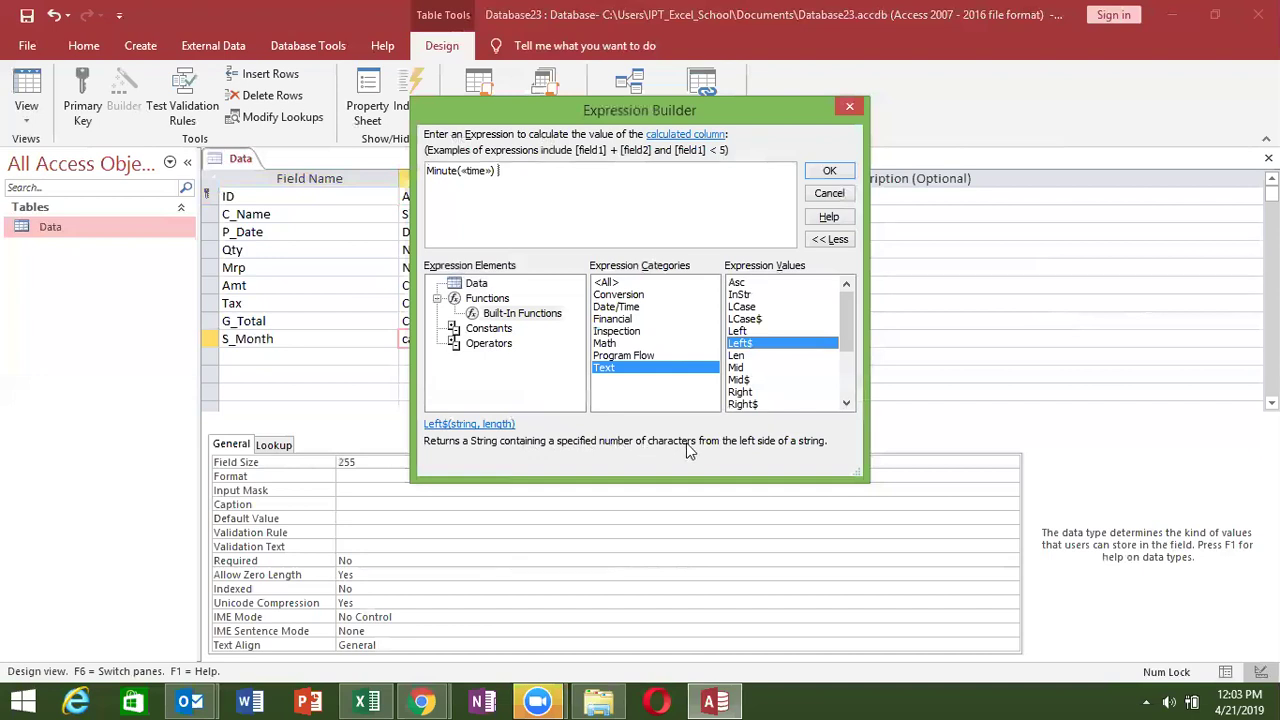
{"action": "left_click", "coordinate": [741, 332]}
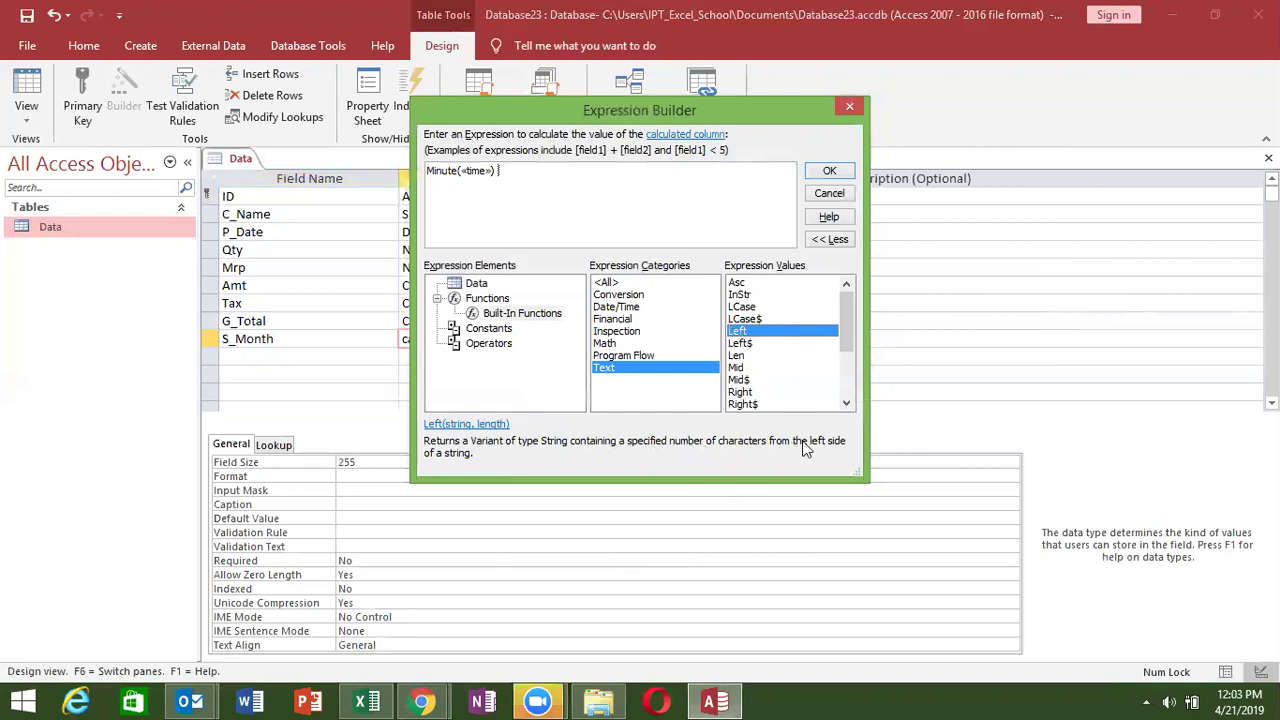
{"action": "left_click", "coordinate": [737, 344]}
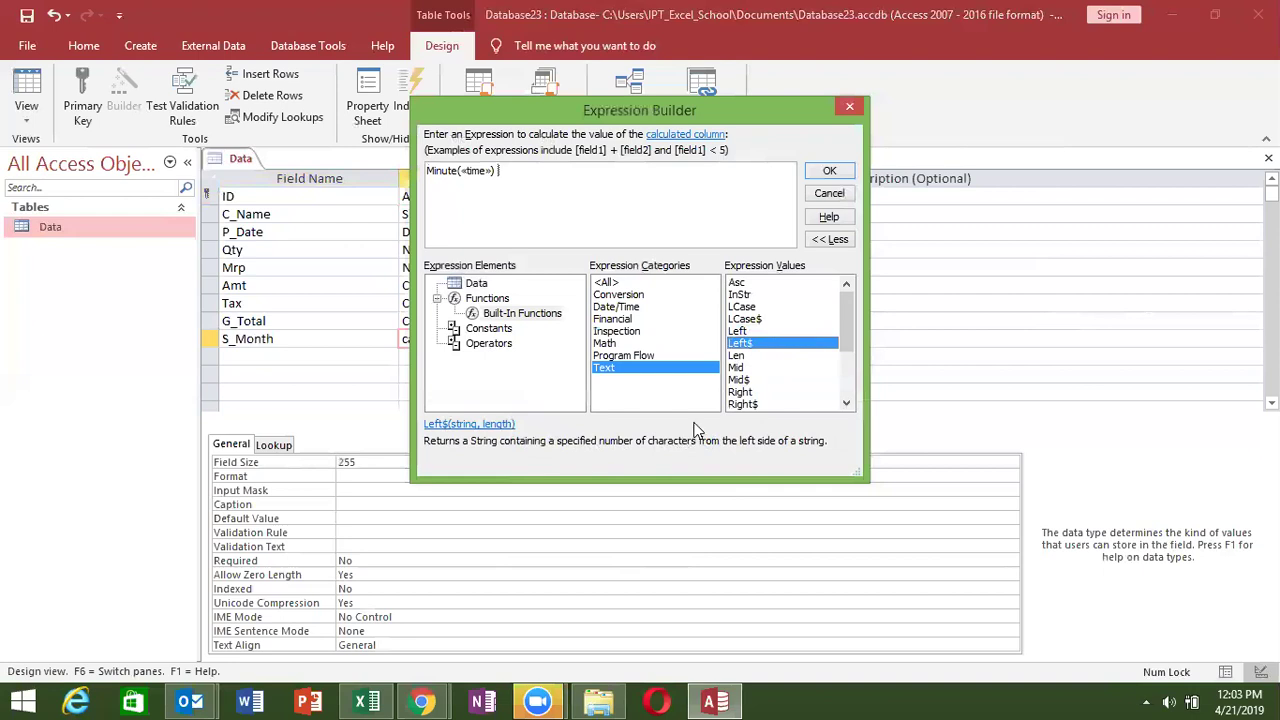
{"action": "left_click", "coordinate": [753, 379]}
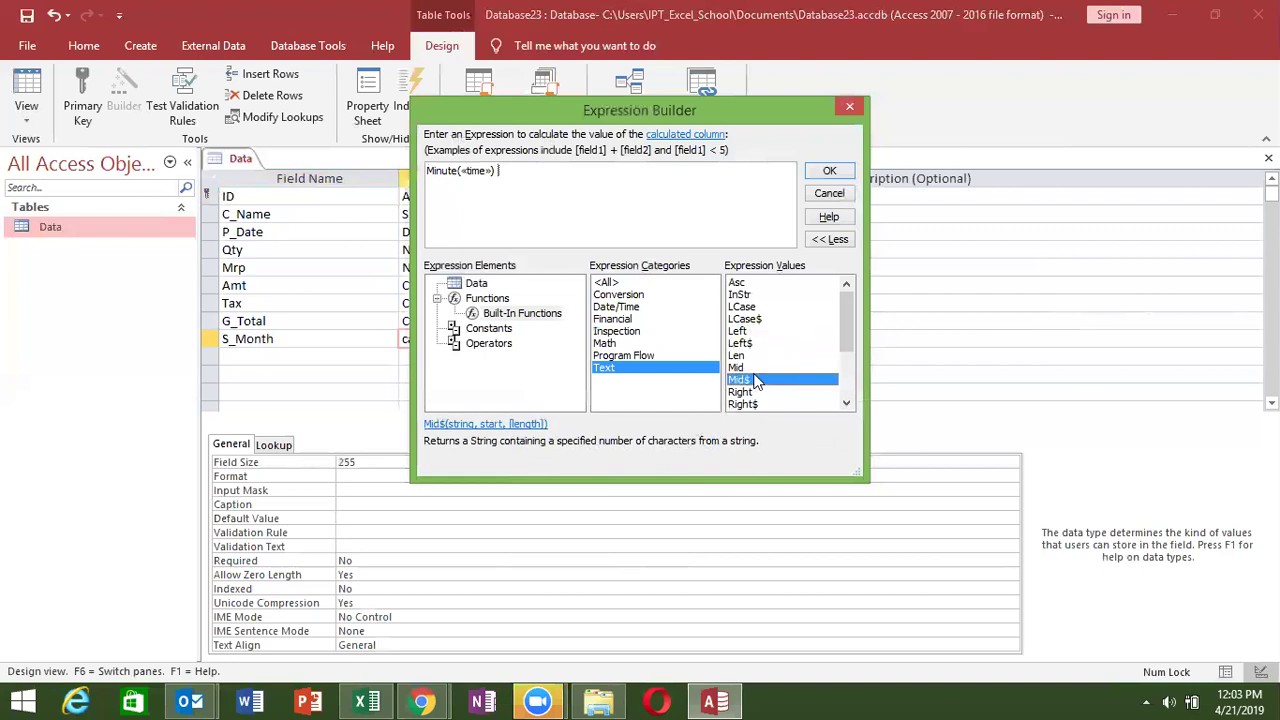
{"action": "left_click", "coordinate": [750, 369]}
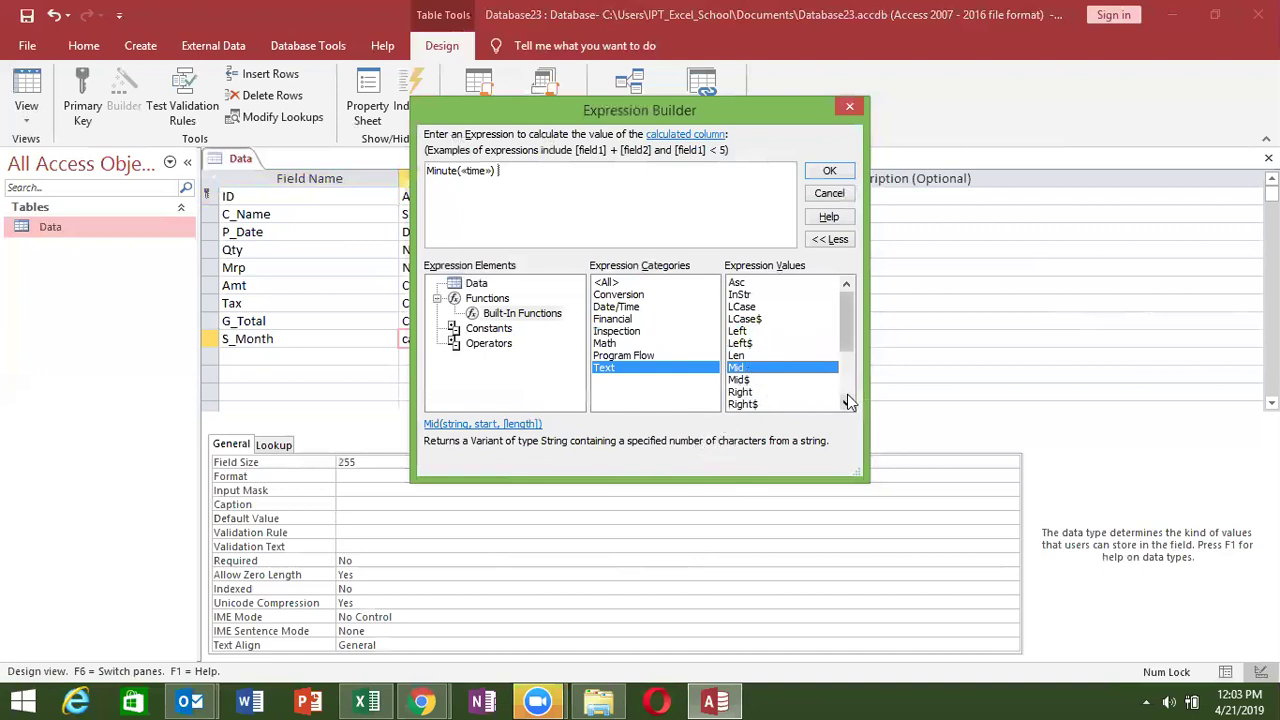
{"action": "left_click", "coordinate": [776, 390]}
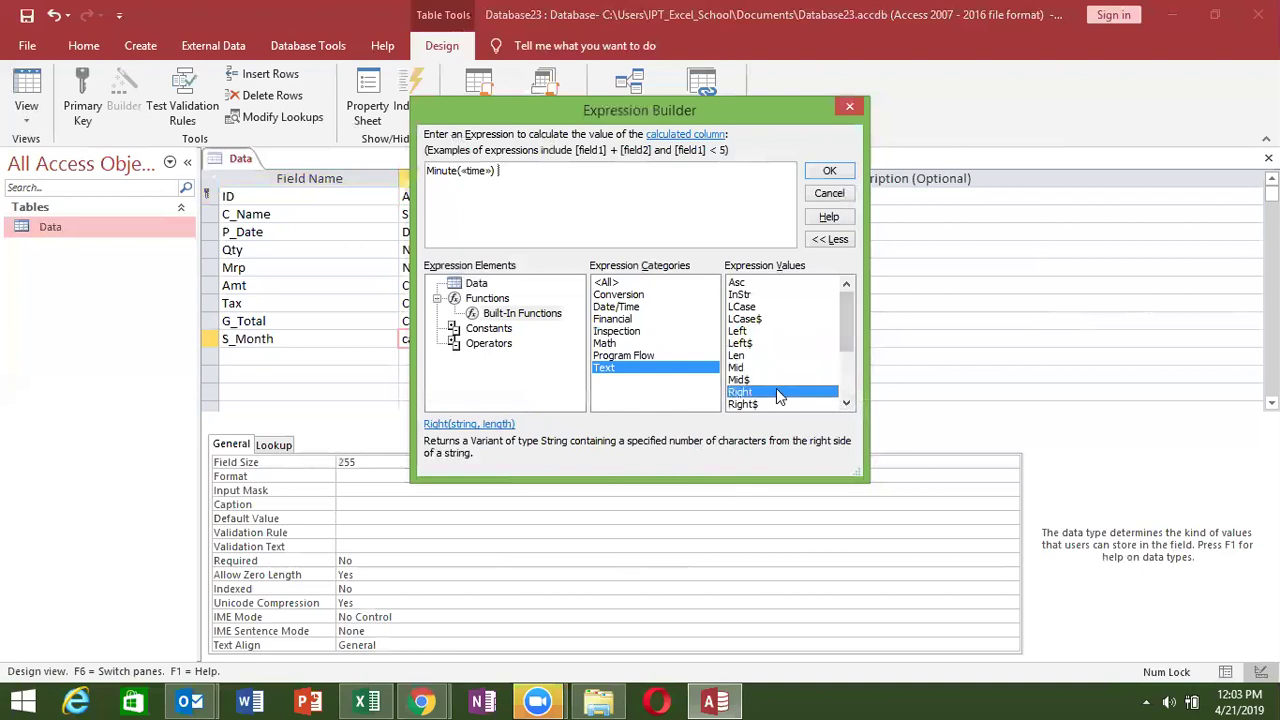
{"action": "left_click", "coordinate": [774, 404]}
Read the Space, String and Trim descriptions, then return to the Date/Time functions
{"action": "left_click", "coordinate": [847, 404]}
{"action": "left_click", "coordinate": [847, 404]}
{"action": "left_click", "coordinate": [847, 404]}
{"action": "left_click", "coordinate": [847, 404]}
{"action": "left_click", "coordinate": [847, 404]}
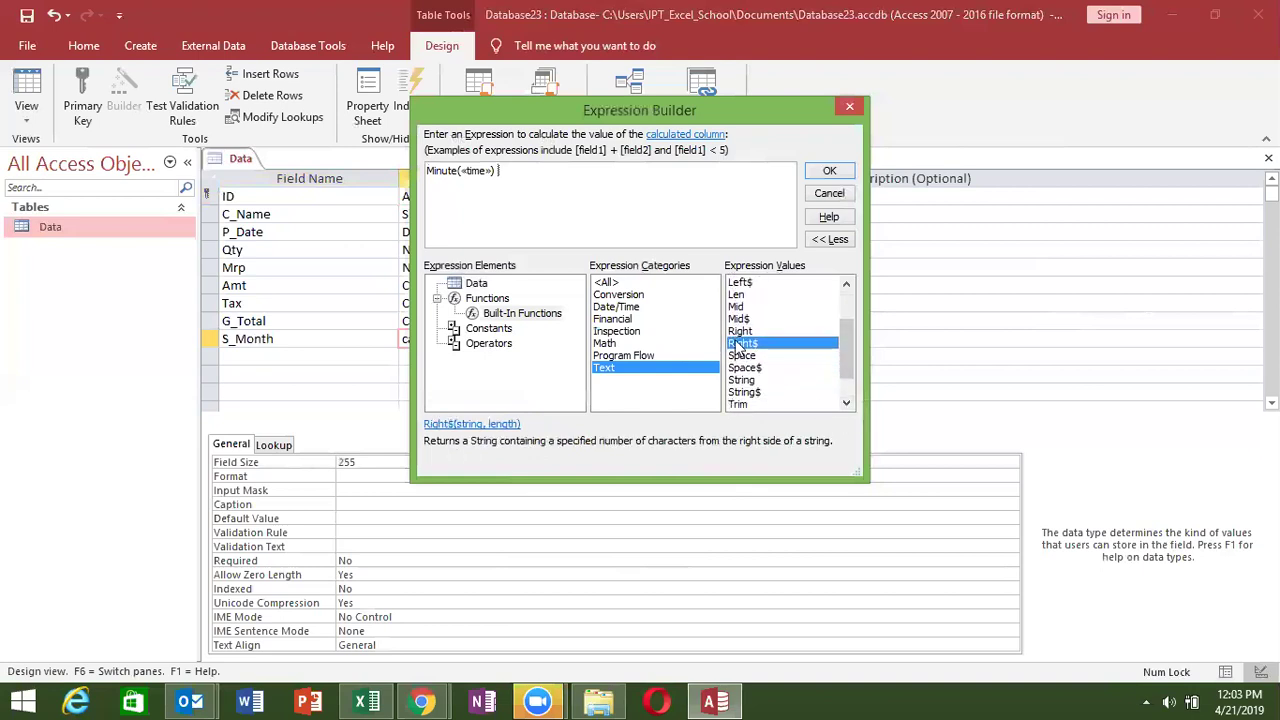
{"action": "left_click", "coordinate": [742, 357]}
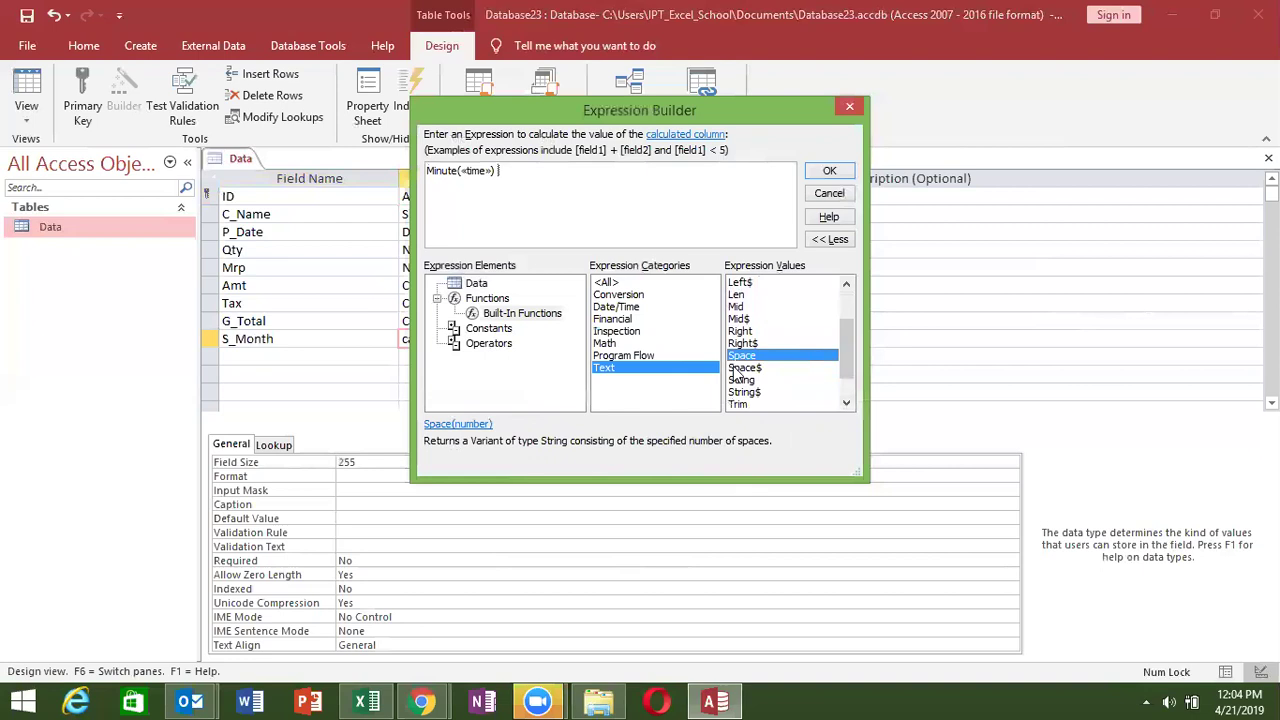
{"action": "left_click", "coordinate": [740, 382]}
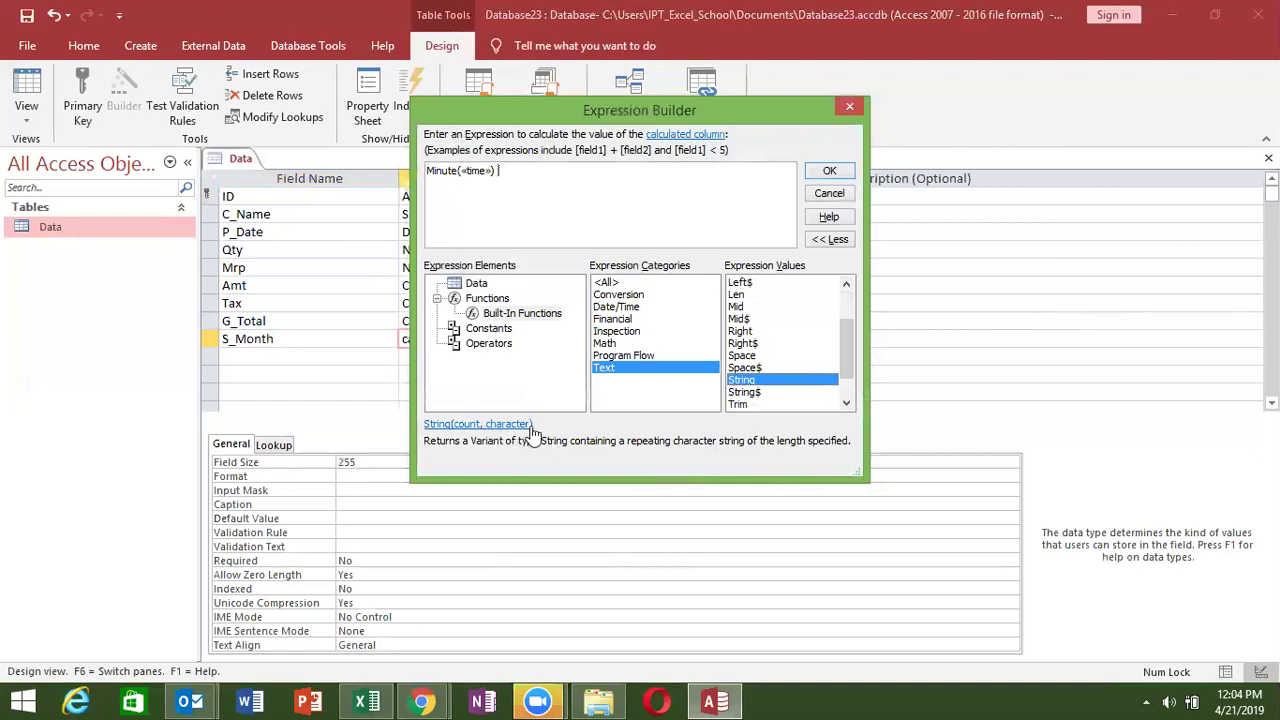
{"action": "left_click", "coordinate": [740, 404]}
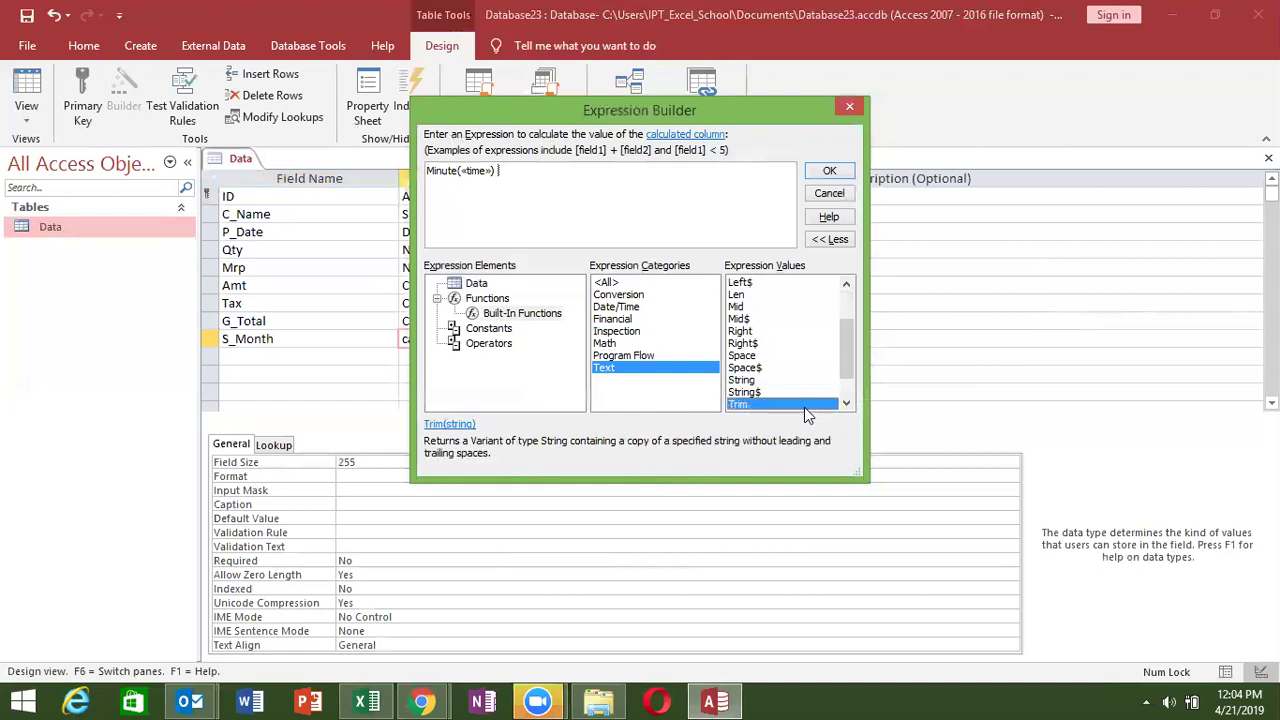
{"action": "left_click", "coordinate": [847, 405]}
{"action": "left_click", "coordinate": [847, 405]}
{"action": "left_click", "coordinate": [847, 405]}
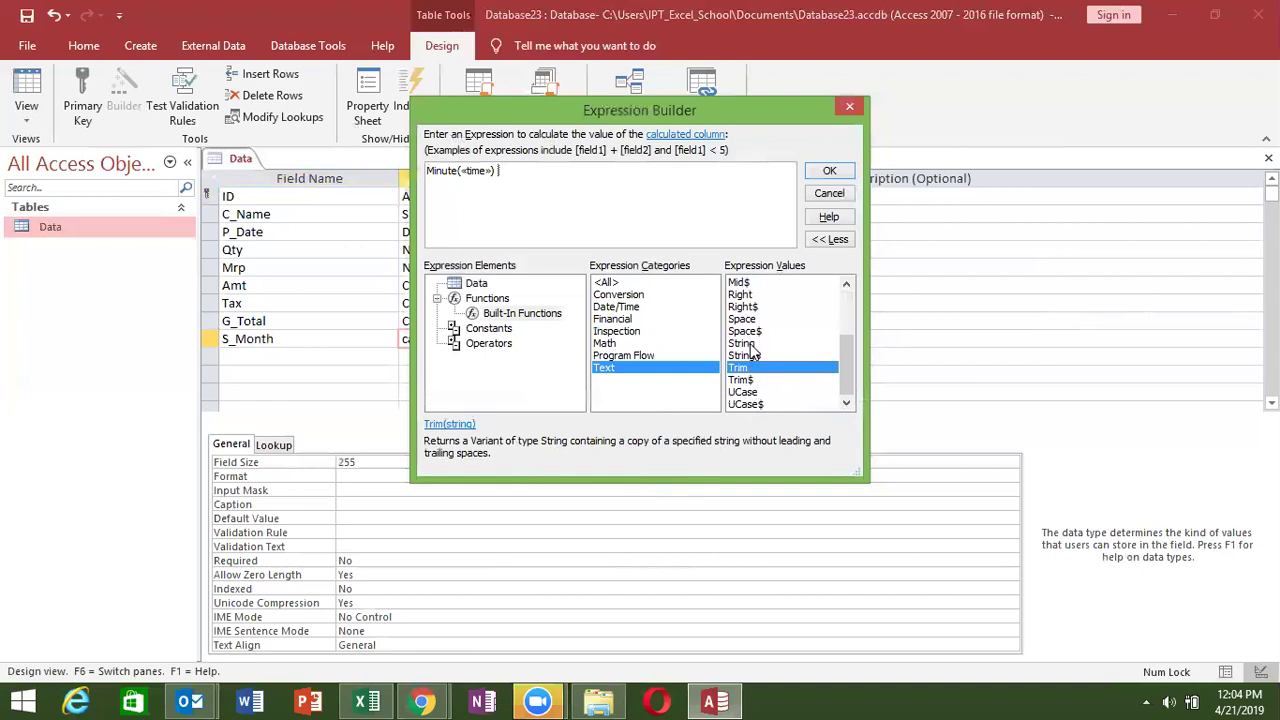
{"action": "left_click", "coordinate": [626, 308]}
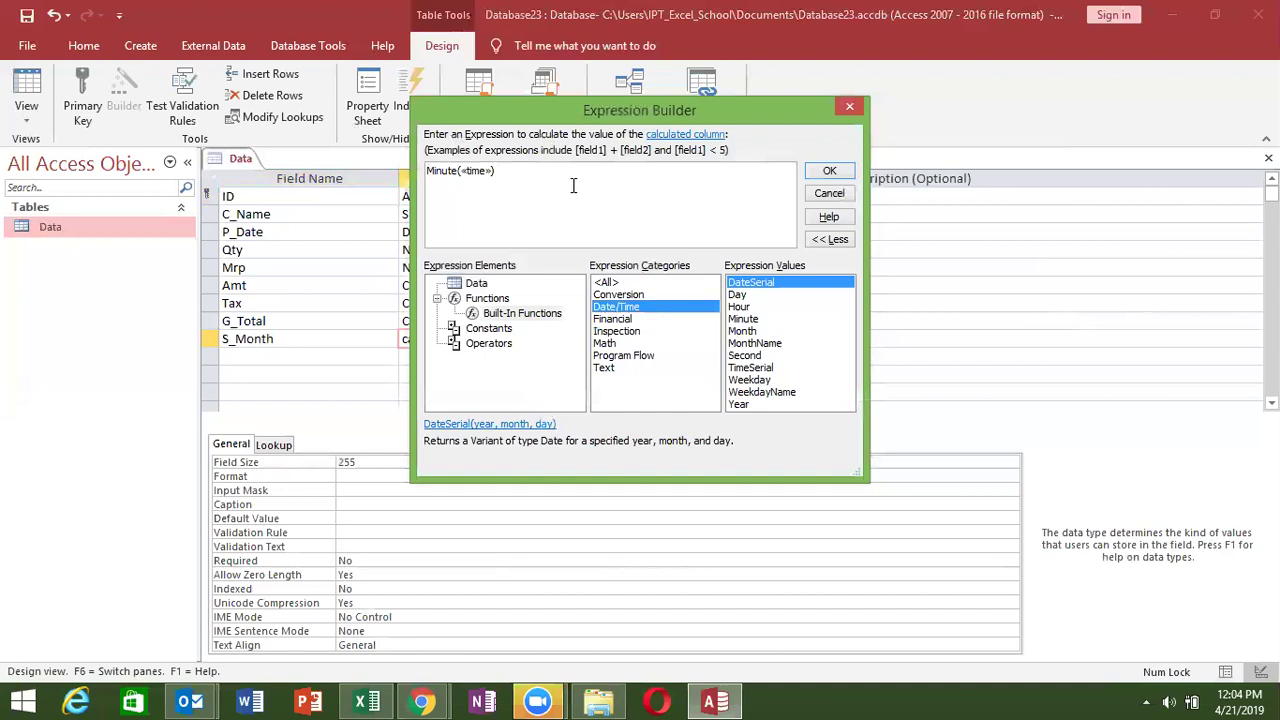
Replace the Minute expression with =Month([P_Date]) and accept it
{"action": "key", "text": "BackSpace"}
{"action": "key", "text": "BackSpace"}
{"action": "key", "text": "BackSpace"}
{"action": "key", "text": "BackSpace"}
{"action": "key", "text": "BackSpace"}
{"action": "key", "text": "BackSpace"}
{"action": "key", "text": "BackSpace"}
{"action": "key", "text": "BackSpace"}
{"action": "key", "text": "BackSpace"}
{"action": "key", "text": "BackSpace"}
{"action": "key", "text": "BackSpace"}
{"action": "type", "text": "=Month("}
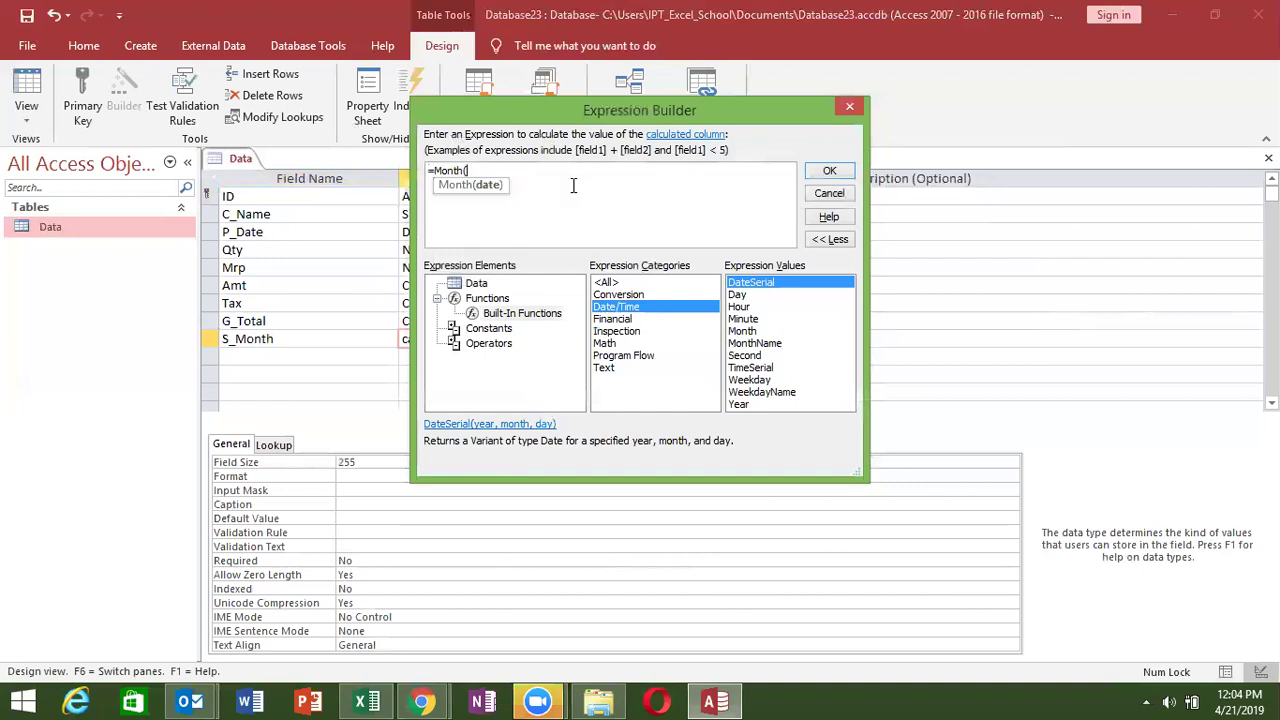
{"action": "type", "text": "[P_Date]"}
{"action": "type", "text": ")"}
{"action": "left_click", "coordinate": [850, 172]}
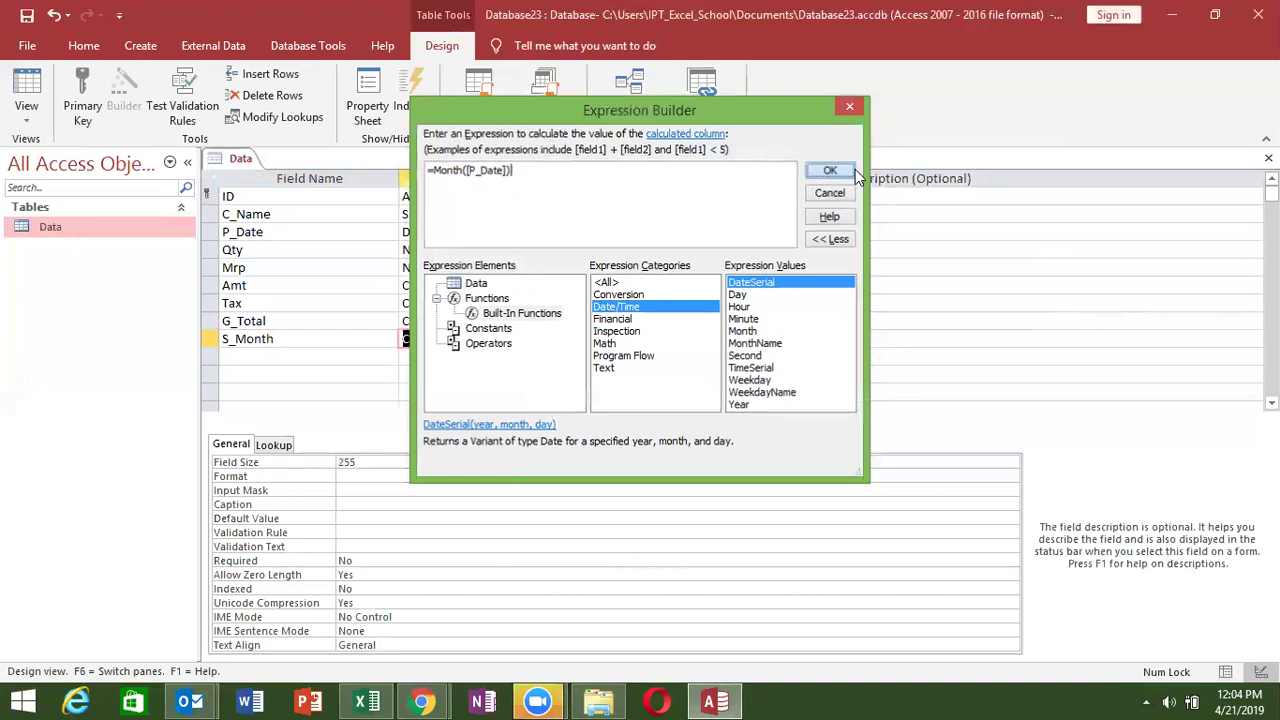
Add a field named Q with the Calculated data type, bringing up its Expression Builder
{"action": "left_click", "coordinate": [283, 352]}
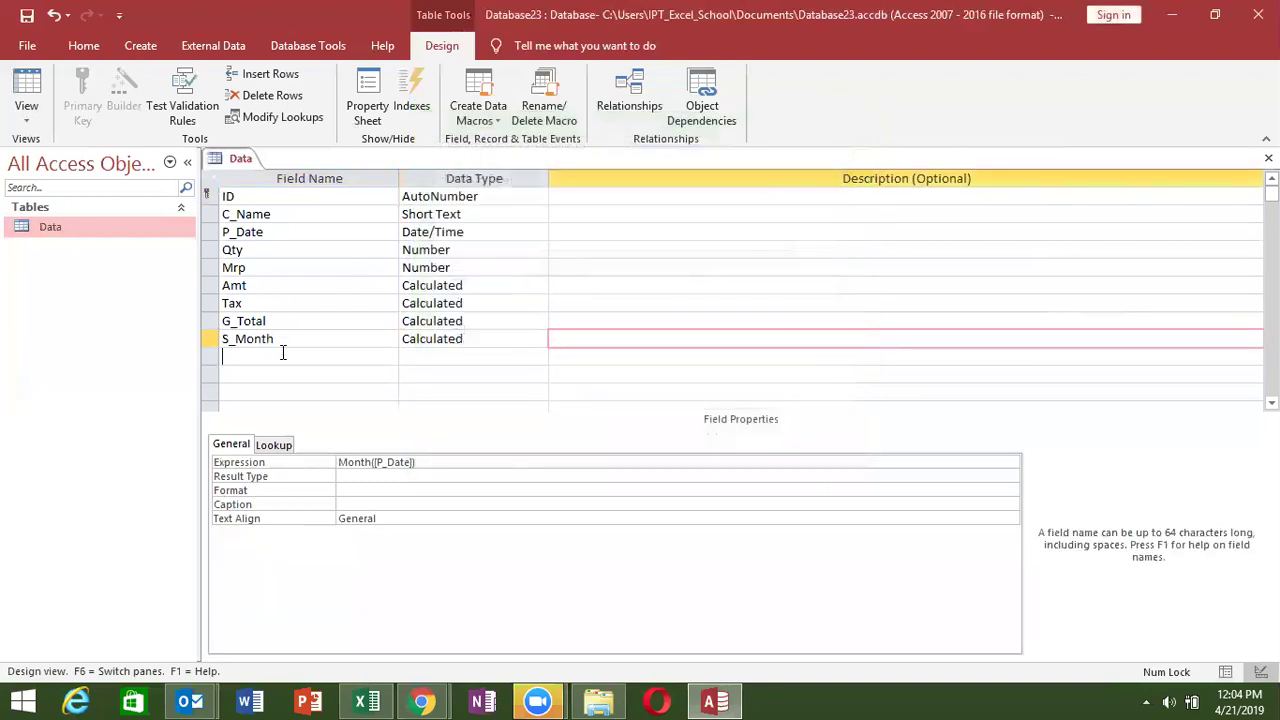
{"action": "type", "text": "Q"}
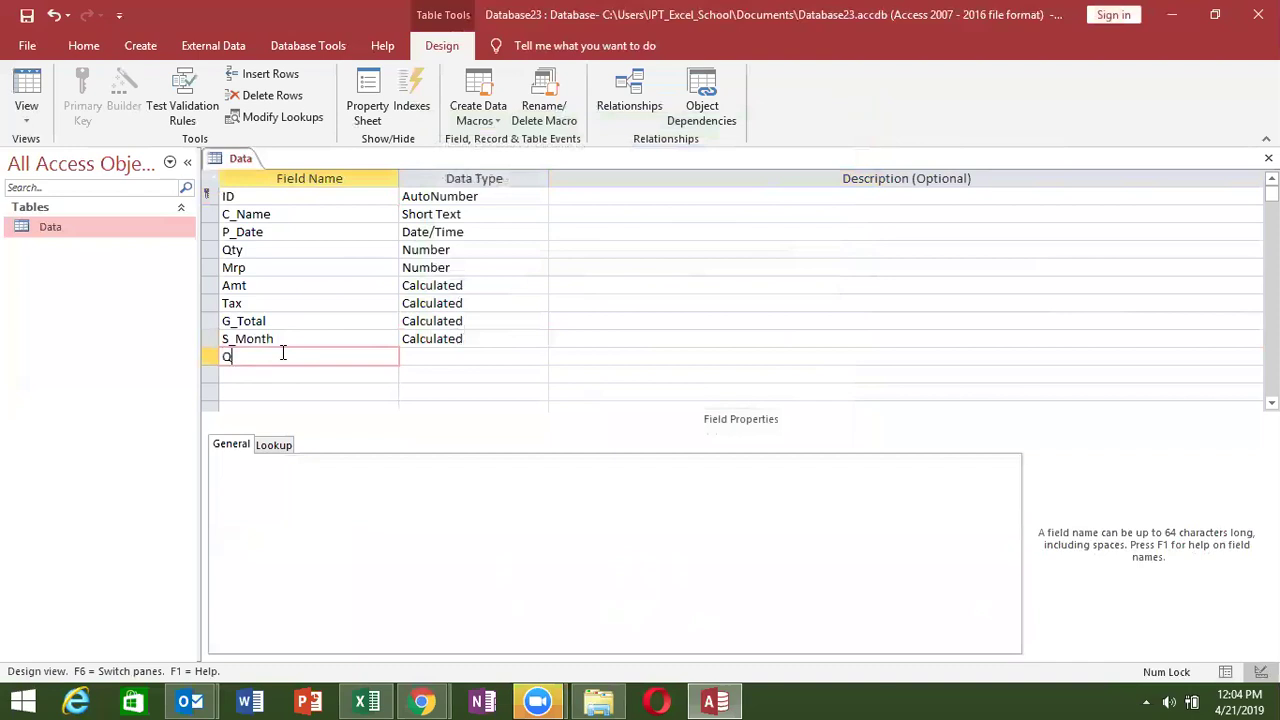
{"action": "key", "text": "Tab"}
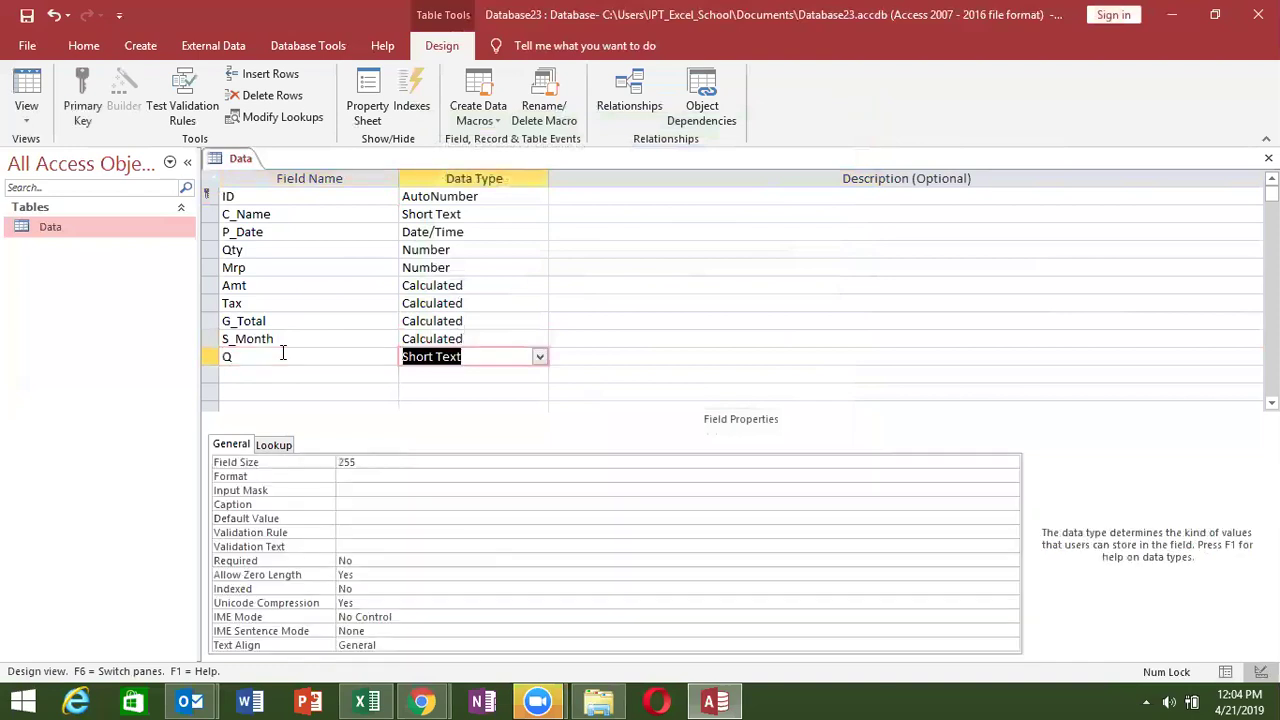
{"action": "type", "text": "calculated"}
{"action": "key", "text": "Return"}
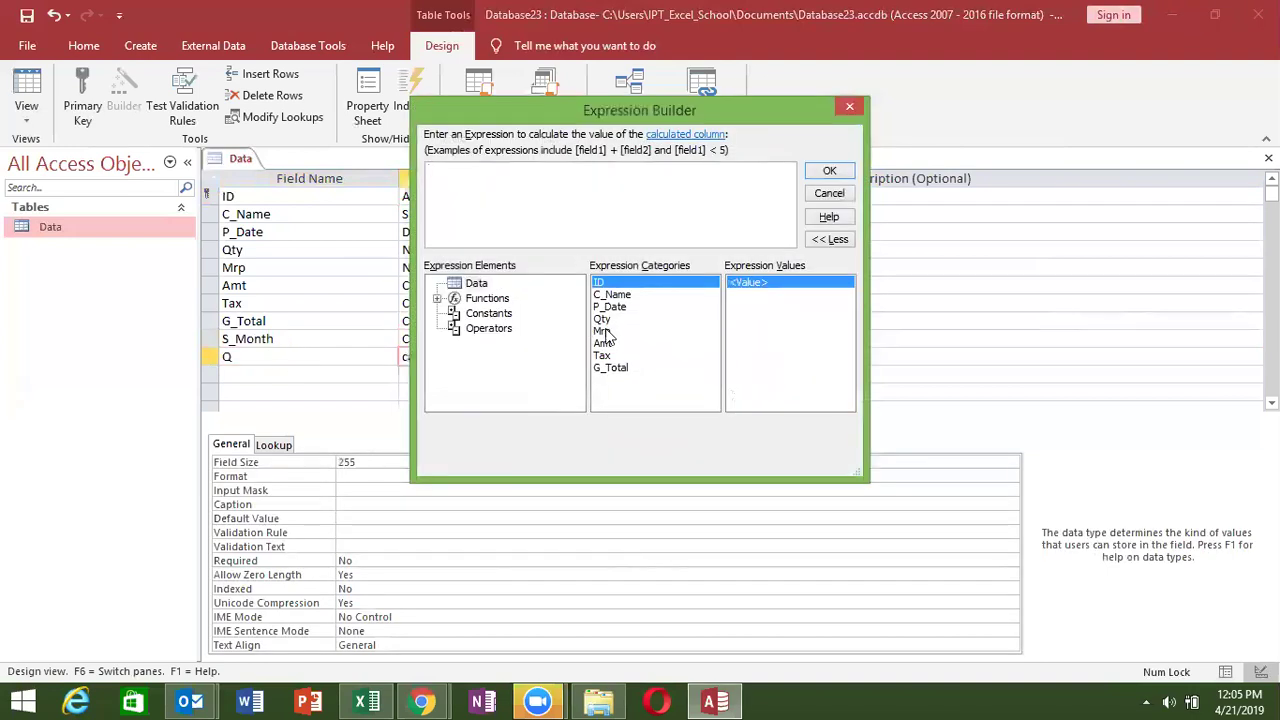
Insert the Choose function from Built-In Functions > Program Flow into Q's expression
{"action": "double_click", "coordinate": [500, 299]}
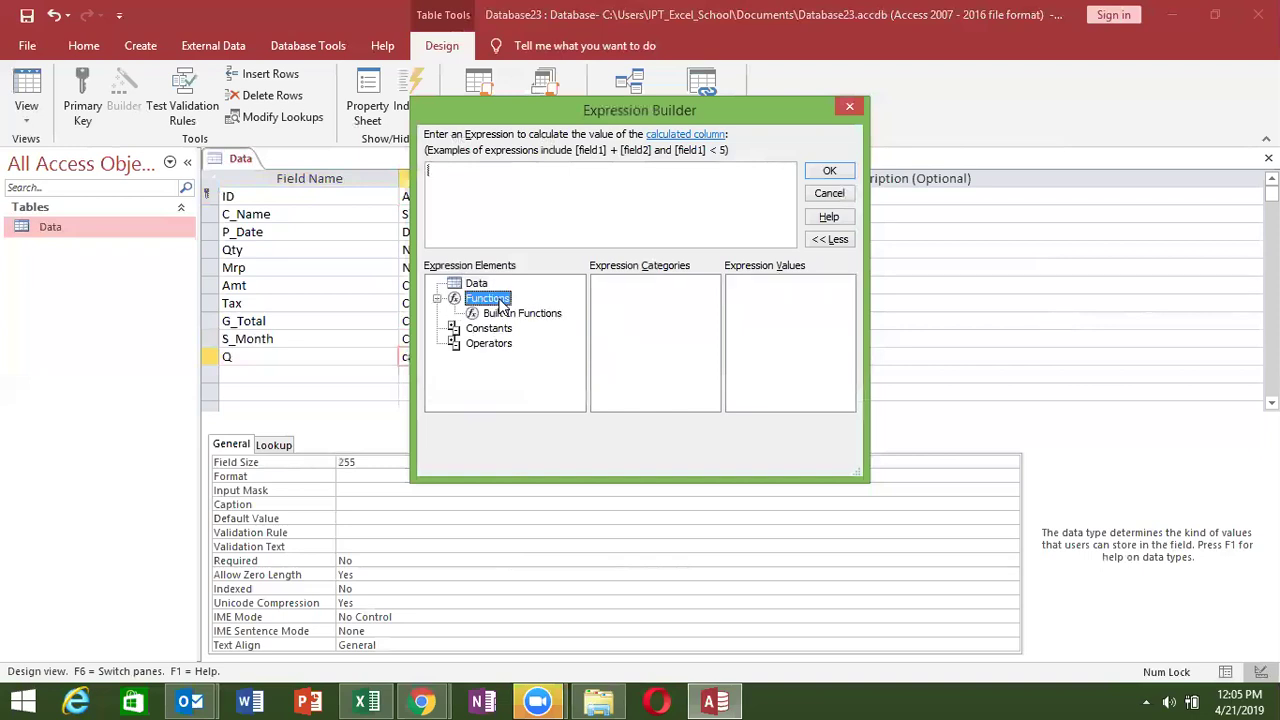
{"action": "left_click", "coordinate": [508, 314]}
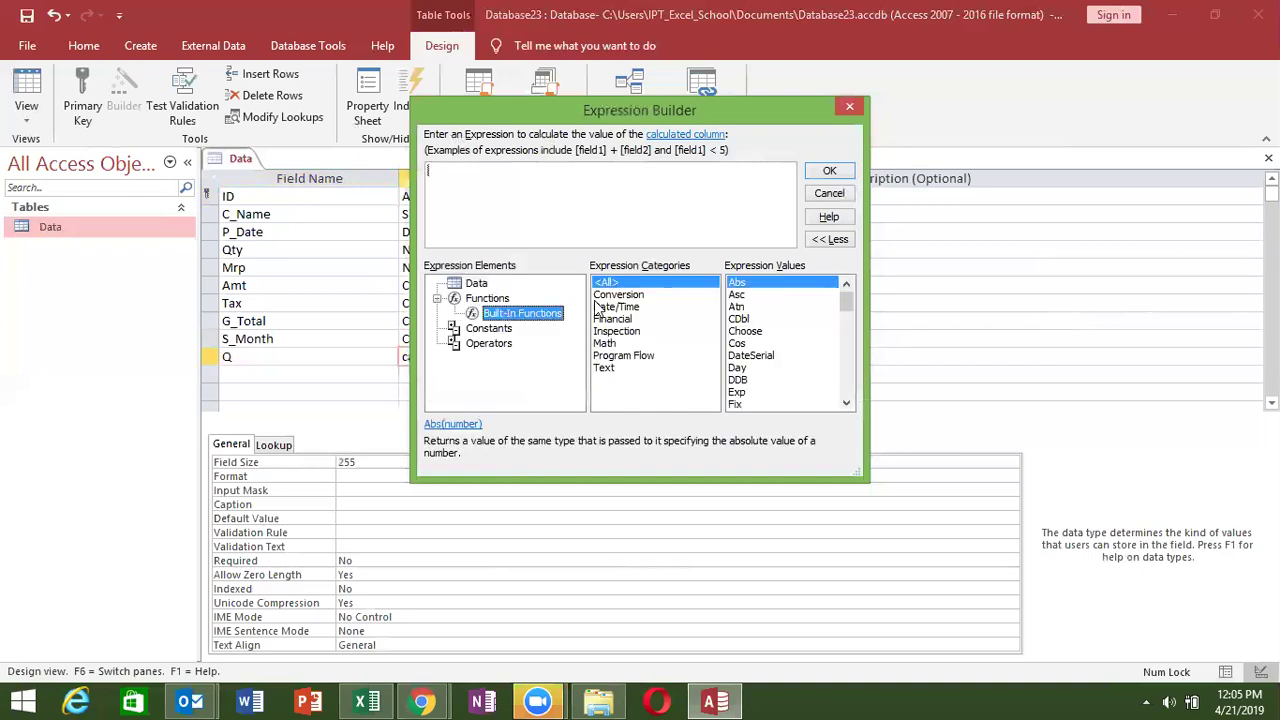
{"action": "left_click", "coordinate": [611, 355]}
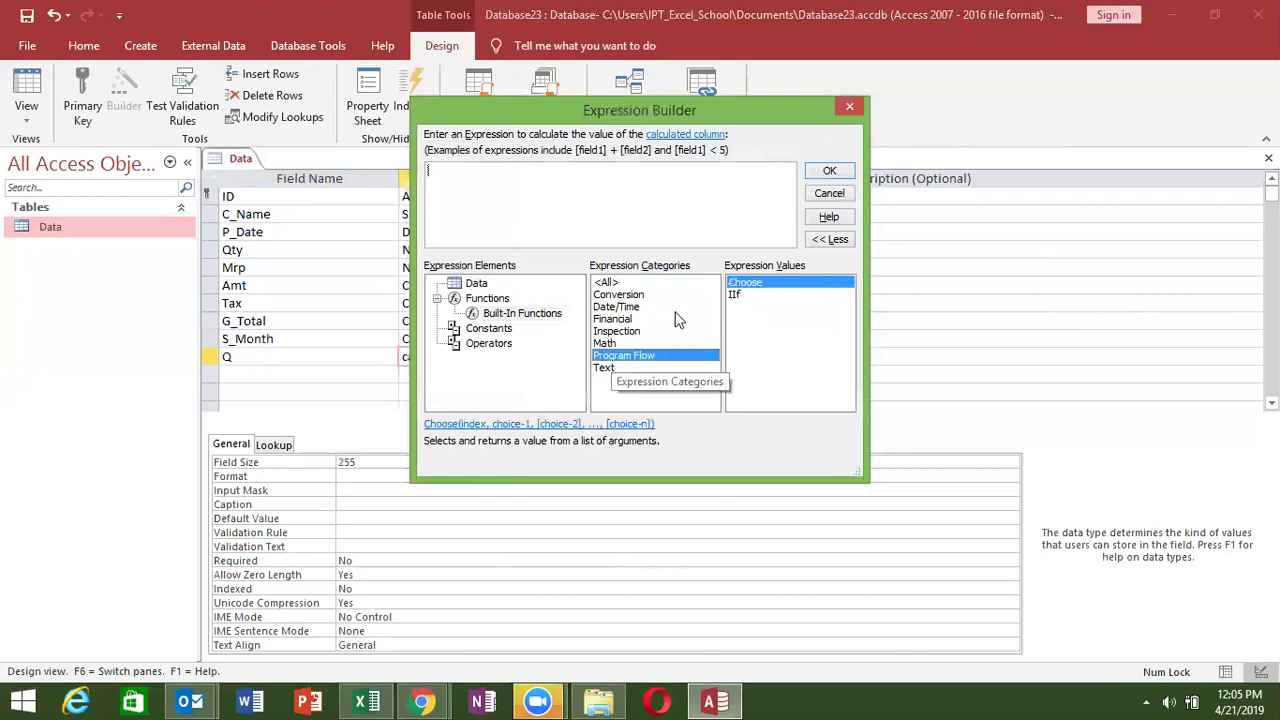
{"action": "double_click", "coordinate": [746, 283]}
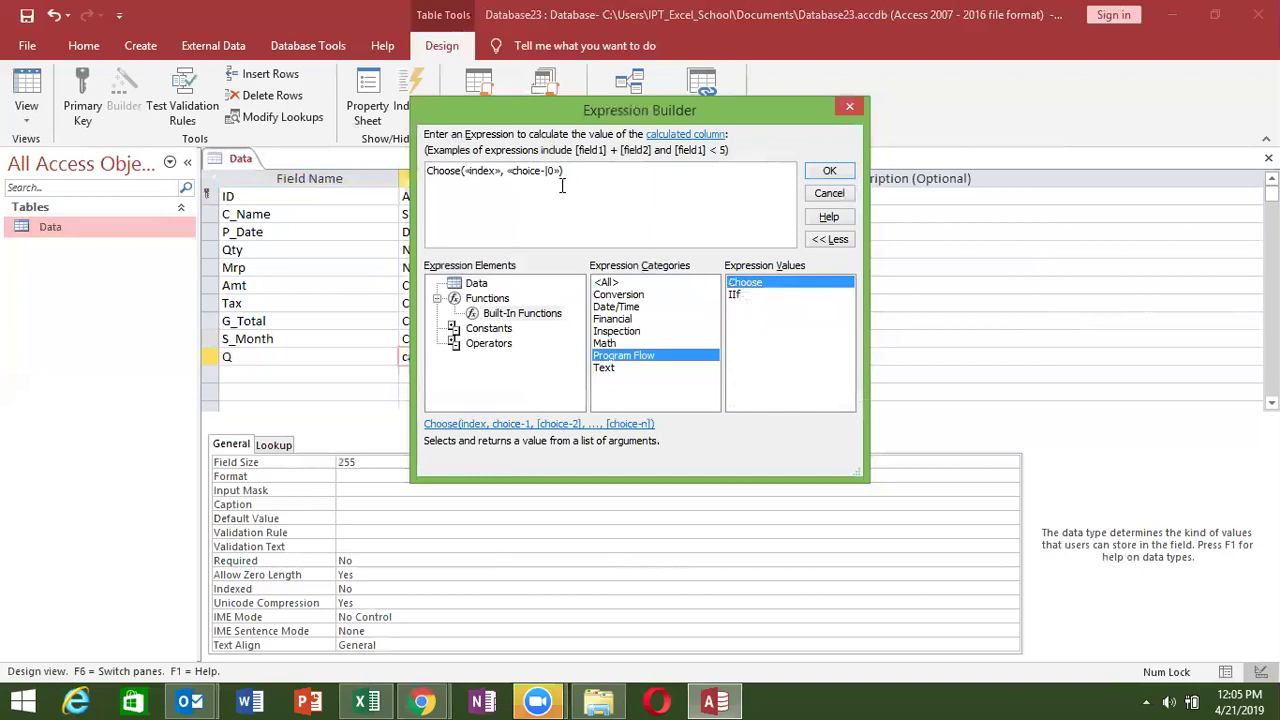
Replace Choose's index placeholder with [S_Month] and select the first choice placeholder
{"action": "left_click", "coordinate": [491, 172]}
{"action": "key", "text": "Delete"}
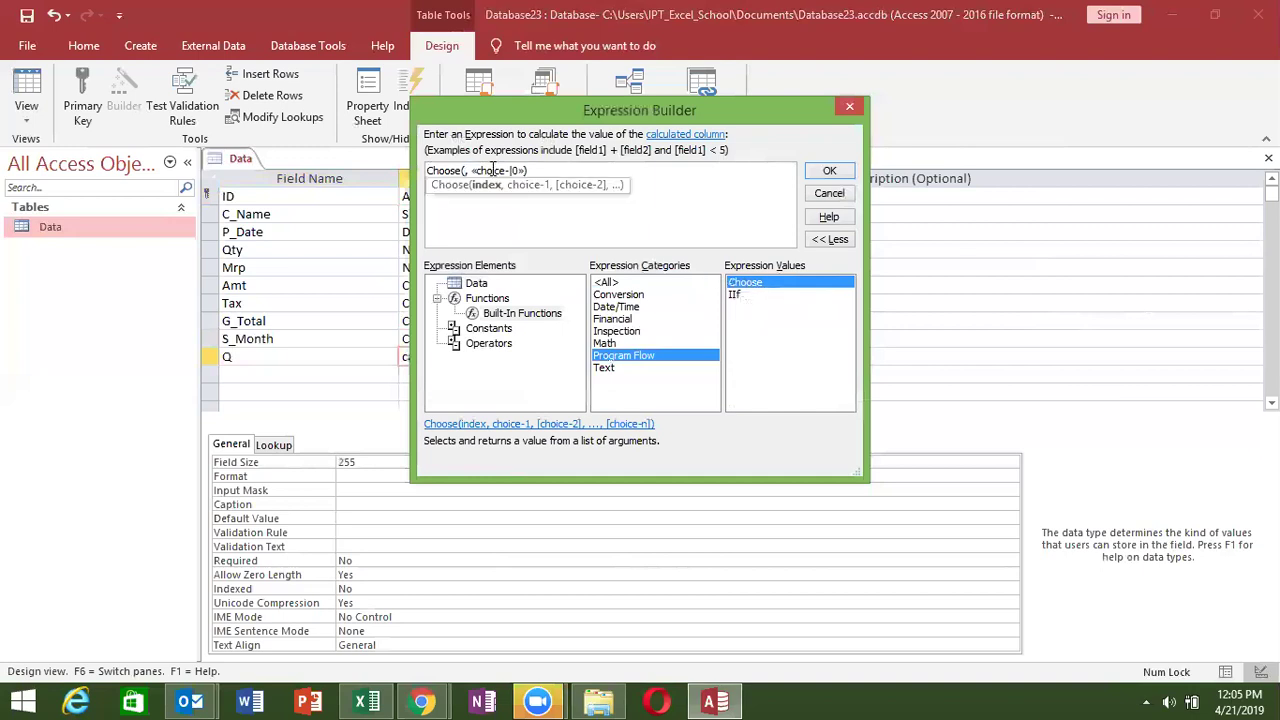
{"action": "type", "text": "s"}
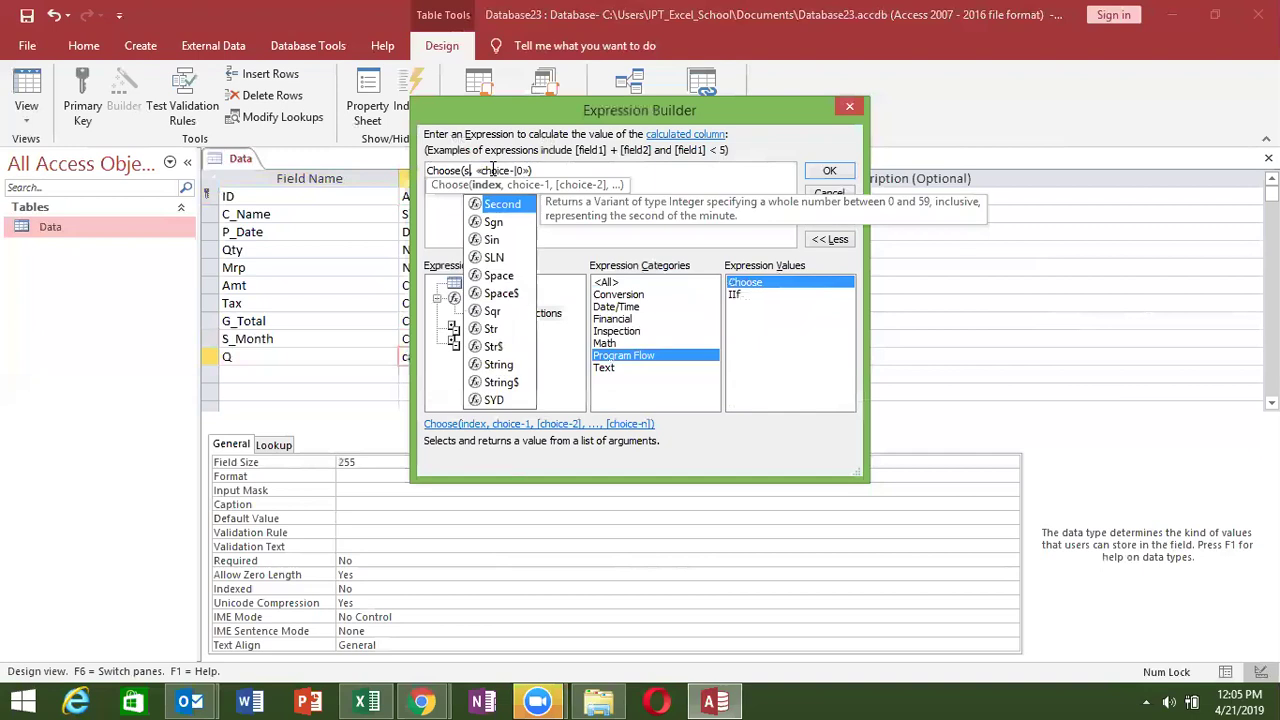
{"action": "key", "text": "BackSpace"}
{"action": "type", "text": "[S_Mpo"}
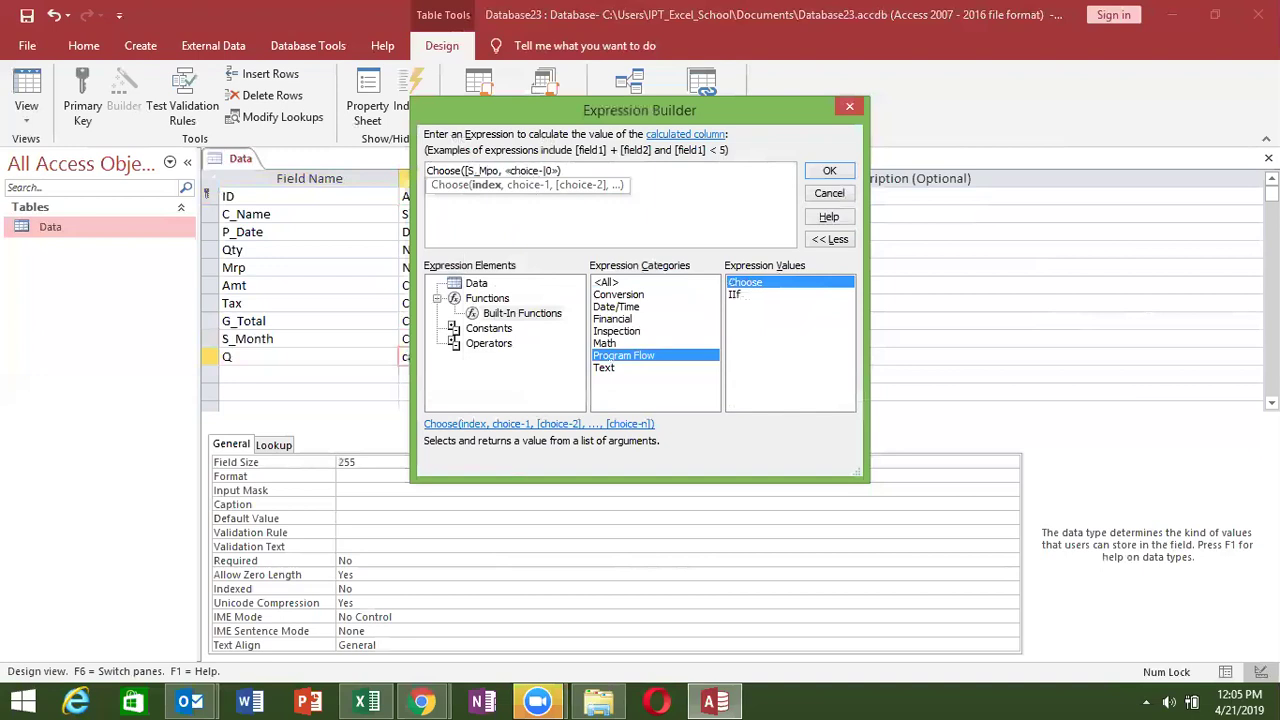
{"action": "key", "text": "BackSpace"}
{"action": "key", "text": "BackSpace"}
{"action": "type", "text": "onth"}
{"action": "type", "text": "]"}
{"action": "double_click", "coordinate": [492, 170]}
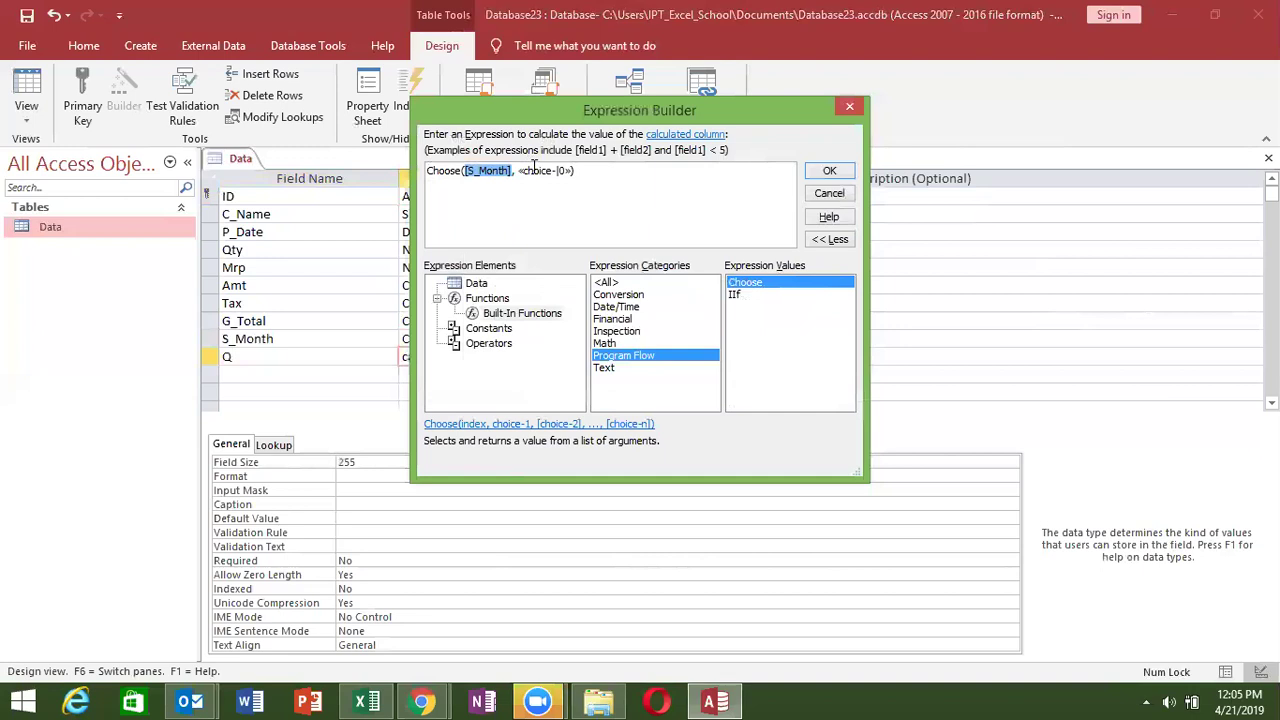
{"action": "left_click", "coordinate": [536, 172]}
Fill the Choose choices with "Q1","Q2","Q3","Q4" and add a space after [S_Month]
{"action": "key", "text": "Delete"}
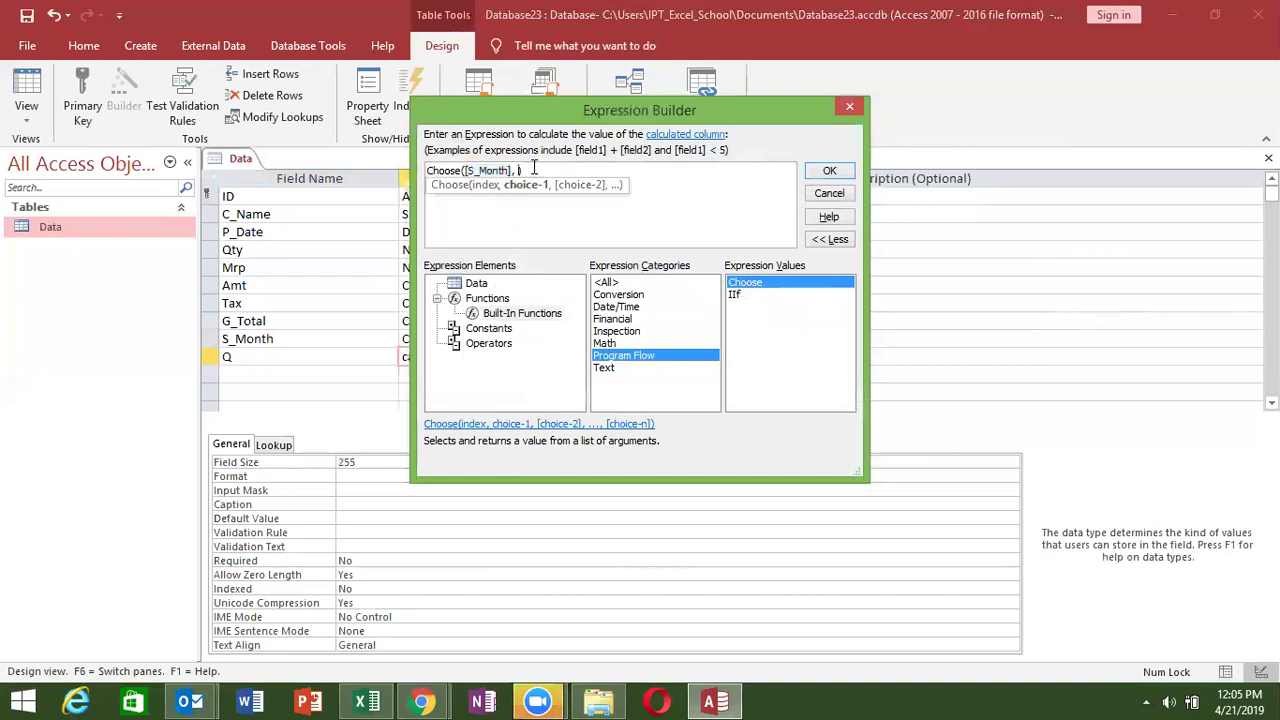
{"action": "type", "text": "\"Q1\",\"Q2\",\"Q3\""}
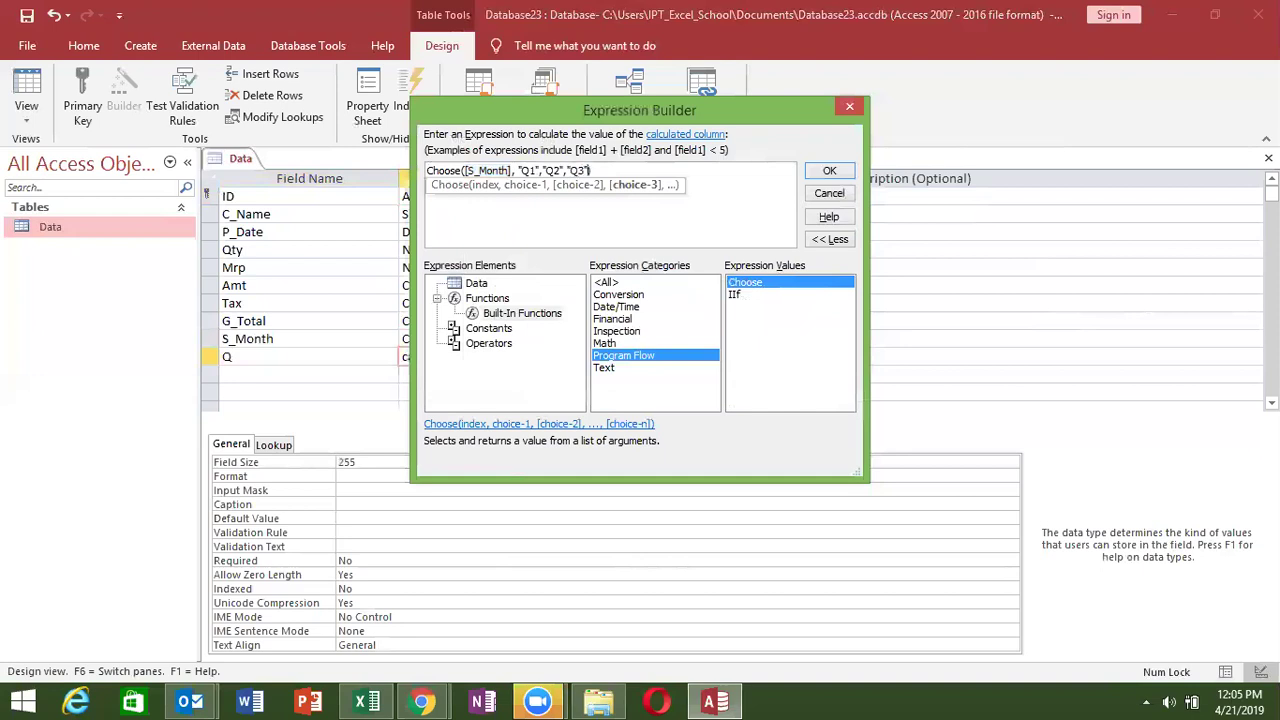
{"action": "type", "text": ",\"Q4\""}
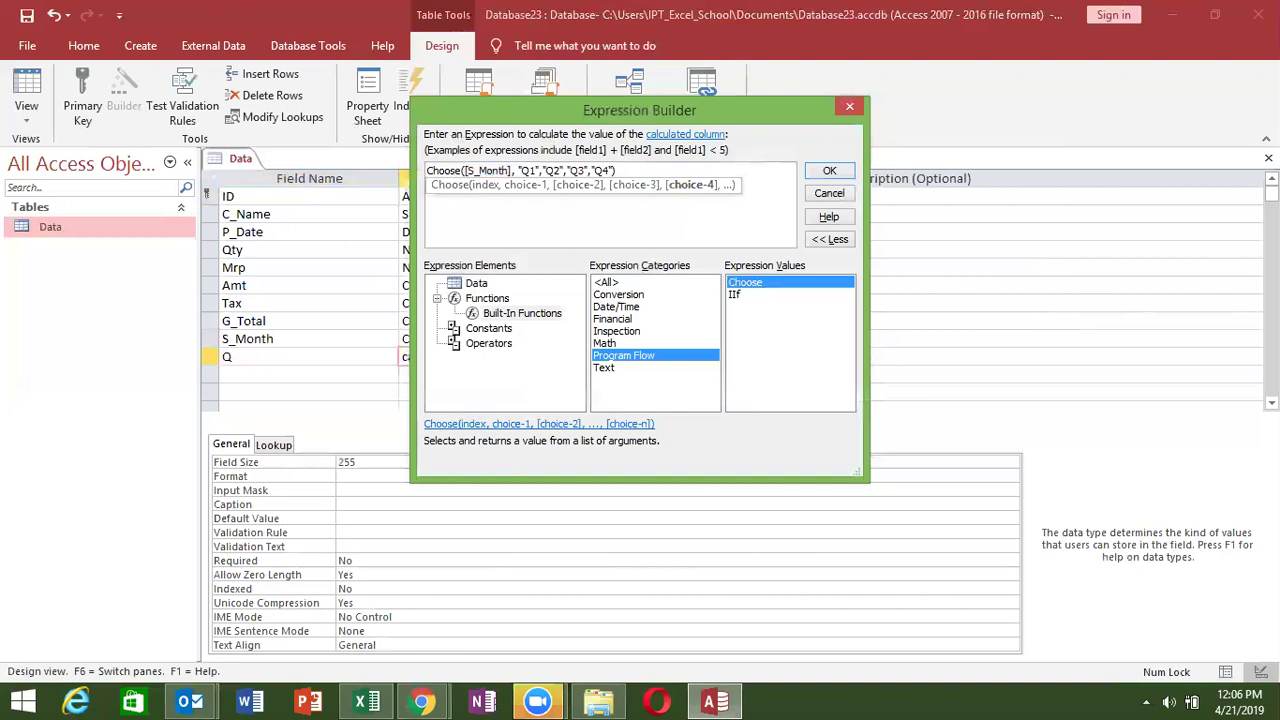
{"action": "left_click", "coordinate": [514, 171]}
{"action": "left_click", "coordinate": [378, 697]}
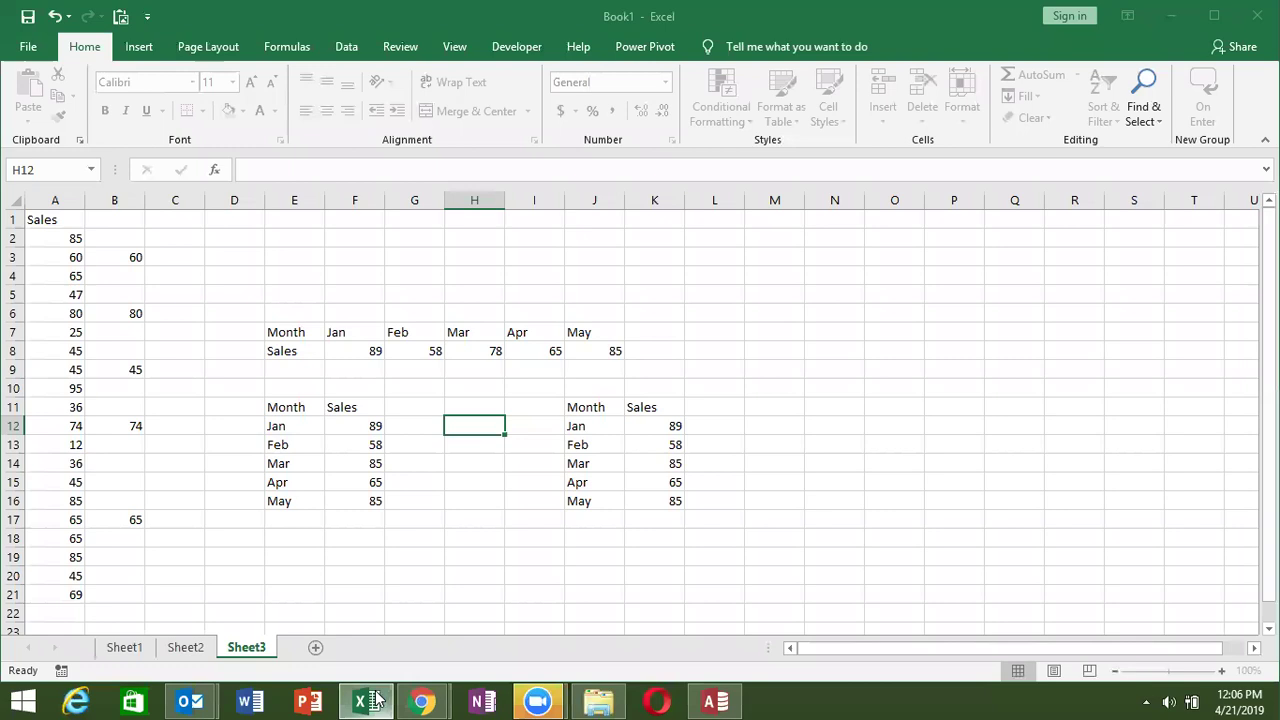
Enter '1-3 in M3 and quarter number 1 in N3
{"action": "left_click", "coordinate": [769, 261]}
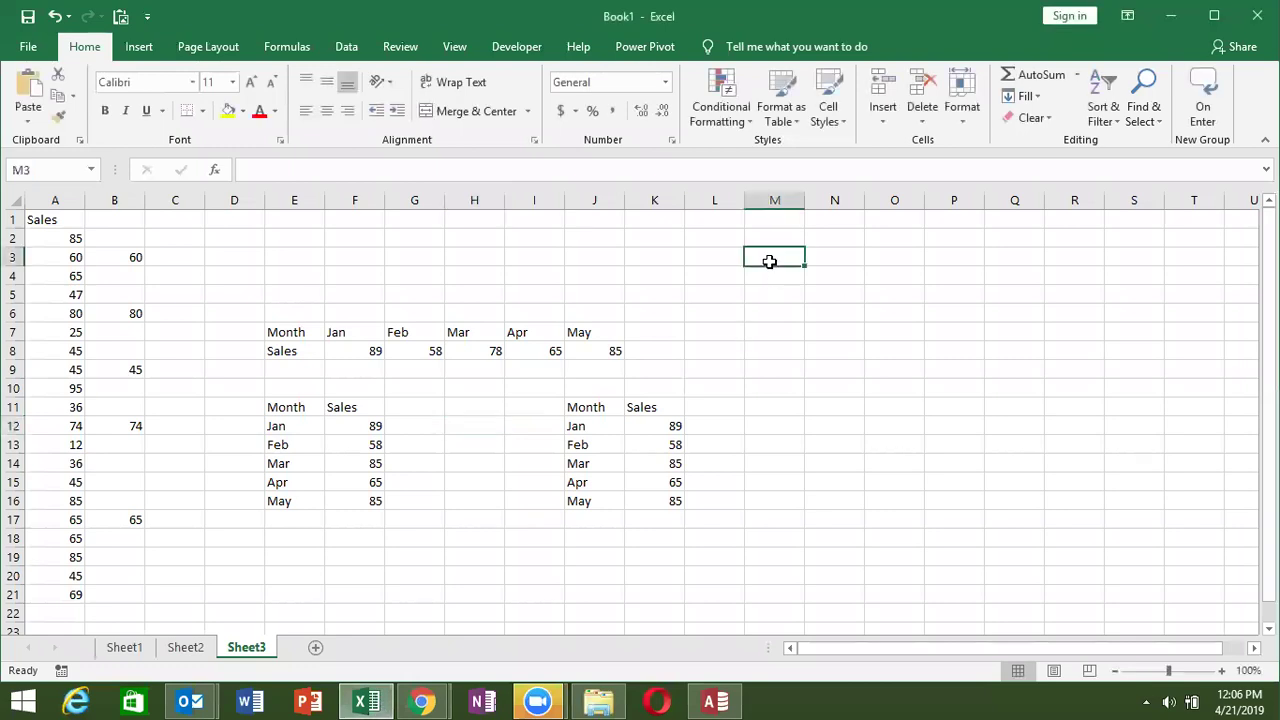
{"action": "type", "text": "1-"}
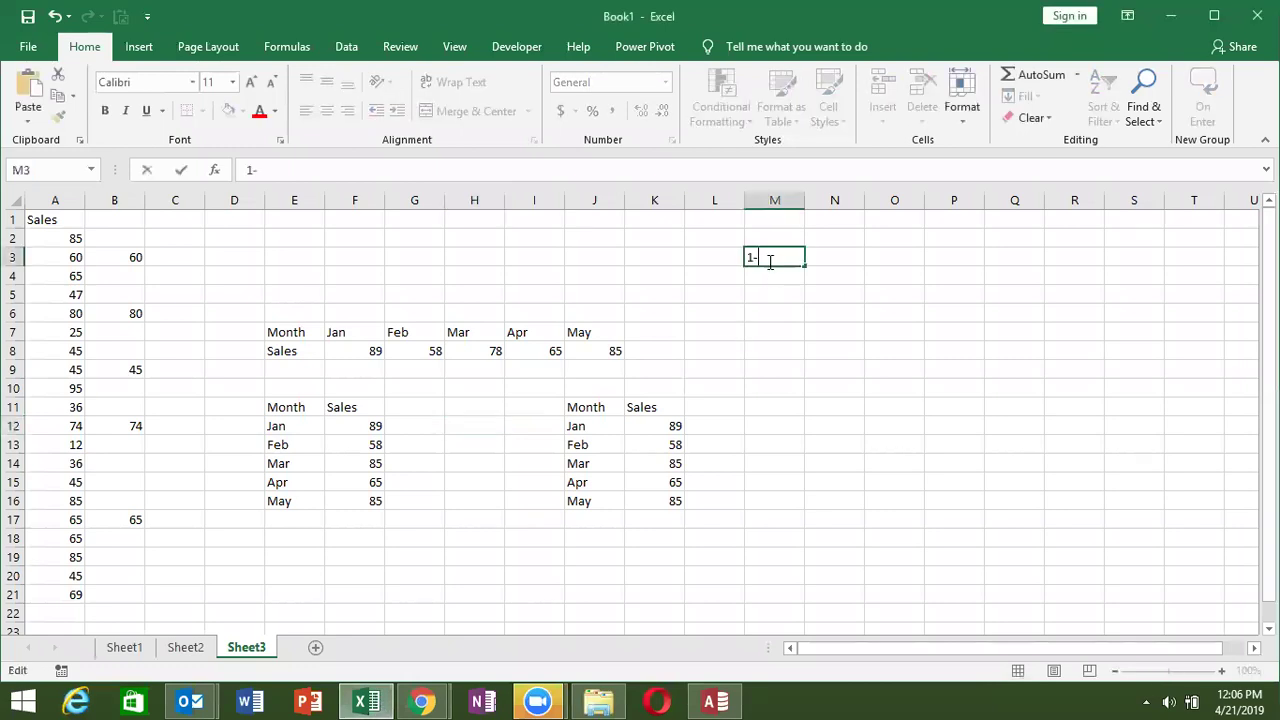
{"action": "key", "text": "BackSpace"}
{"action": "key", "text": "BackSpace"}
{"action": "type", "text": "'"}
{"action": "type", "text": "1-3"}
{"action": "key", "text": "Tab"}
{"action": "type", "text": "1"}
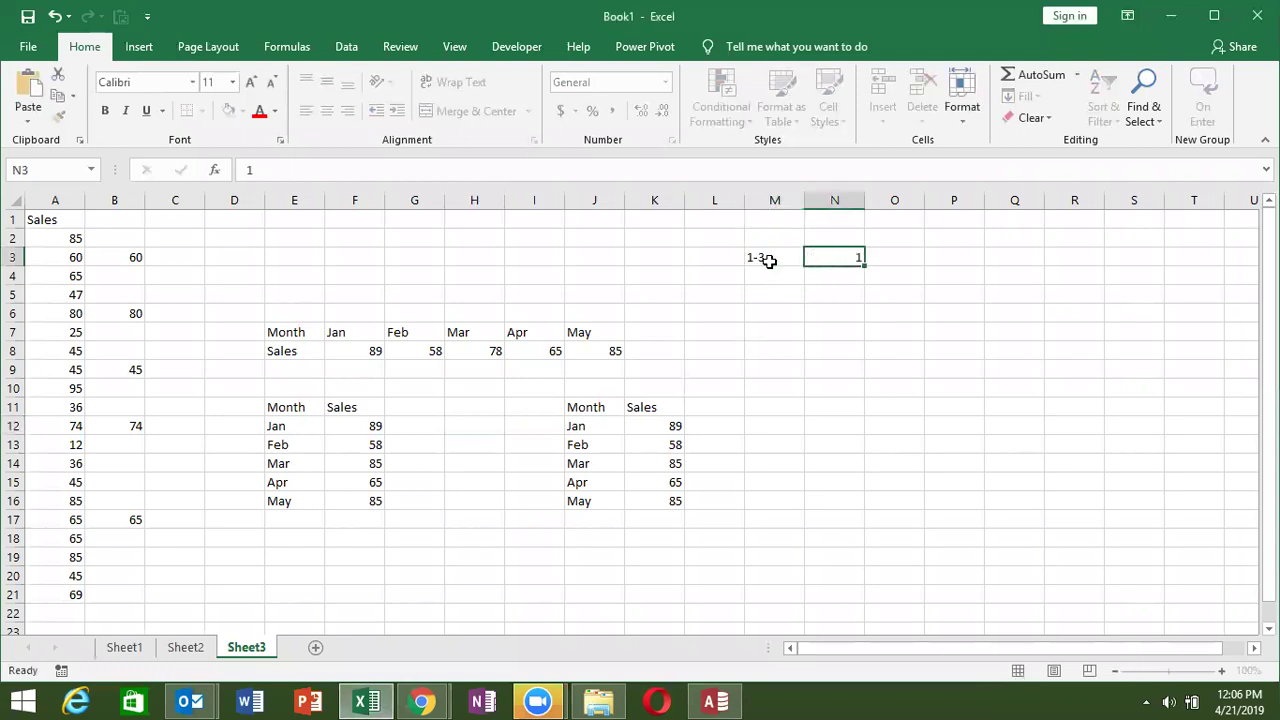
{"action": "key", "text": "Return"}
Enter 4-6 as text in M4 and quarter number 2 in N4
{"action": "type", "text": "3-"}
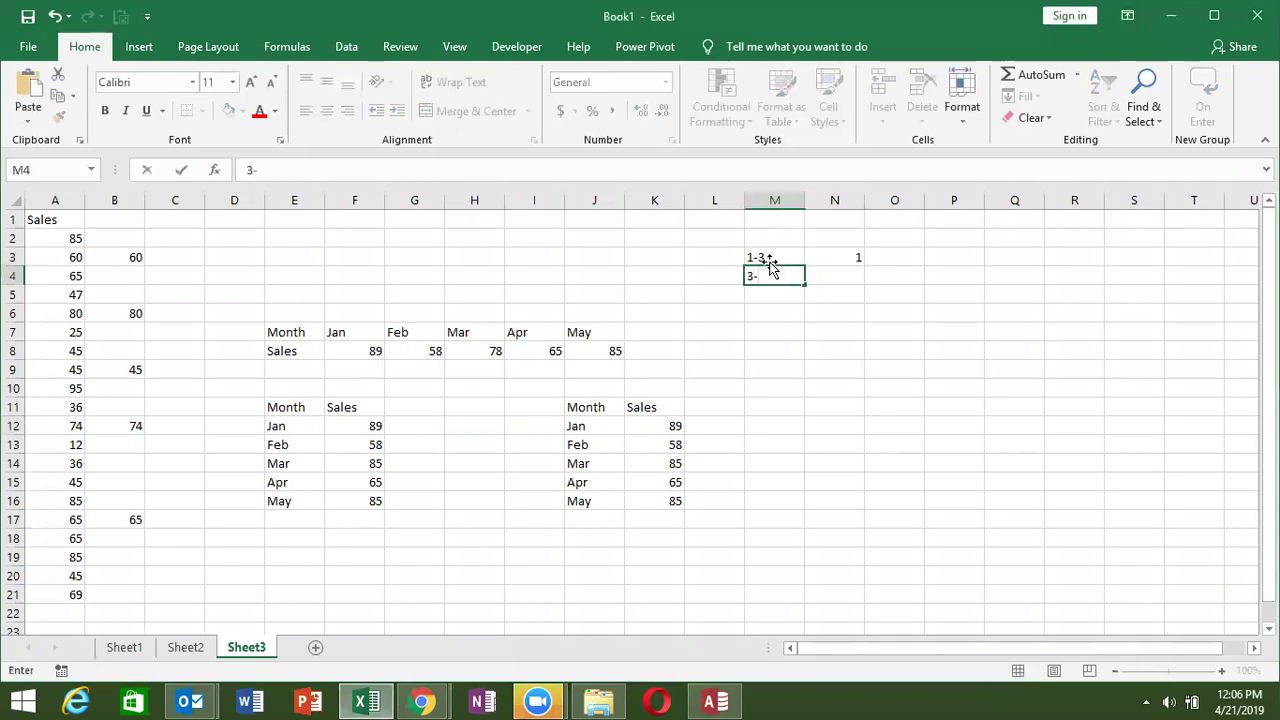
{"action": "type", "text": "6"}
{"action": "key", "text": "Tab"}
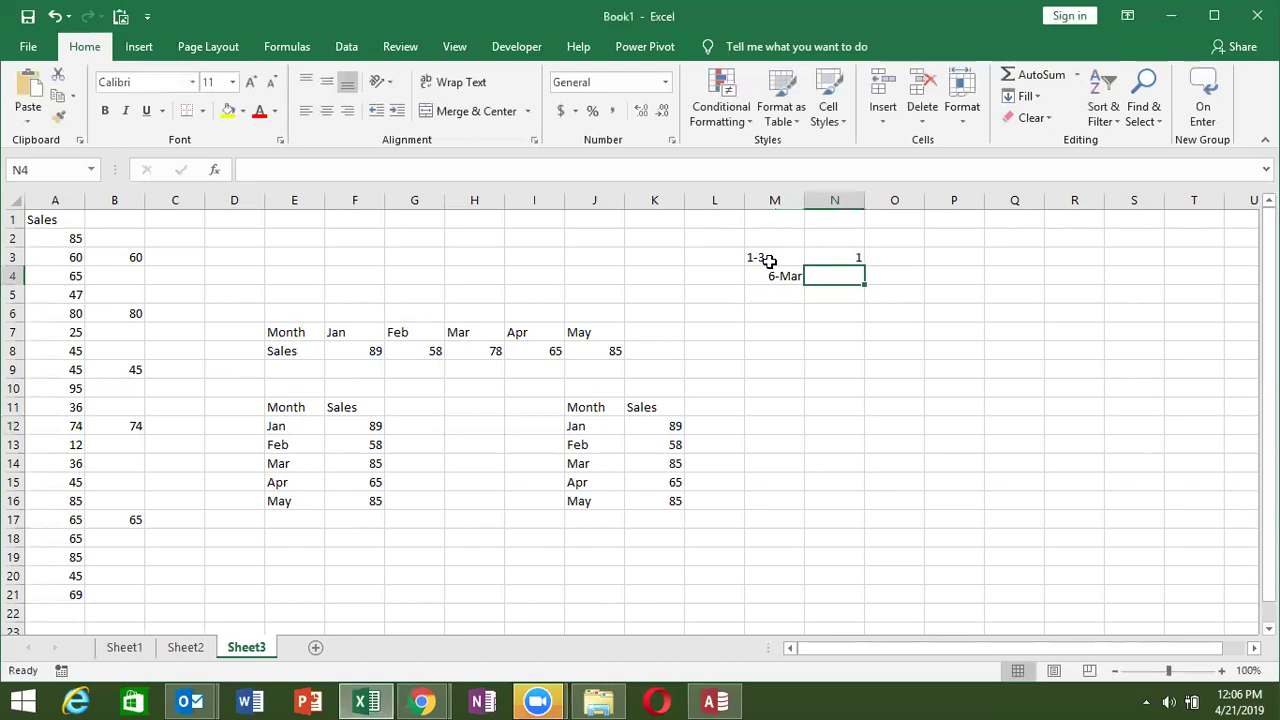
{"action": "key", "text": "Left"}
{"action": "type", "text": "4-"}
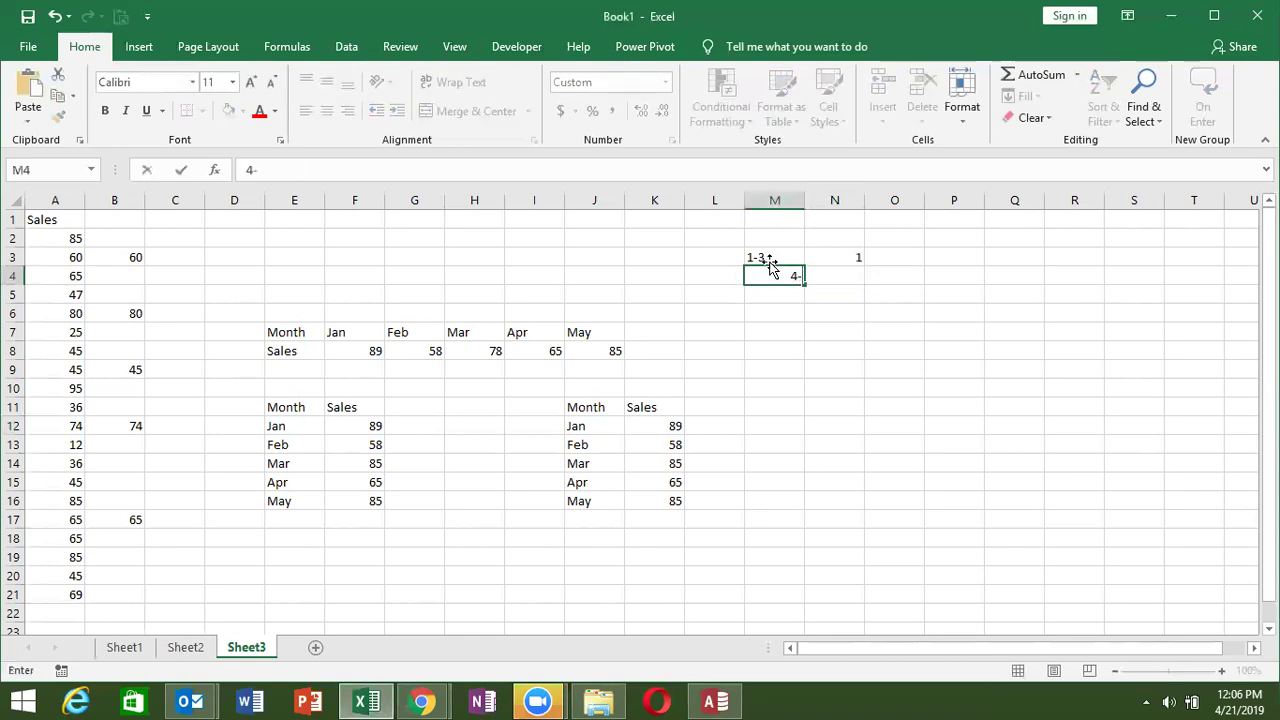
{"action": "type", "text": "6"}
{"action": "left_click", "coordinate": [787, 275]}
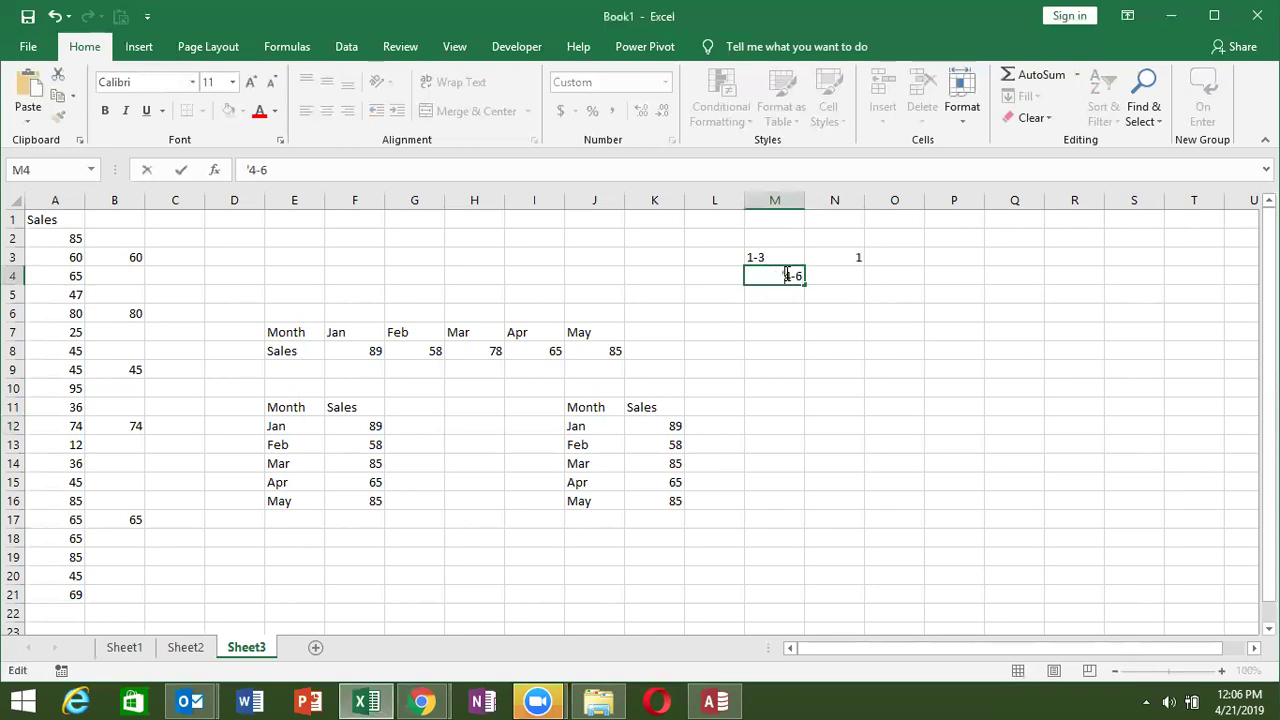
{"action": "key", "text": "Tab"}
{"action": "type", "text": "2"}
{"action": "key", "text": "Return"}
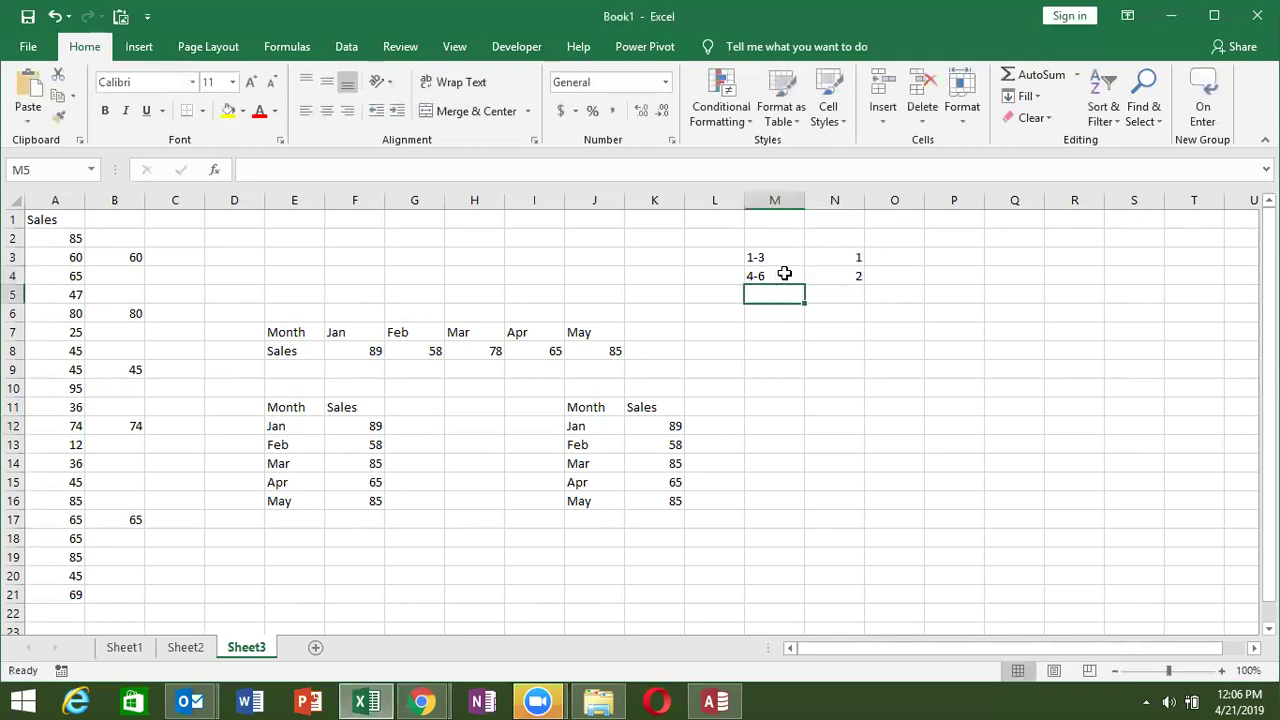
Try sample month values 2, 3 and 4 in I3 beside J3
{"action": "left_click", "coordinate": [518, 257]}
{"action": "type", "text": "2"}
{"action": "key", "text": "Tab"}
{"action": "type", "text": "1"}
{"action": "key", "text": "Return"}
{"action": "key", "text": "Up"}
{"action": "left_click", "coordinate": [518, 257]}
{"action": "type", "text": "3"}
{"action": "key", "text": "Tab"}
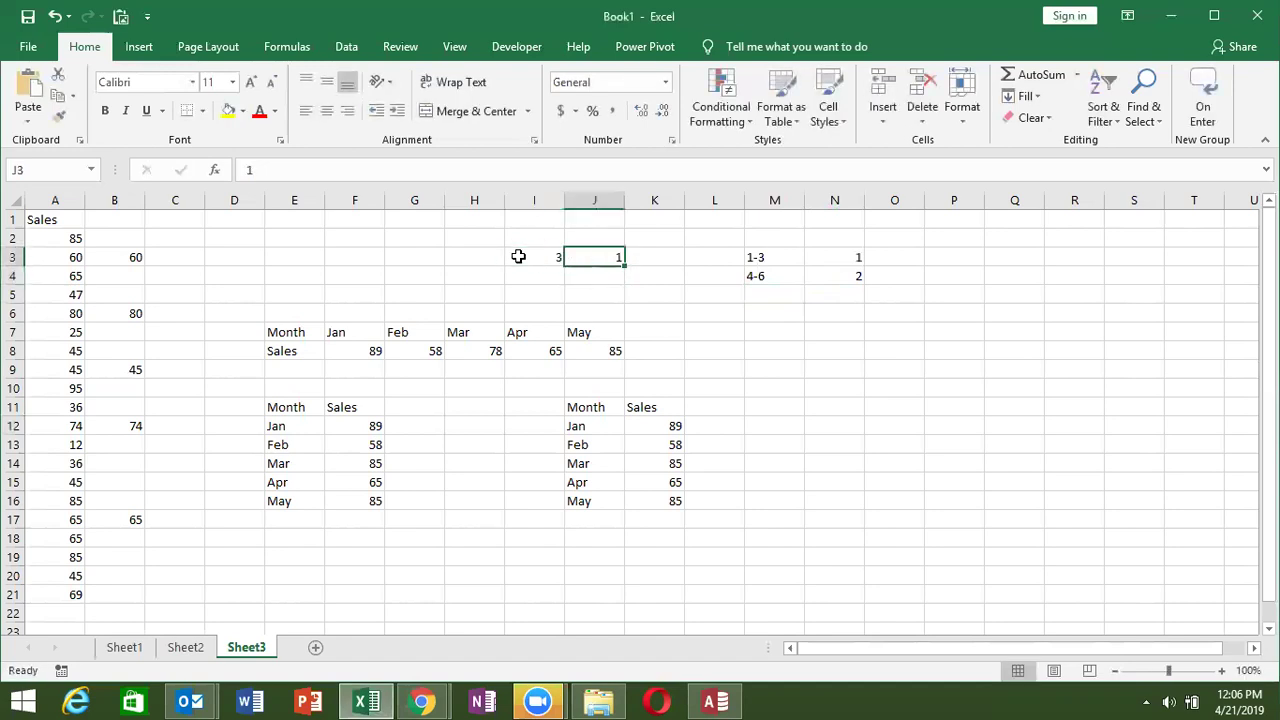
{"action": "type", "text": "4"}
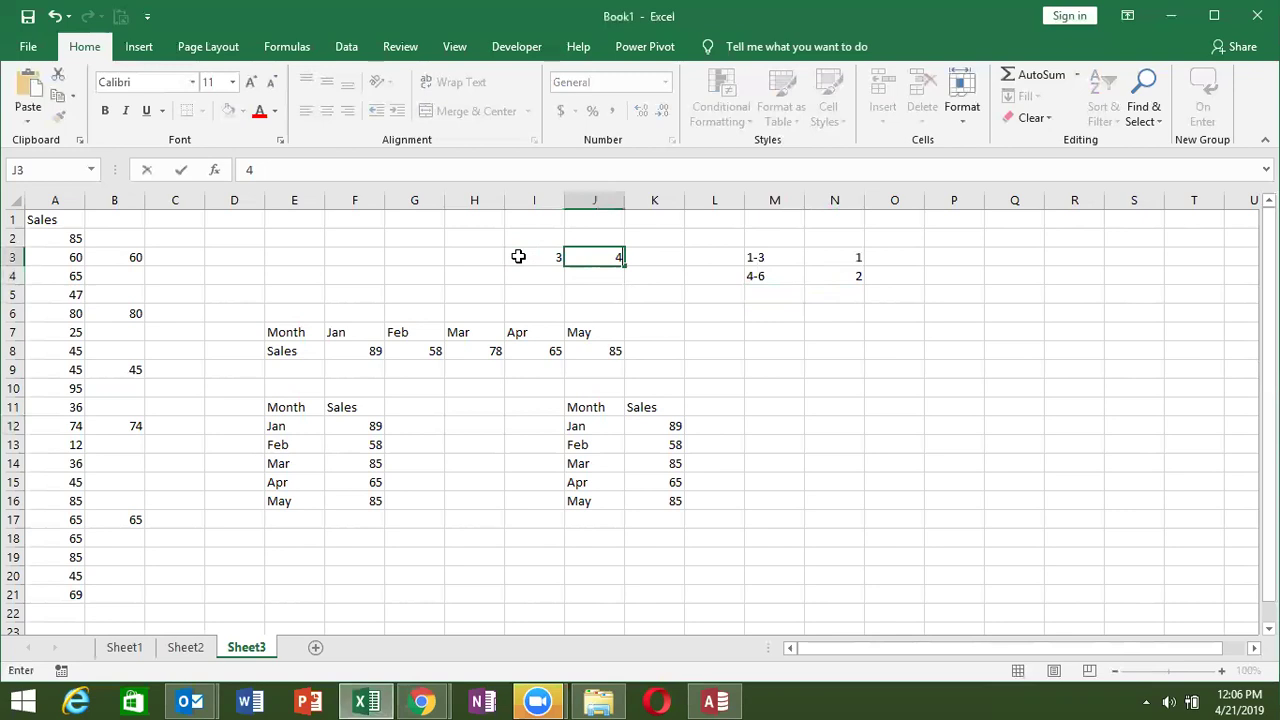
{"action": "key", "text": "Escape"}
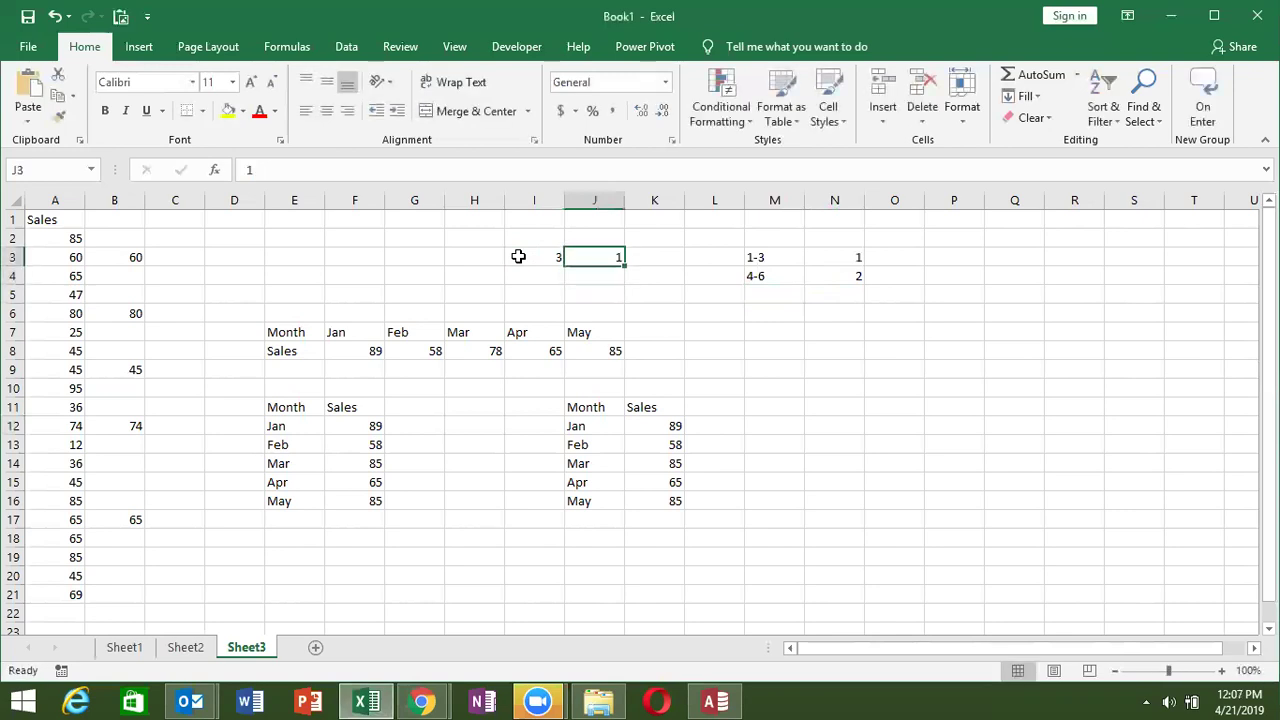
Make J3 divide the month in I3 by 3 with =I3/3
{"action": "type", "text": "="}
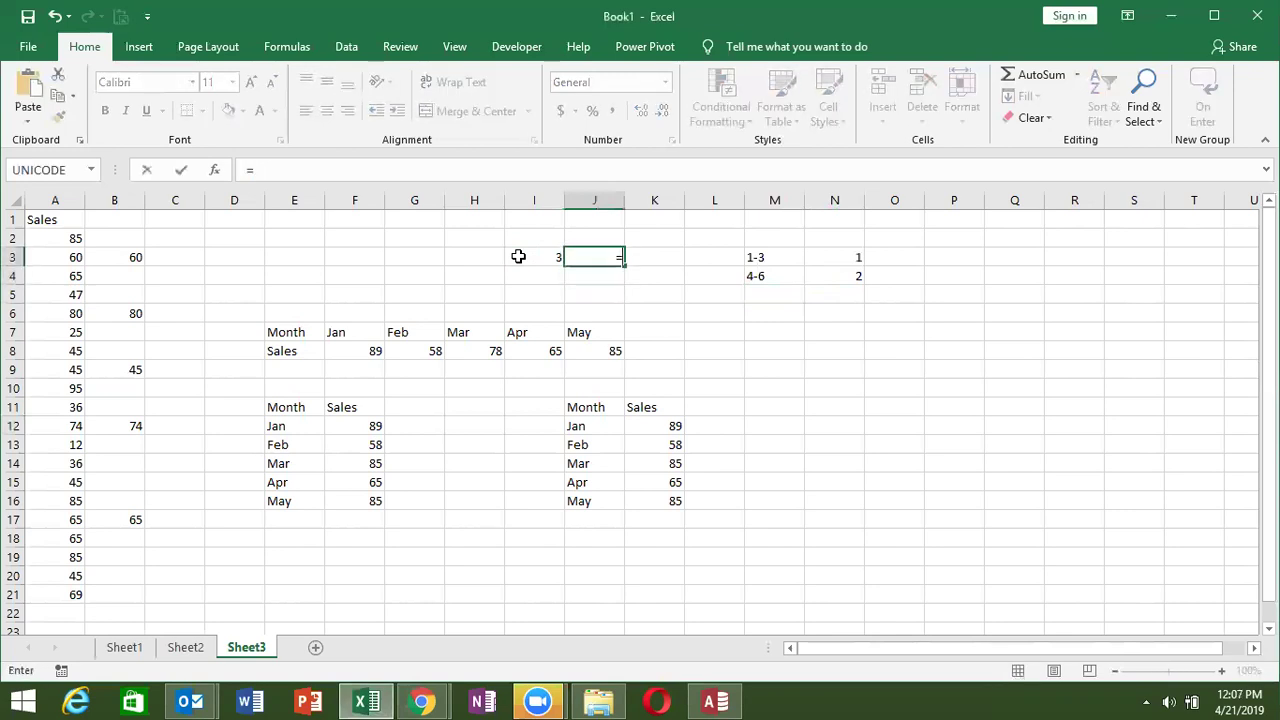
{"action": "left_click", "coordinate": [518, 257]}
{"action": "type", "text": "/"}
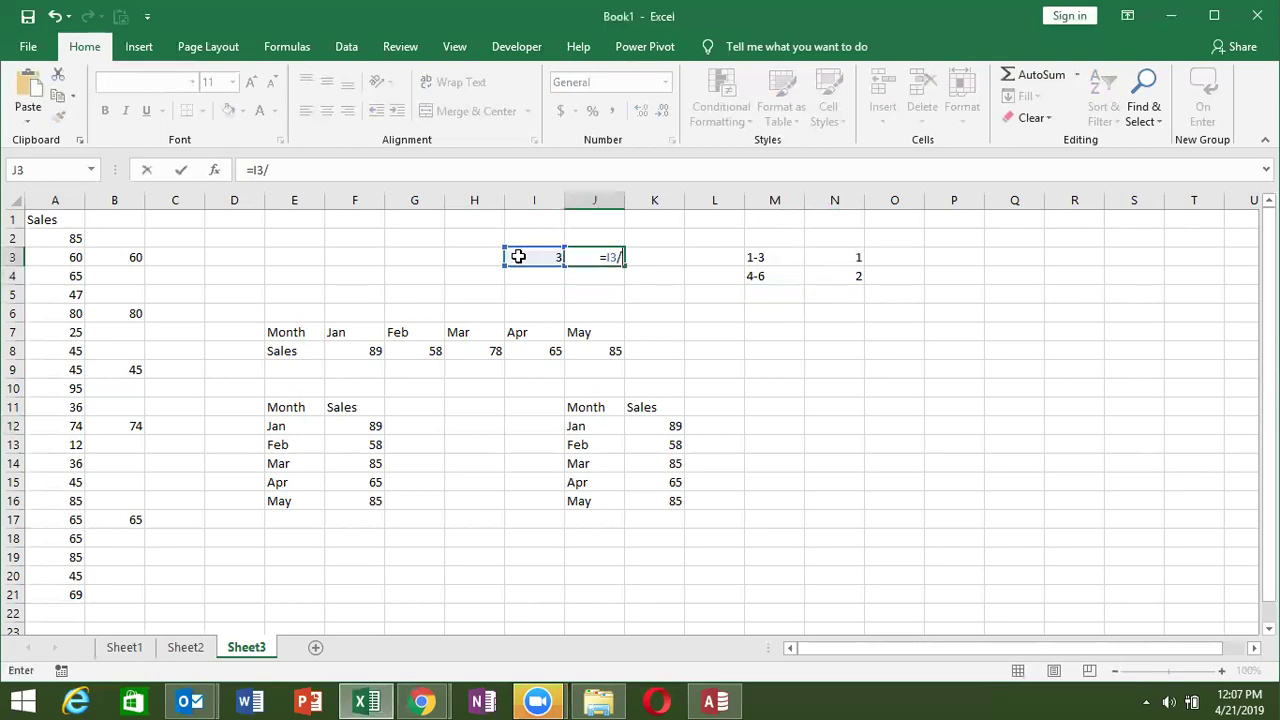
{"action": "type", "text": "2"}
{"action": "key", "text": "Return"}
{"action": "key", "text": "Up"}
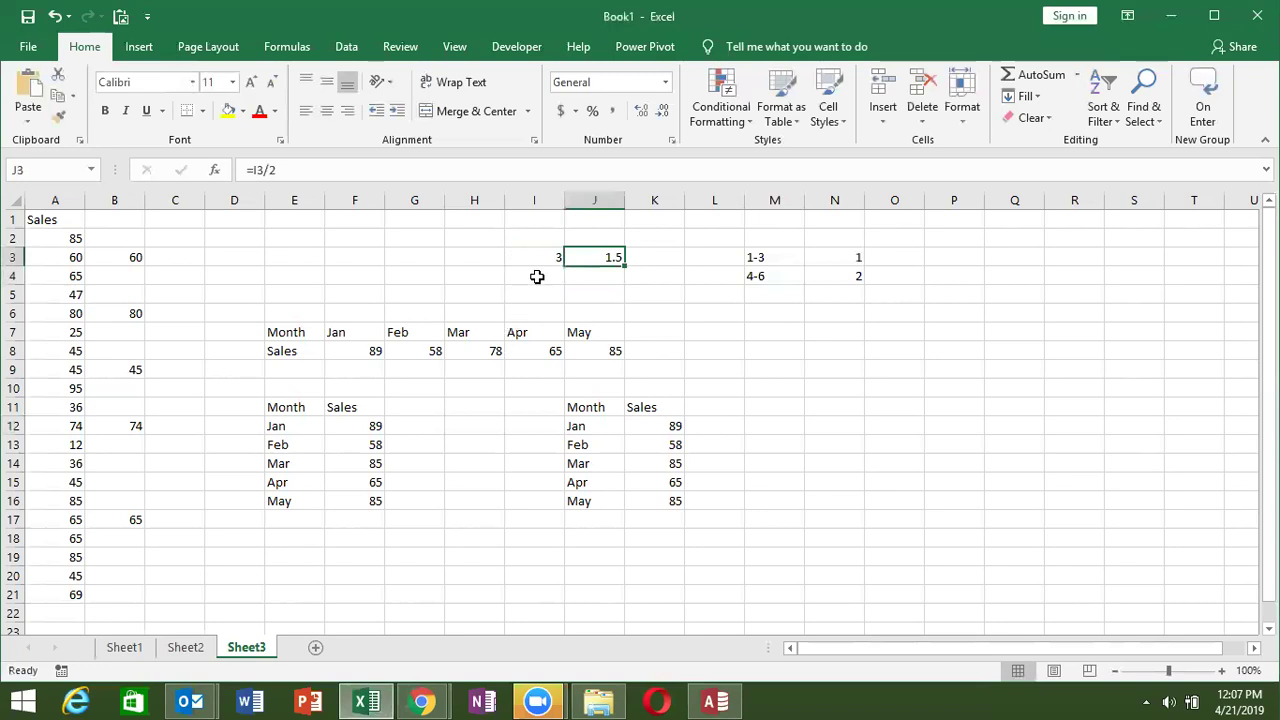
{"action": "left_click", "coordinate": [380, 175]}
{"action": "key", "text": "BackSpace"}
{"action": "type", "text": "3"}
{"action": "key", "text": "Return"}
{"action": "key", "text": "Up"}
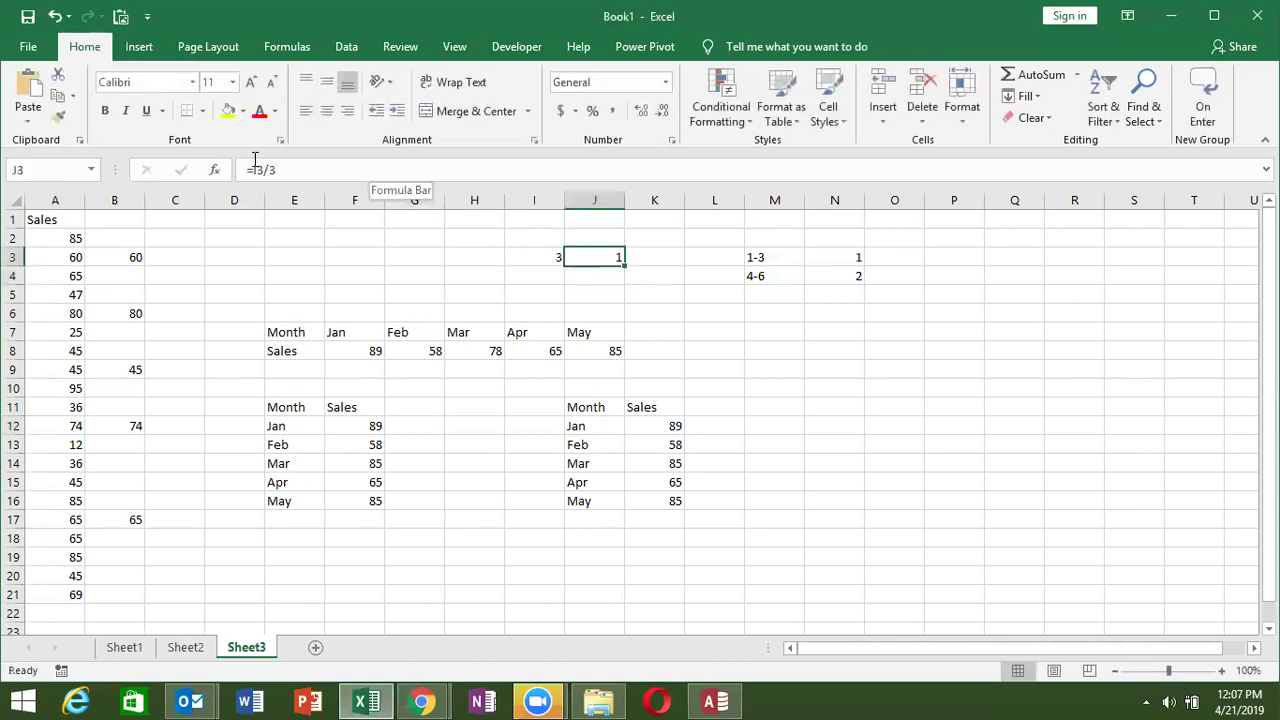
Wrap J3's formula in ROUNDUP as =ROUNDUP(I3/3,0)
{"action": "left_click", "coordinate": [256, 170]}
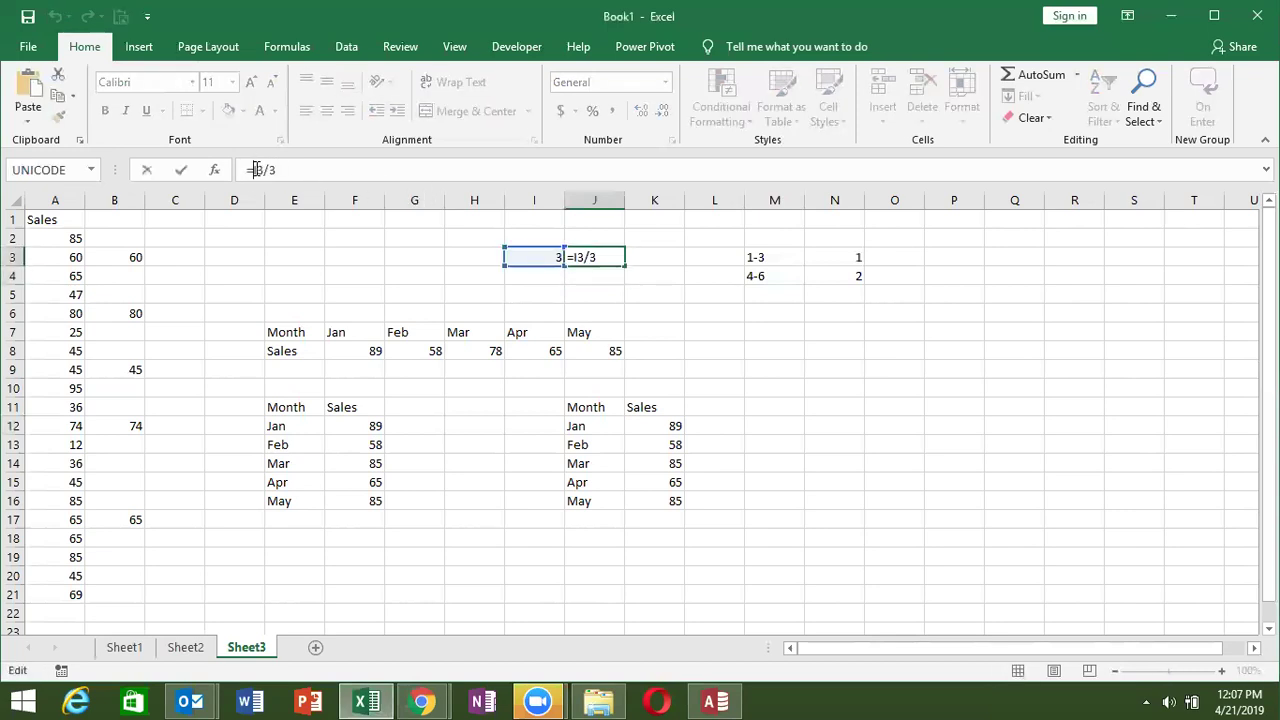
{"action": "type", "text": "rou"}
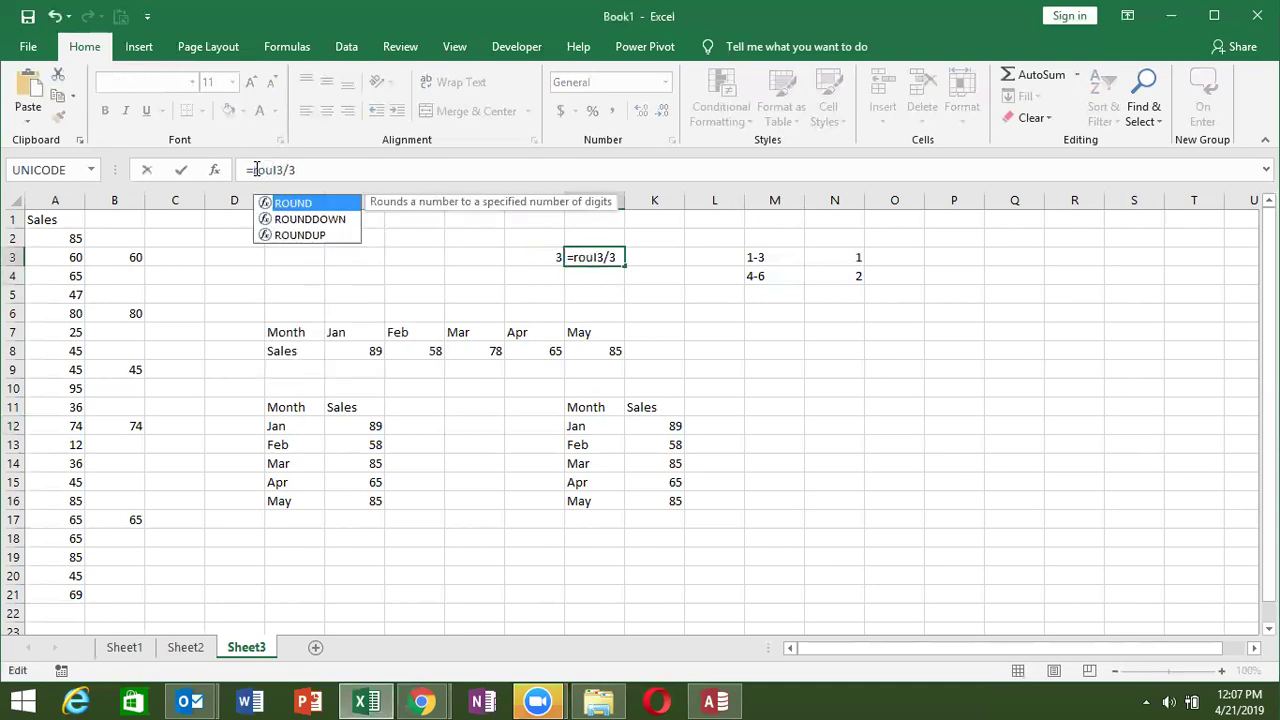
{"action": "key", "text": "Down"}
{"action": "key", "text": "Down"}
{"action": "key", "text": "Tab"}
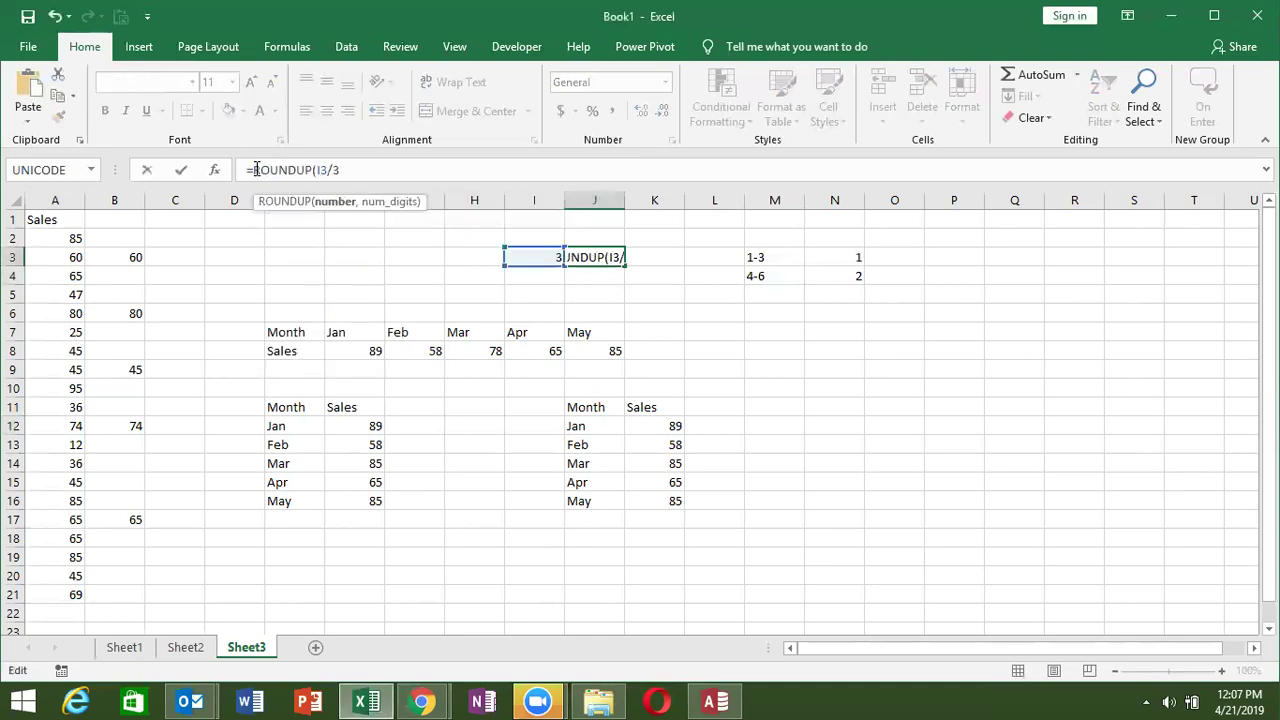
{"action": "type", "text": "."}
{"action": "key", "text": "BackSpace"}
{"action": "type", "text": ",0)"}
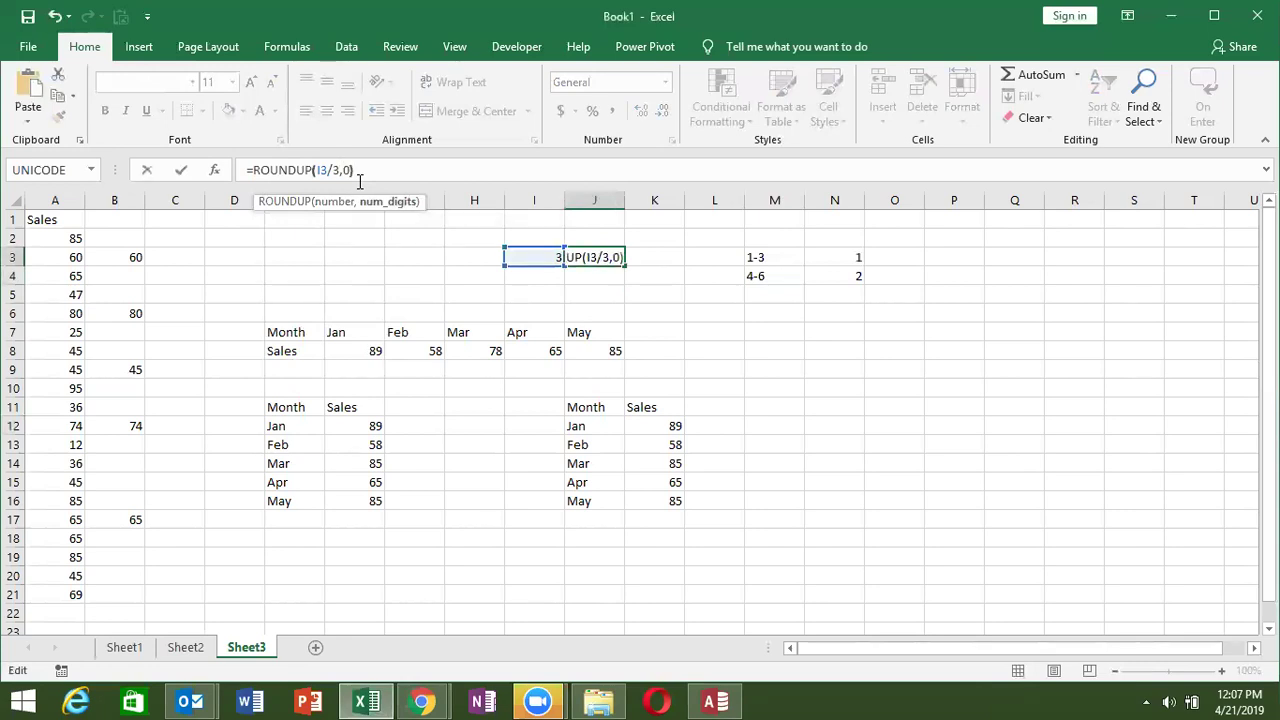
{"action": "key", "text": "Return"}
{"action": "key", "text": "Up"}
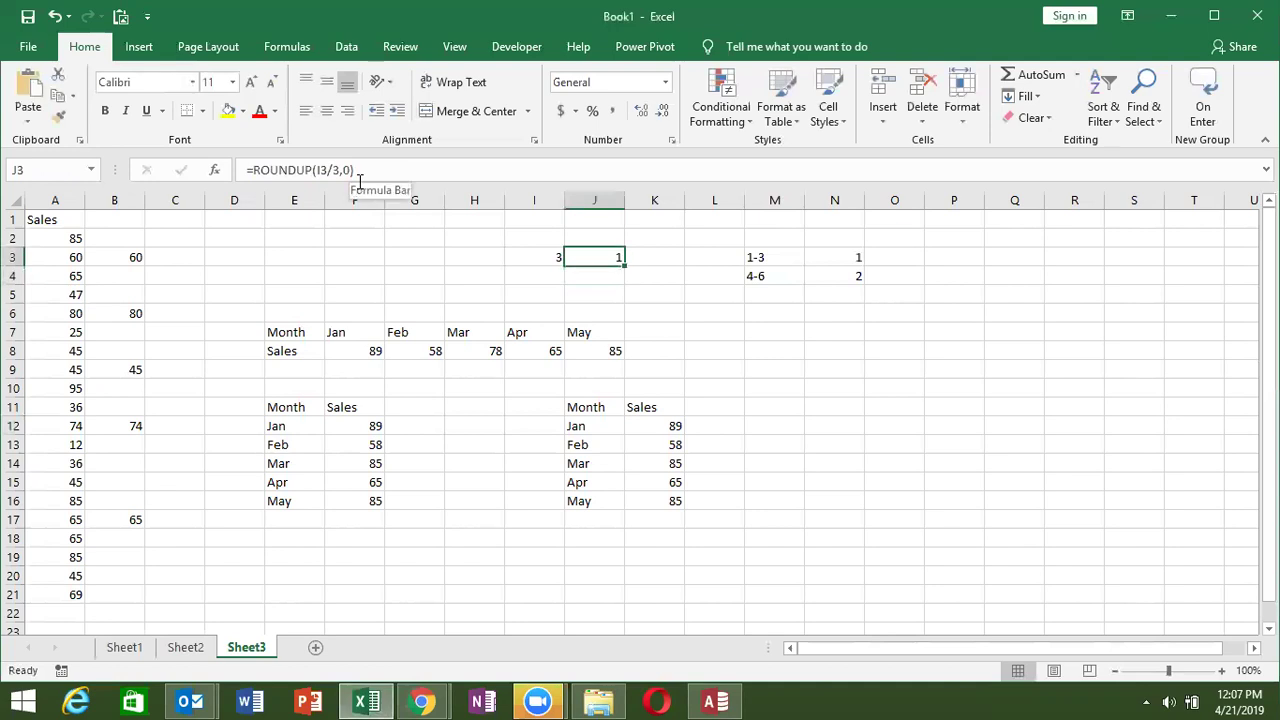
Test month 4 in I3 and change J3 to =ROUND(I3/3,0)
{"action": "key", "text": "Left"}
{"action": "type", "text": "4"}
{"action": "key", "text": "Return"}
{"action": "key", "text": "Up"}
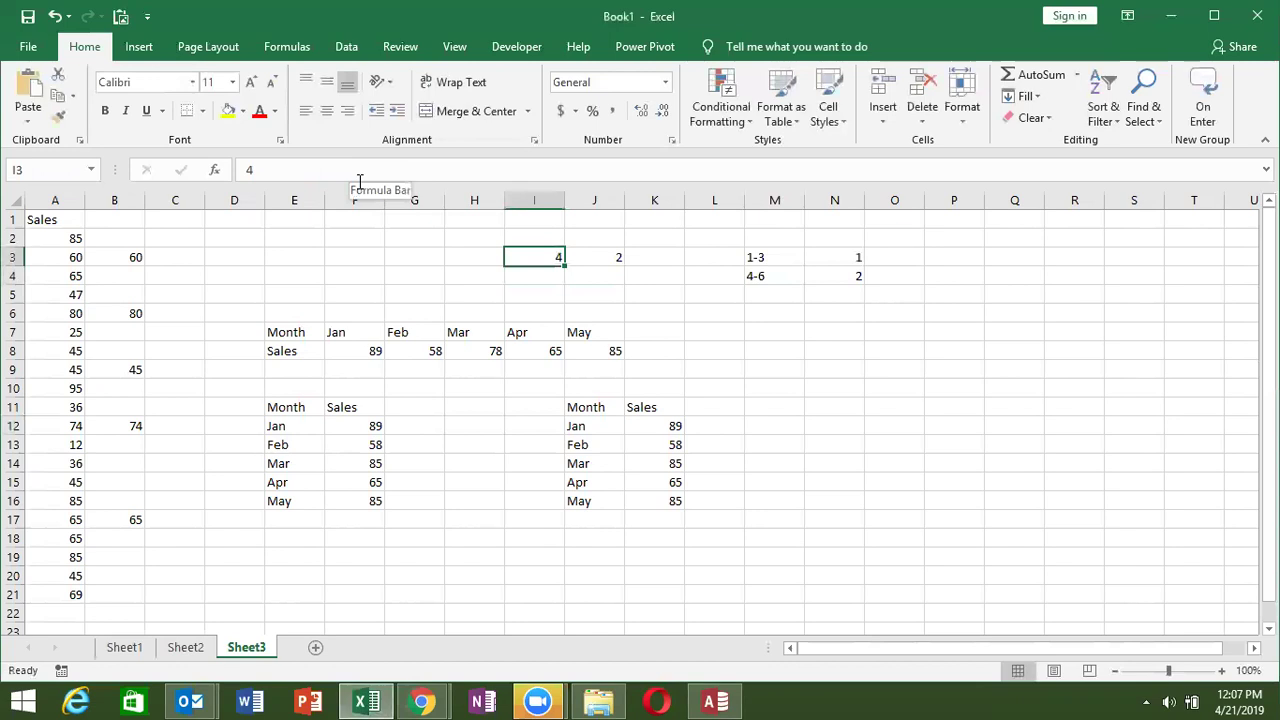
{"action": "key", "text": "Right"}
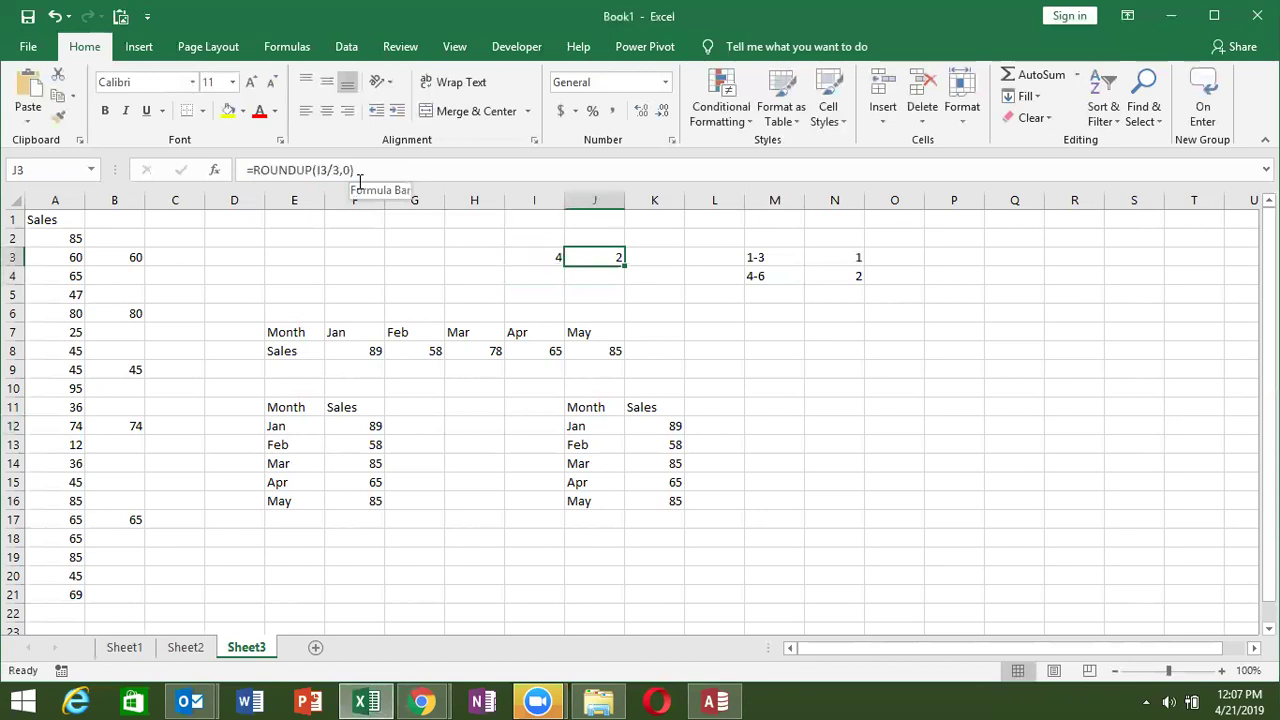
{"action": "left_click", "coordinate": [313, 170]}
{"action": "key", "text": "BackSpace"}
{"action": "key", "text": "BackSpace"}
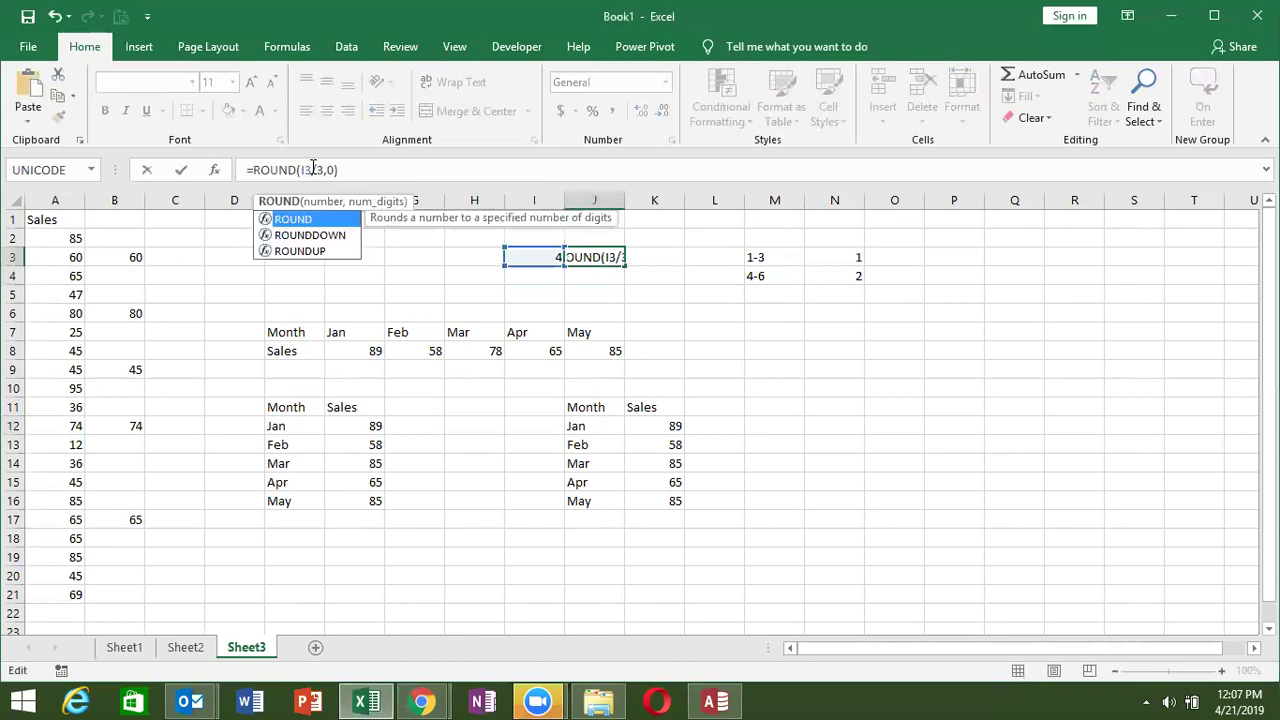
{"action": "type", "text": "d"}
{"action": "key", "text": "ctrl+Return"}
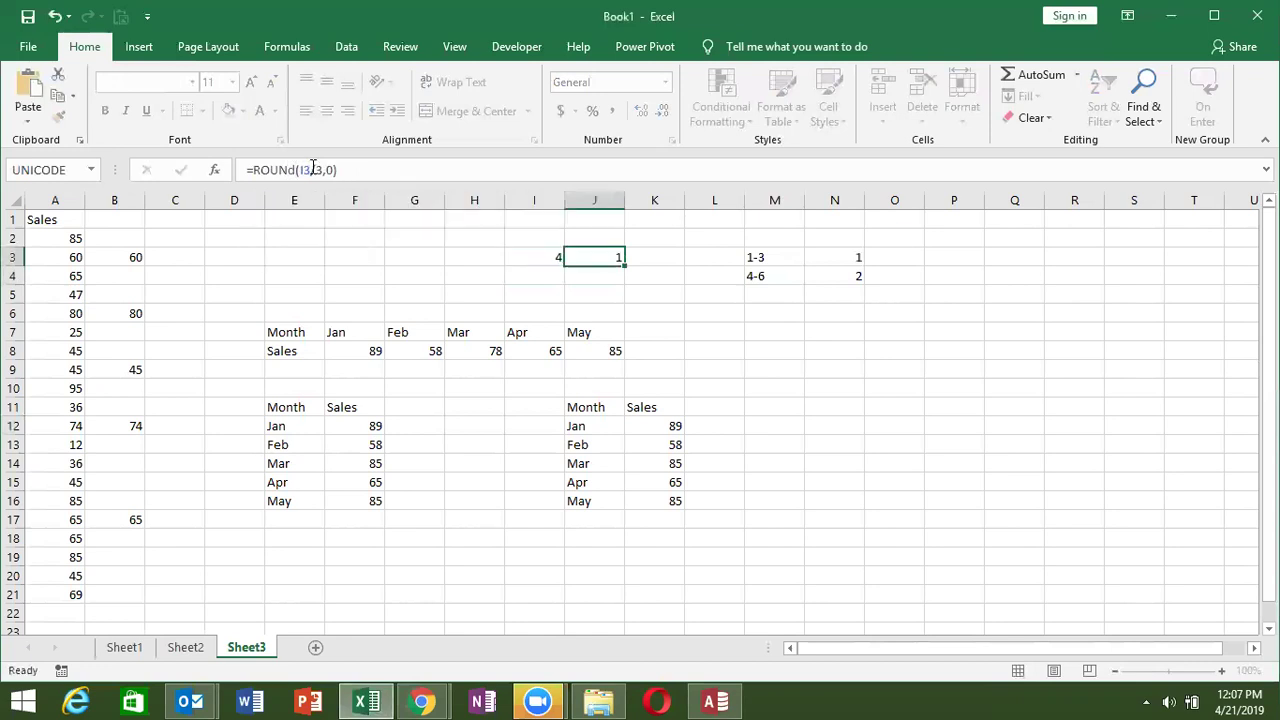
Test J3's rounding by entering months 1, 2, 3 and 4 in I3
{"action": "key", "text": "Left"}
{"action": "type", "text": "1"}
{"action": "key", "text": "ctrl+Return"}
{"action": "type", "text": "2"}
{"action": "key", "text": "Return"}
{"action": "key", "text": "Up"}
{"action": "type", "text": "3"}
{"action": "key", "text": "Return"}
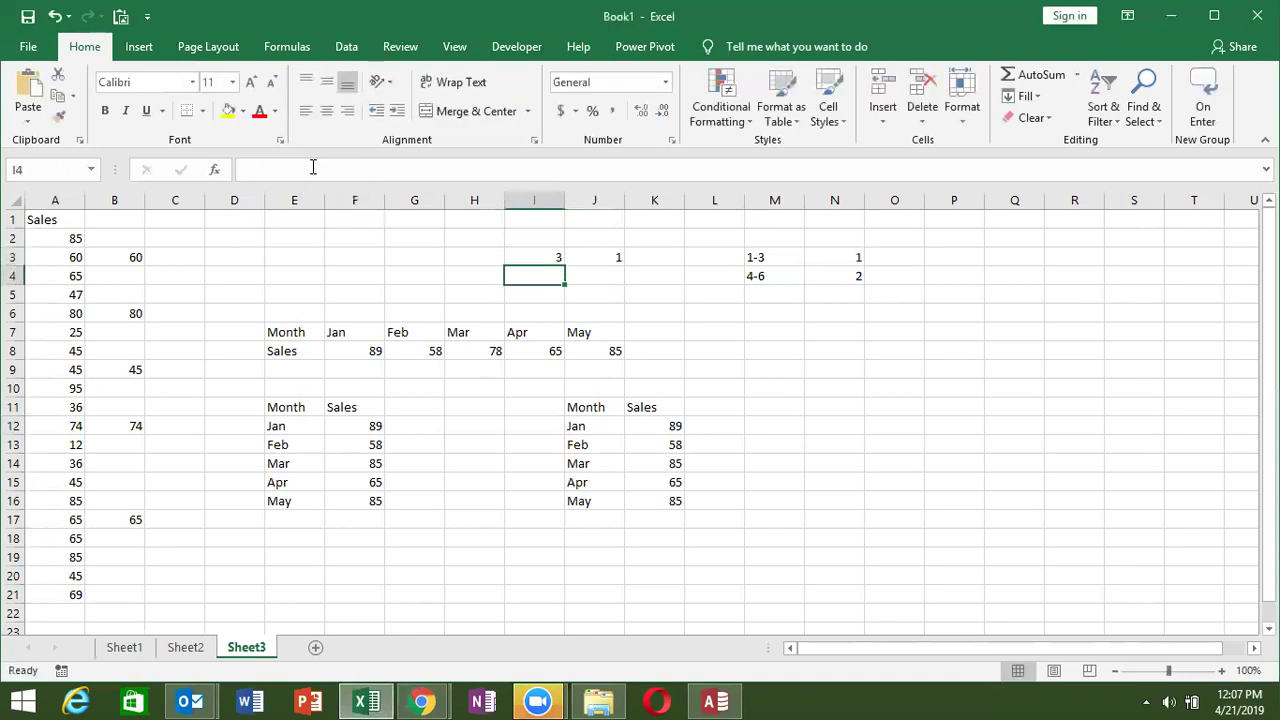
{"action": "key", "text": "Up"}
{"action": "type", "text": "4"}
{"action": "key", "text": "Return"}
{"action": "key", "text": "Up"}
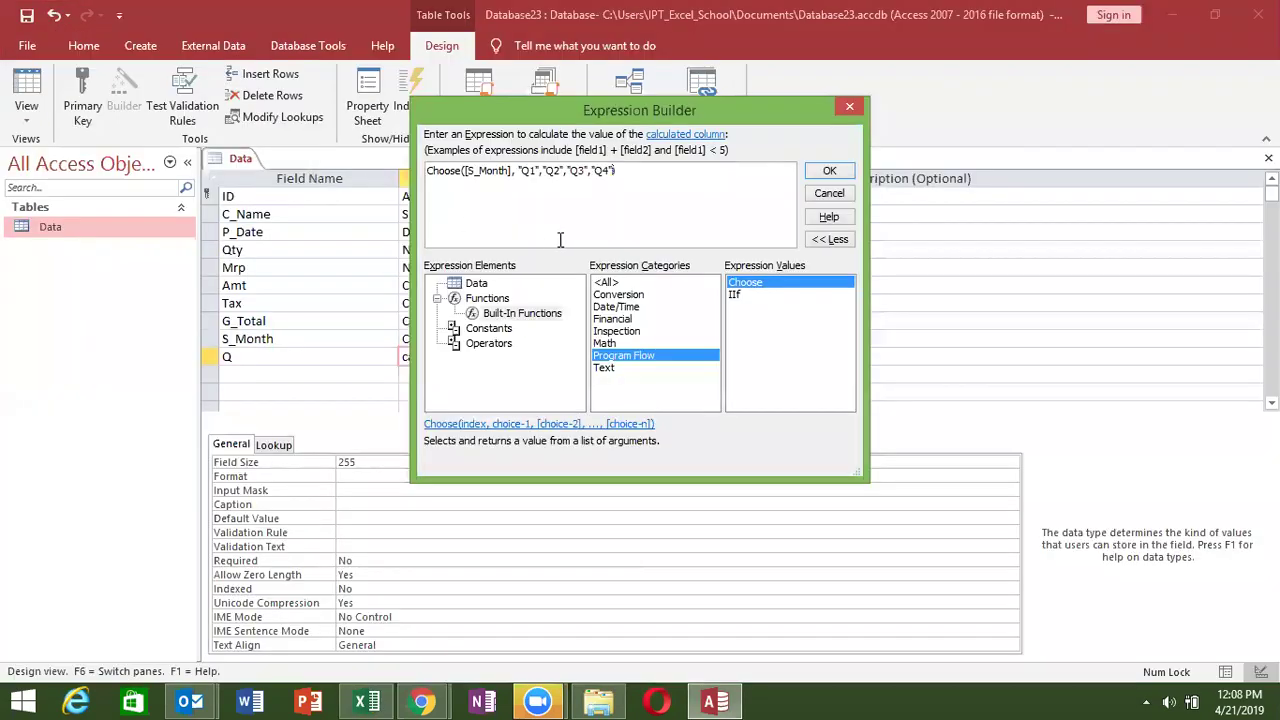
Change the Choose index in Q's expression to [S_Month]/3
{"action": "left_click", "coordinate": [608, 367]}
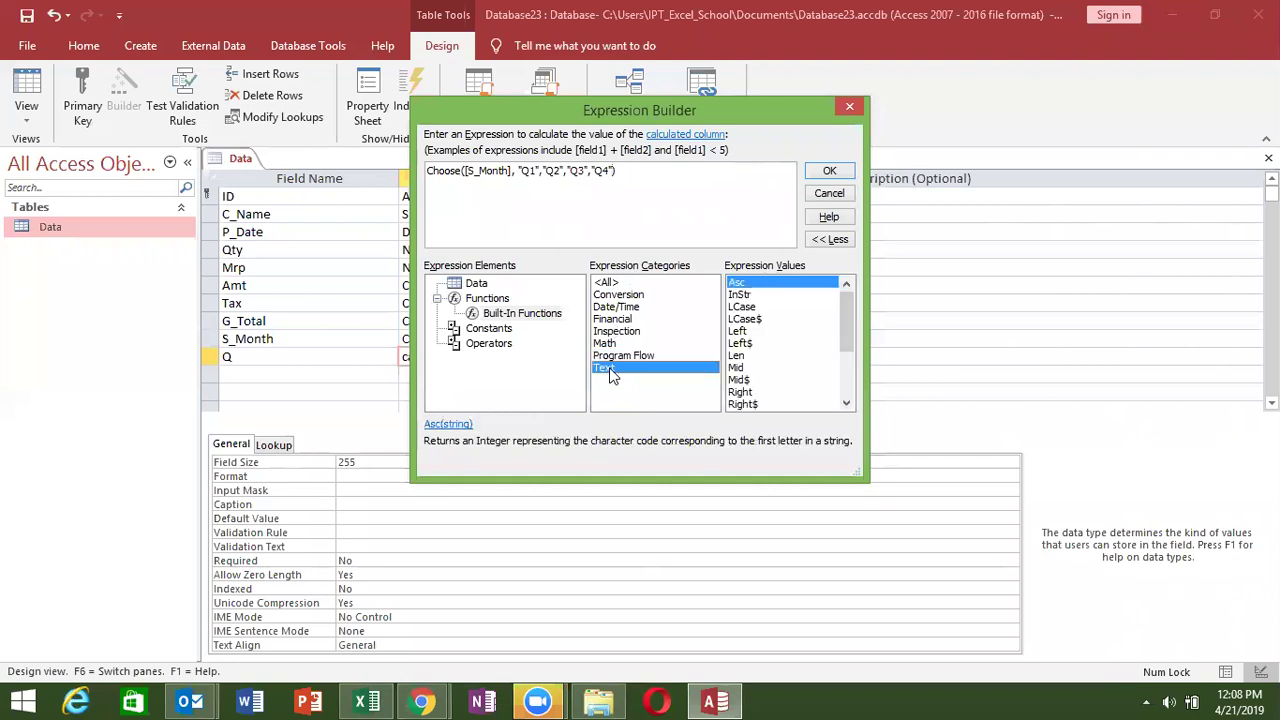
{"action": "mouse_move", "coordinate": [843, 340]}
{"action": "left_mouse_down"}
{"action": "mouse_move", "coordinate": [843, 375]}
{"action": "mouse_move", "coordinate": [838, 345]}
{"action": "left_mouse_up"}
{"action": "type", "text": "]"}
{"action": "type", "text": ","}
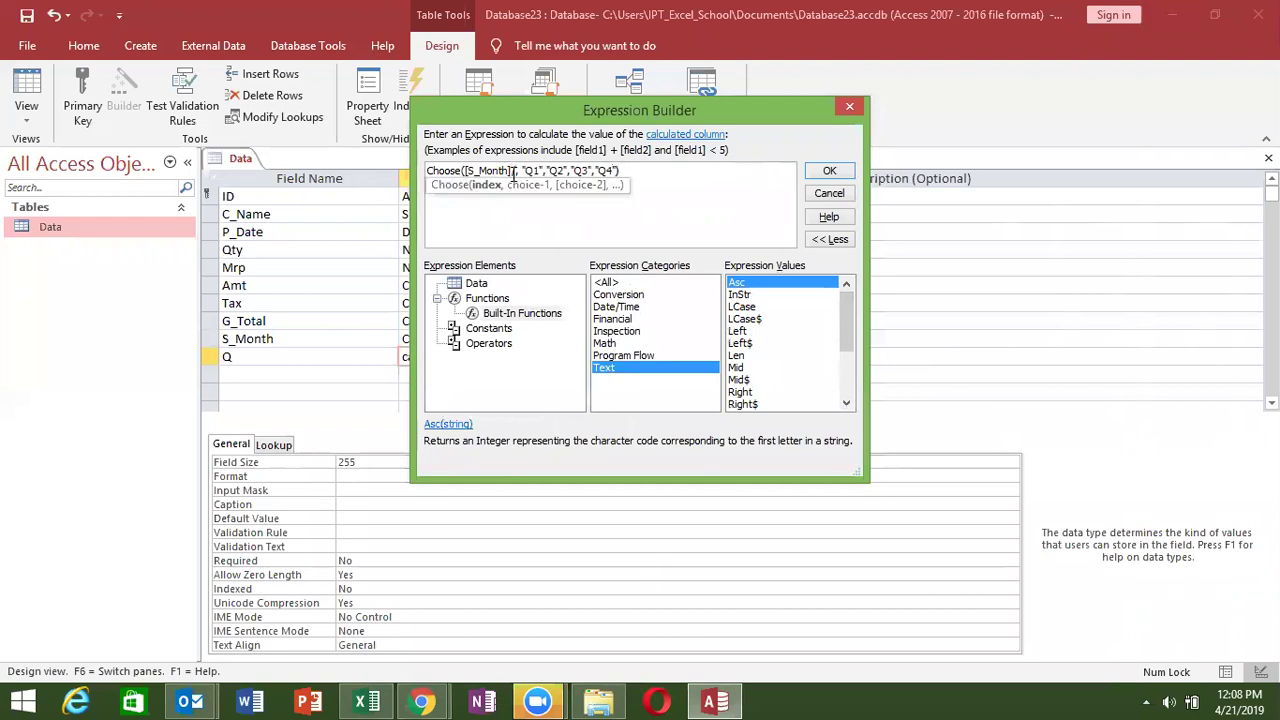
{"action": "type", "text": "/3"}
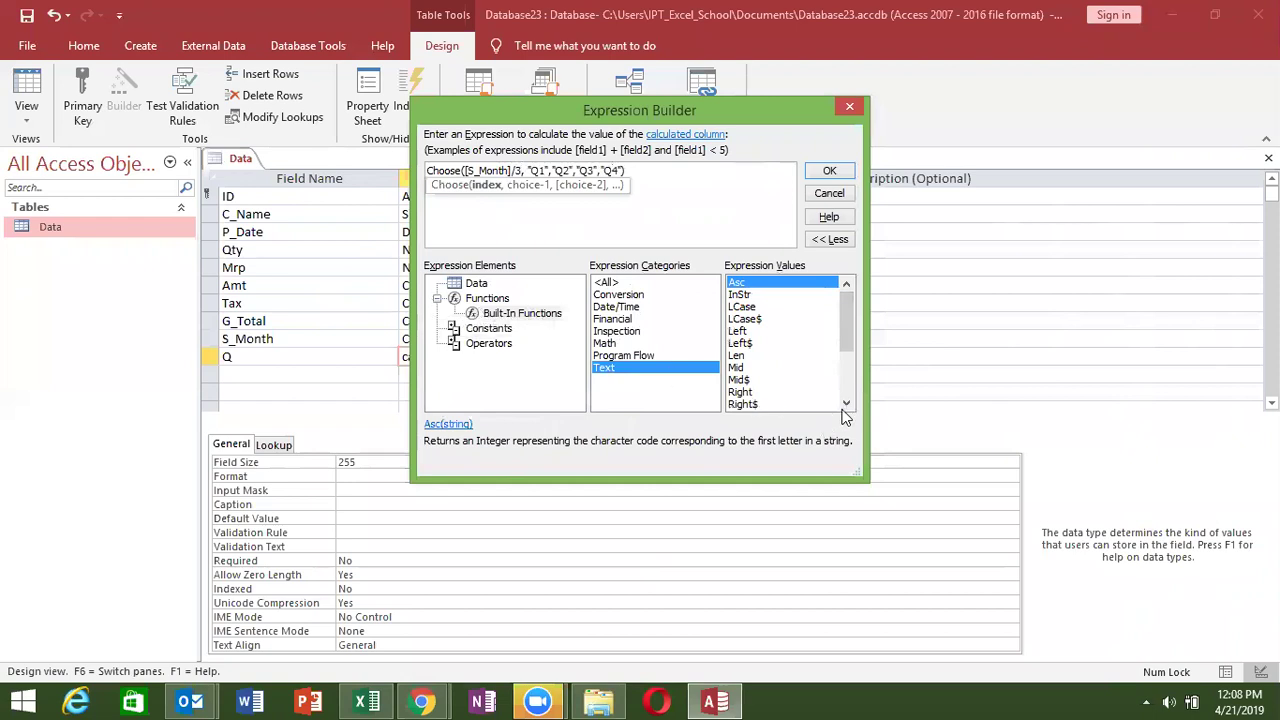
Browse the function categories and read the TimeSerial, DateSerial and MonthName descriptions
{"action": "left_click", "coordinate": [640, 344]}
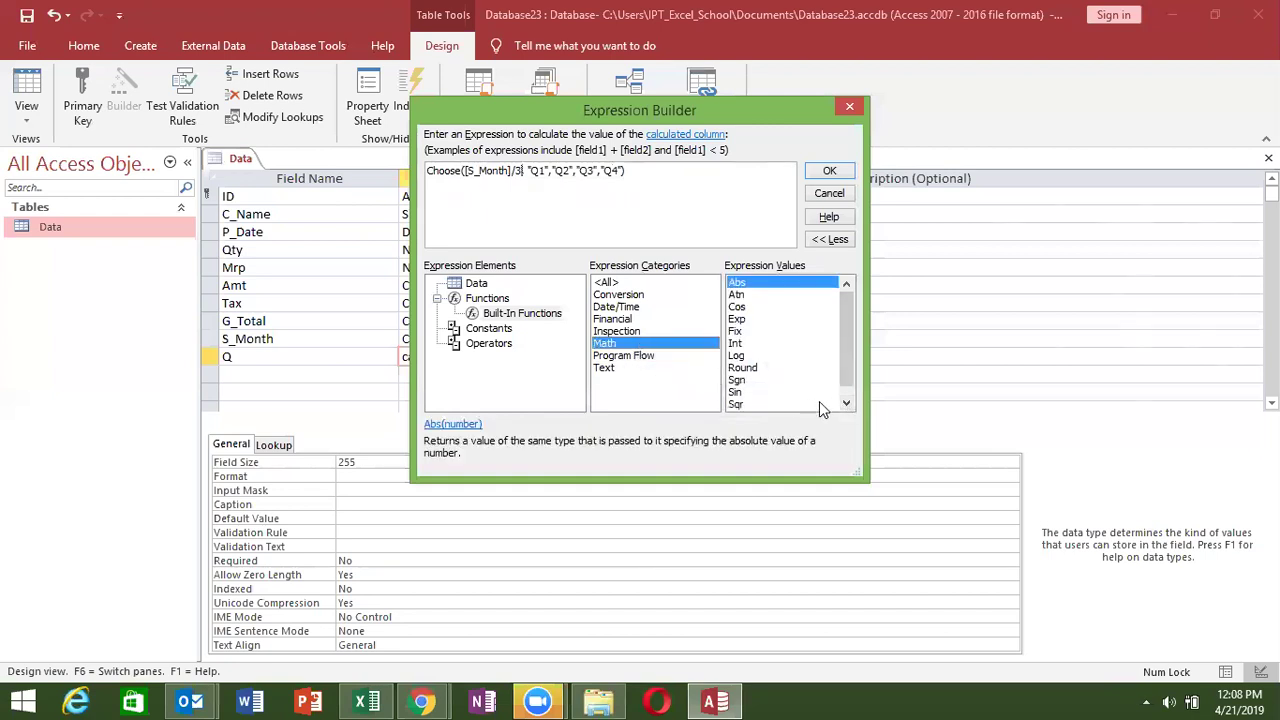
{"action": "left_click", "coordinate": [846, 405]}
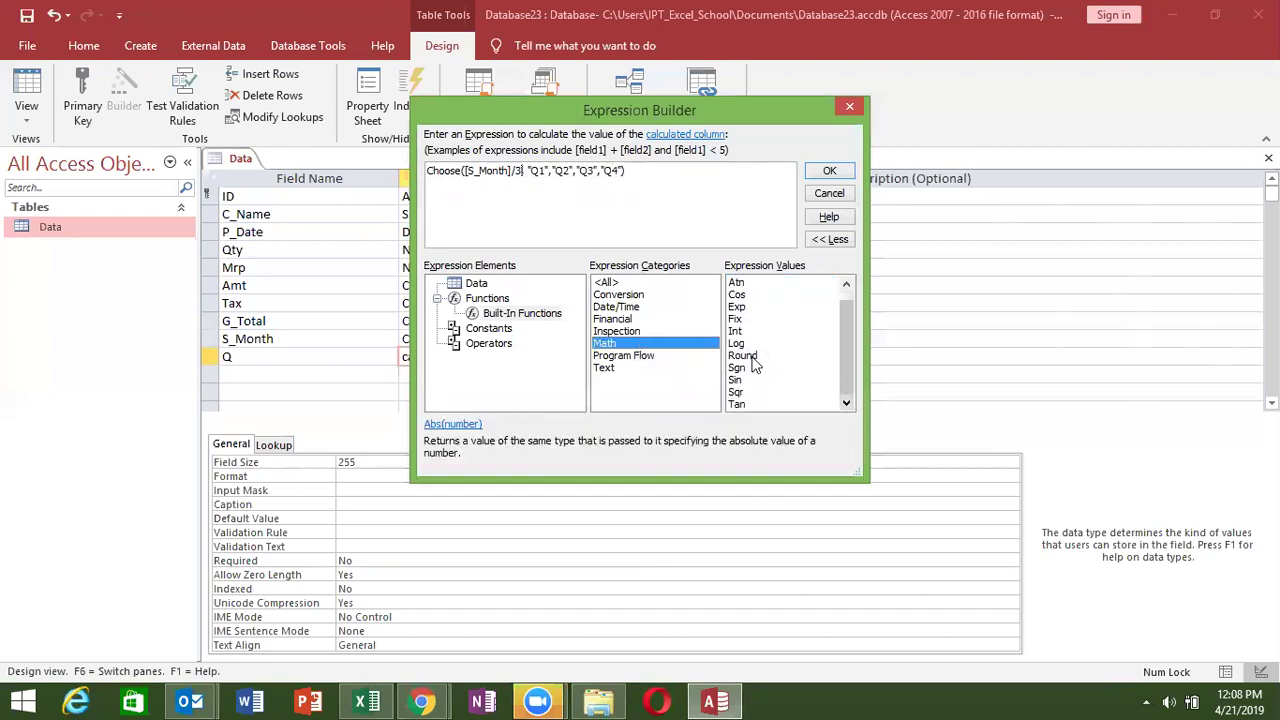
{"action": "left_click", "coordinate": [652, 332]}
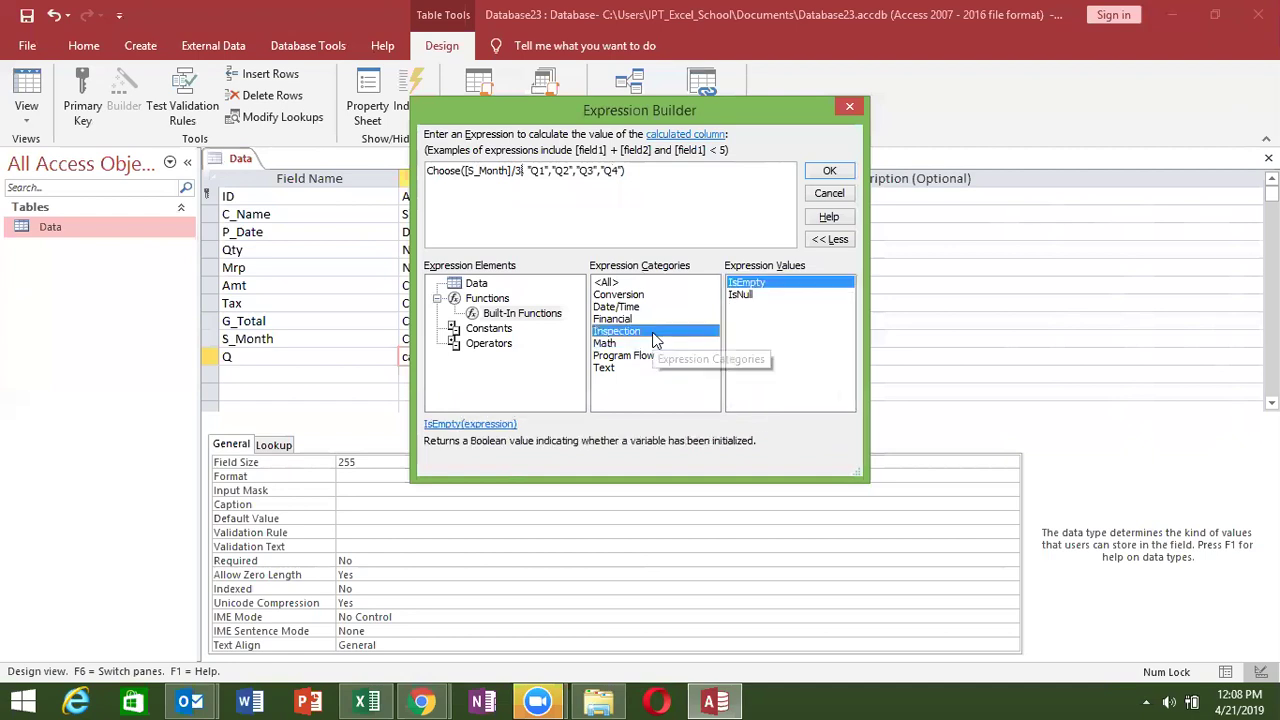
{"action": "left_click", "coordinate": [643, 319]}
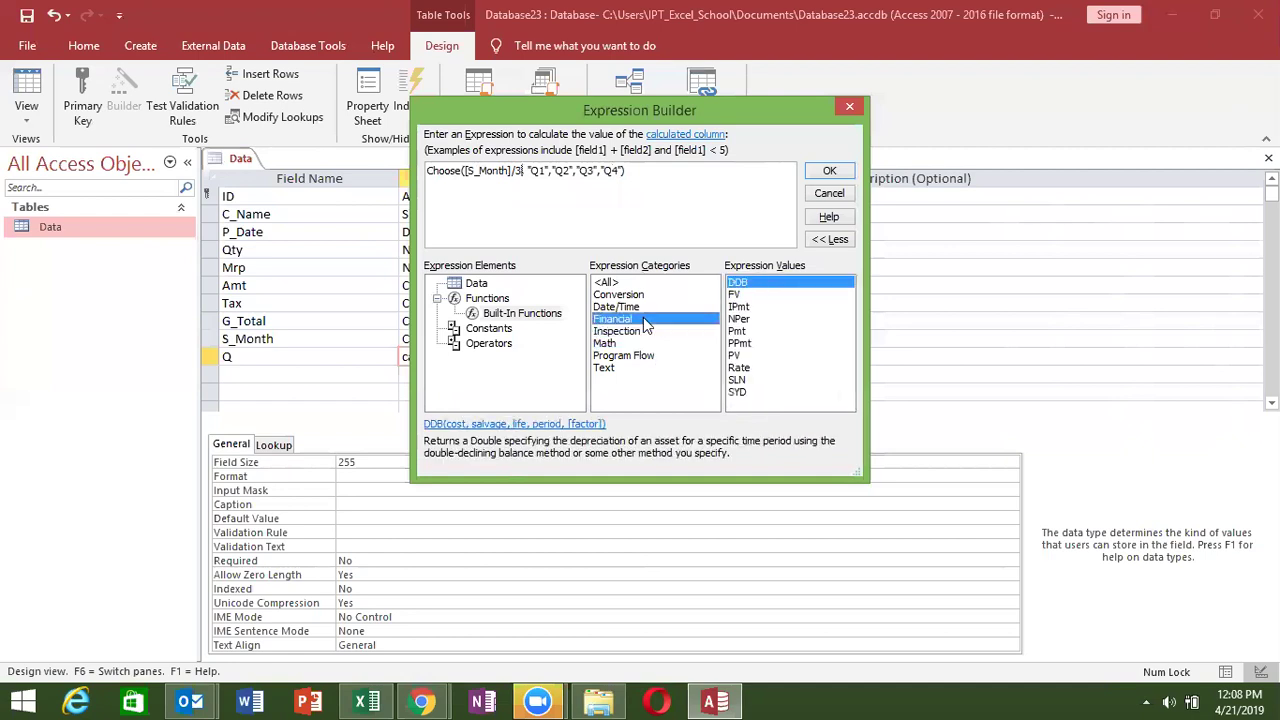
{"action": "left_click", "coordinate": [640, 306]}
{"action": "left_click", "coordinate": [637, 296]}
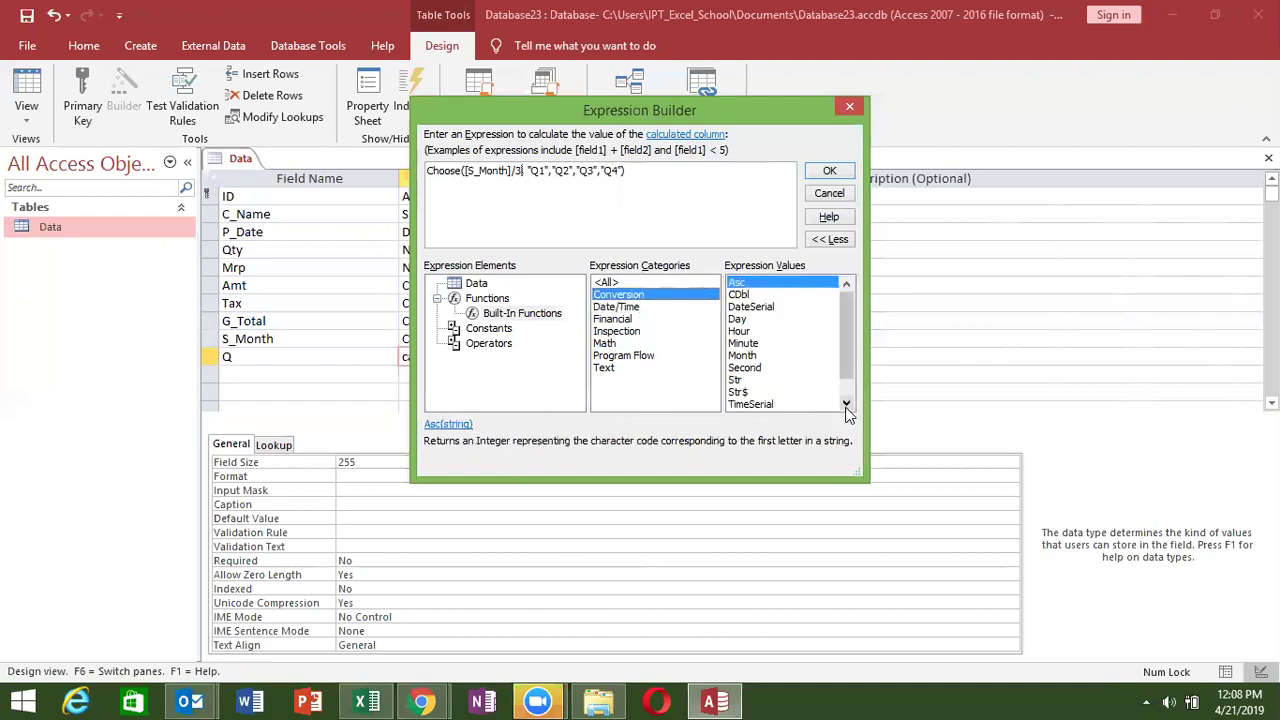
{"action": "left_click", "coordinate": [846, 405]}
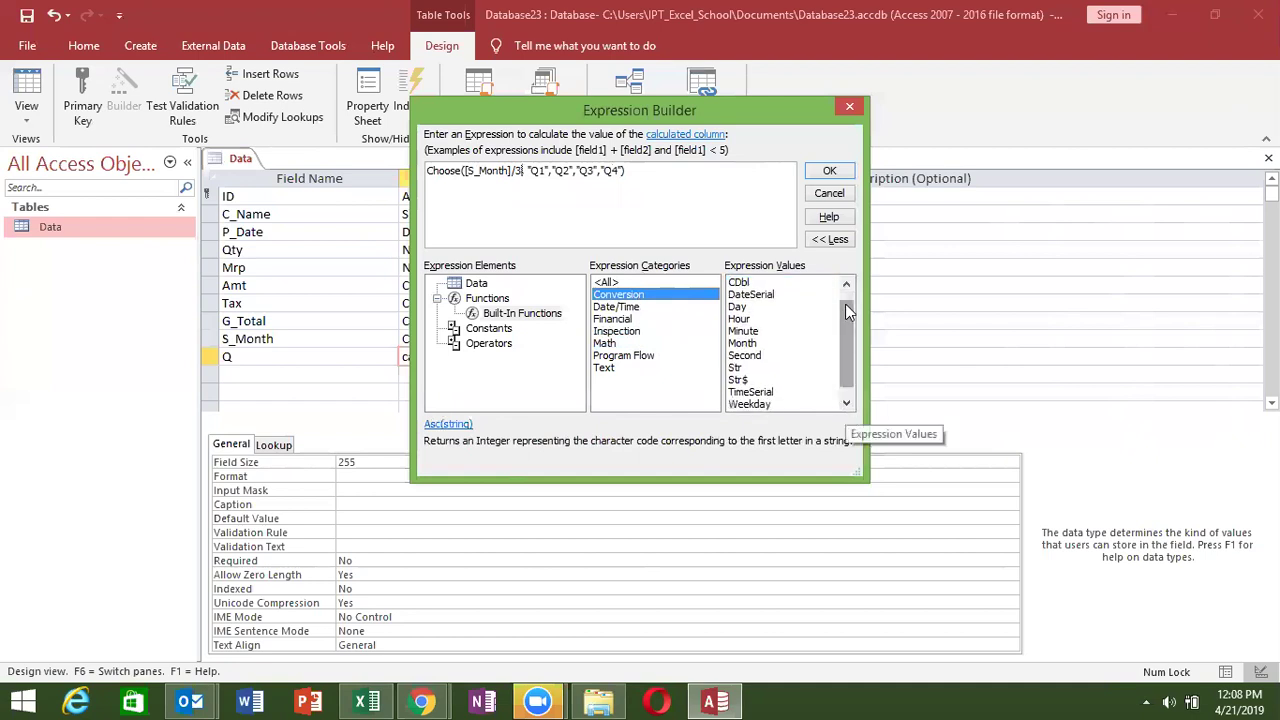
{"action": "left_click", "coordinate": [650, 307]}
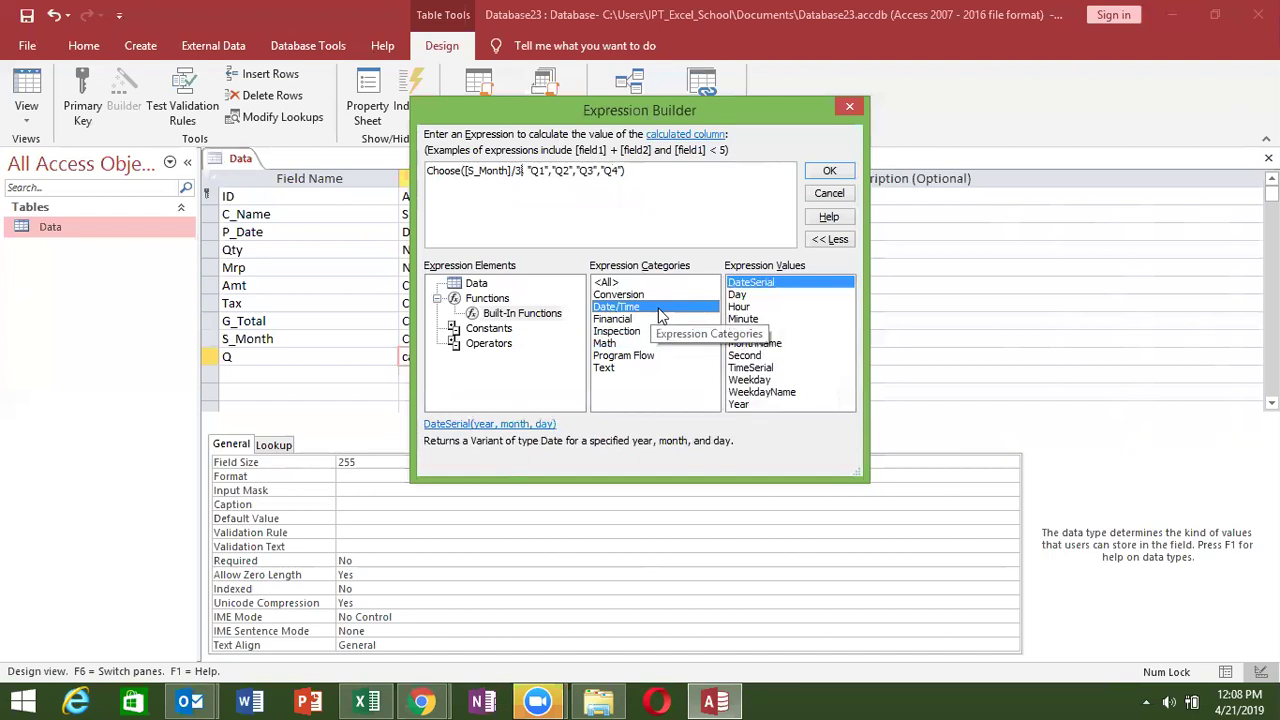
{"action": "left_click", "coordinate": [771, 369]}
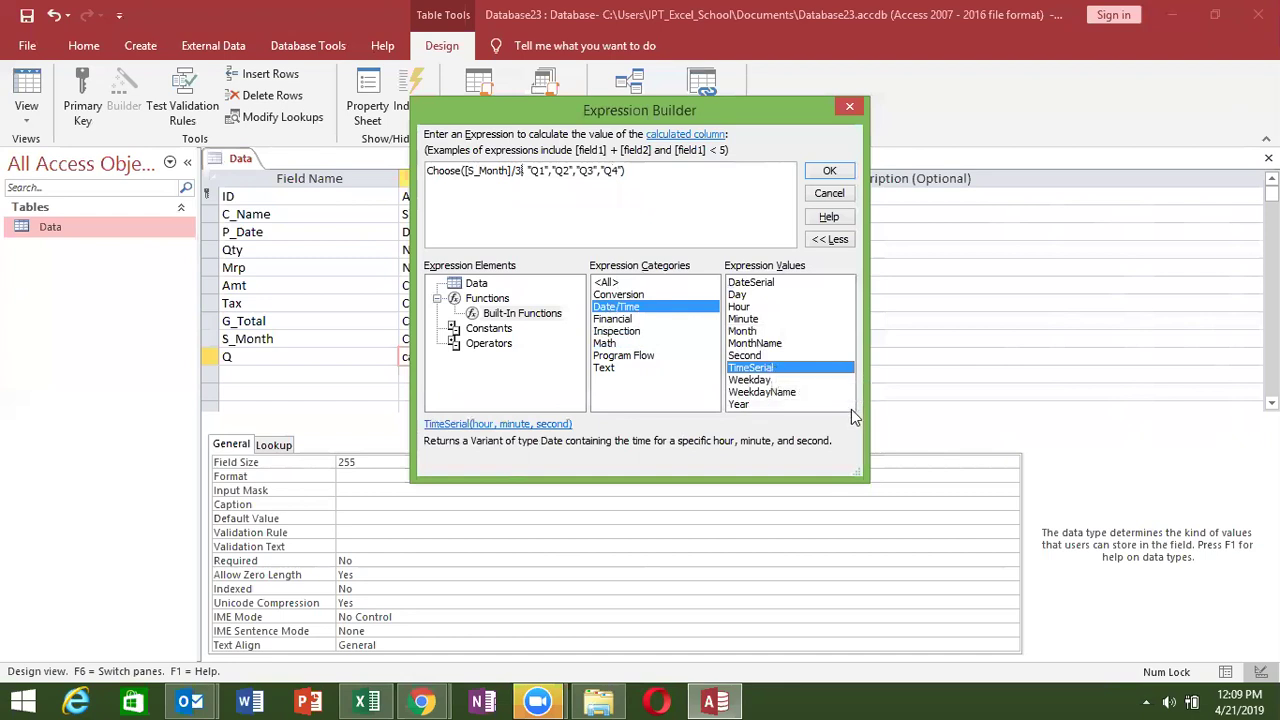
{"action": "left_click", "coordinate": [753, 284]}
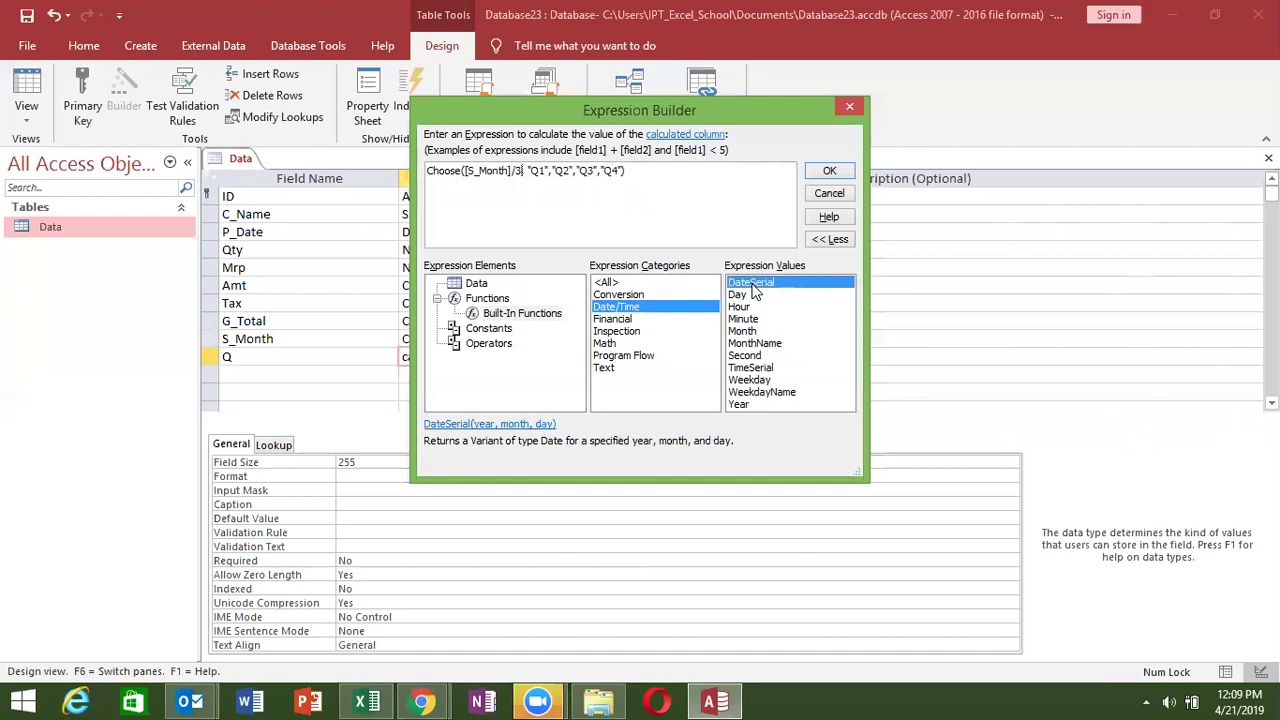
{"action": "left_click", "coordinate": [756, 344]}
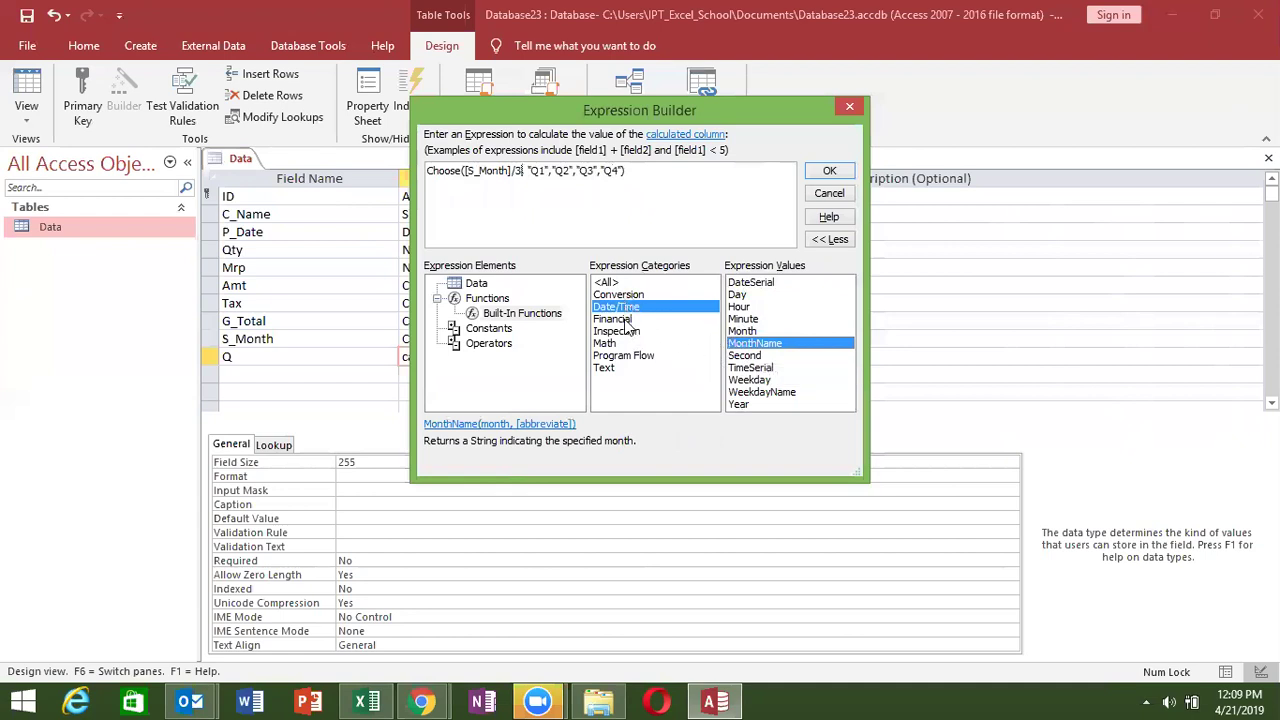
Check the Financial and Math lists, then accept Choose([S_Month]/3,"Q1","Q2","Q3","Q4") with OK
{"action": "left_click", "coordinate": [620, 319]}
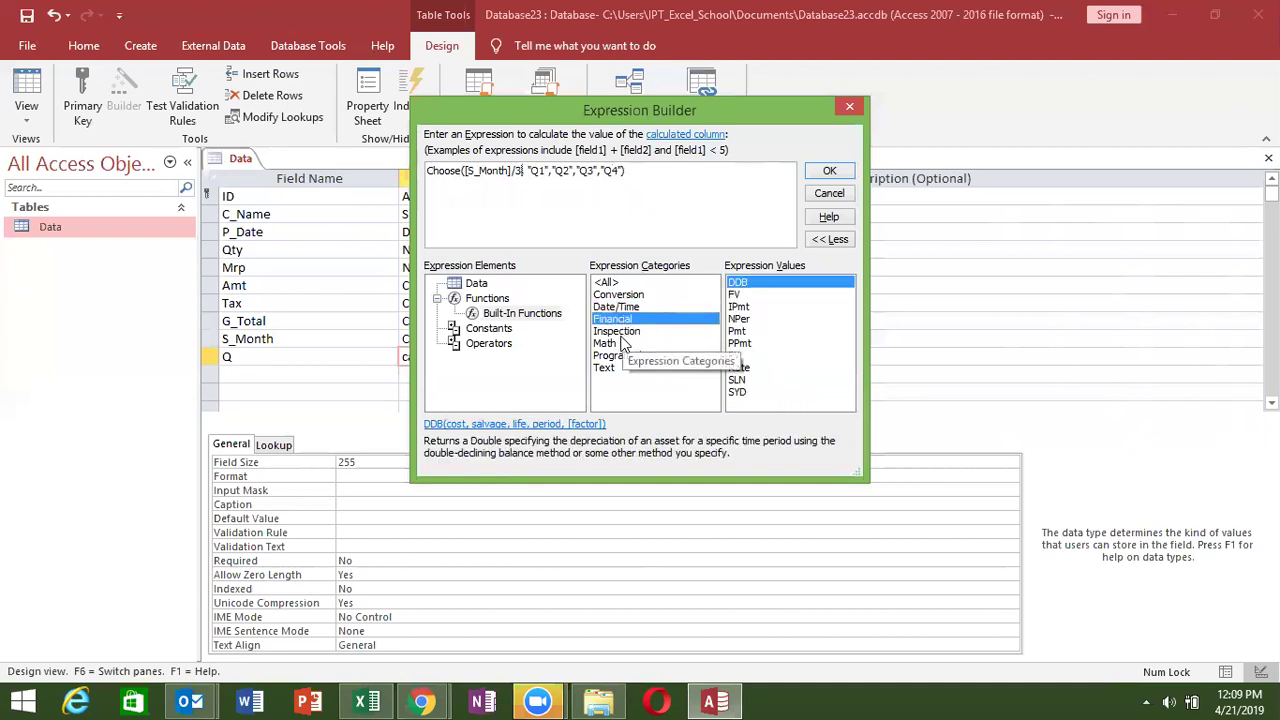
{"action": "left_click", "coordinate": [621, 343]}
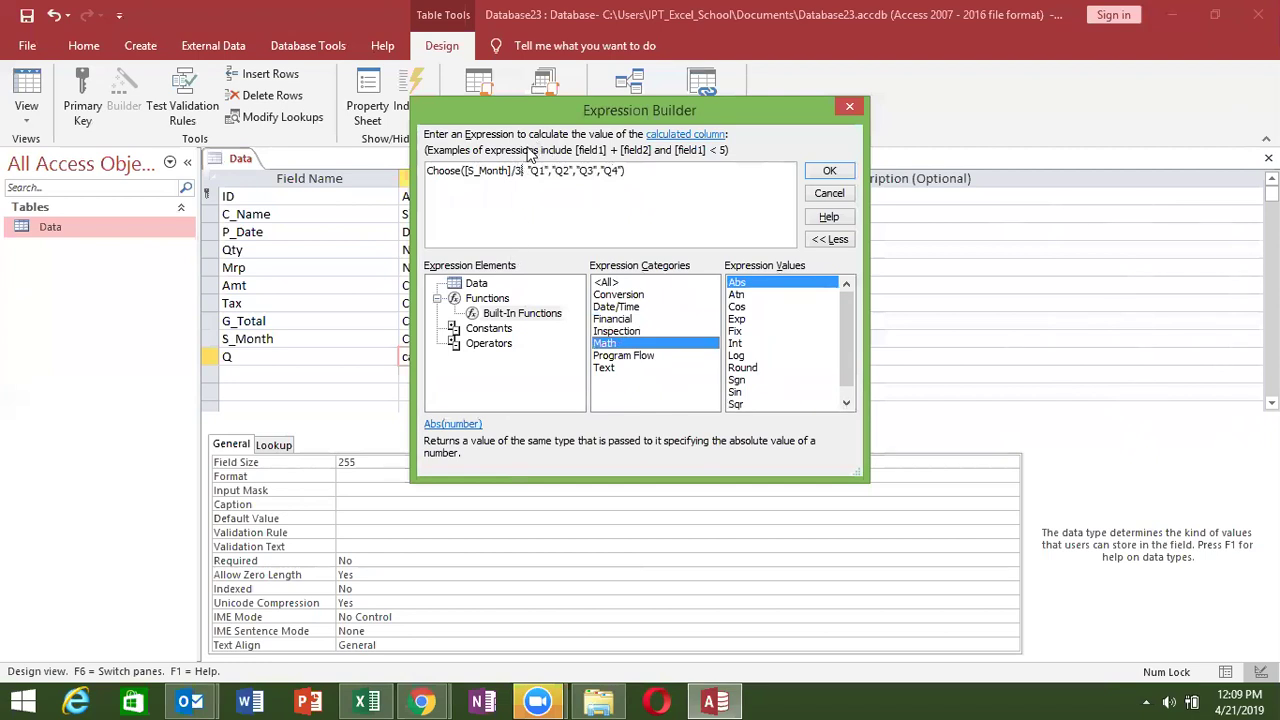
{"action": "left_click", "coordinate": [824, 170]}
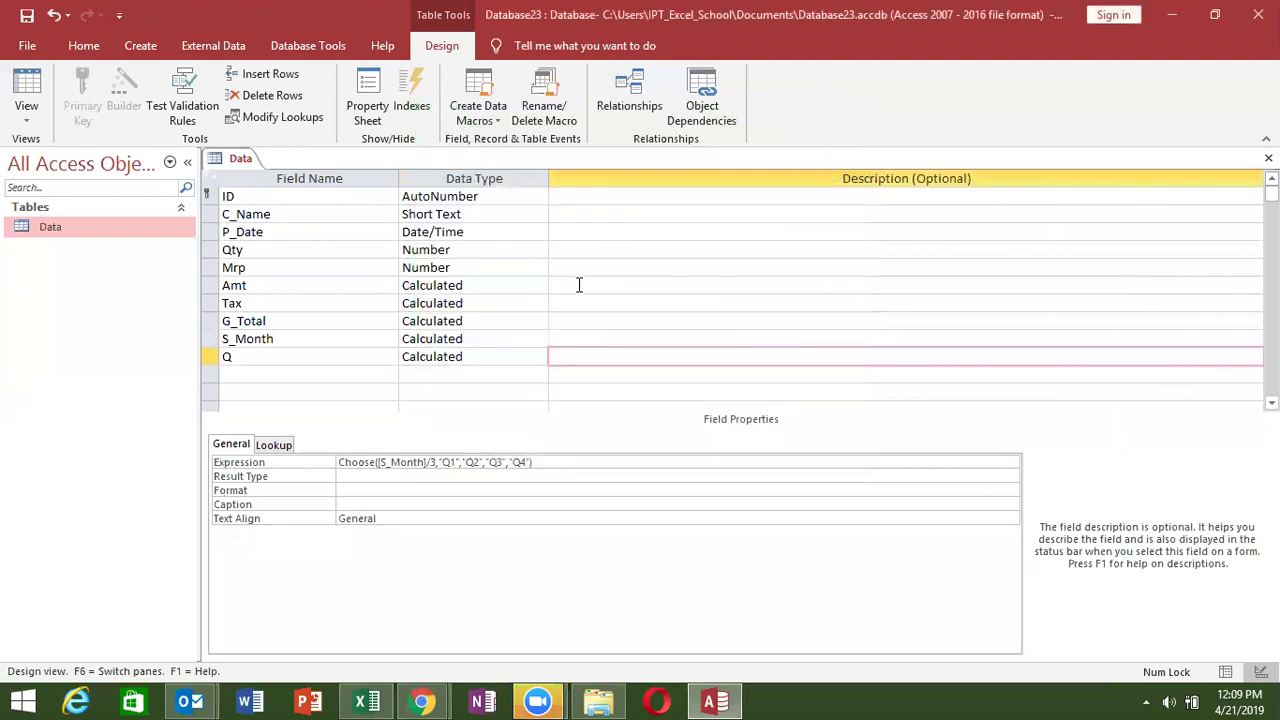
{"action": "key", "text": "alt+Tab"}
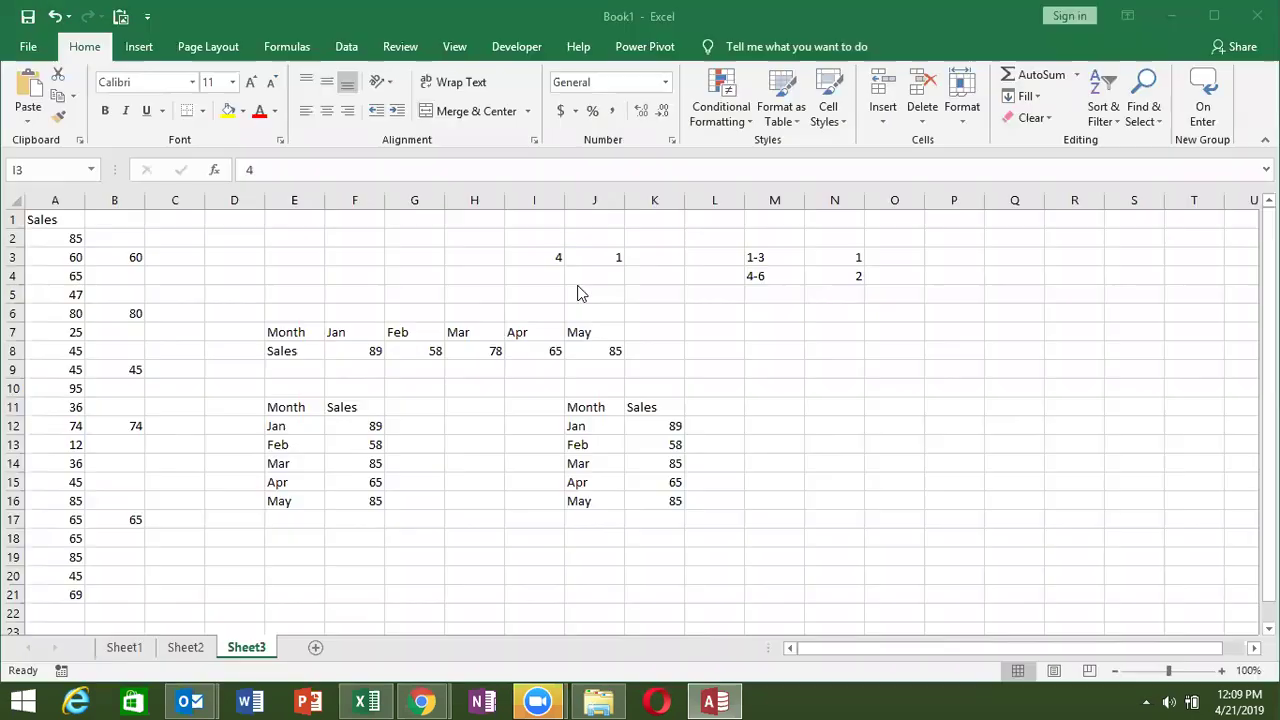
Enter =CHOOSE(J3,"JAN","Feb","Mar") in K3
{"action": "left_click", "coordinate": [661, 255]}
{"action": "type", "text": "=v"}
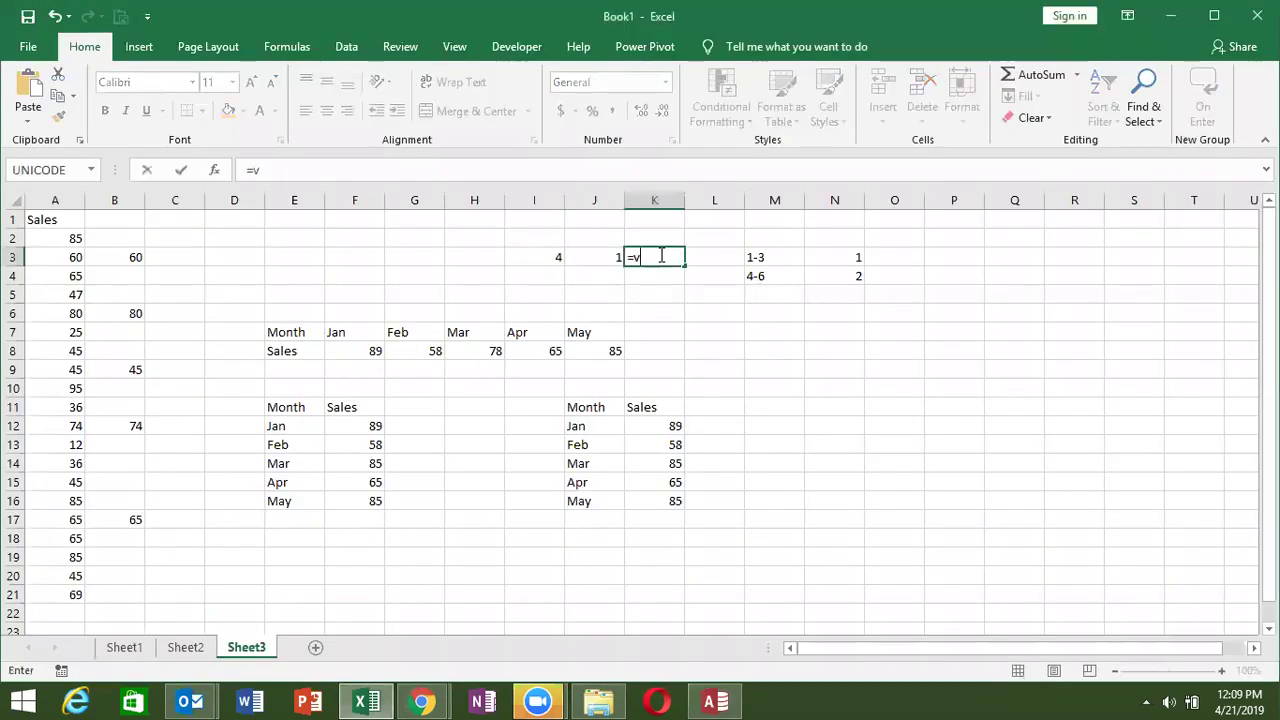
{"action": "key", "text": "BackSpace"}
{"action": "type", "text": "ch"}
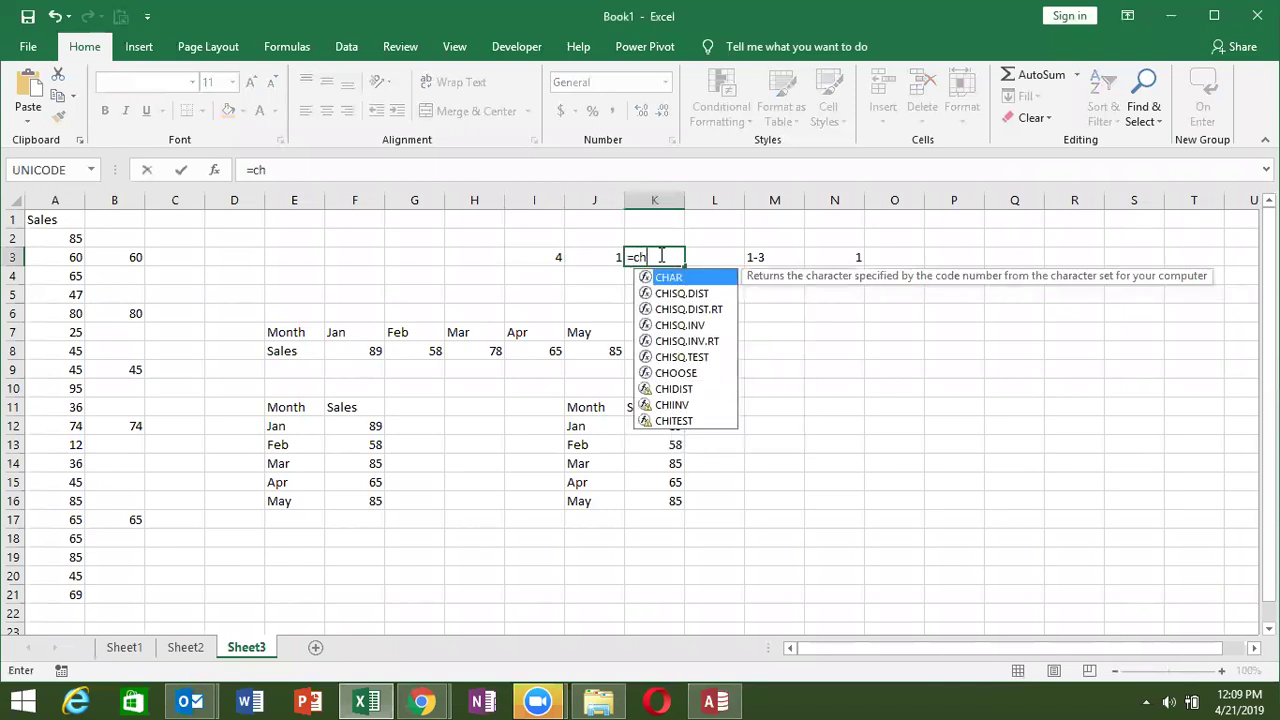
{"action": "type", "text": "oo"}
{"action": "key", "text": "Tab"}
{"action": "key", "text": "Left"}
{"action": "type", "text": ",\"JAN\",\""}
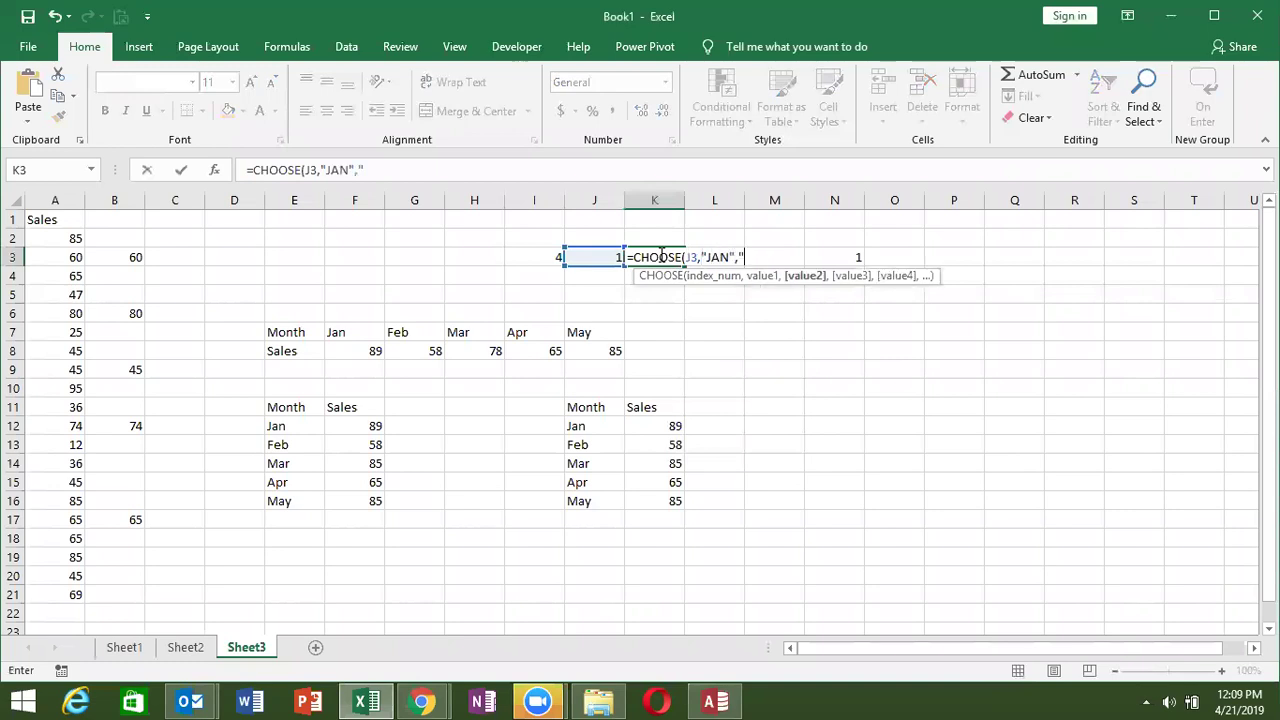
{"action": "type", "text": "Feb\",\"Mar\""}
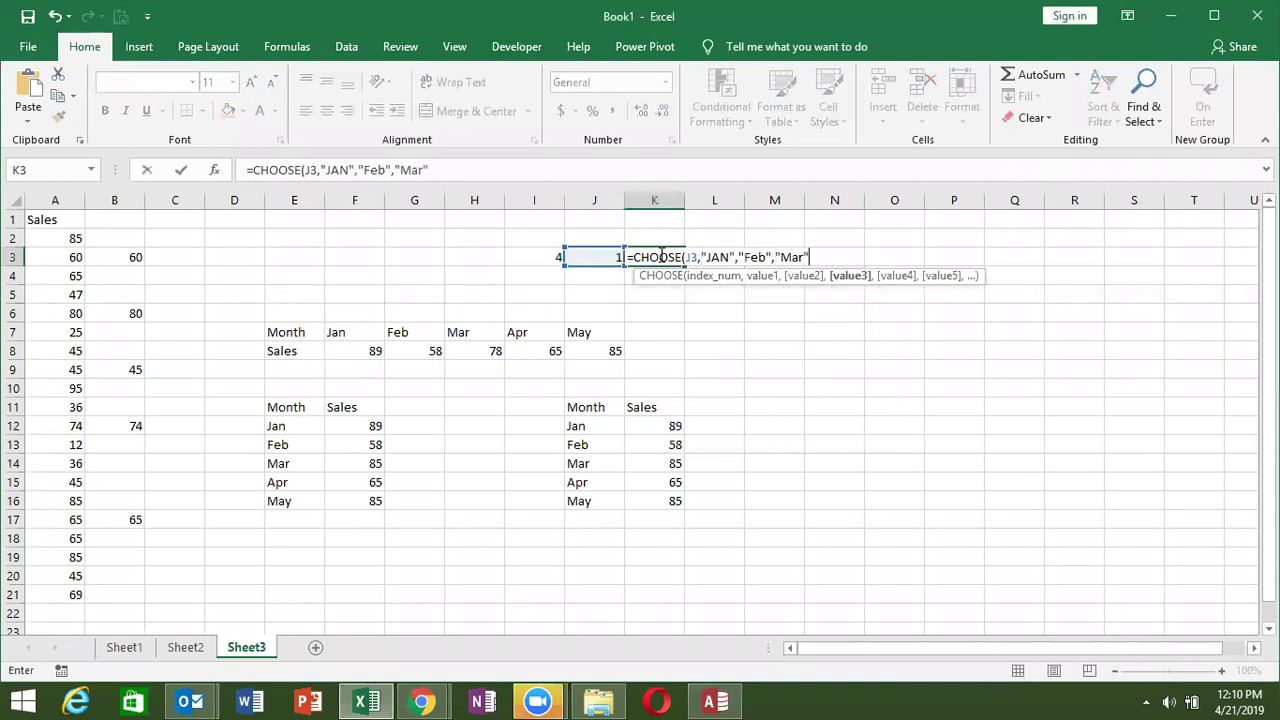
{"action": "key", "text": "Return"}
{"action": "left_click", "coordinate": [660, 256]}
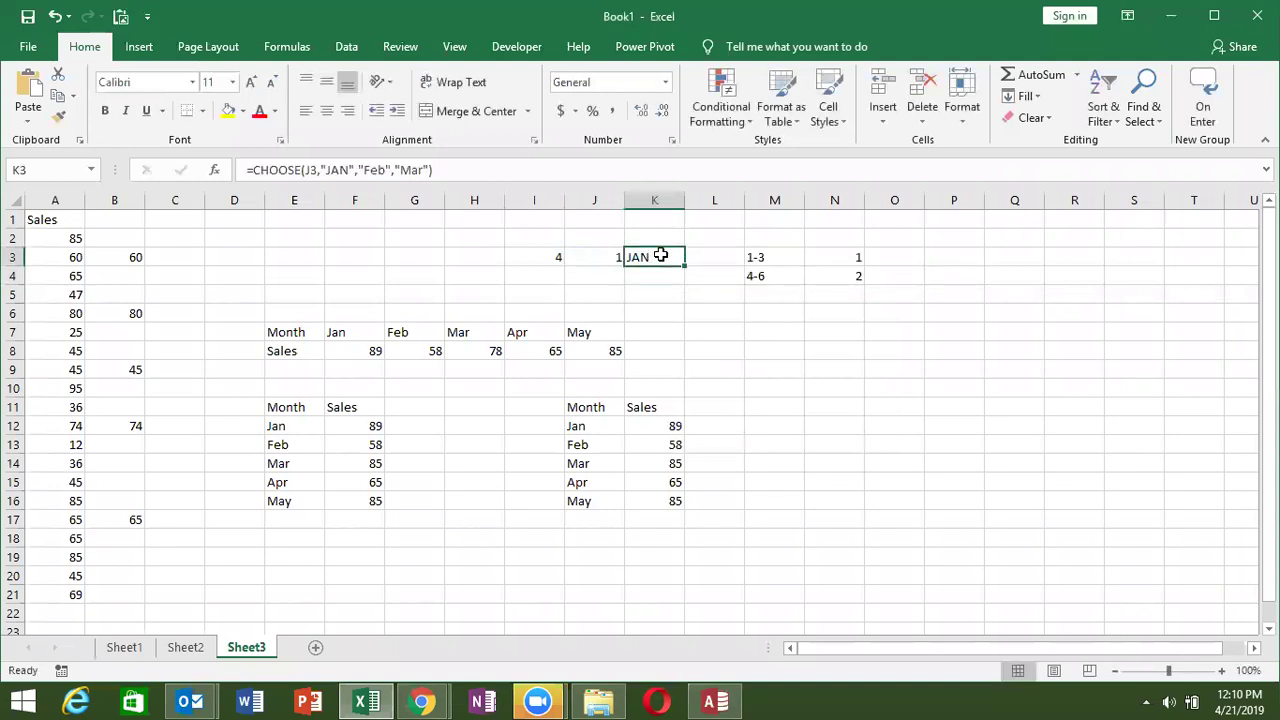
Set J3 to =I3/3 and compare the J3 and K3 formulas
{"action": "key", "text": "Left"}
{"action": "type", "text": "="}
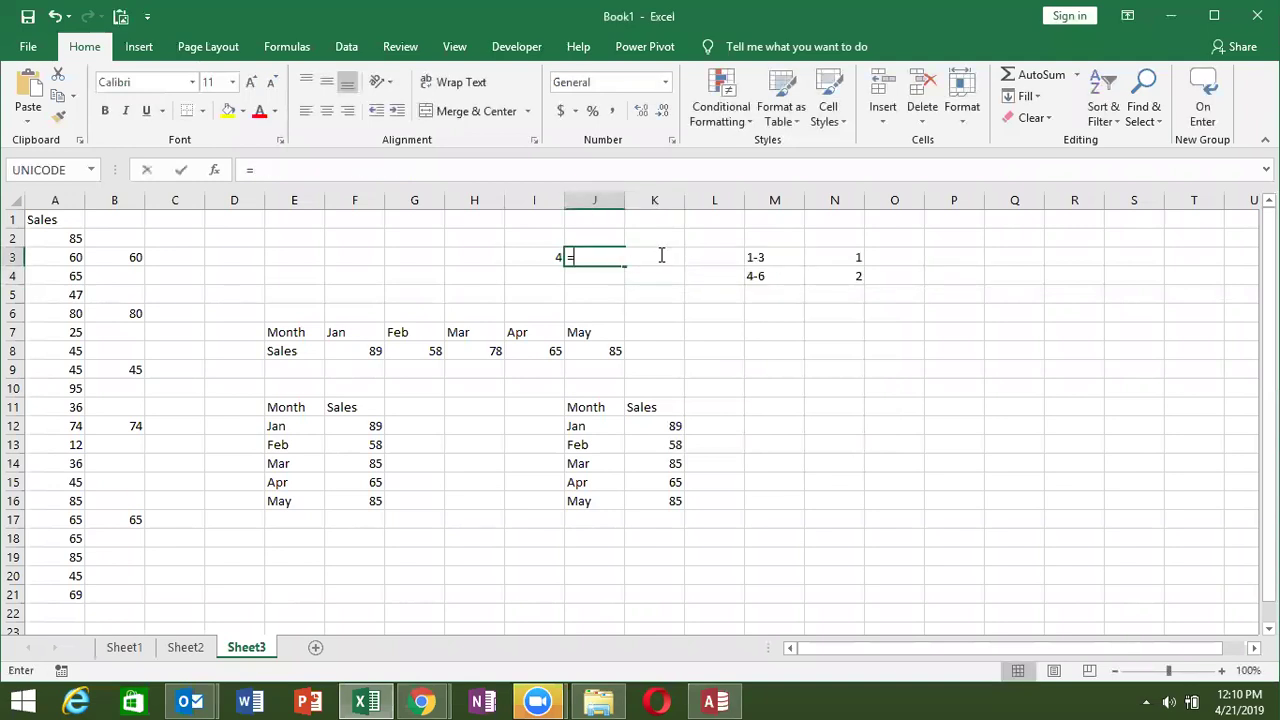
{"action": "key", "text": "Left"}
{"action": "type", "text": "/3"}
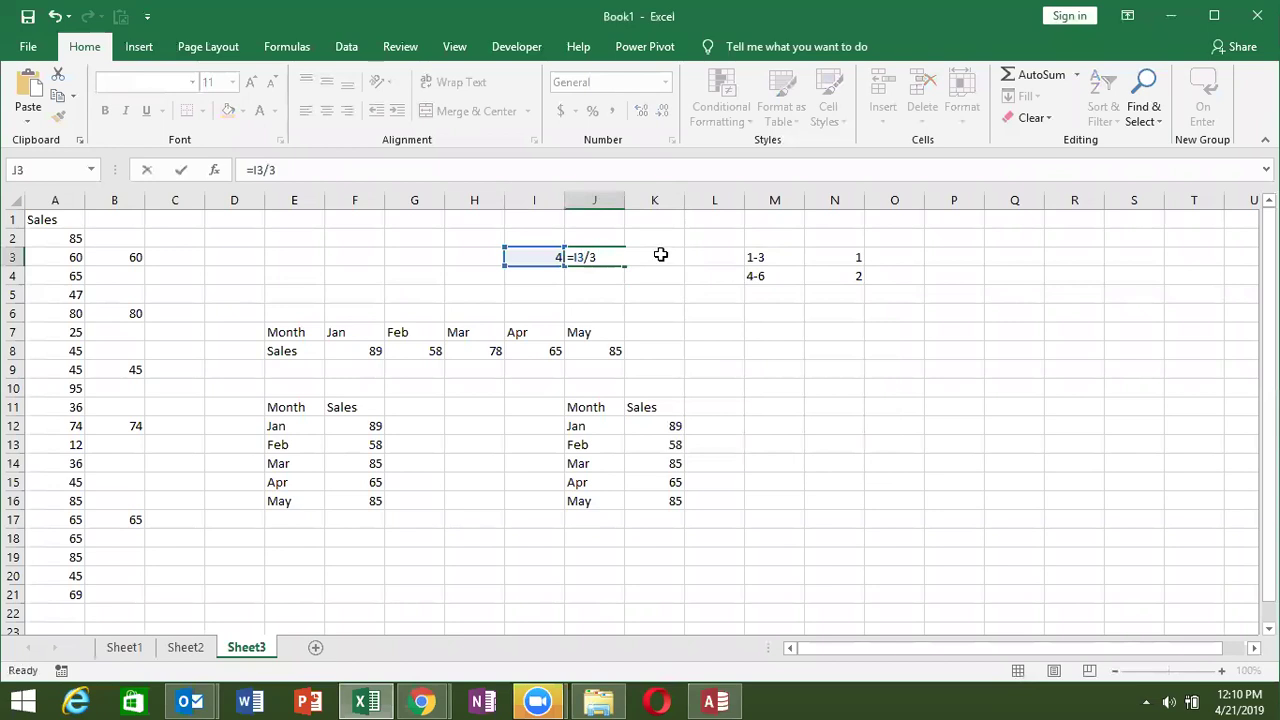
{"action": "key", "text": "Return"}
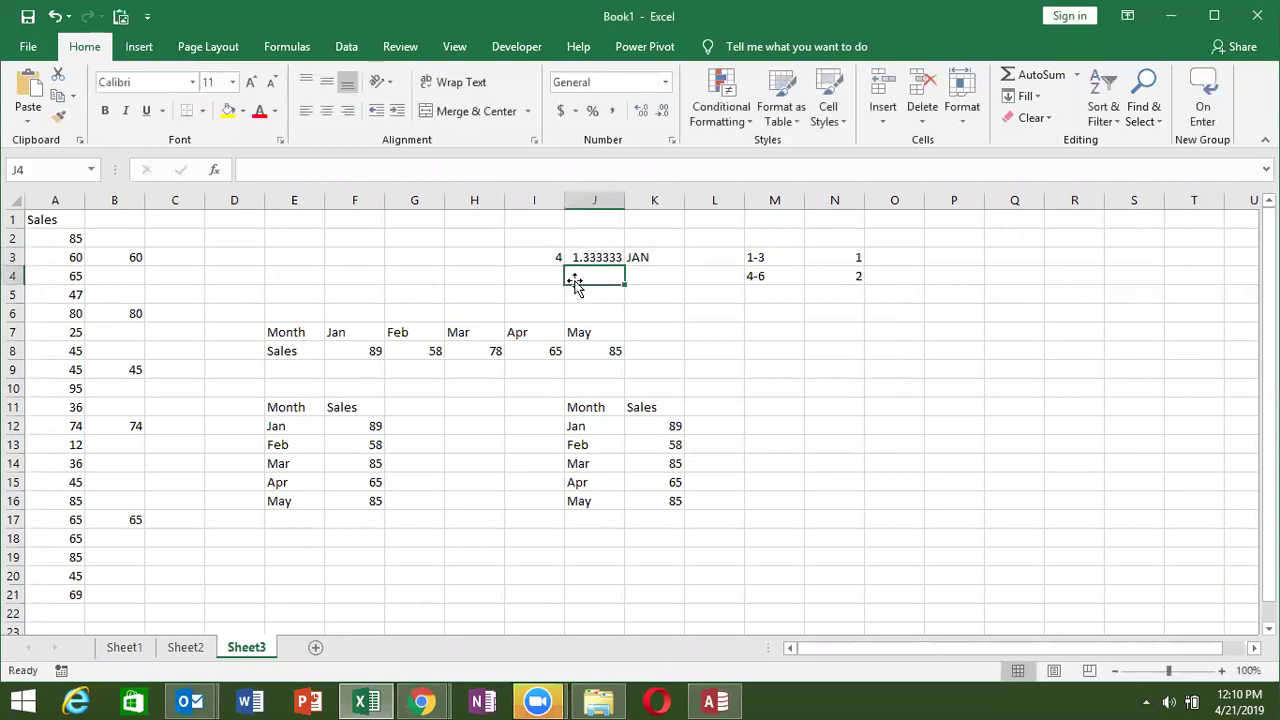
{"action": "left_click", "coordinate": [648, 252]}
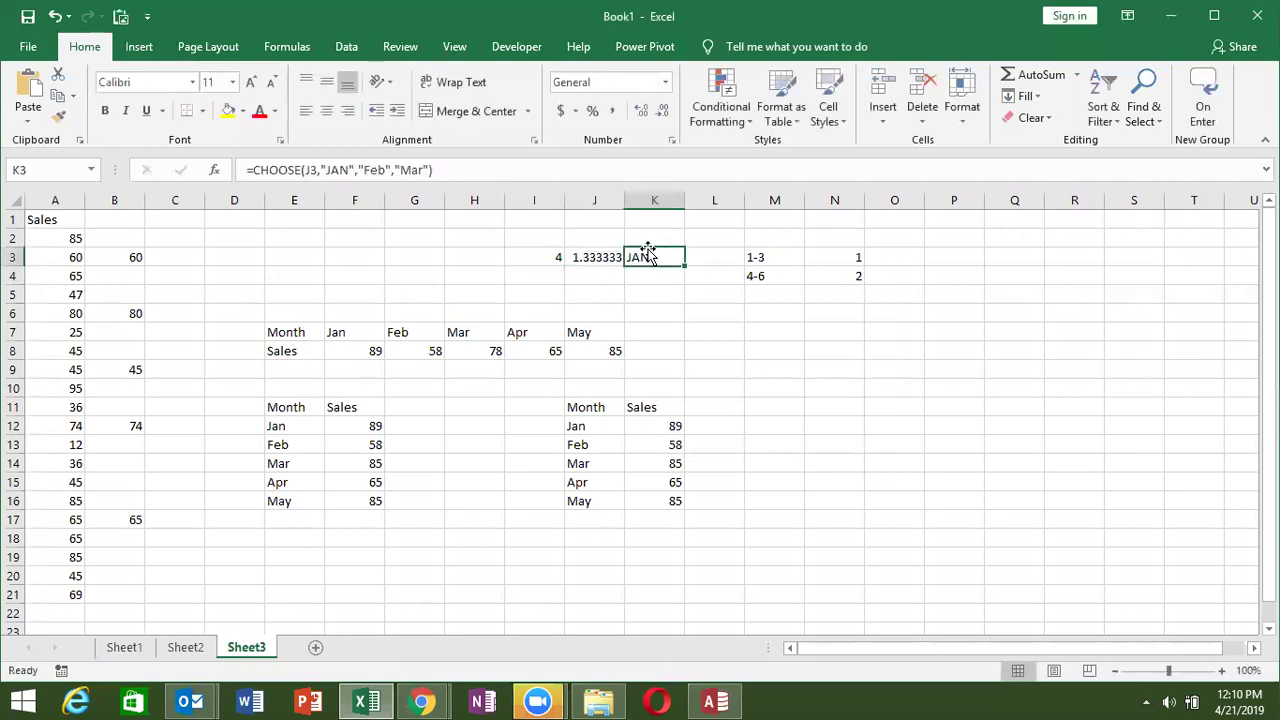
{"action": "left_click", "coordinate": [588, 256]}
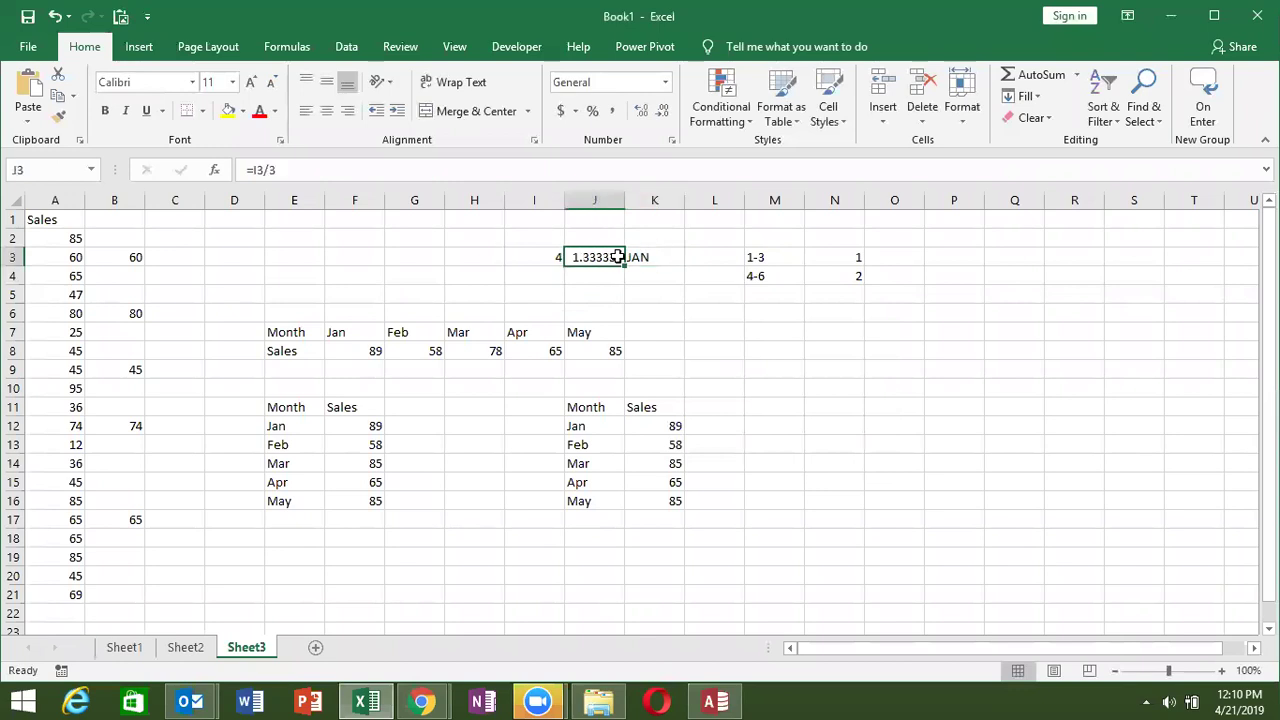
{"action": "left_click", "coordinate": [642, 257]}
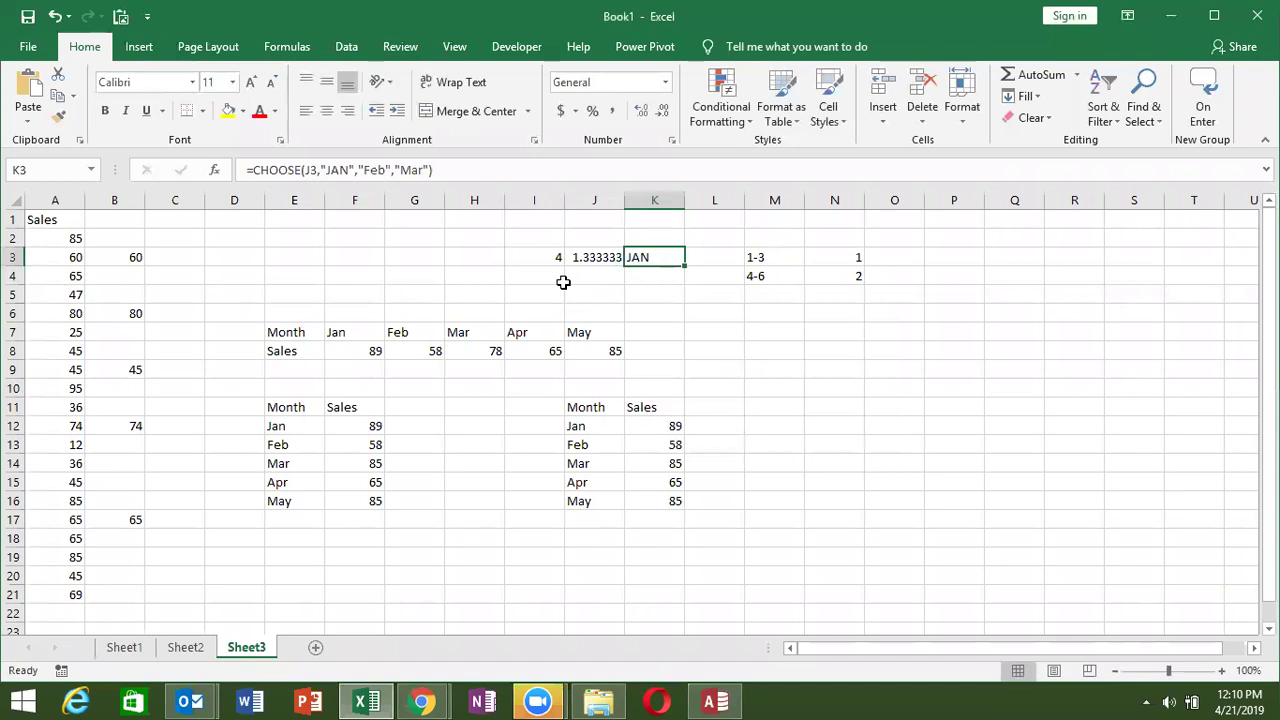
{"action": "key", "text": "alt+Tab"}
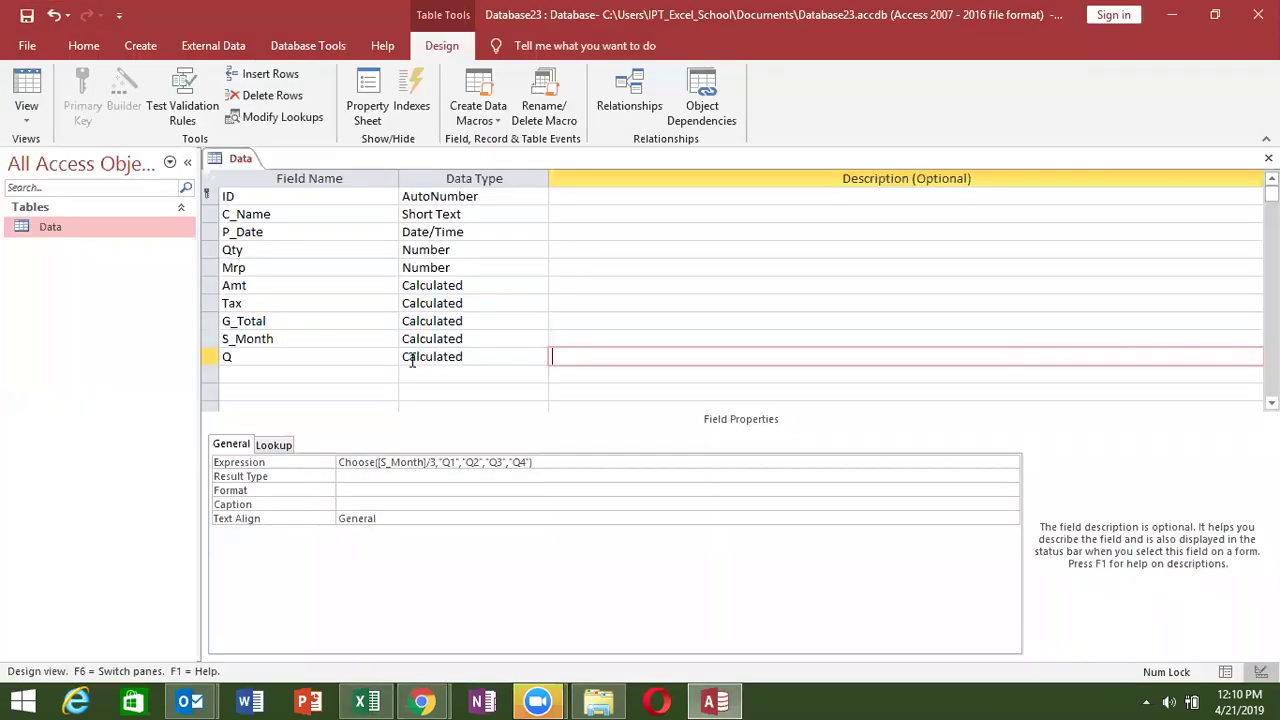
Close the Data table's Design view, saving the Q expression changes
{"action": "left_click", "coordinate": [400, 462]}
{"action": "left_click", "coordinate": [461, 462]}
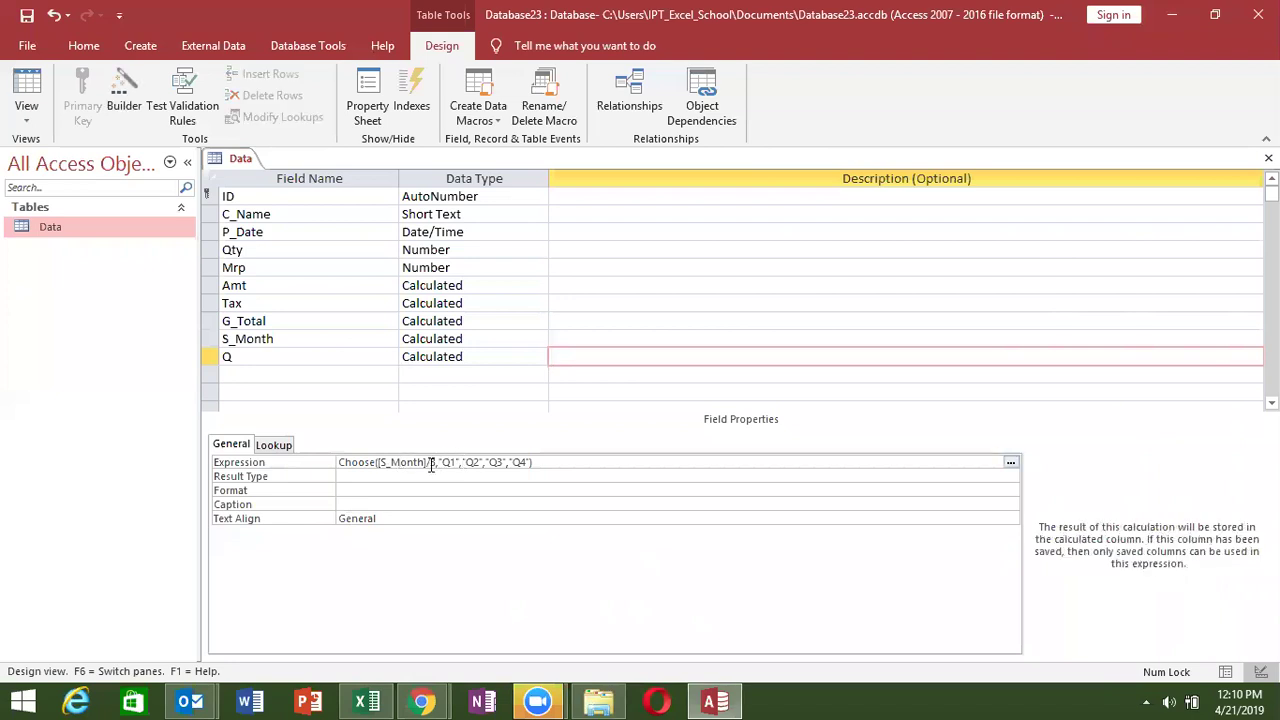
{"action": "left_click", "coordinate": [437, 462]}
{"action": "left_click", "coordinate": [1268, 158]}
{"action": "left_click", "coordinate": [586, 402]}
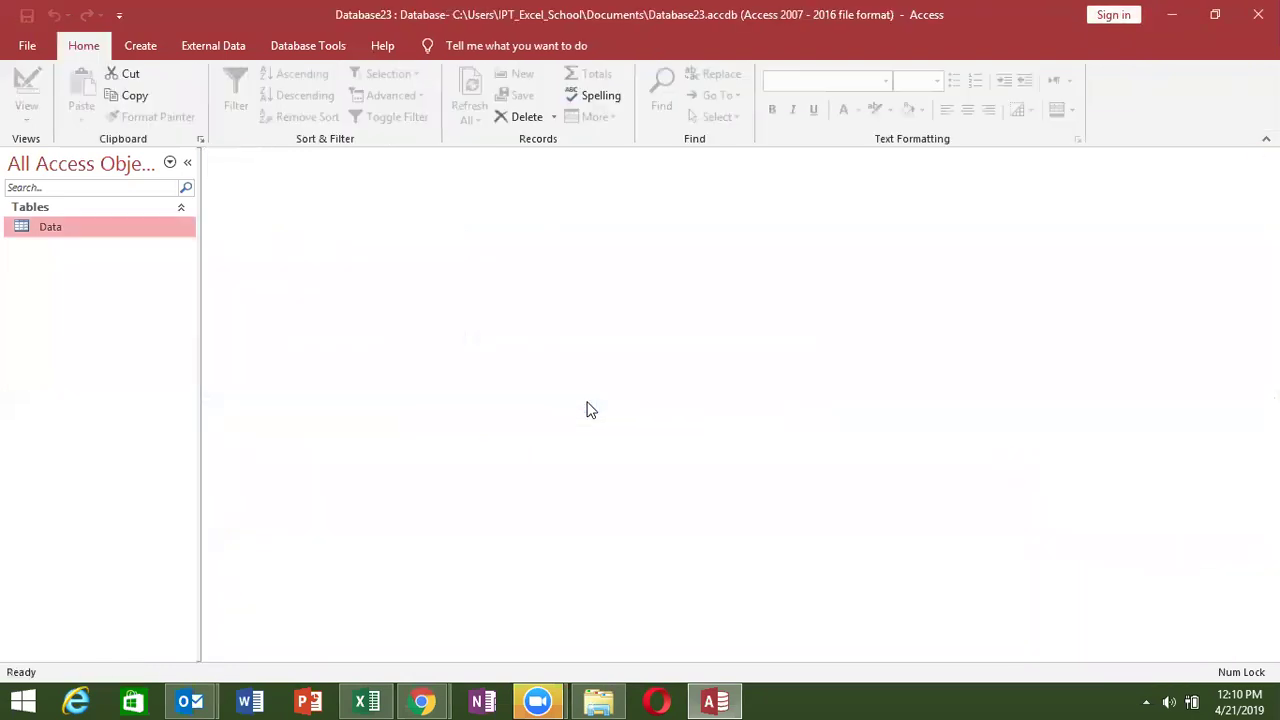
Open the Data datasheet, confirm Q shows Q1 for month 4, then close it
{"action": "double_click", "coordinate": [145, 231]}
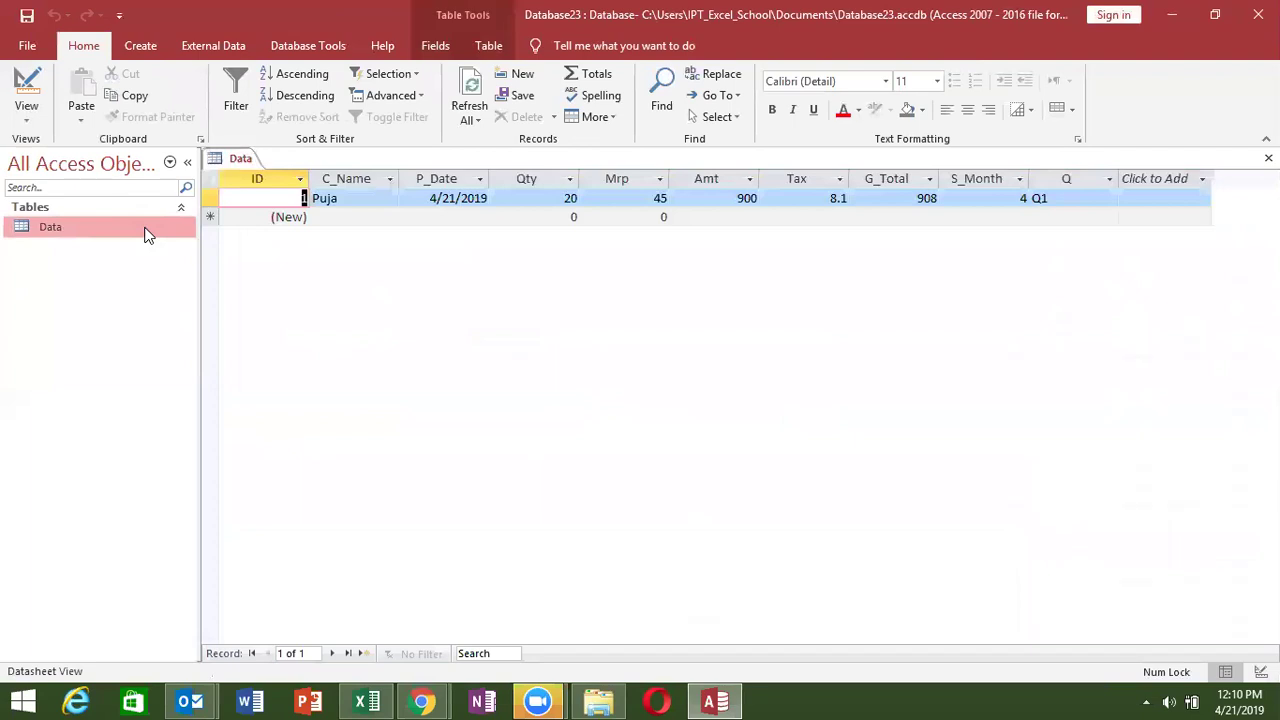
{"action": "left_click", "coordinate": [1070, 200]}
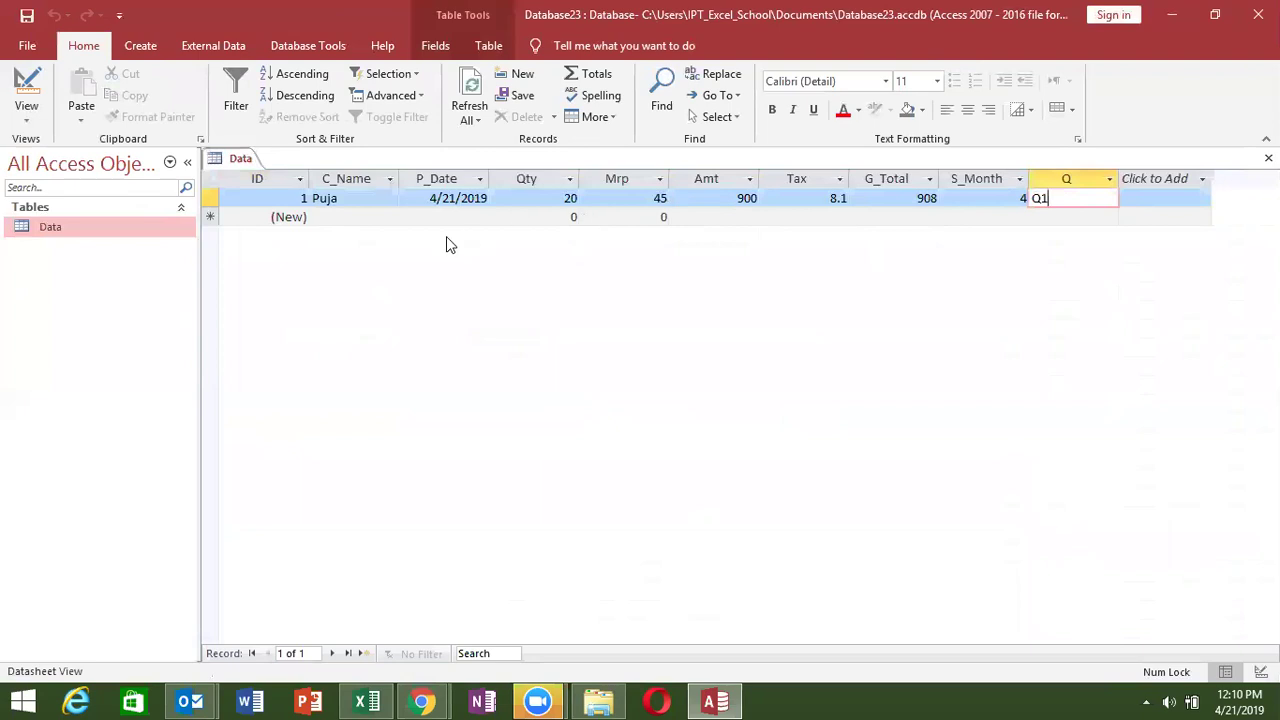
{"action": "left_click", "coordinate": [487, 222]}
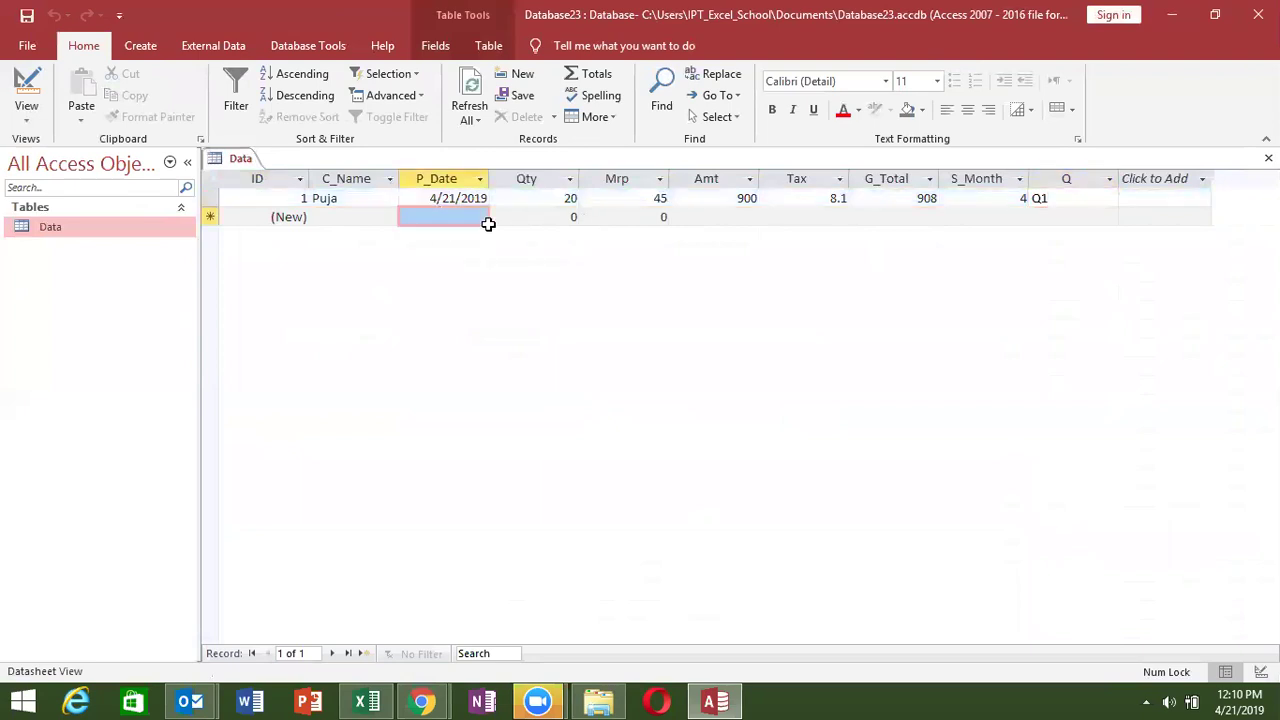
{"action": "left_click", "coordinate": [470, 202]}
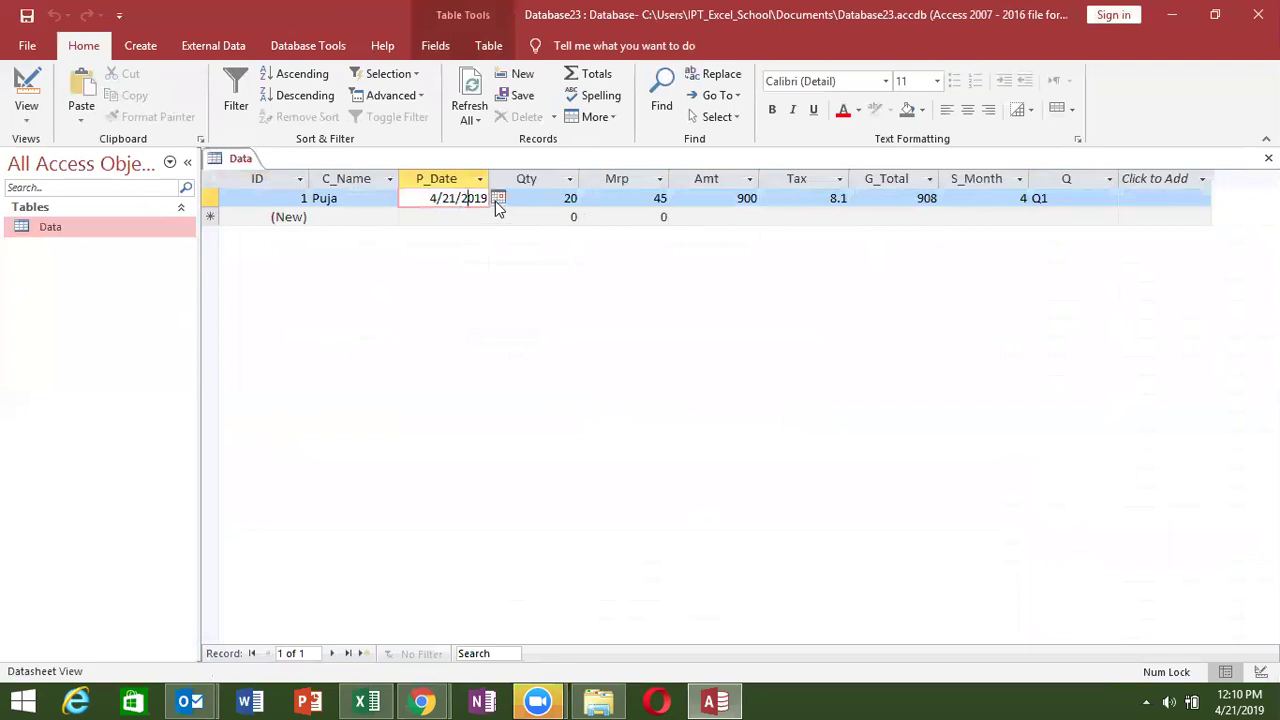
{"action": "left_click", "coordinate": [497, 200]}
{"action": "left_click", "coordinate": [600, 270]}
{"action": "left_click", "coordinate": [479, 217]}
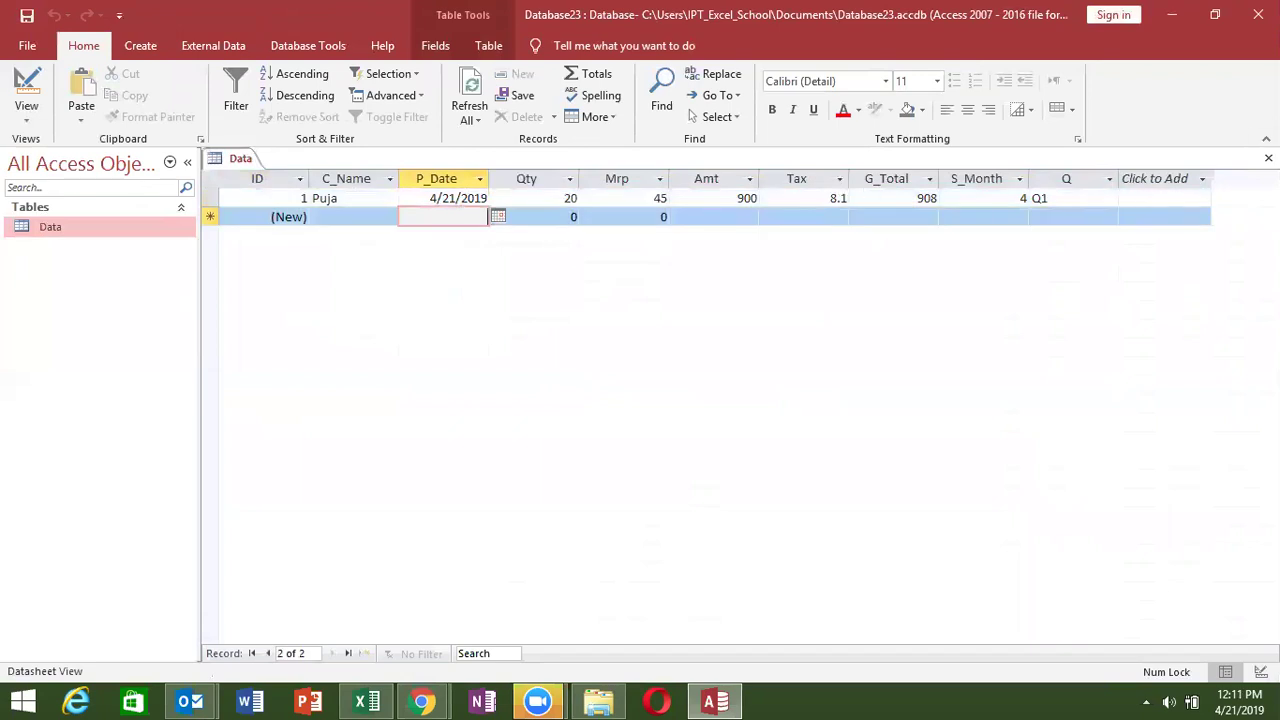
{"action": "left_click", "coordinate": [1268, 158]}
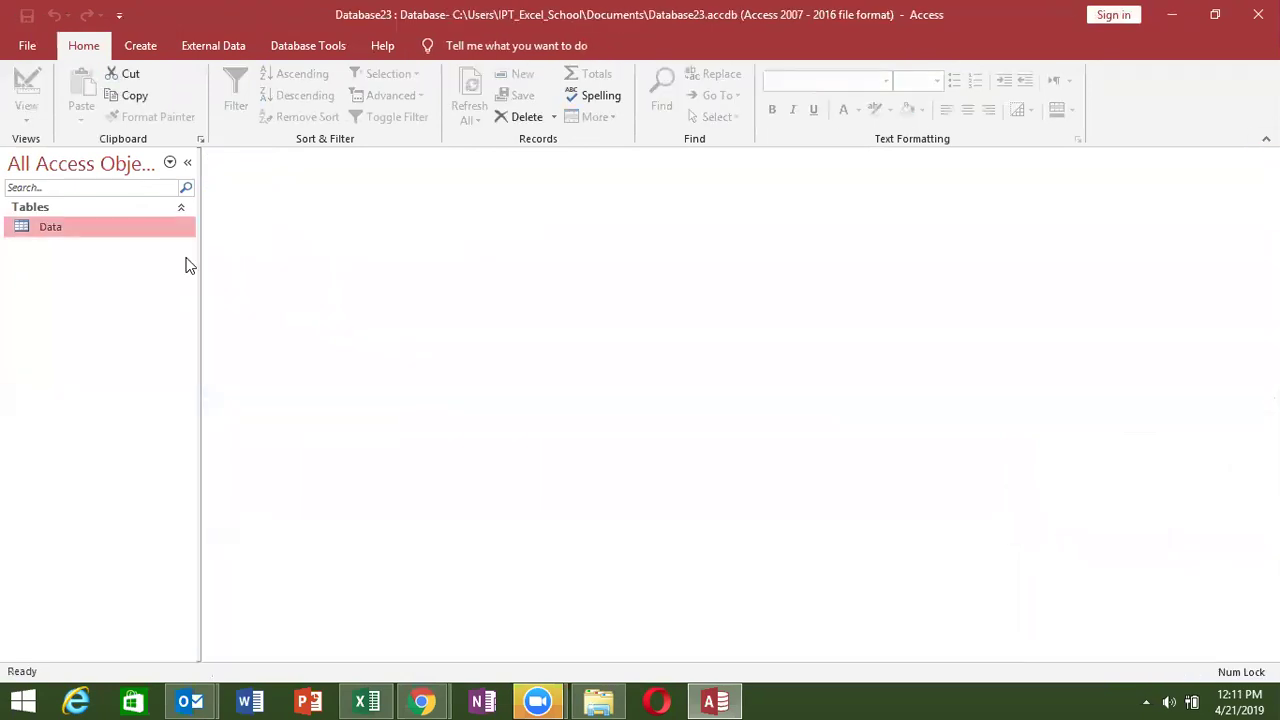
Open Data in Design View and inspect Q's Choose([S_Month]/3,"Q1","Q2","Q3","Q4") expression
{"action": "right_click", "coordinate": [133, 229]}
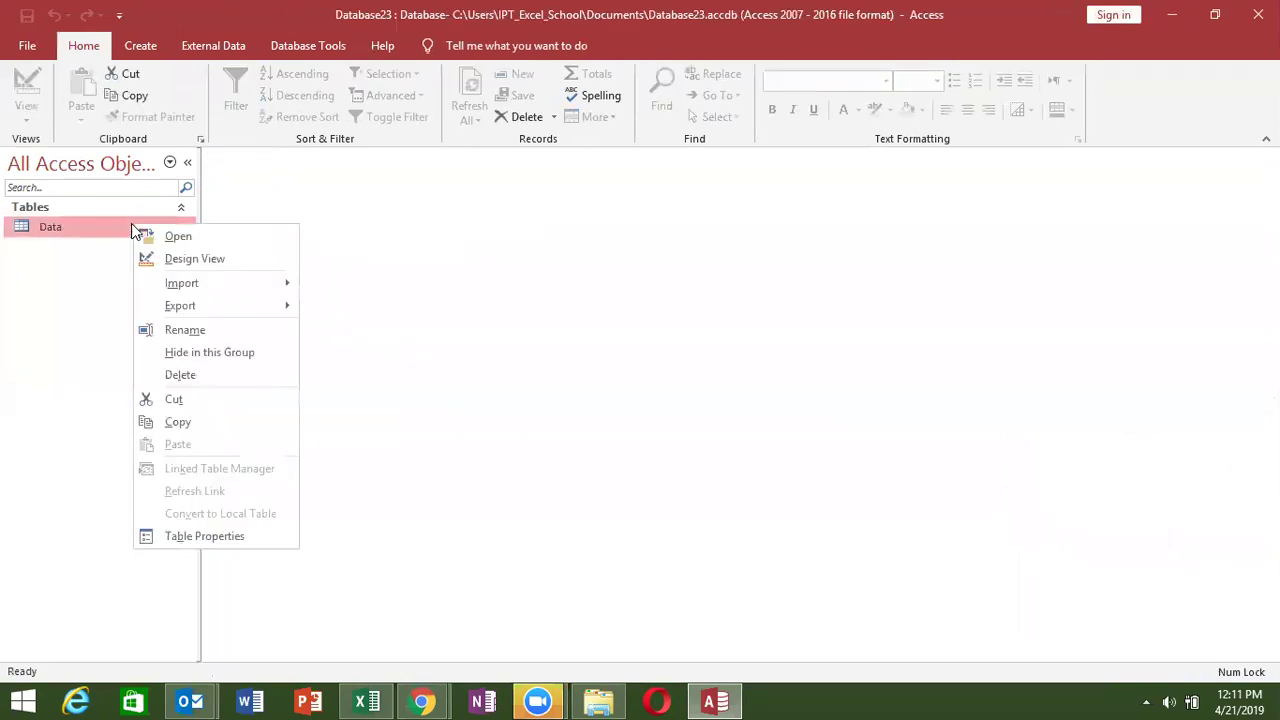
{"action": "left_click", "coordinate": [177, 265]}
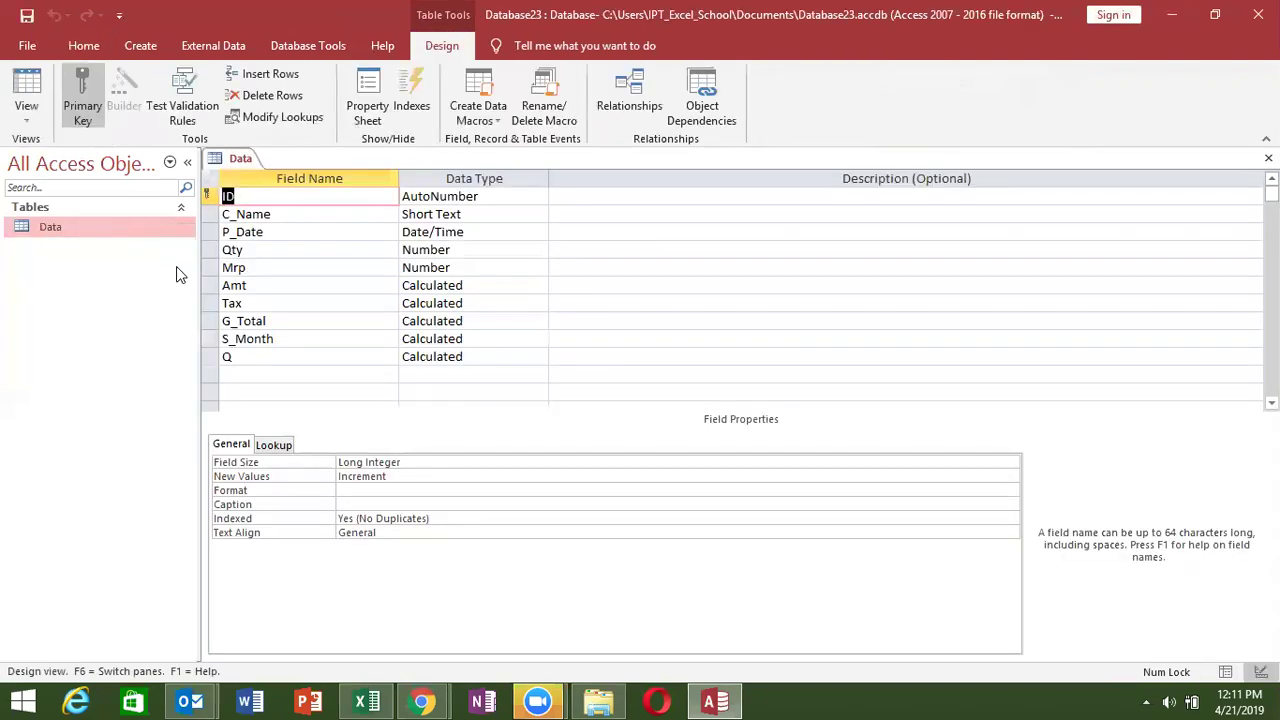
{"action": "left_click", "coordinate": [479, 357]}
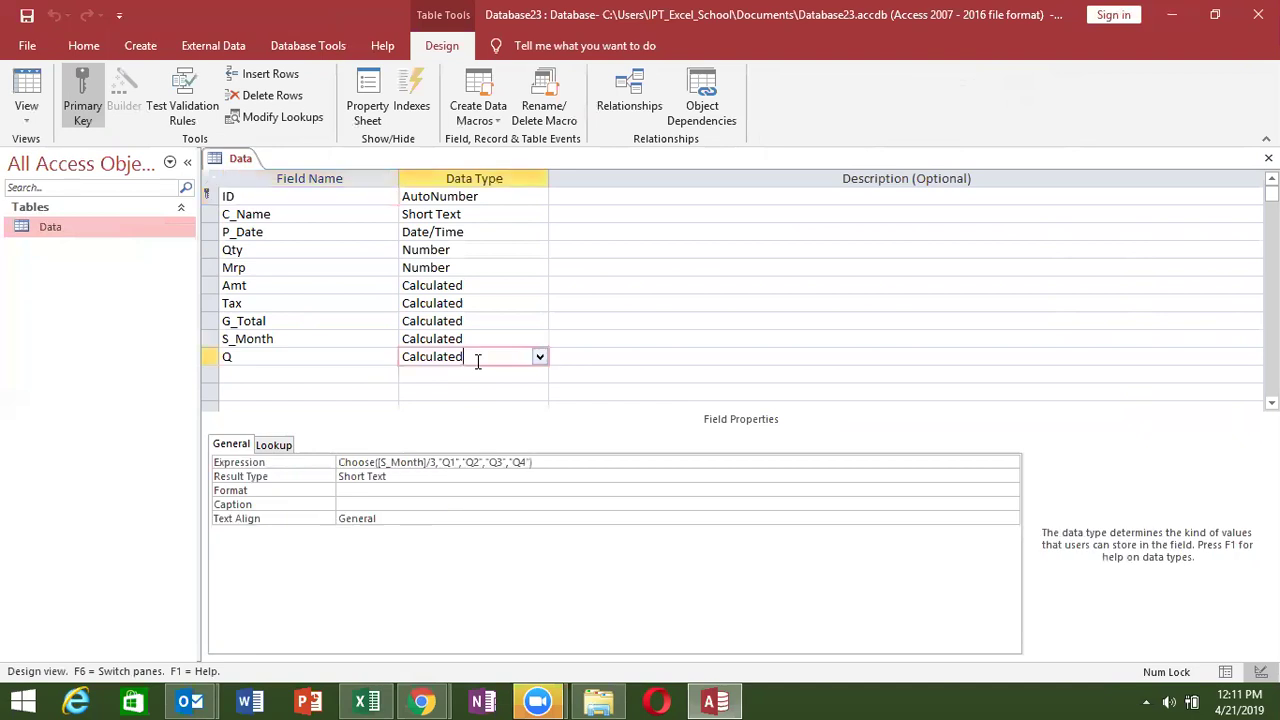
{"action": "left_click", "coordinate": [549, 466]}
{"action": "right_click", "coordinate": [549, 468]}
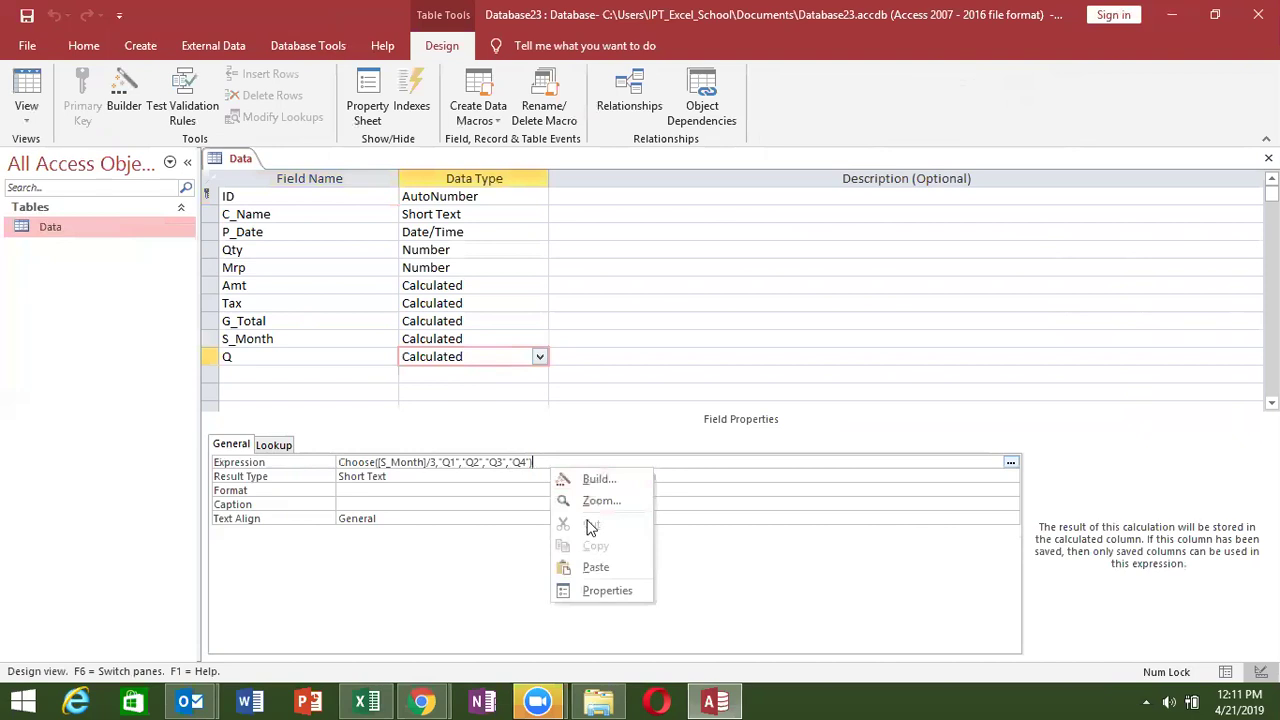
{"action": "left_click", "coordinate": [547, 432]}
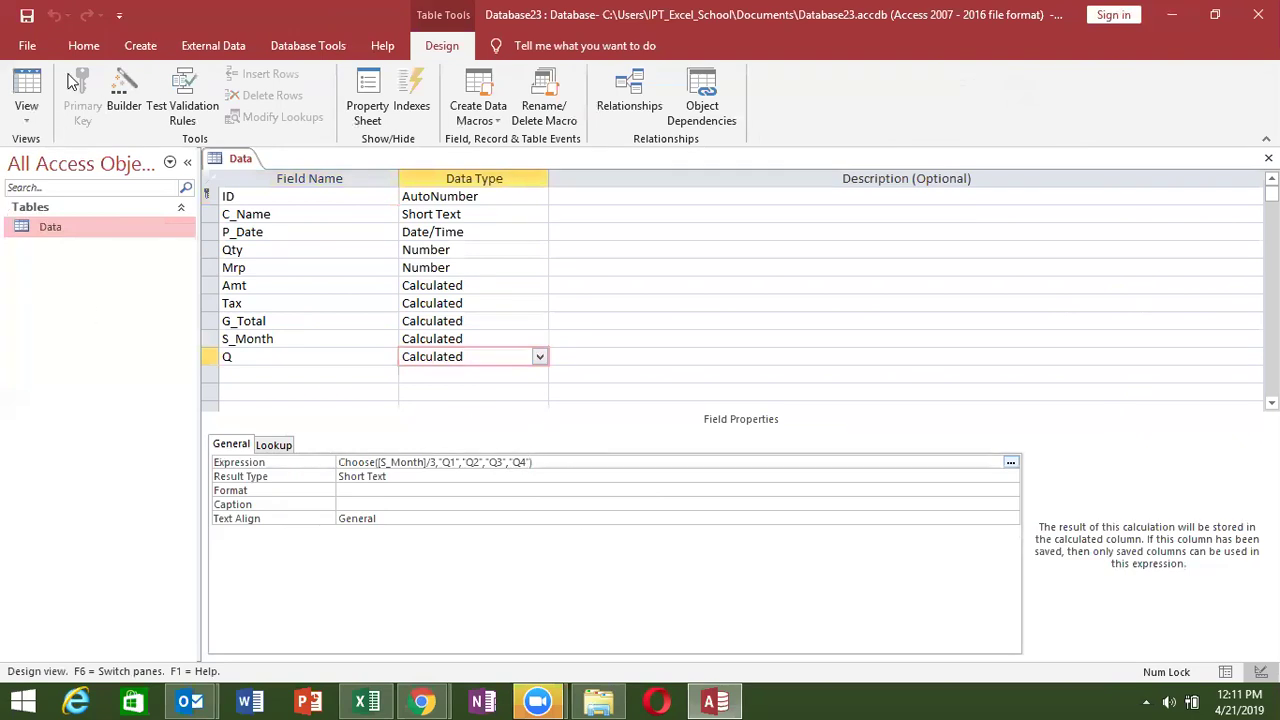
Browse the File menu's Save As and sharing choices for the database
{"action": "left_click", "coordinate": [30, 46]}
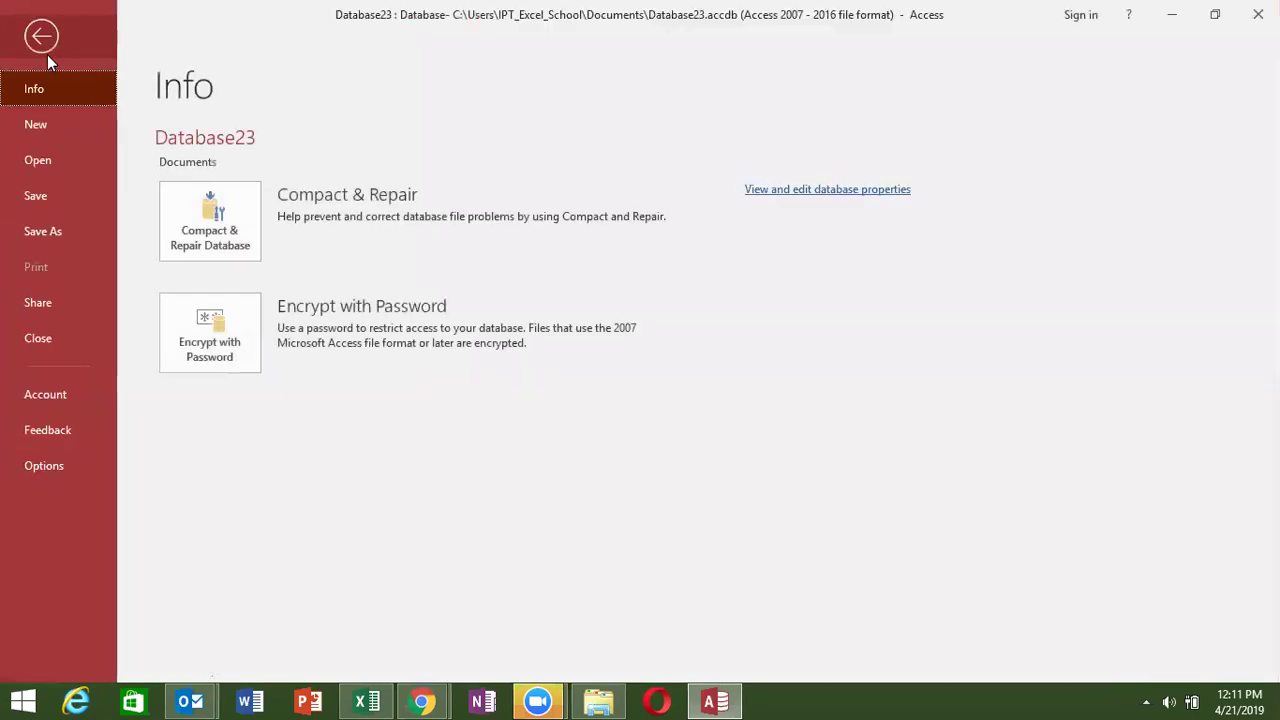
{"action": "left_click", "coordinate": [49, 228]}
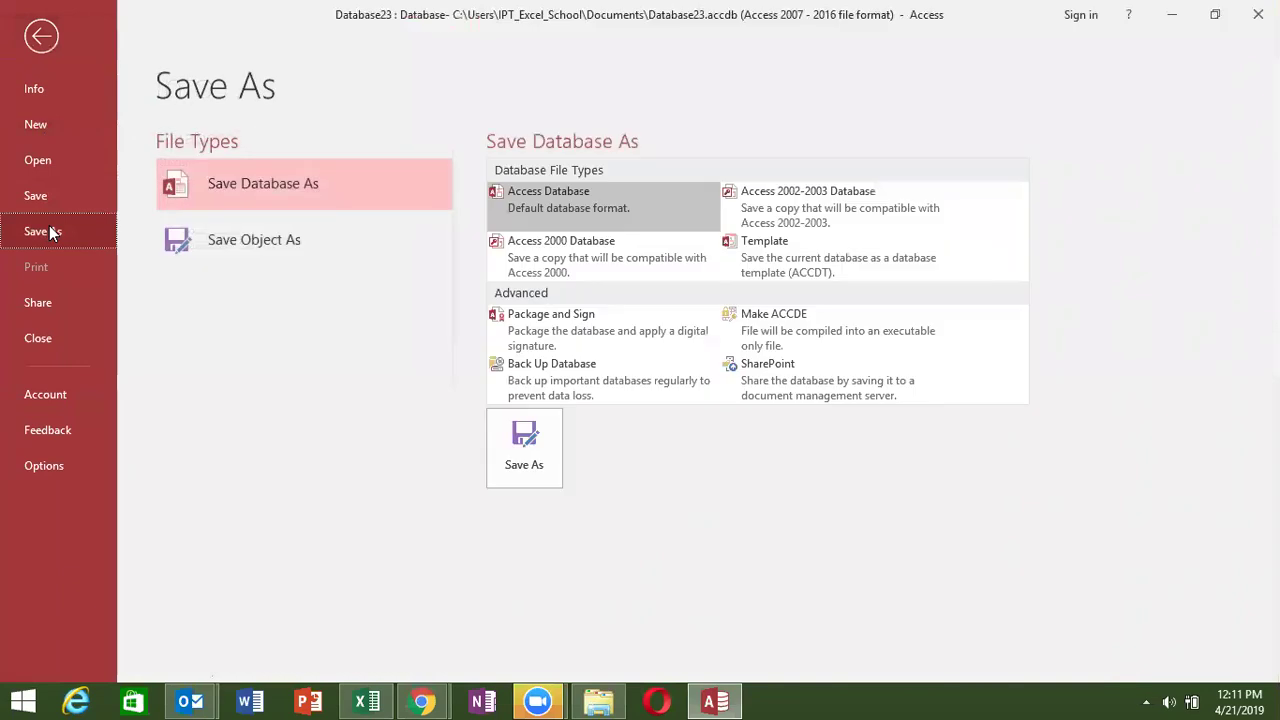
{"action": "left_click", "coordinate": [41, 302]}
{"action": "left_click", "coordinate": [58, 229]}
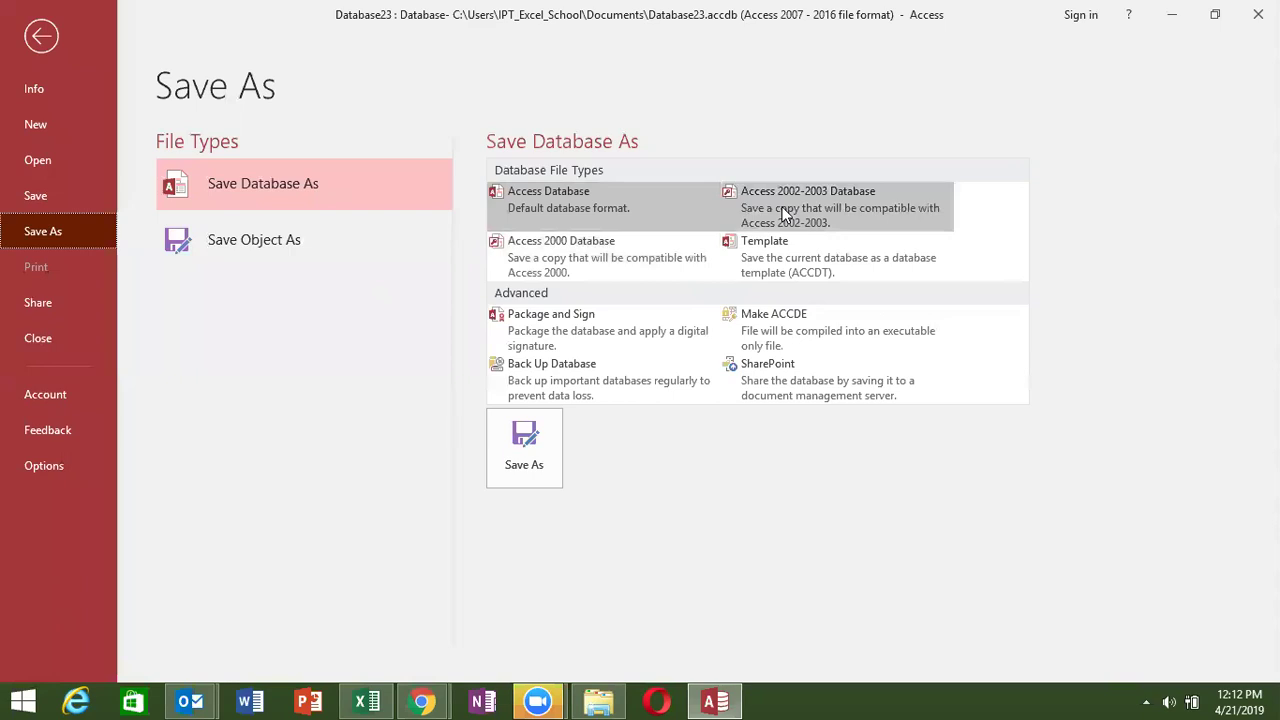
Start Save Database As, agree to close open objects, then cancel the copy
{"action": "left_click", "coordinate": [521, 476]}
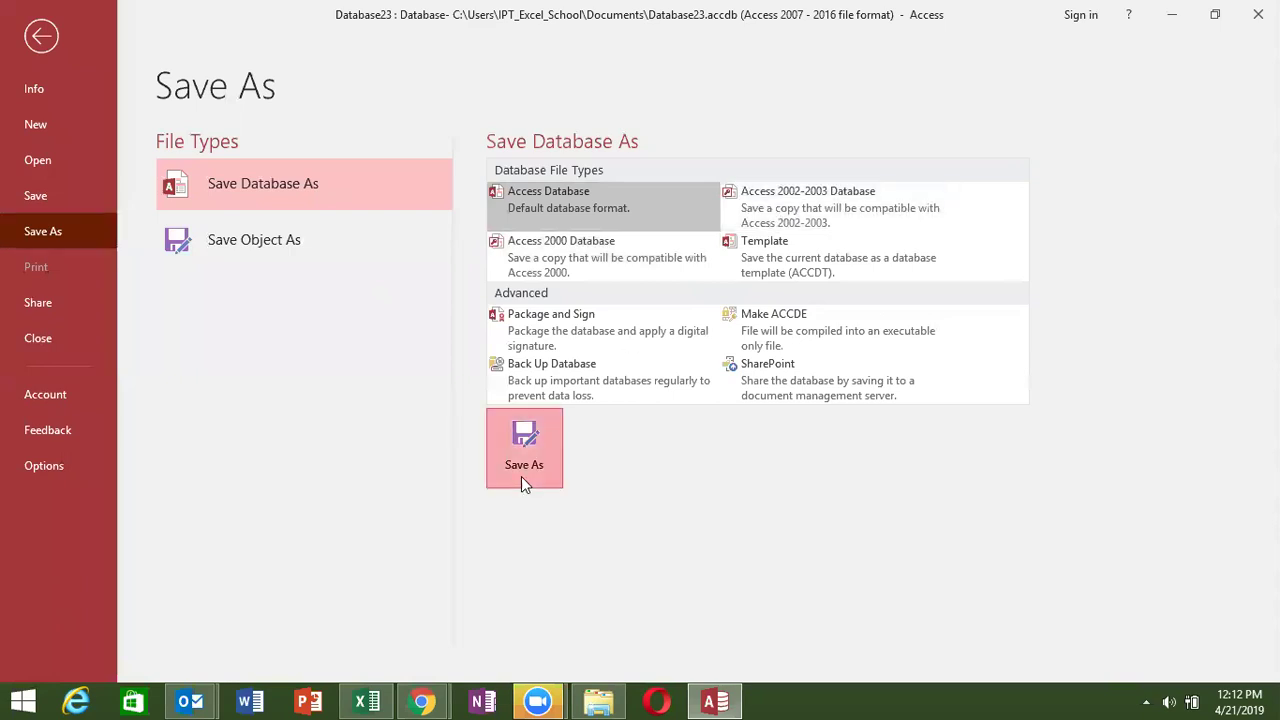
{"action": "left_click", "coordinate": [606, 412]}
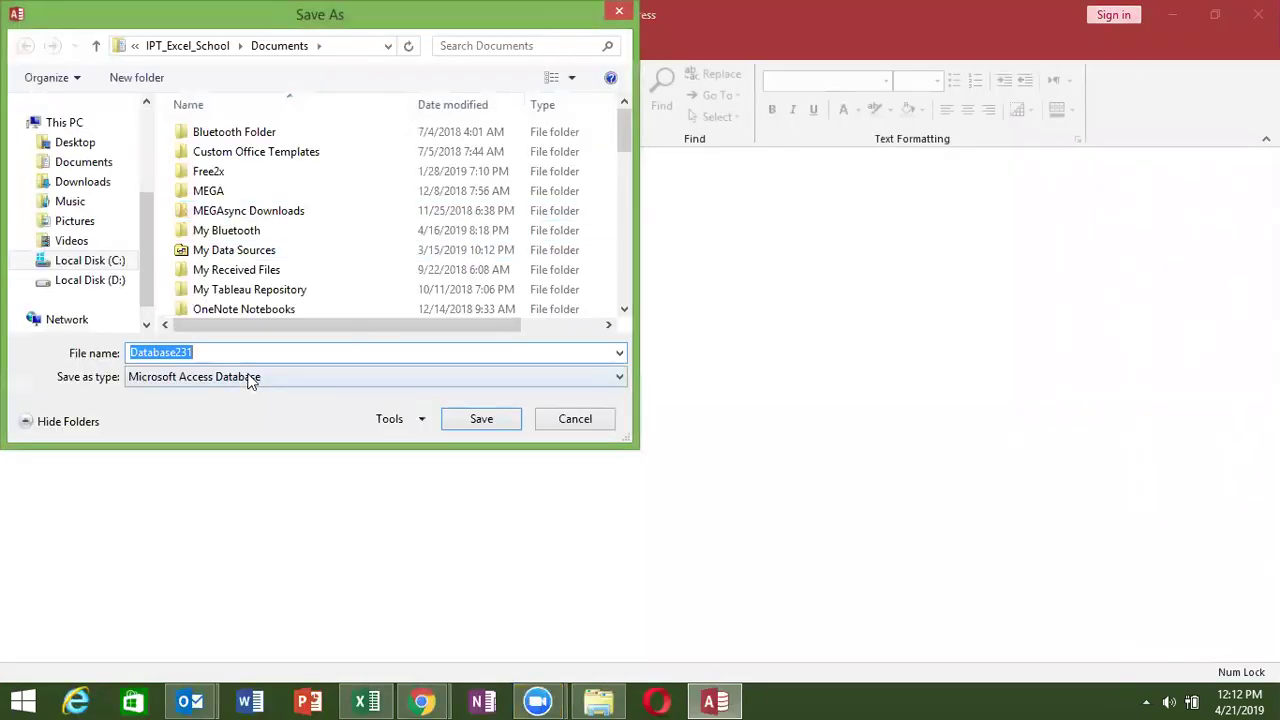
{"action": "left_click", "coordinate": [248, 378]}
{"action": "left_click", "coordinate": [248, 378]}
{"action": "left_click", "coordinate": [248, 378]}
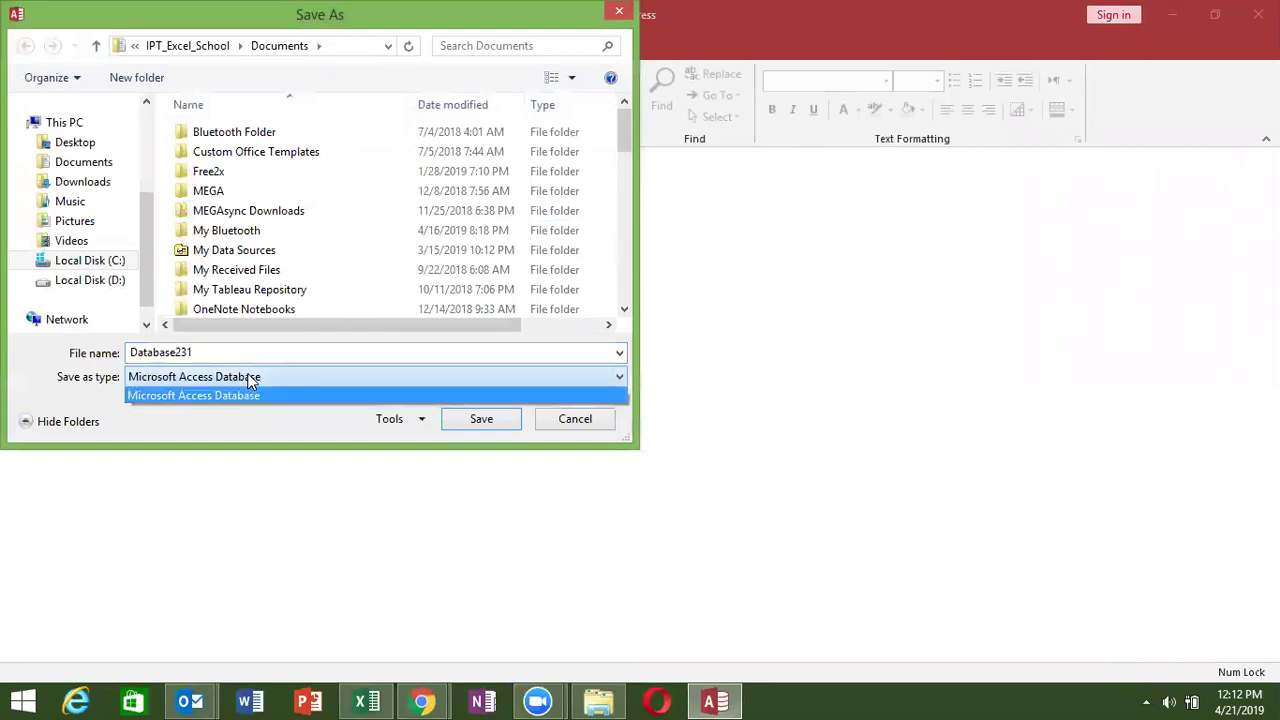
{"action": "left_click", "coordinate": [250, 381]}
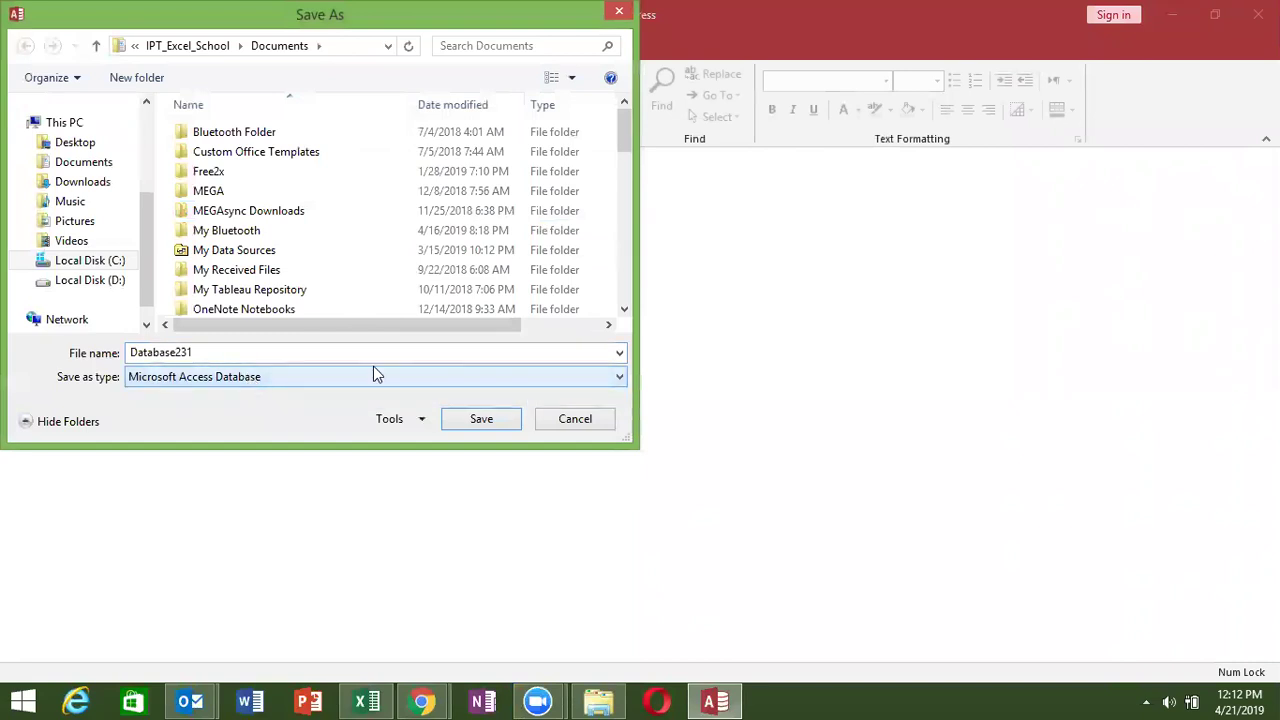
{"action": "left_click", "coordinate": [566, 421]}
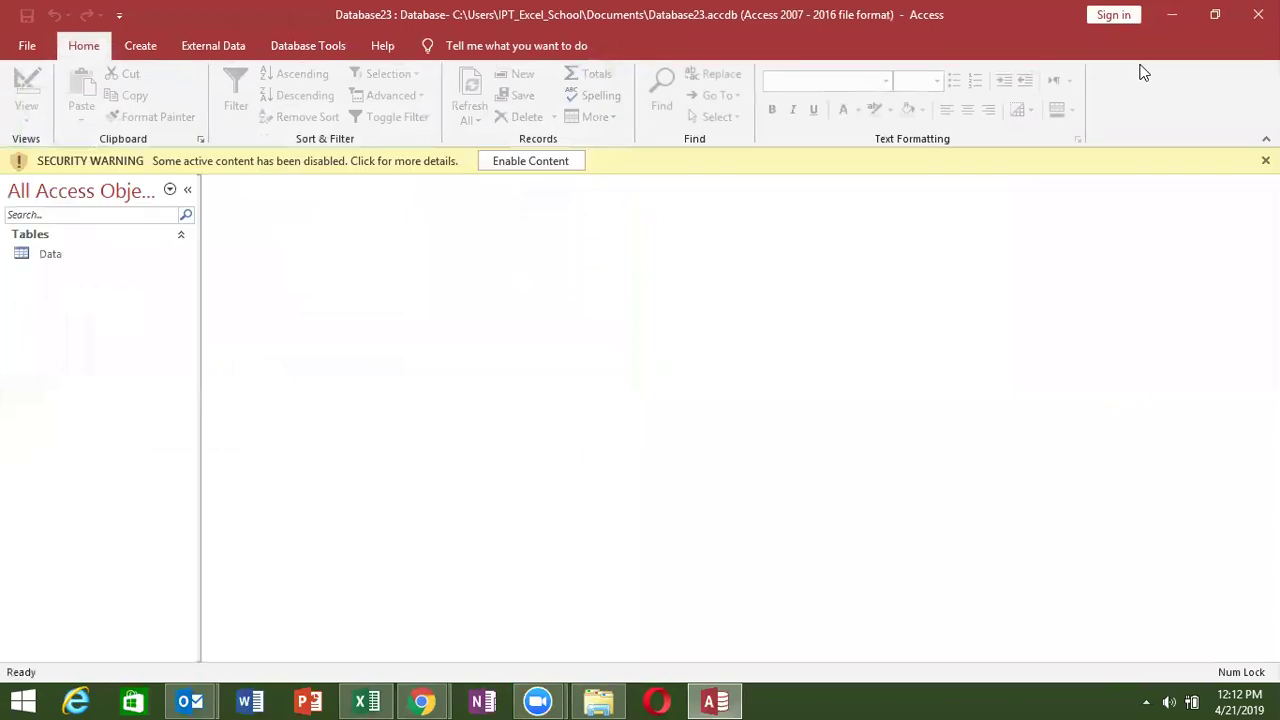
Enable content, open the Data table to view its Q1 record, then exit Access
{"action": "left_click", "coordinate": [508, 164]}
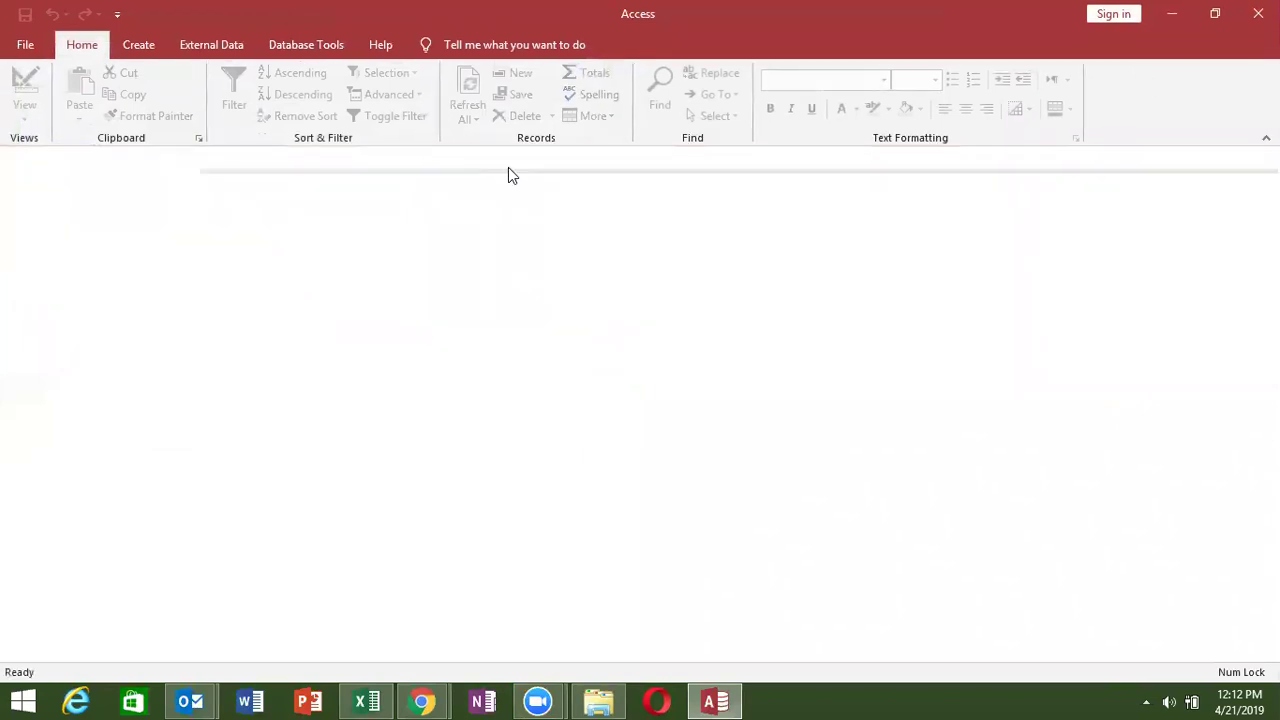
{"action": "double_click", "coordinate": [50, 228]}
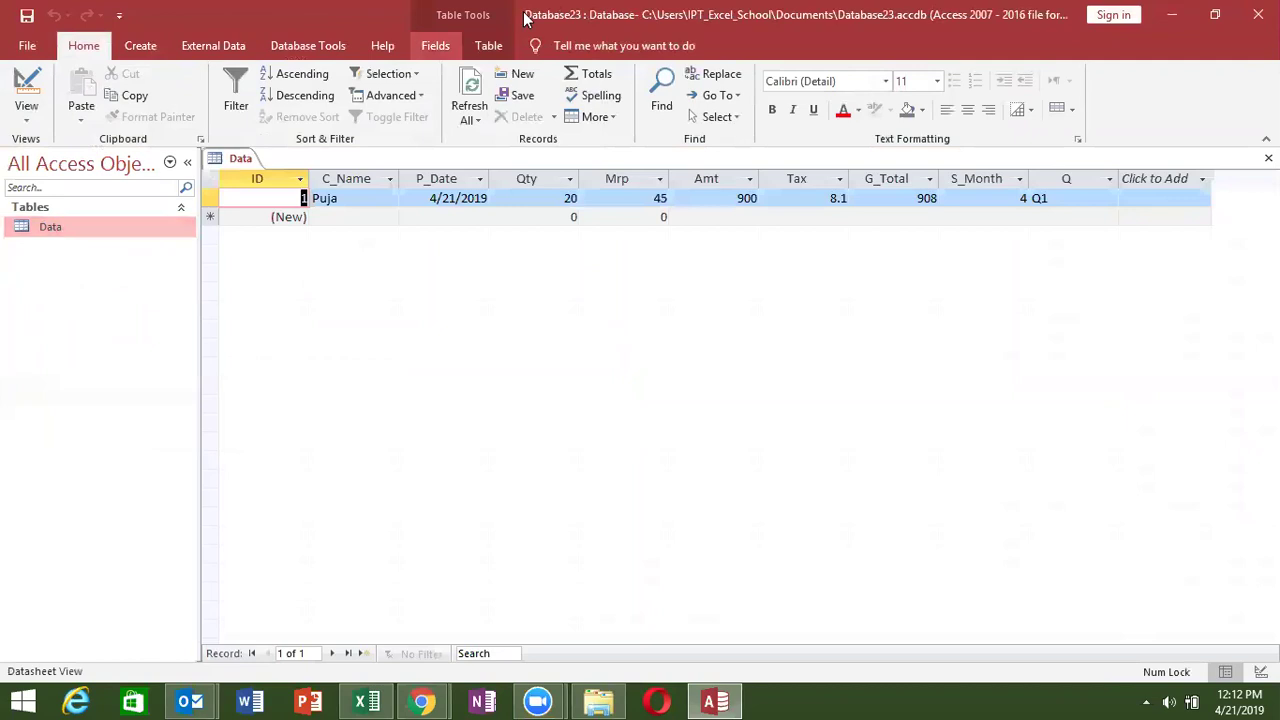
{"action": "left_click", "coordinate": [390, 95]}
{"action": "left_click", "coordinate": [506, 317]}
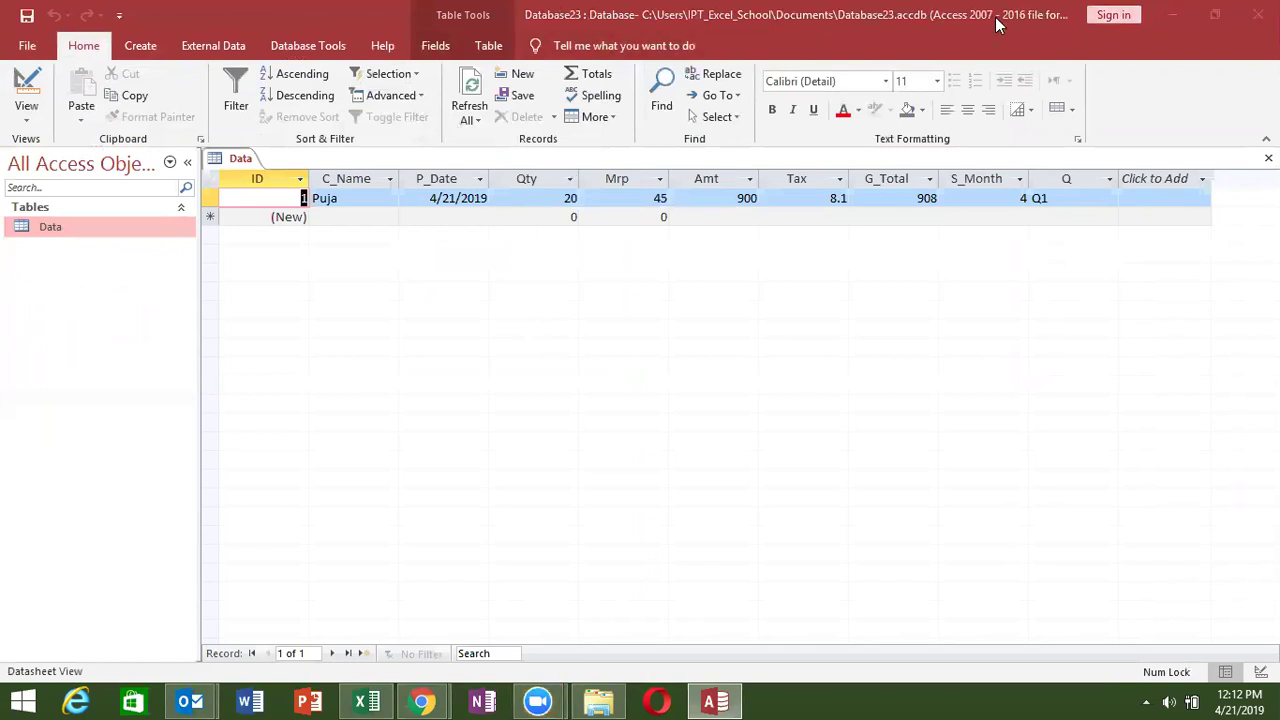
{"action": "left_click", "coordinate": [1258, 14]}
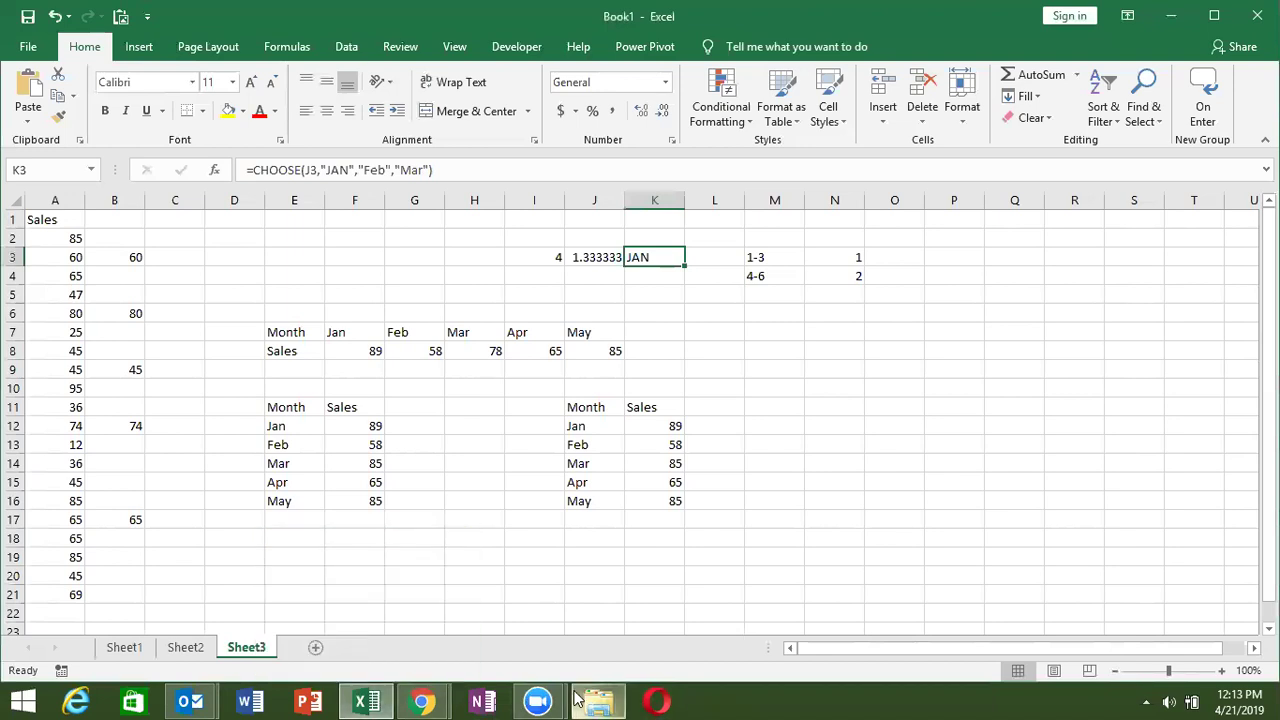
From the Developer tab, open the VBA editor and insert a new UserForm
{"action": "left_click", "coordinate": [510, 46]}
{"action": "left_click", "coordinate": [28, 84]}
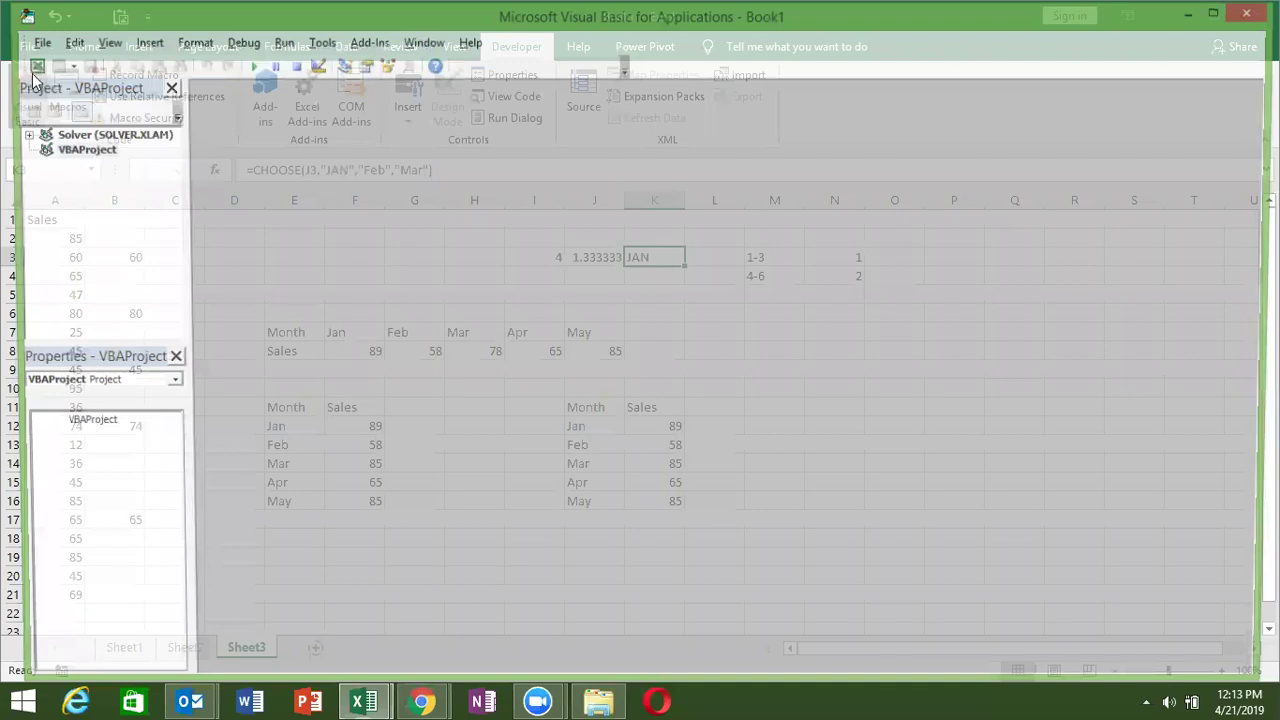
{"action": "left_click", "coordinate": [159, 41]}
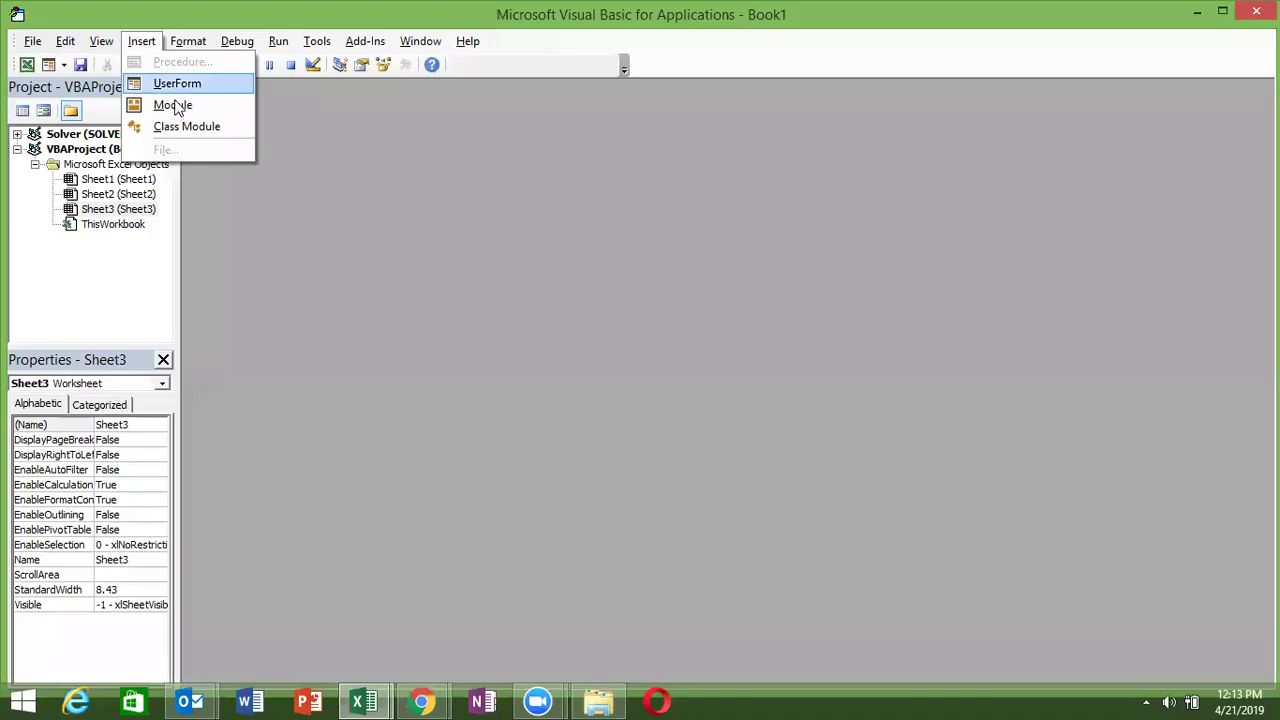
{"action": "left_click", "coordinate": [176, 82]}
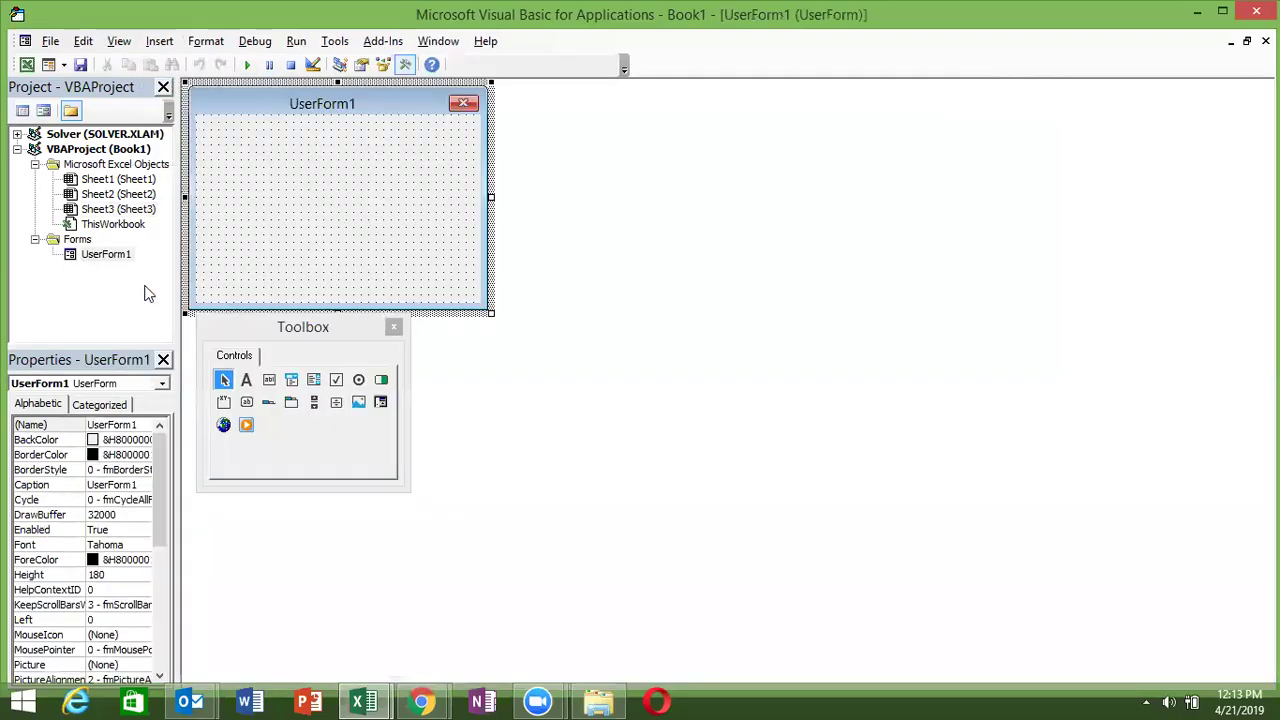
Draw Label1 near the form's top-left corner and widen the Properties pane
{"action": "left_click", "coordinate": [247, 380]}
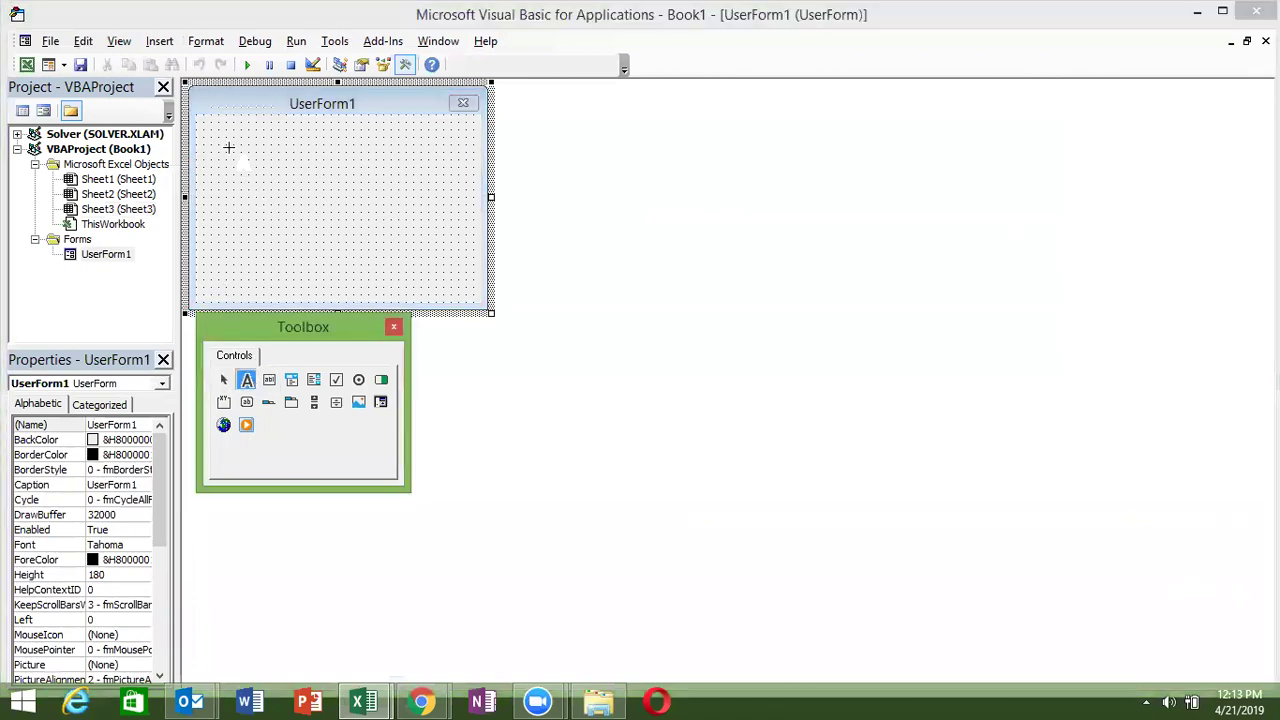
{"action": "mouse_move", "coordinate": [226, 147]}
{"action": "left_mouse_down"}
{"action": "mouse_move", "coordinate": [369, 153]}
{"action": "mouse_move", "coordinate": [394, 178]}
{"action": "left_mouse_up"}
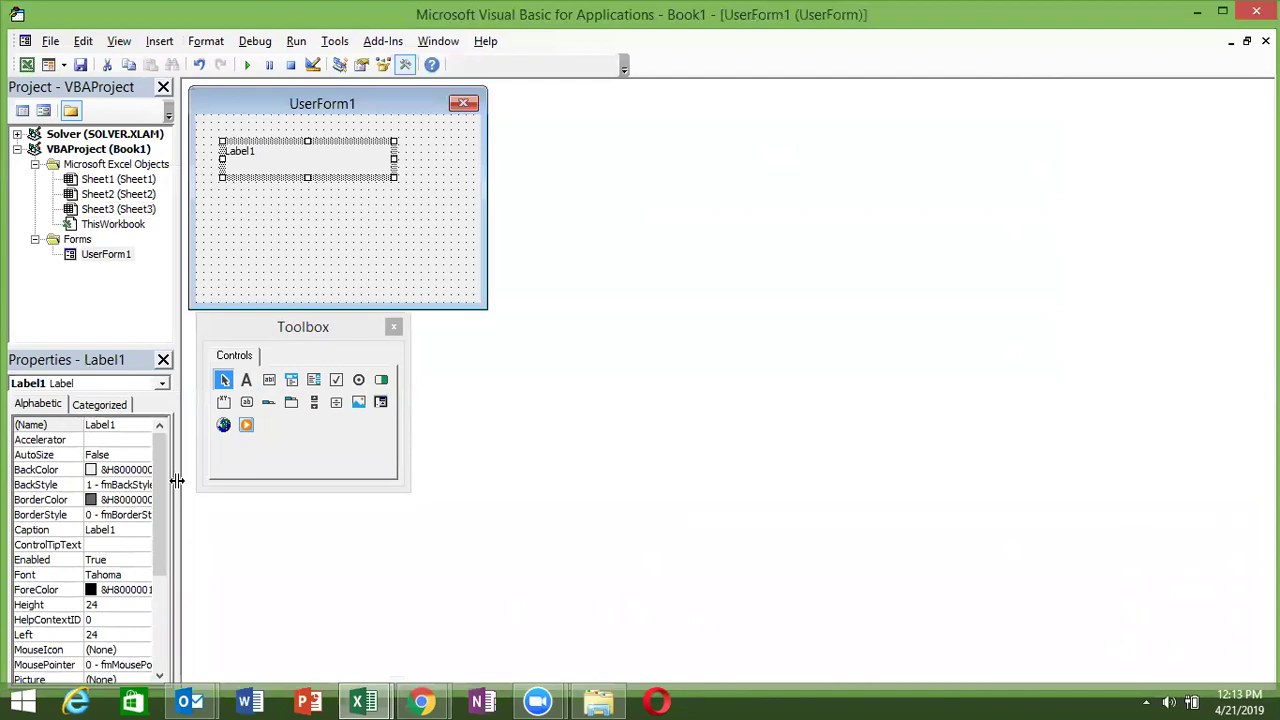
{"action": "left_click_drag", "start_coordinate": [176, 481], "coordinate": [238, 485]}
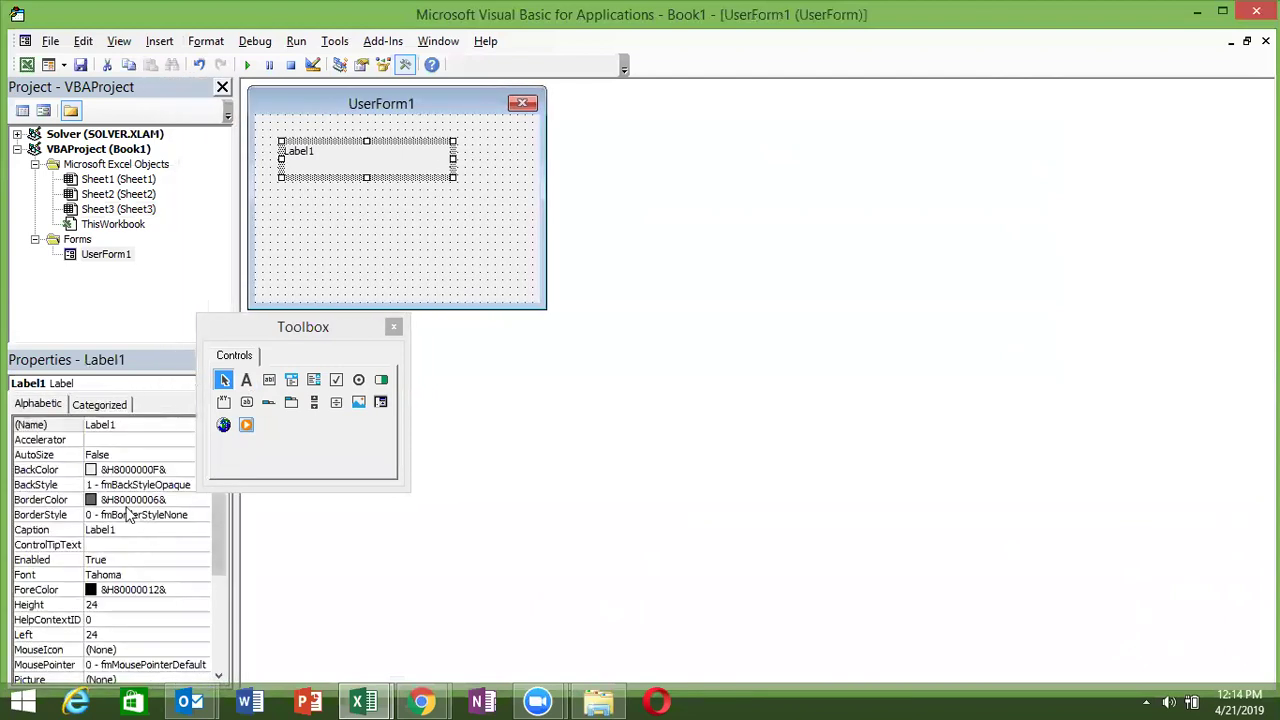
{"action": "left_click", "coordinate": [118, 455]}
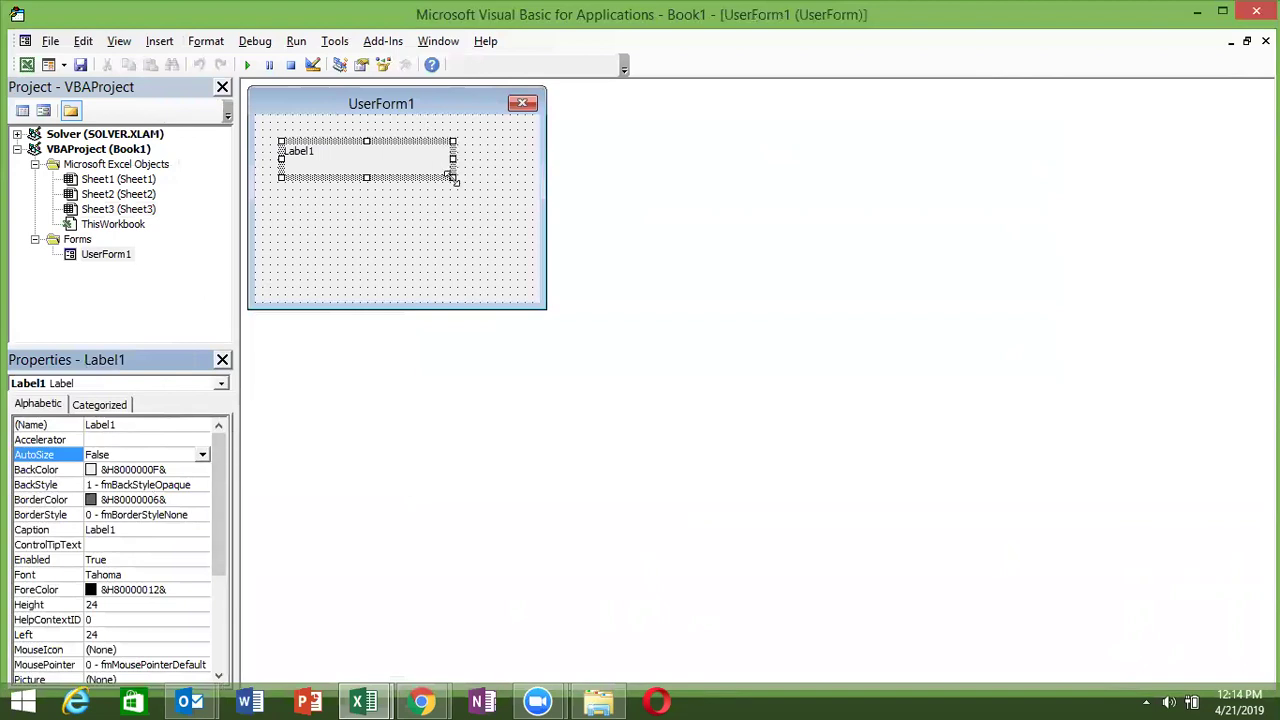
{"action": "left_click", "coordinate": [533, 286]}
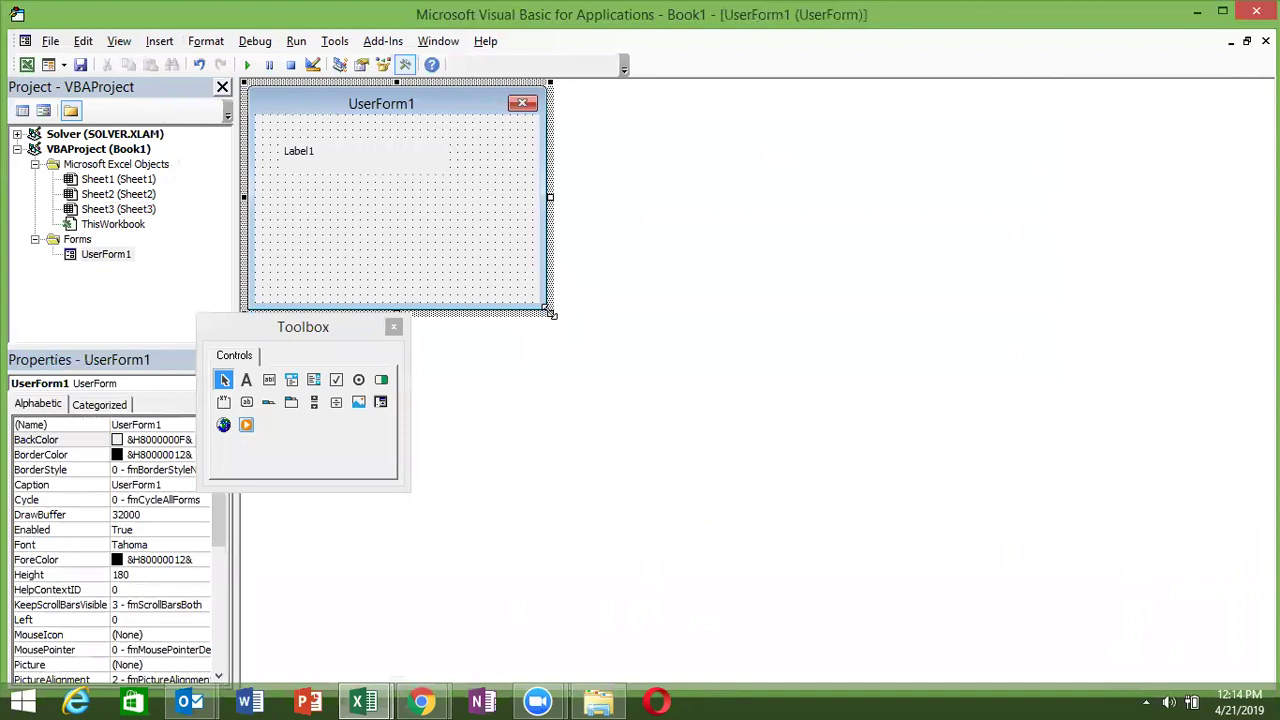
Enlarge UserForm1 across the workspace and stretch Label1 wider and taller
{"action": "left_click_drag", "start_coordinate": [551, 314], "coordinate": [1236, 460]}
{"action": "left_click", "coordinate": [384, 161]}
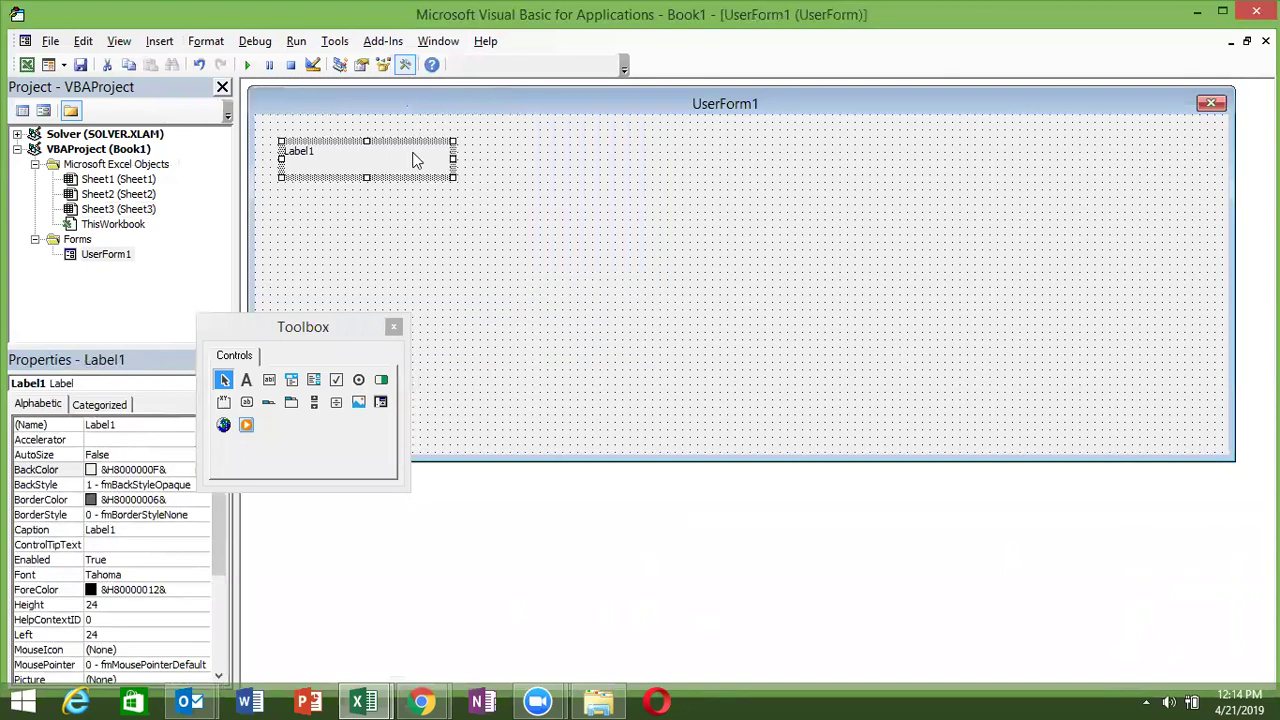
{"action": "left_click_drag", "start_coordinate": [453, 157], "coordinate": [760, 160]}
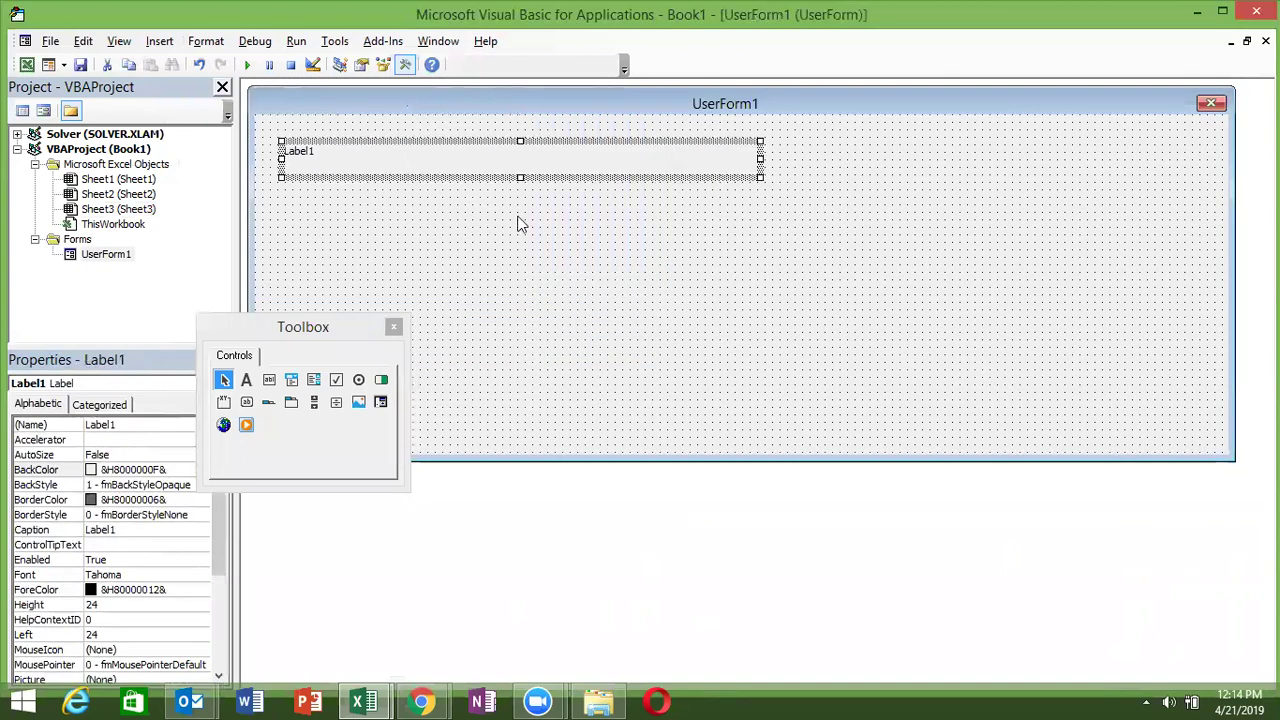
{"action": "left_click_drag", "start_coordinate": [521, 178], "coordinate": [552, 351]}
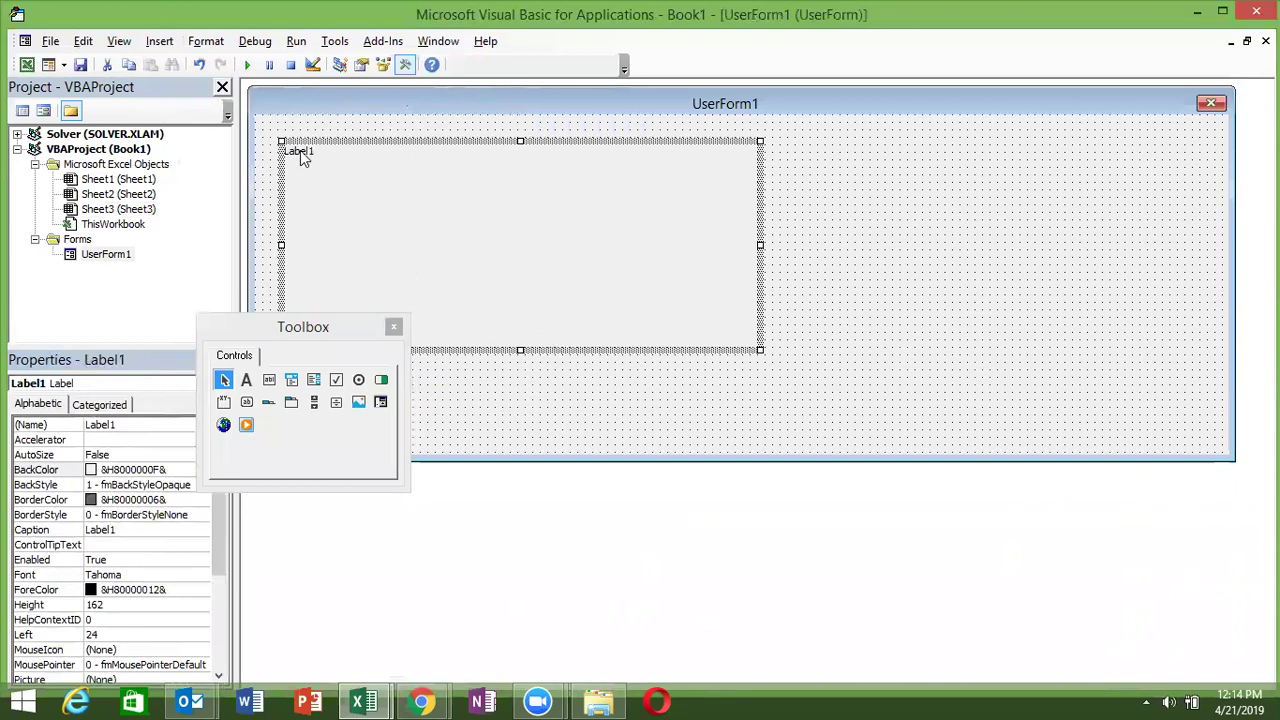
Bring up Label1's Font settings from the Properties window
{"action": "left_click", "coordinate": [509, 237]}
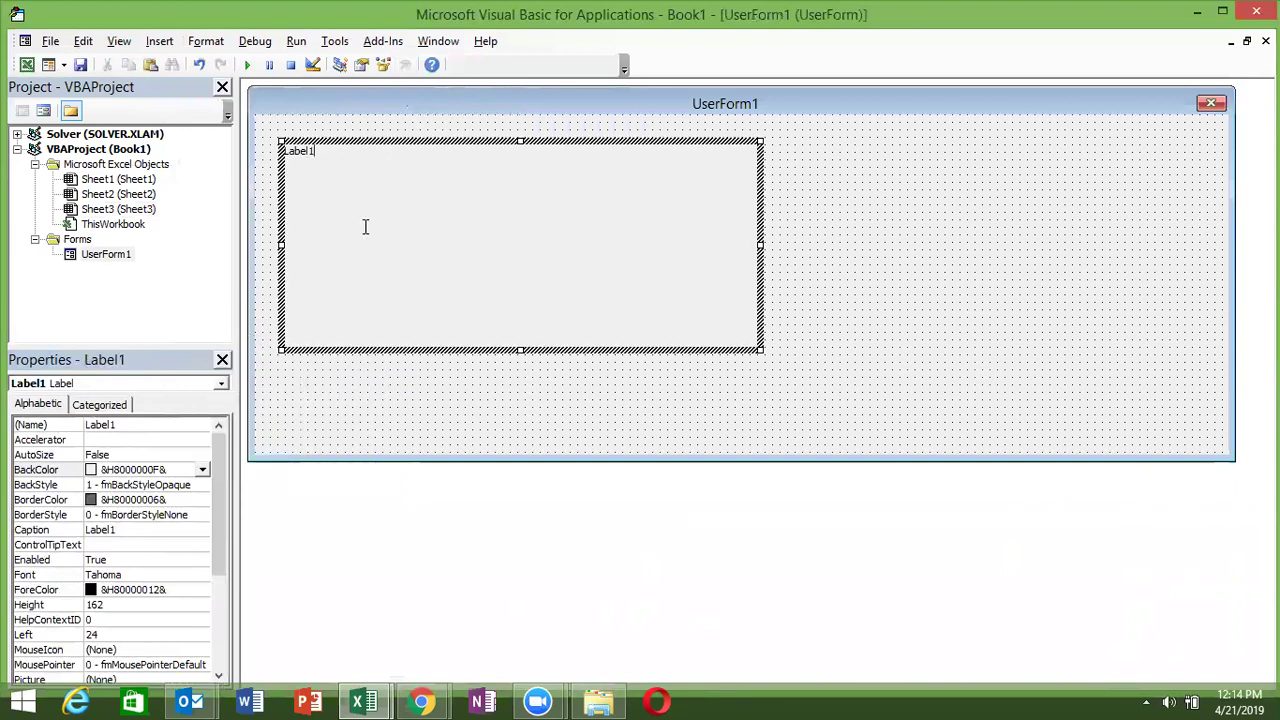
{"action": "left_click", "coordinate": [397, 140]}
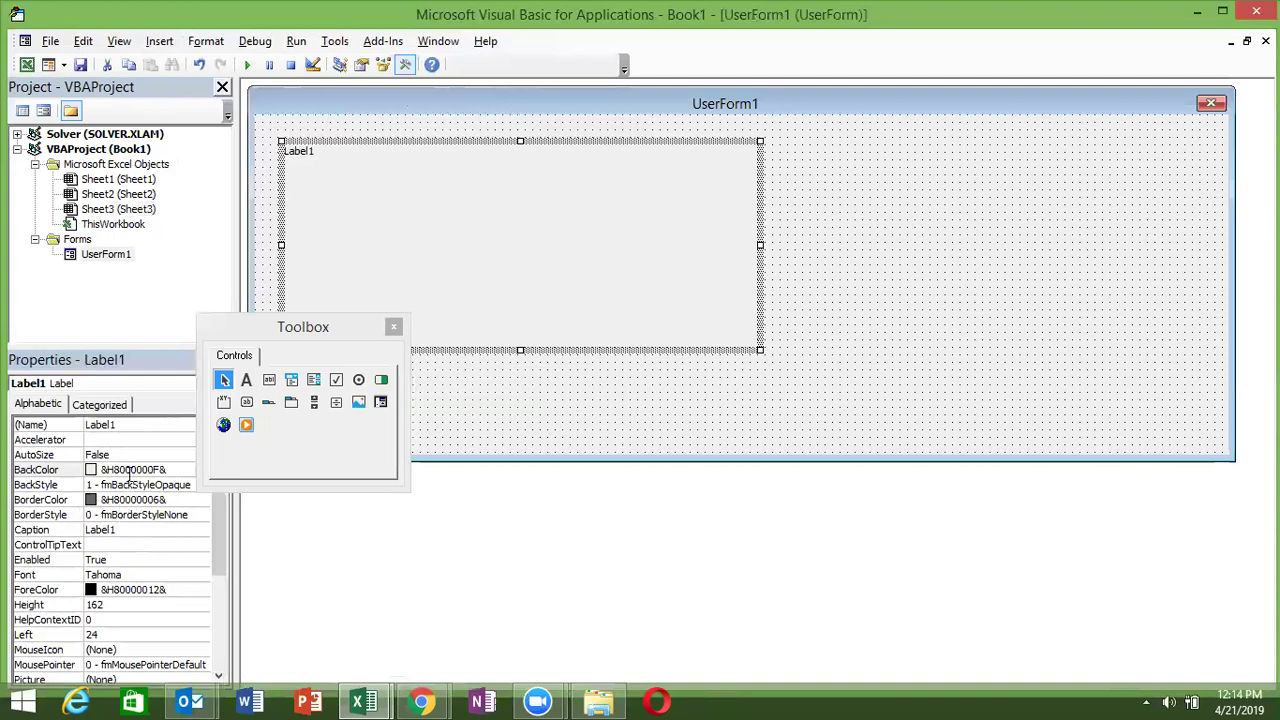
{"action": "left_click", "coordinate": [122, 576]}
{"action": "left_click", "coordinate": [202, 576]}
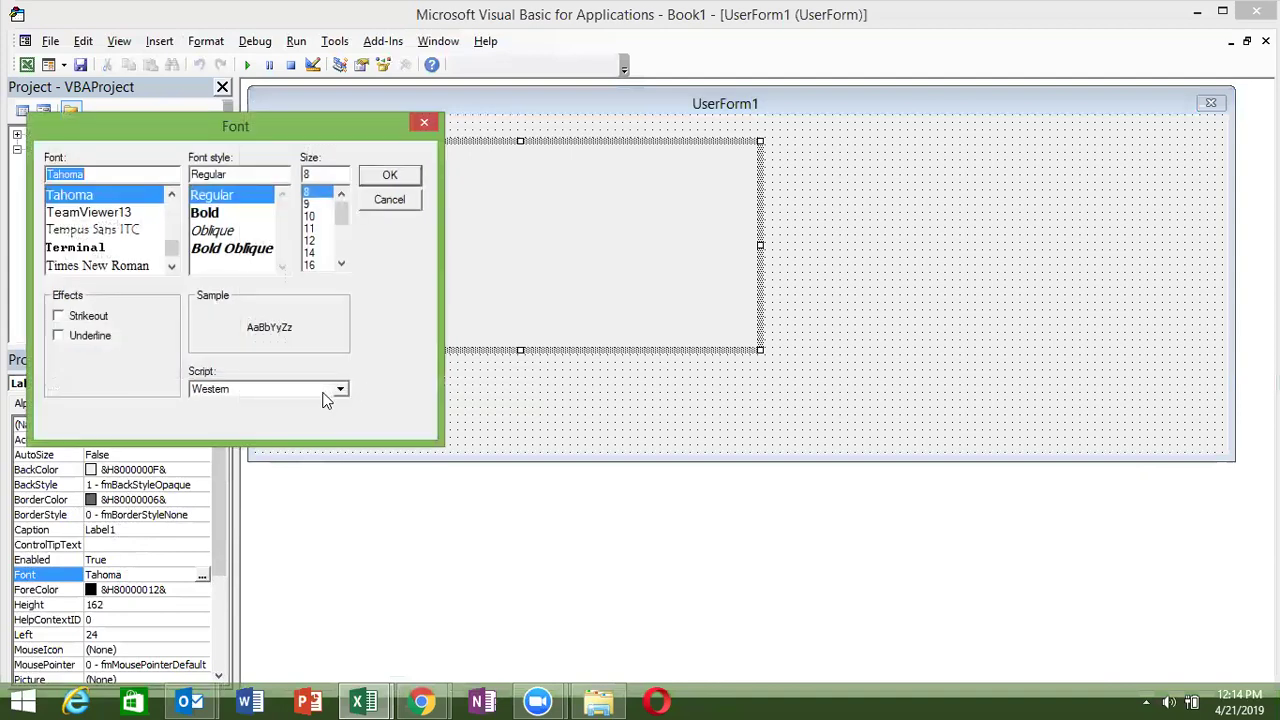
Close the Font dialog unchanged and set Label1's TextAlign to 2 - fmTextAlignCenter
{"action": "left_click", "coordinate": [421, 125]}
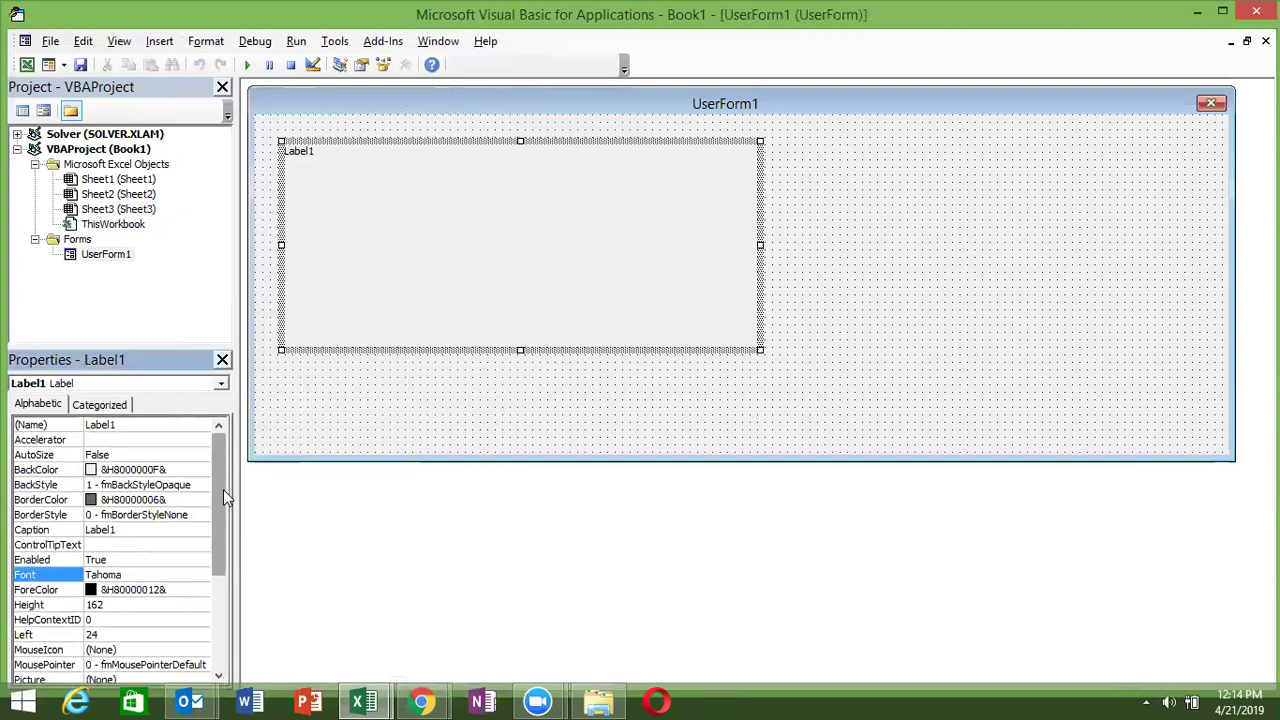
{"action": "left_click_drag", "start_coordinate": [223, 489], "coordinate": [208, 570]}
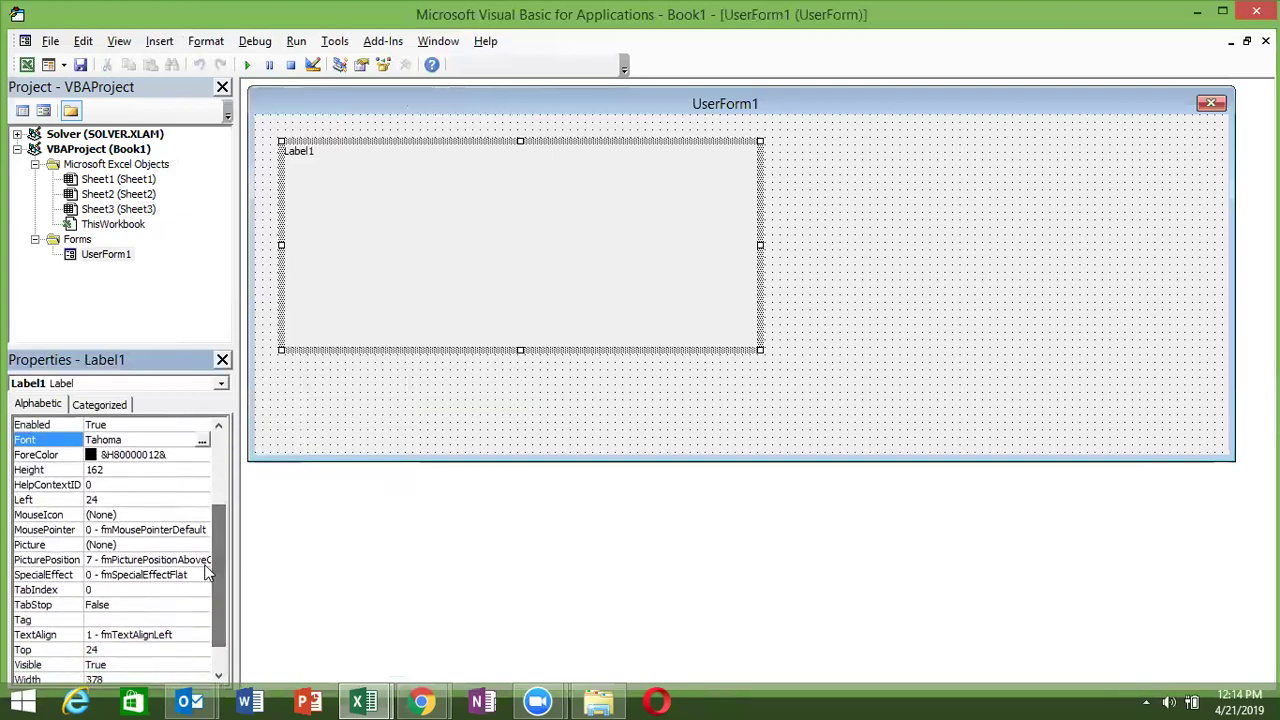
{"action": "left_click", "coordinate": [169, 636]}
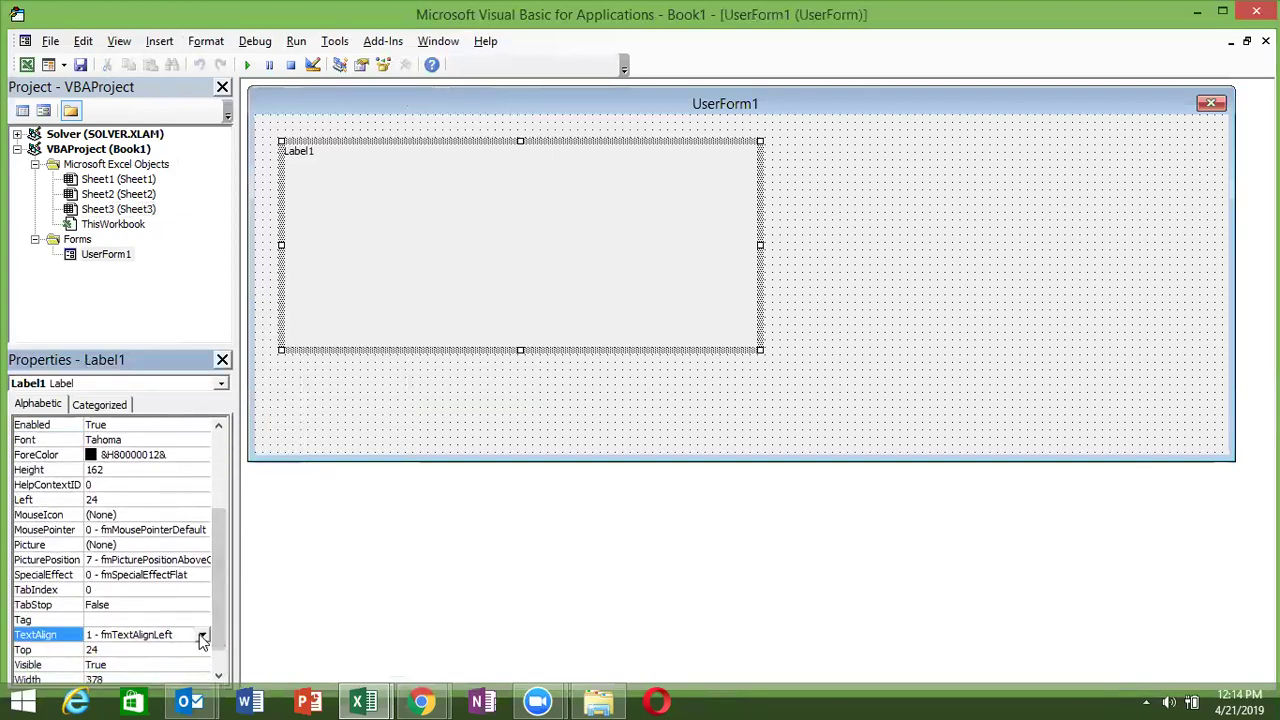
{"action": "left_click", "coordinate": [202, 636]}
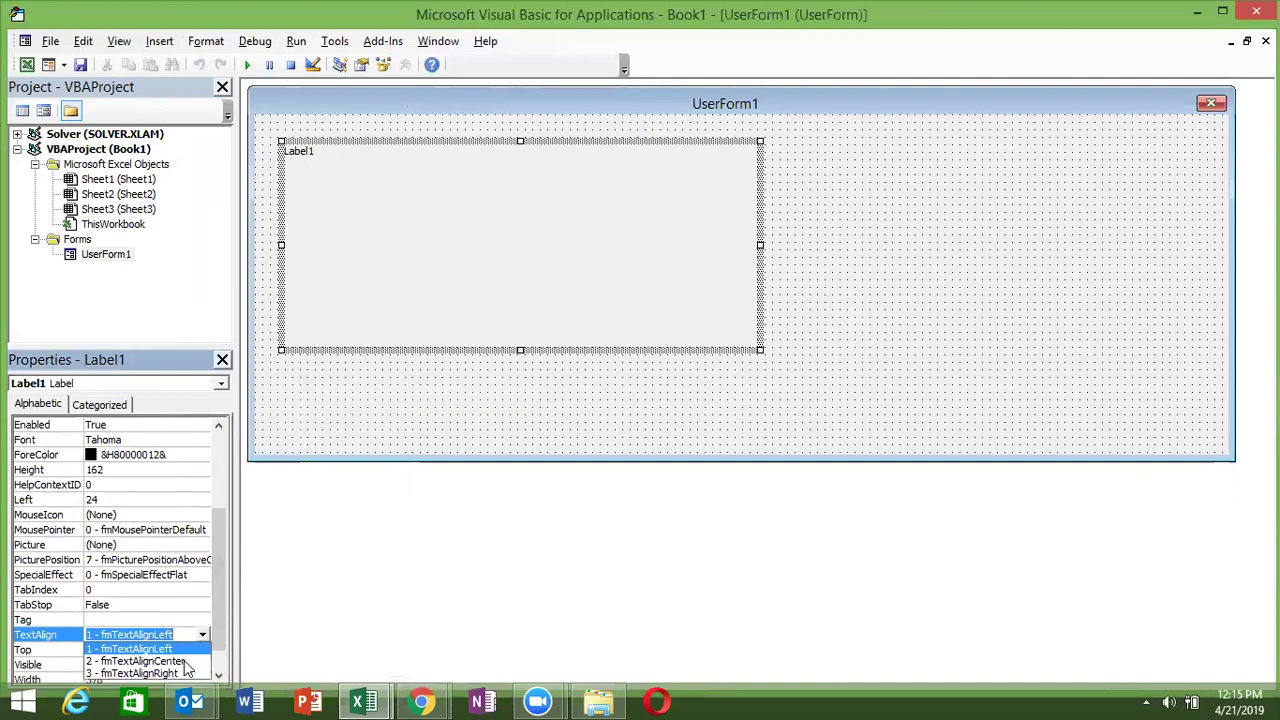
{"action": "left_click", "coordinate": [184, 663]}
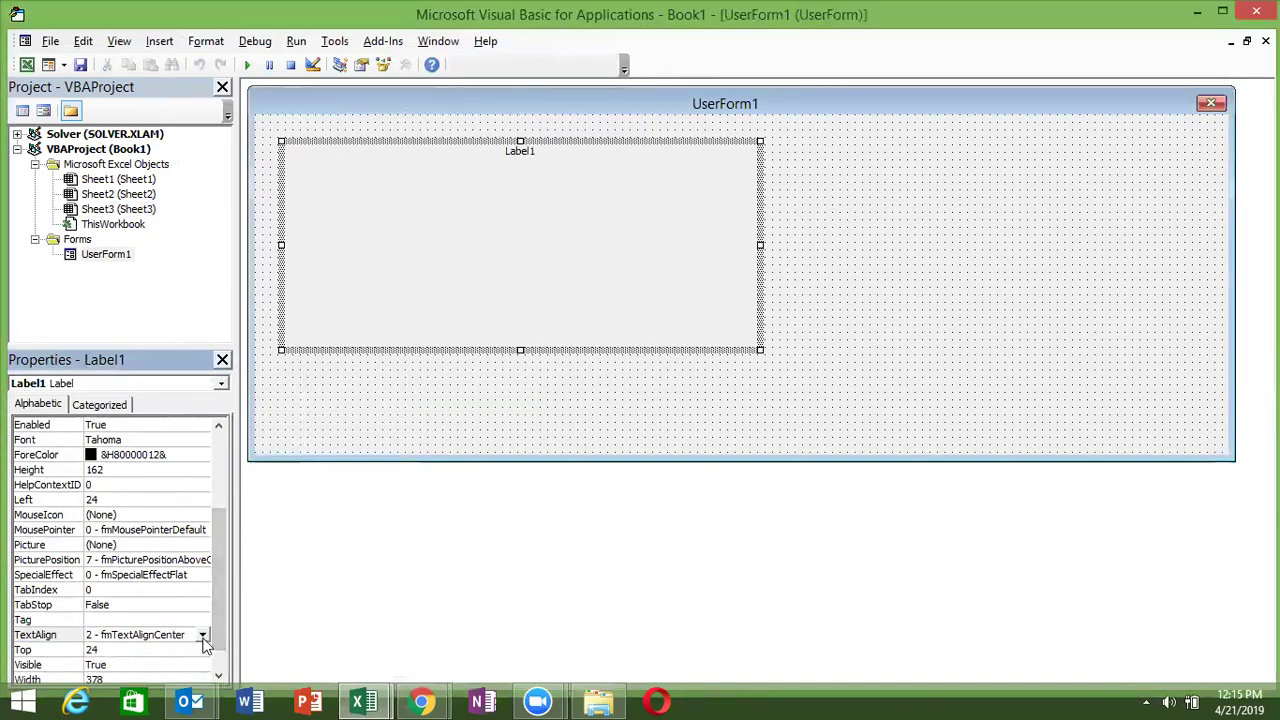
{"action": "left_click", "coordinate": [202, 636]}
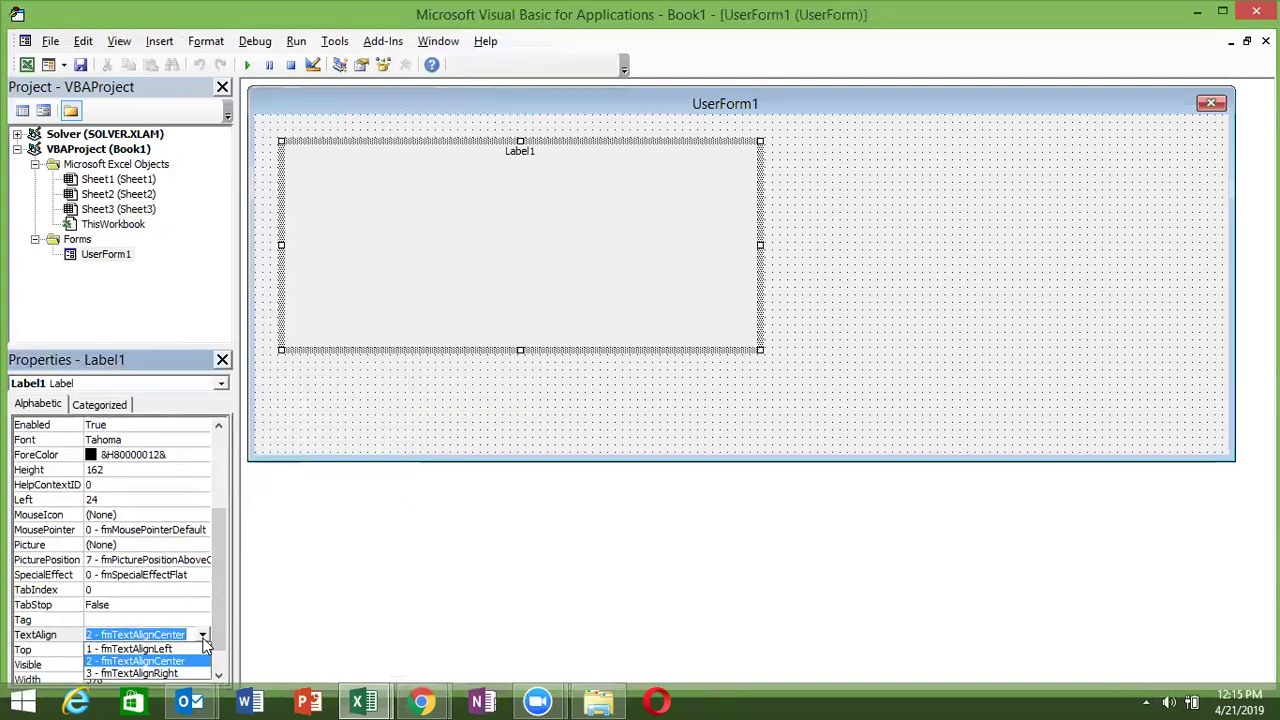
{"action": "left_click", "coordinate": [468, 439]}
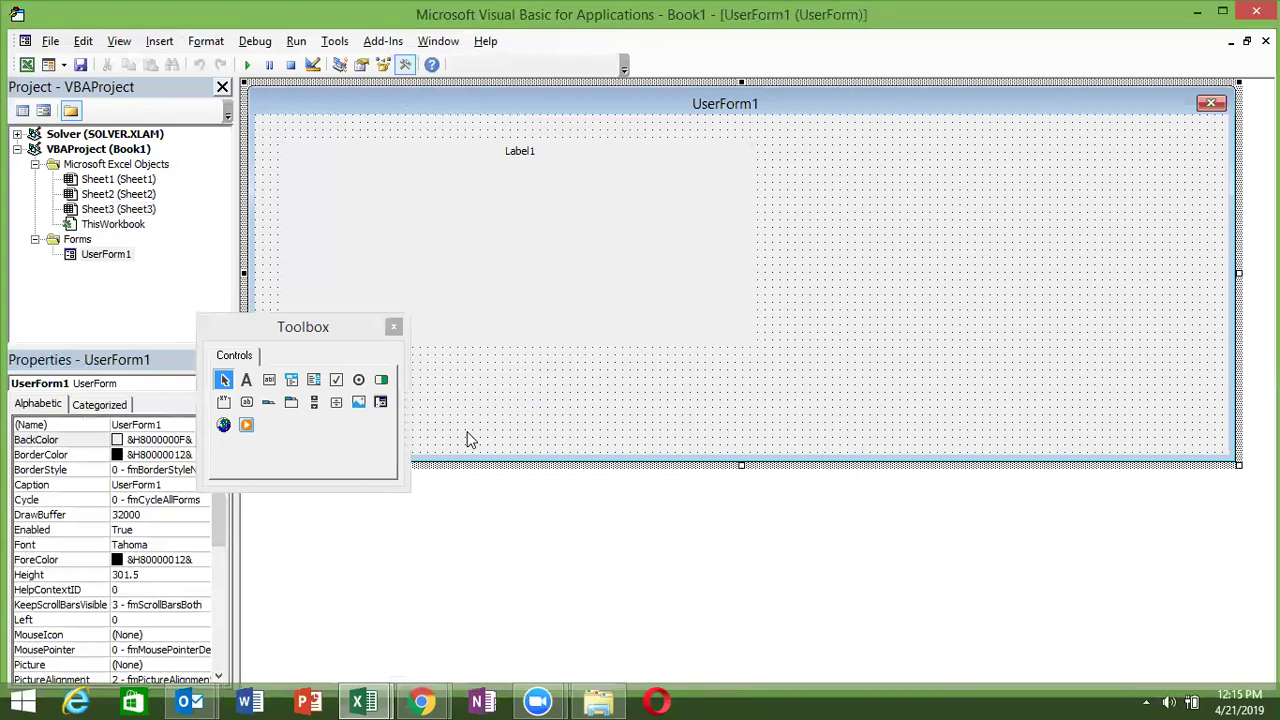
Autofit Label1 to its caption and drag it toward the centre of UserForm1
{"action": "left_click", "coordinate": [561, 327]}
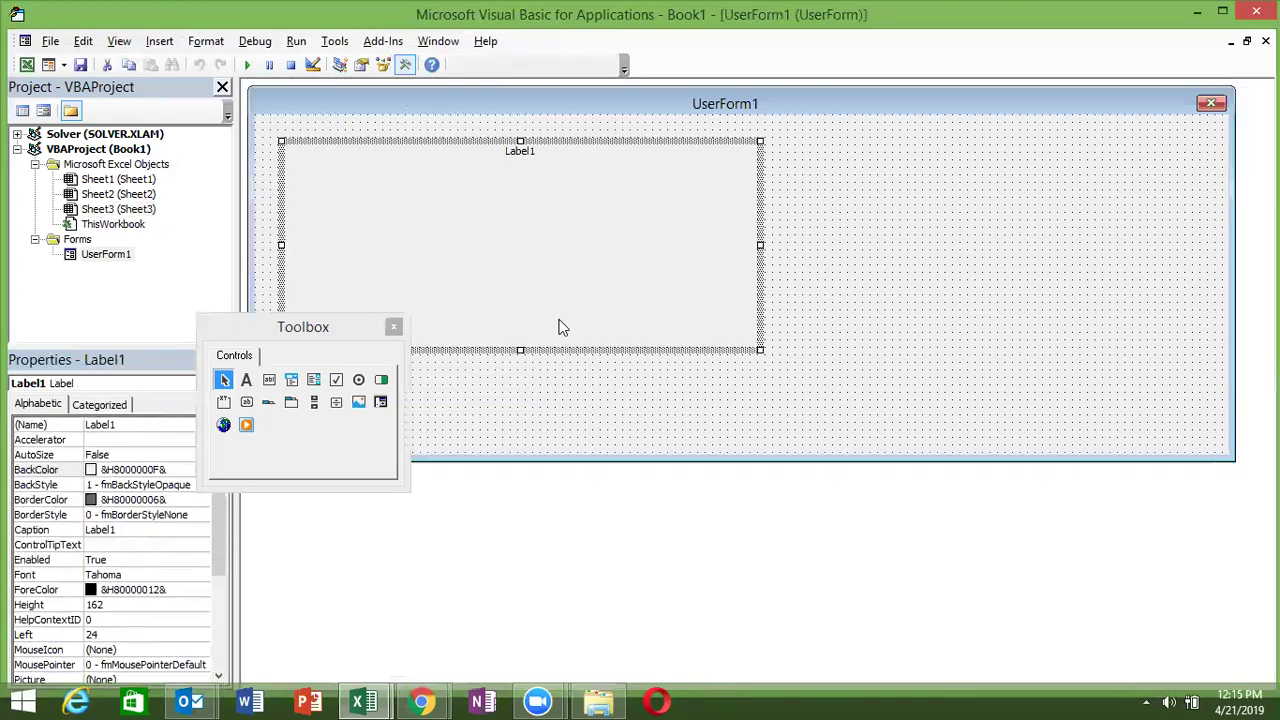
{"action": "double_click", "coordinate": [761, 350]}
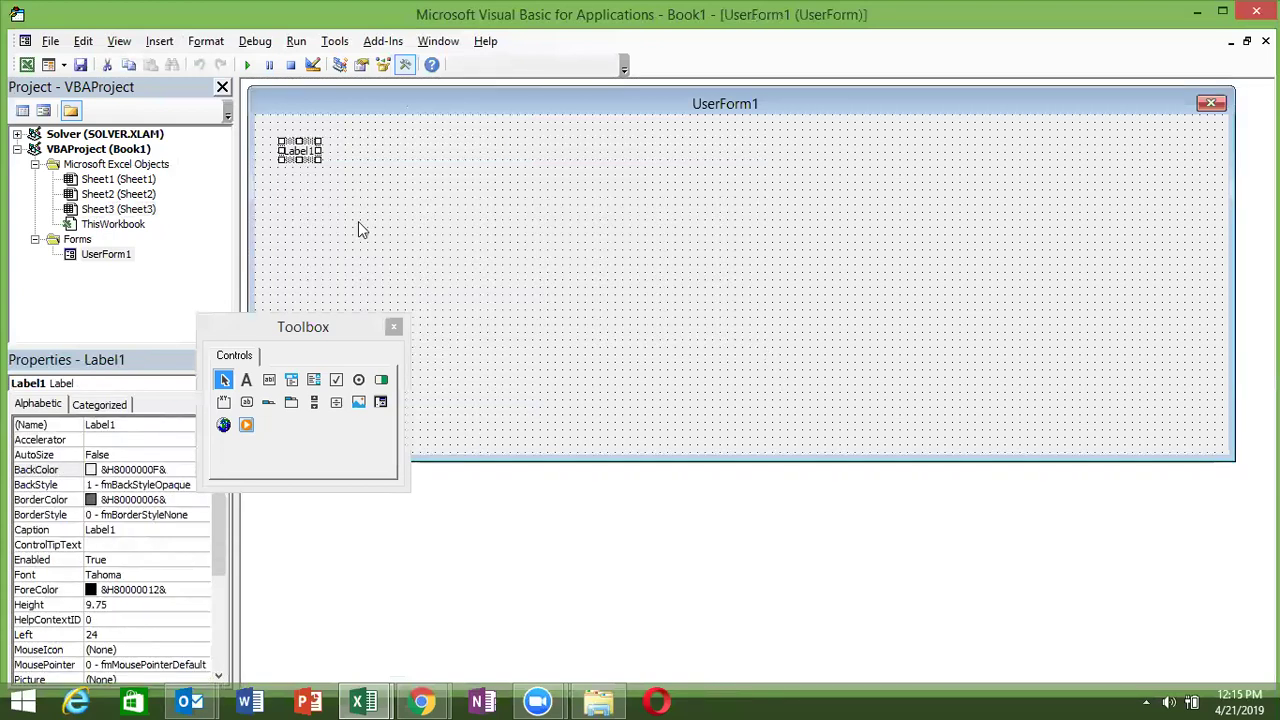
{"action": "left_click_drag", "start_coordinate": [300, 150], "coordinate": [513, 252]}
{"action": "left_click", "coordinate": [568, 310]}
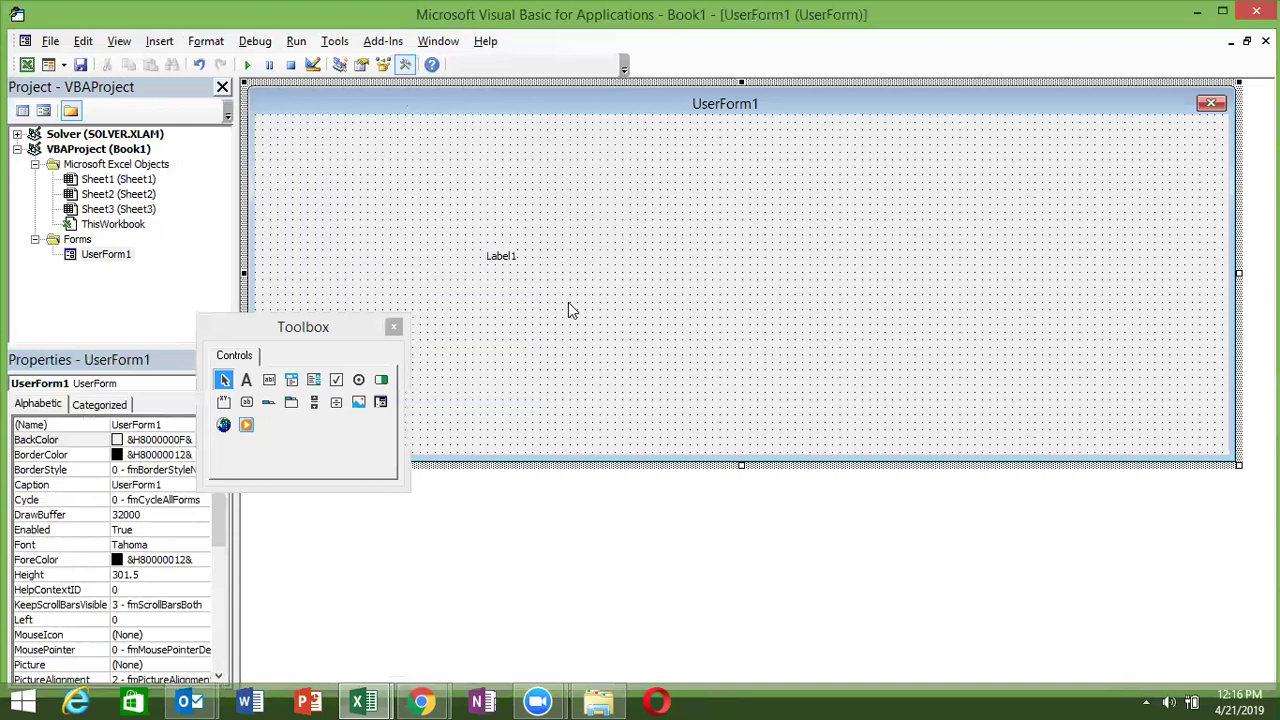
{"action": "left_click", "coordinate": [225, 510]}
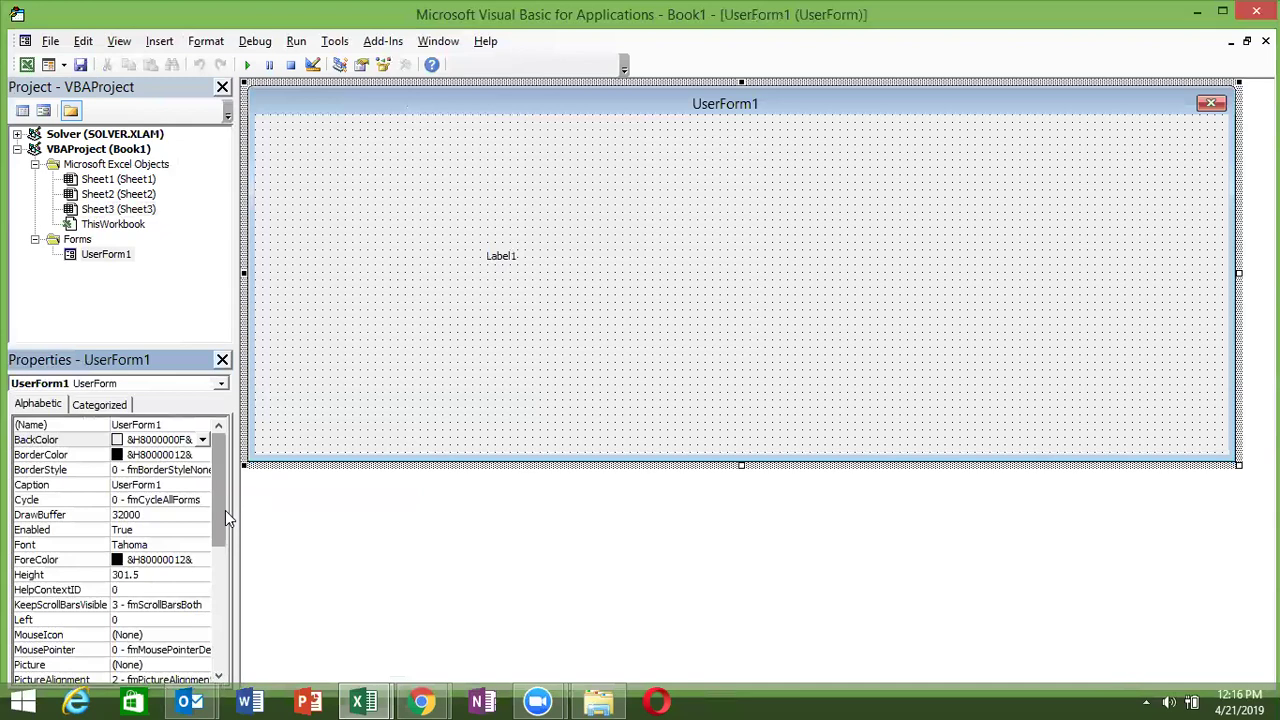
{"action": "left_click_drag", "start_coordinate": [225, 510], "coordinate": [220, 652]}
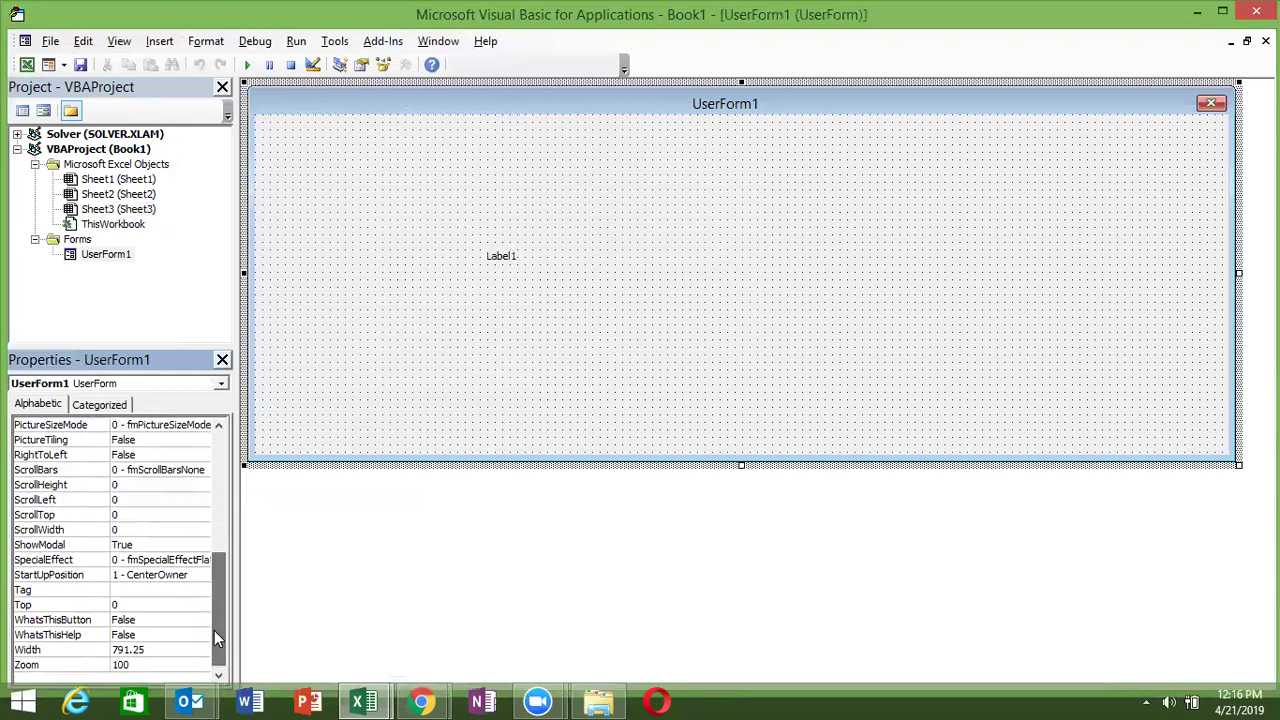
{"action": "left_click", "coordinate": [497, 258]}
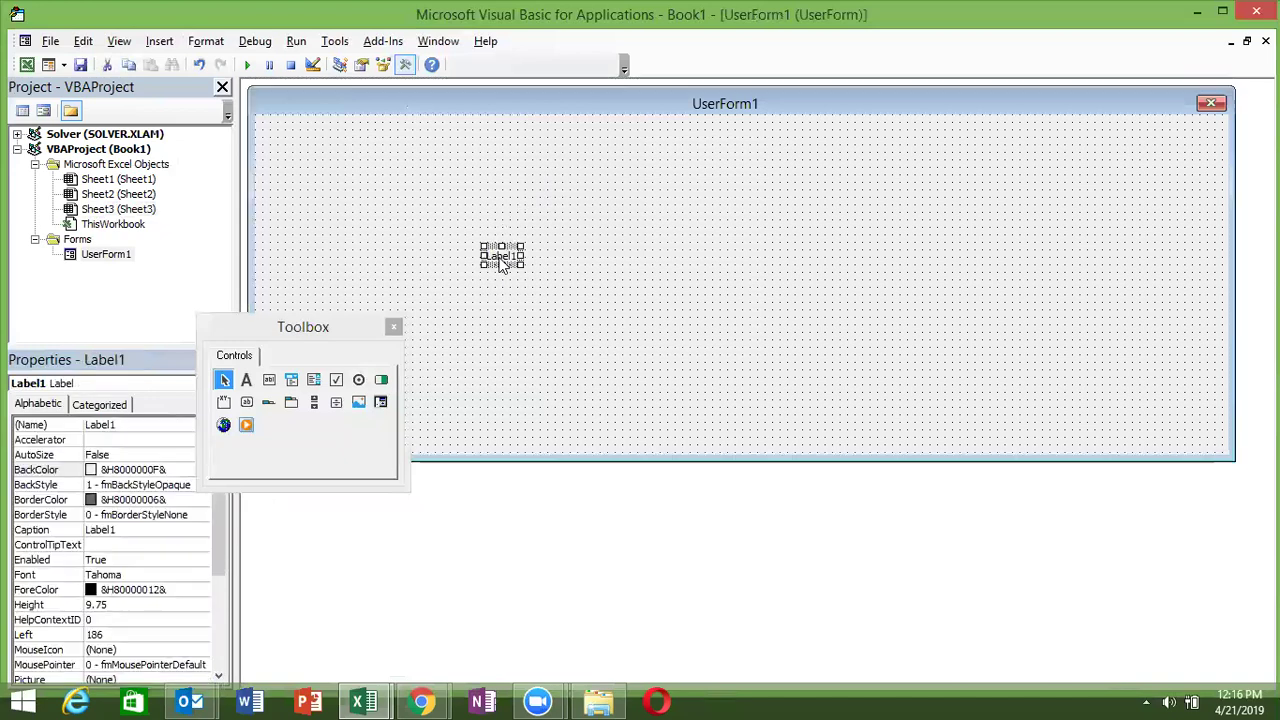
{"action": "left_click", "coordinate": [220, 546]}
{"action": "left_click_drag", "start_coordinate": [220, 546], "coordinate": [225, 645]}
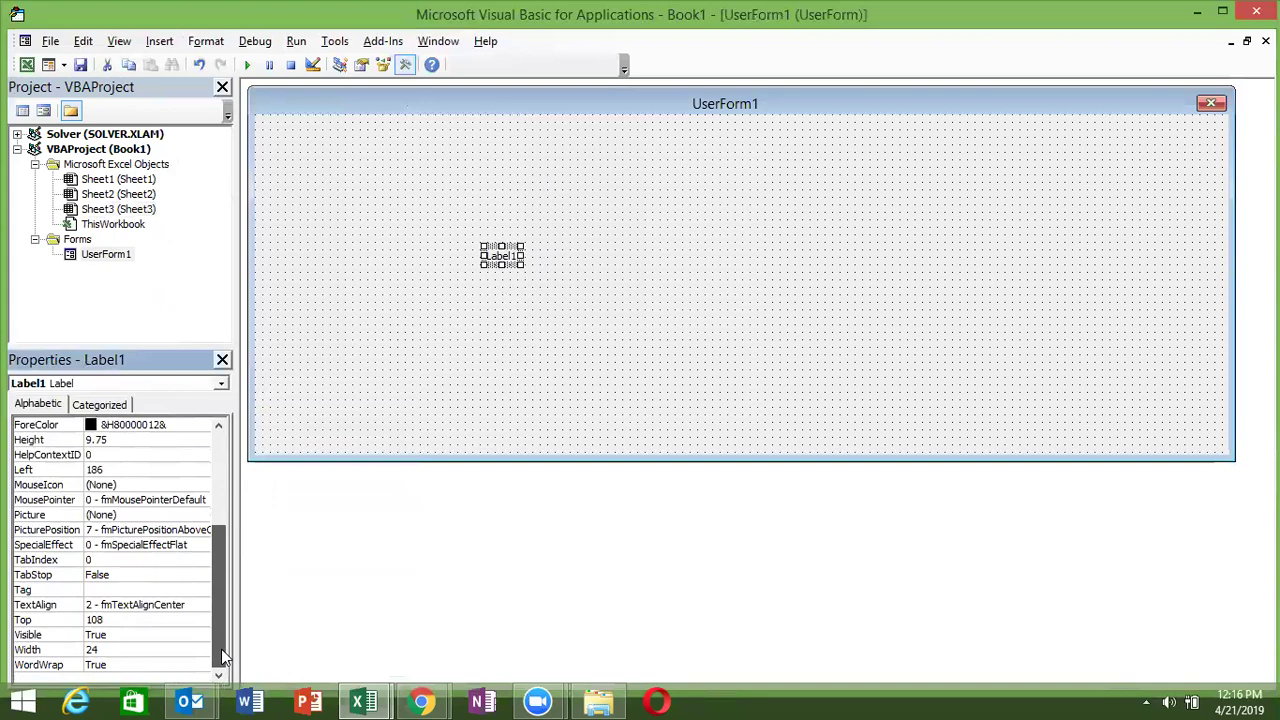
{"action": "left_click_drag", "start_coordinate": [221, 649], "coordinate": [212, 615]}
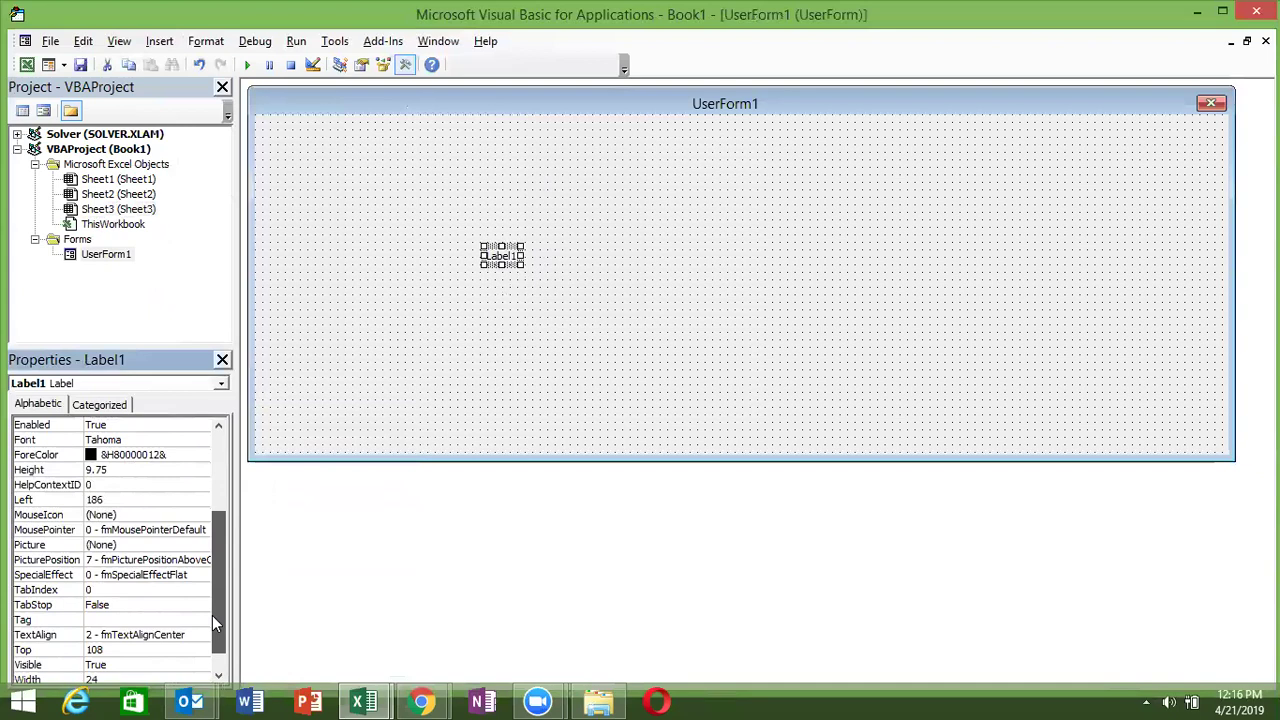
{"action": "left_click_drag", "start_coordinate": [212, 615], "coordinate": [176, 508]}
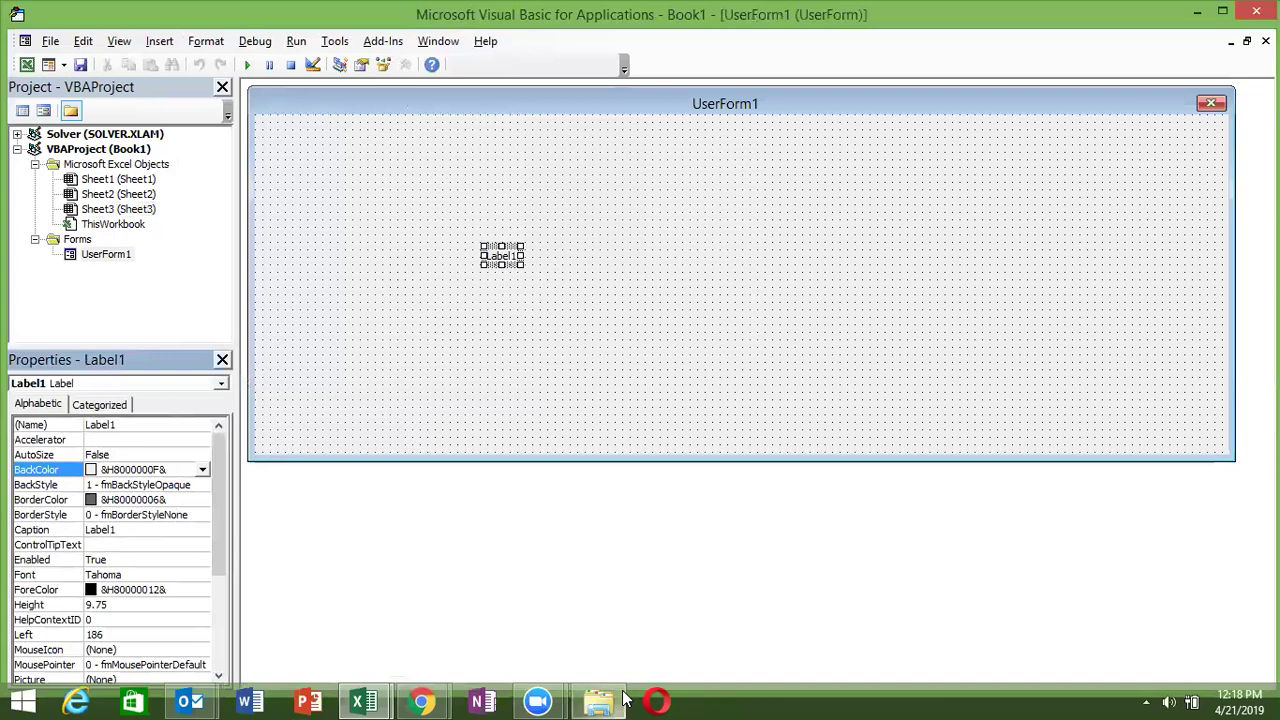
{"action": "left_click", "coordinate": [745, 696]}
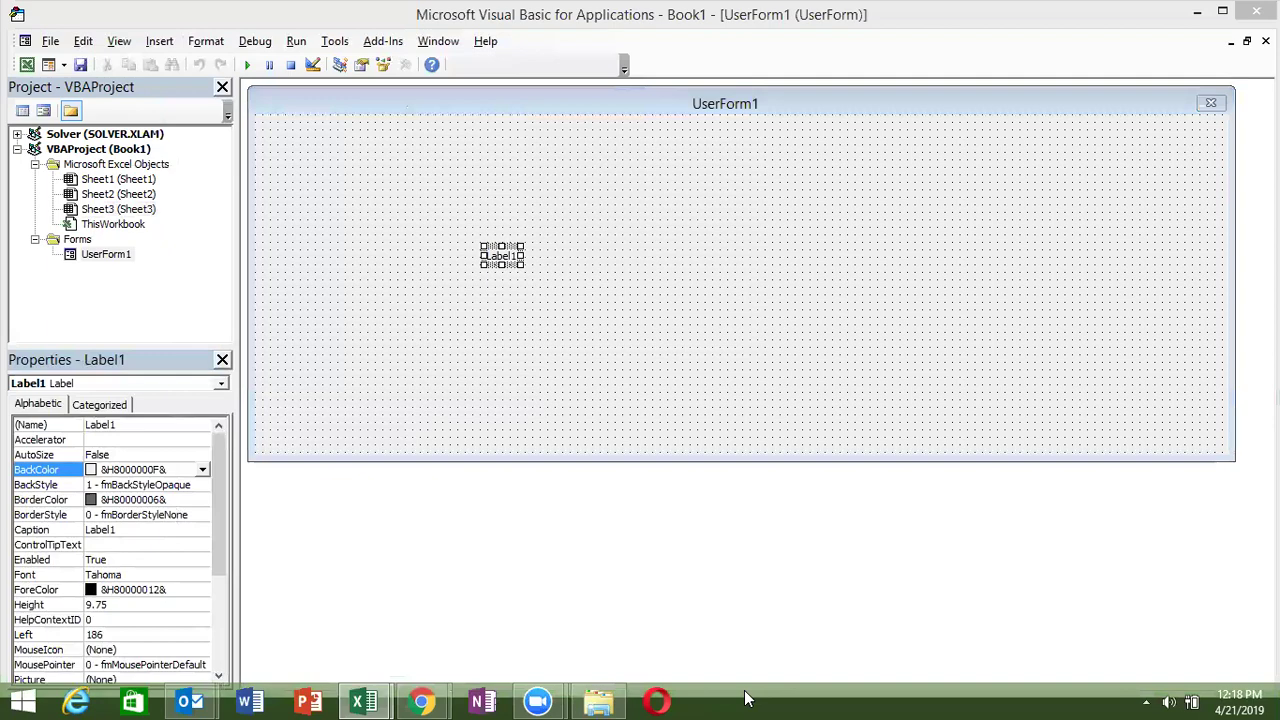